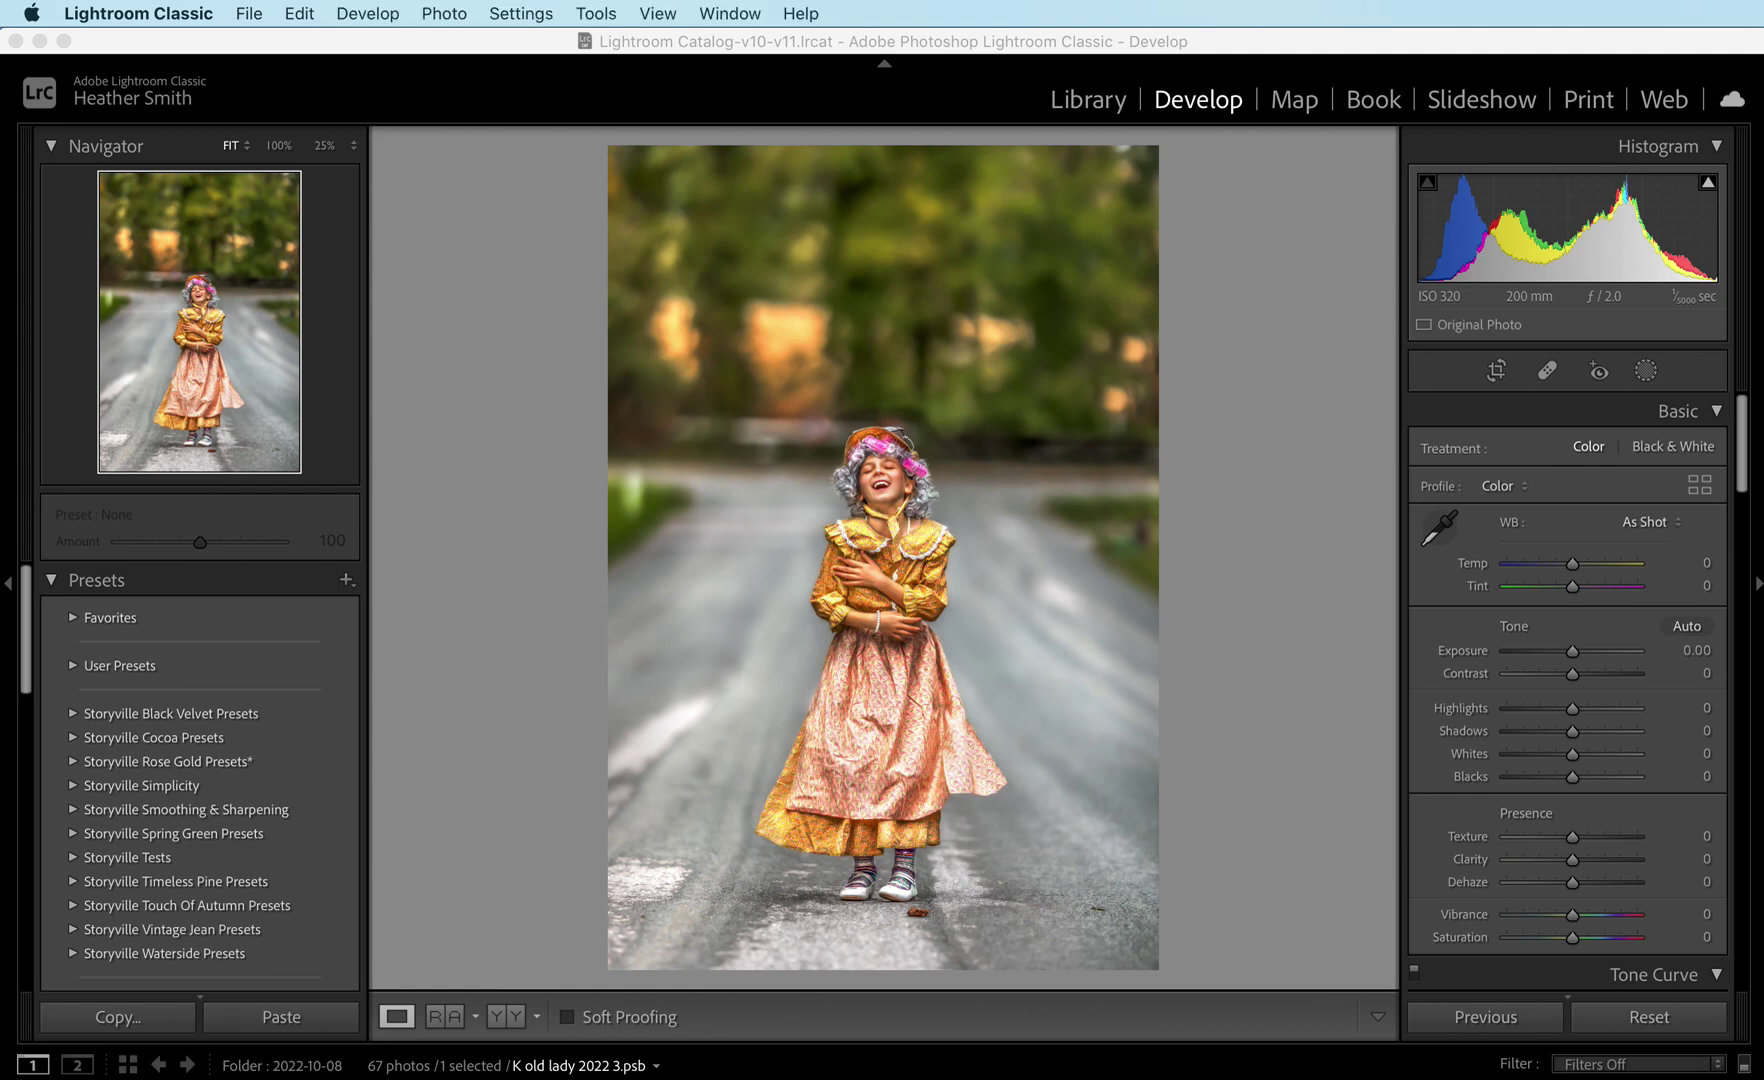
Toggle between the edited PSB and the raw 884A0018.CR3, ending on the raw photo
key("Left")
key("Right")
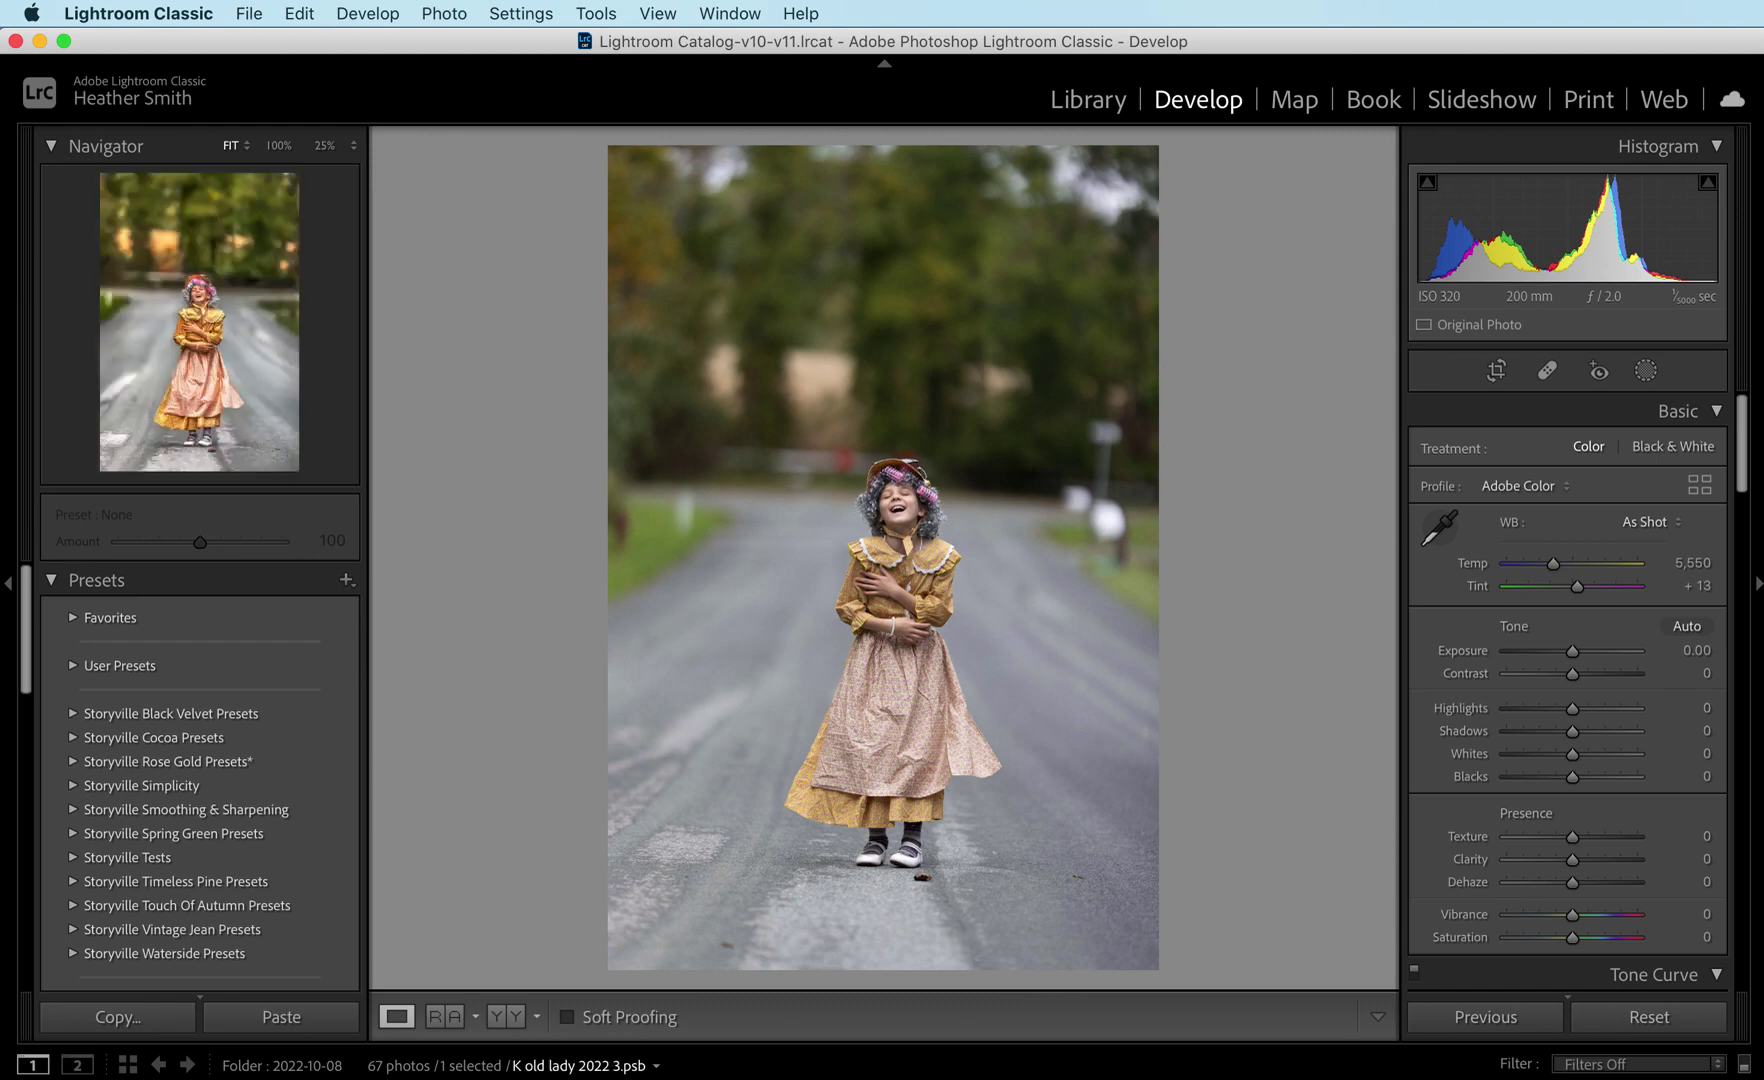
key("Left")
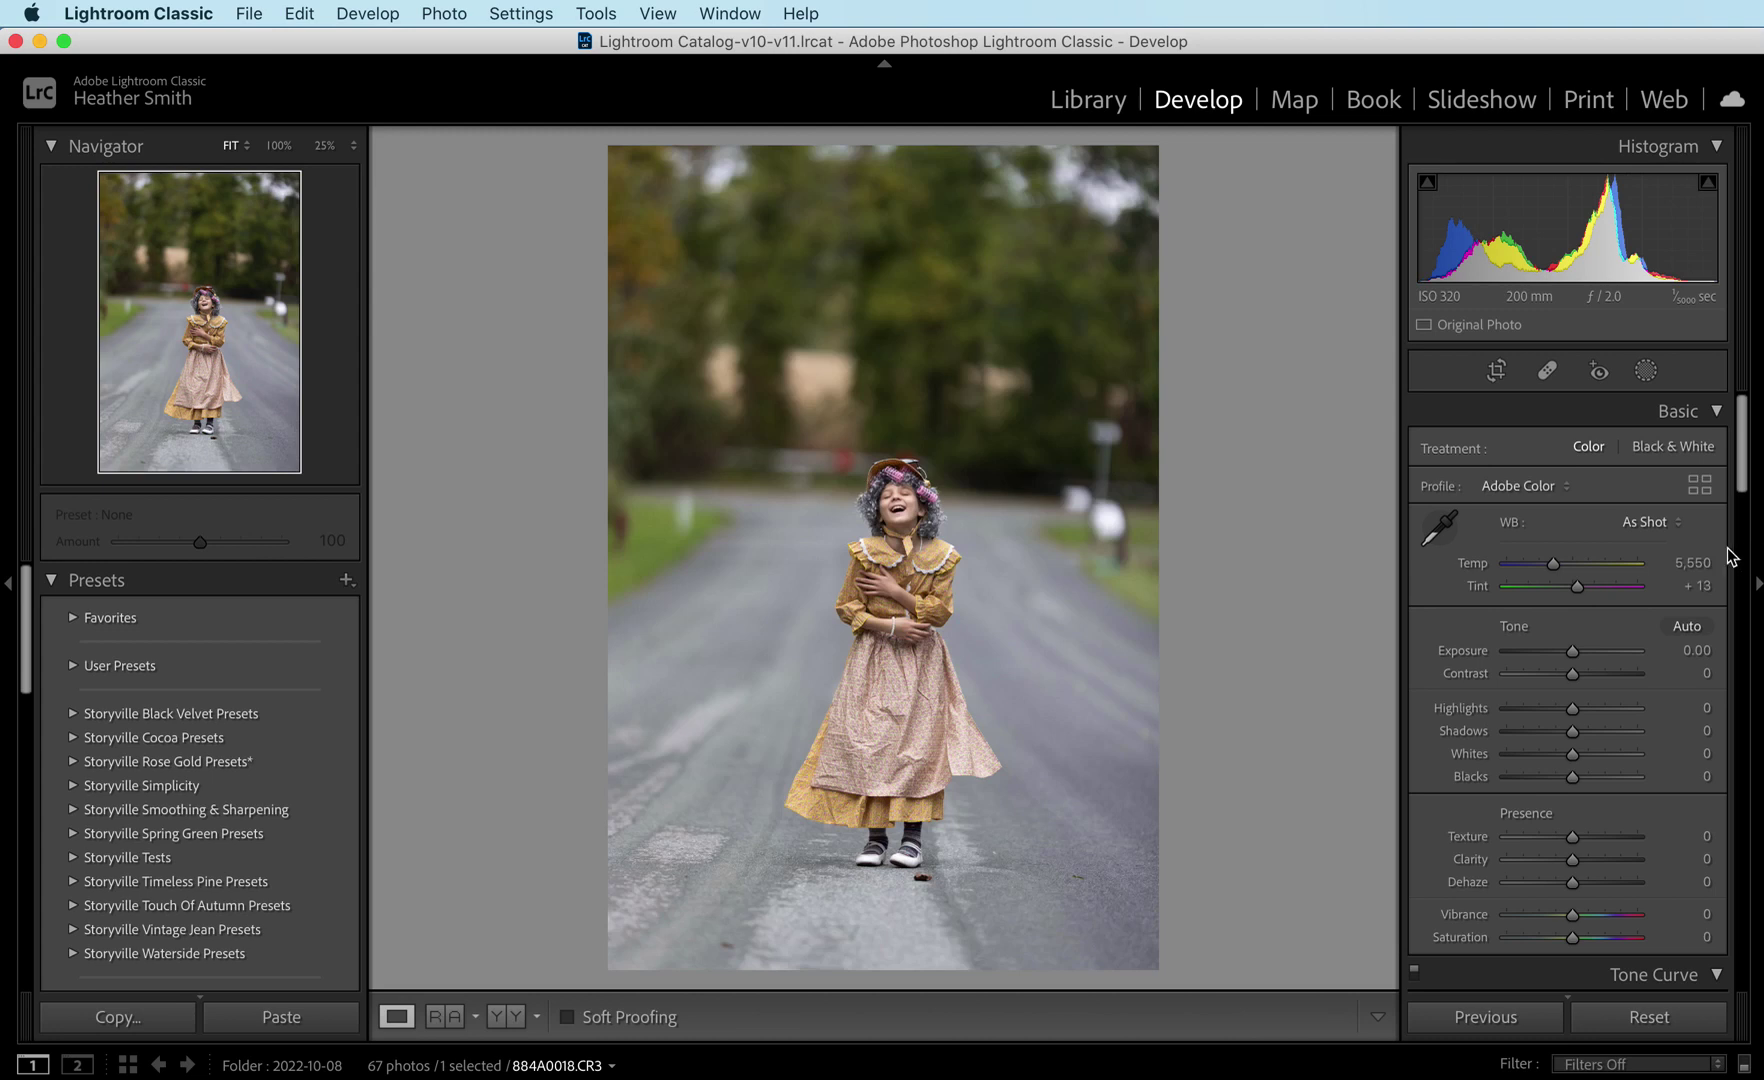
Set Temp to 6000, Contrast to +25, Highlights to -100 and Shadows to +100
left_click(1690, 562)
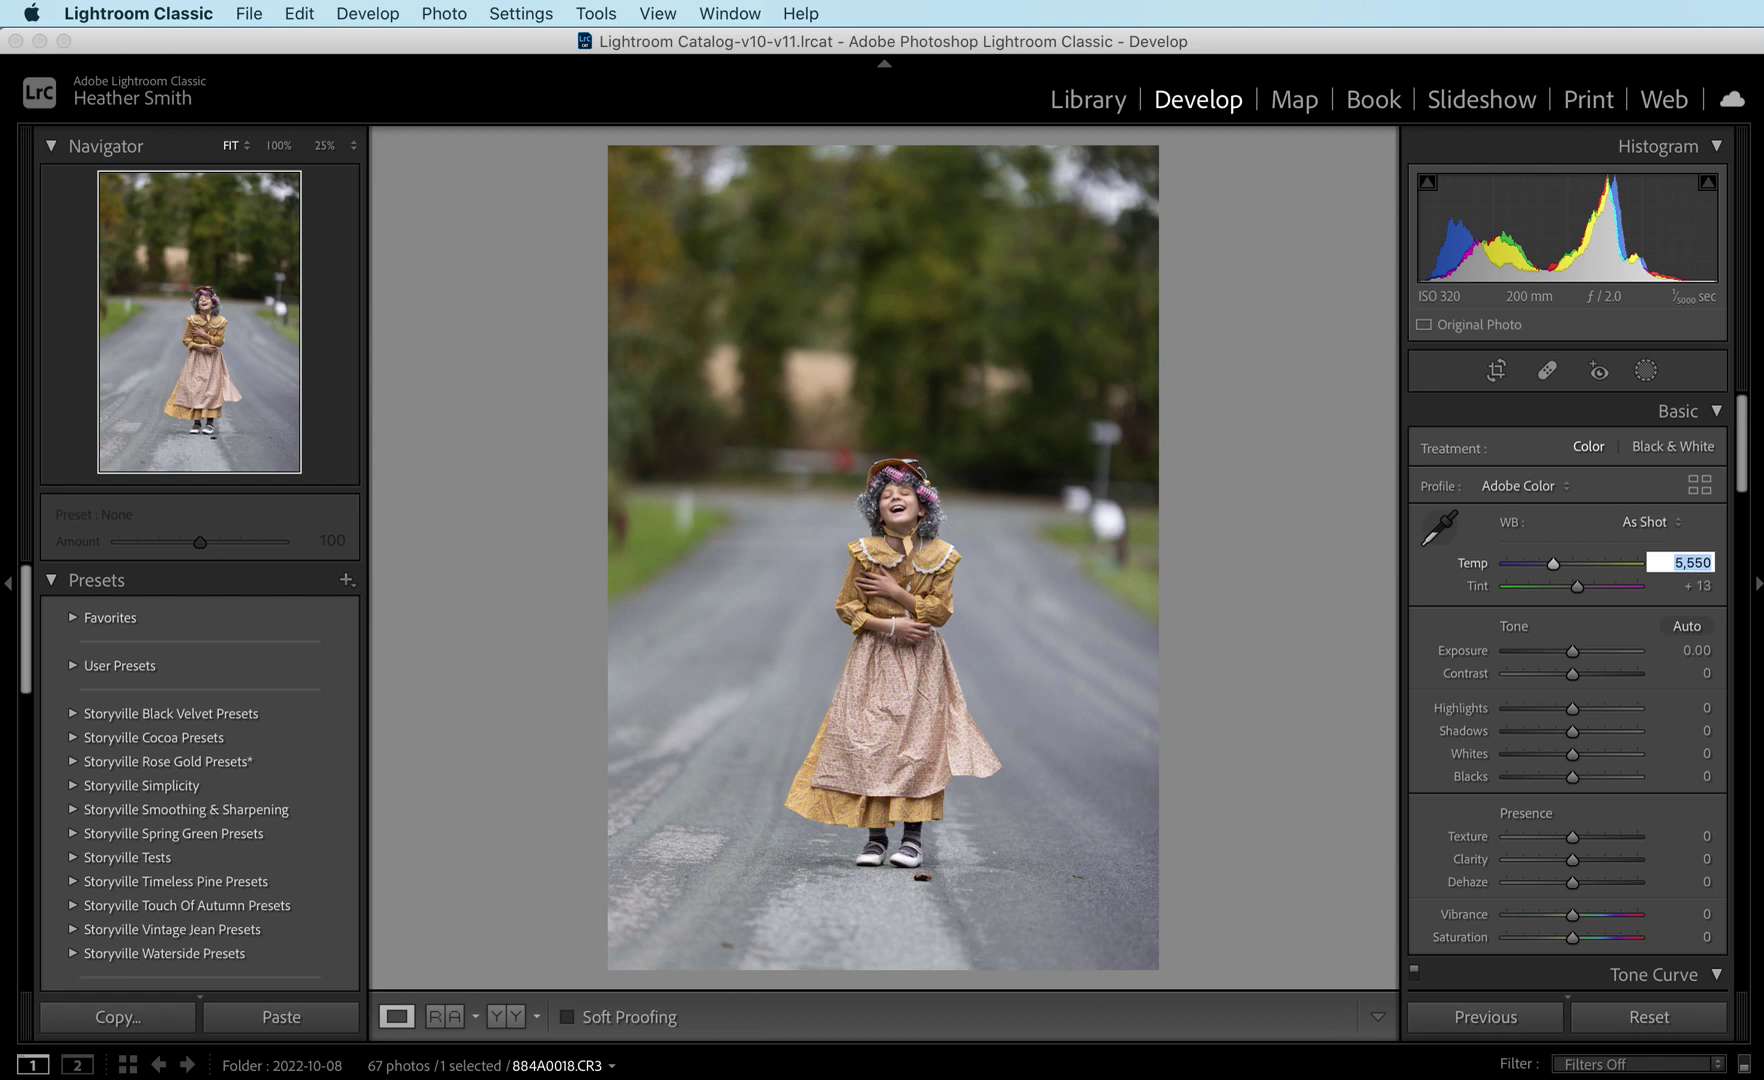
type("6000")
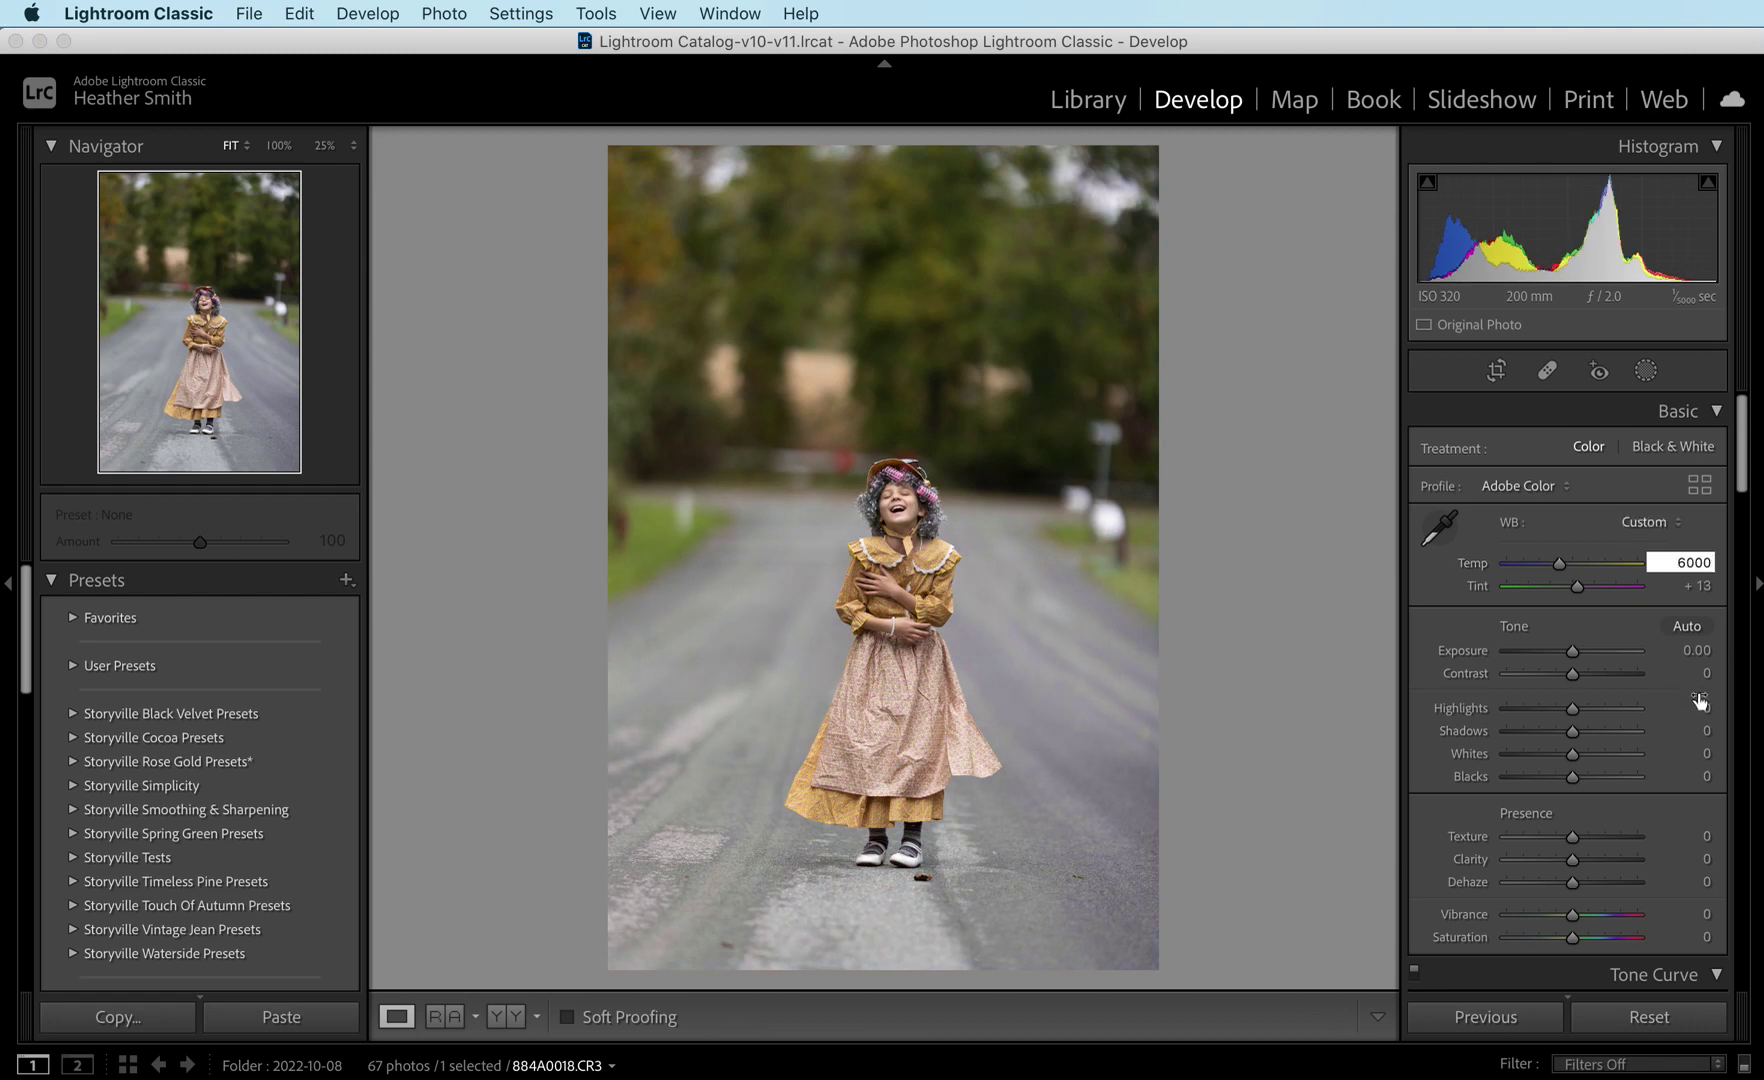
left_click(1700, 673)
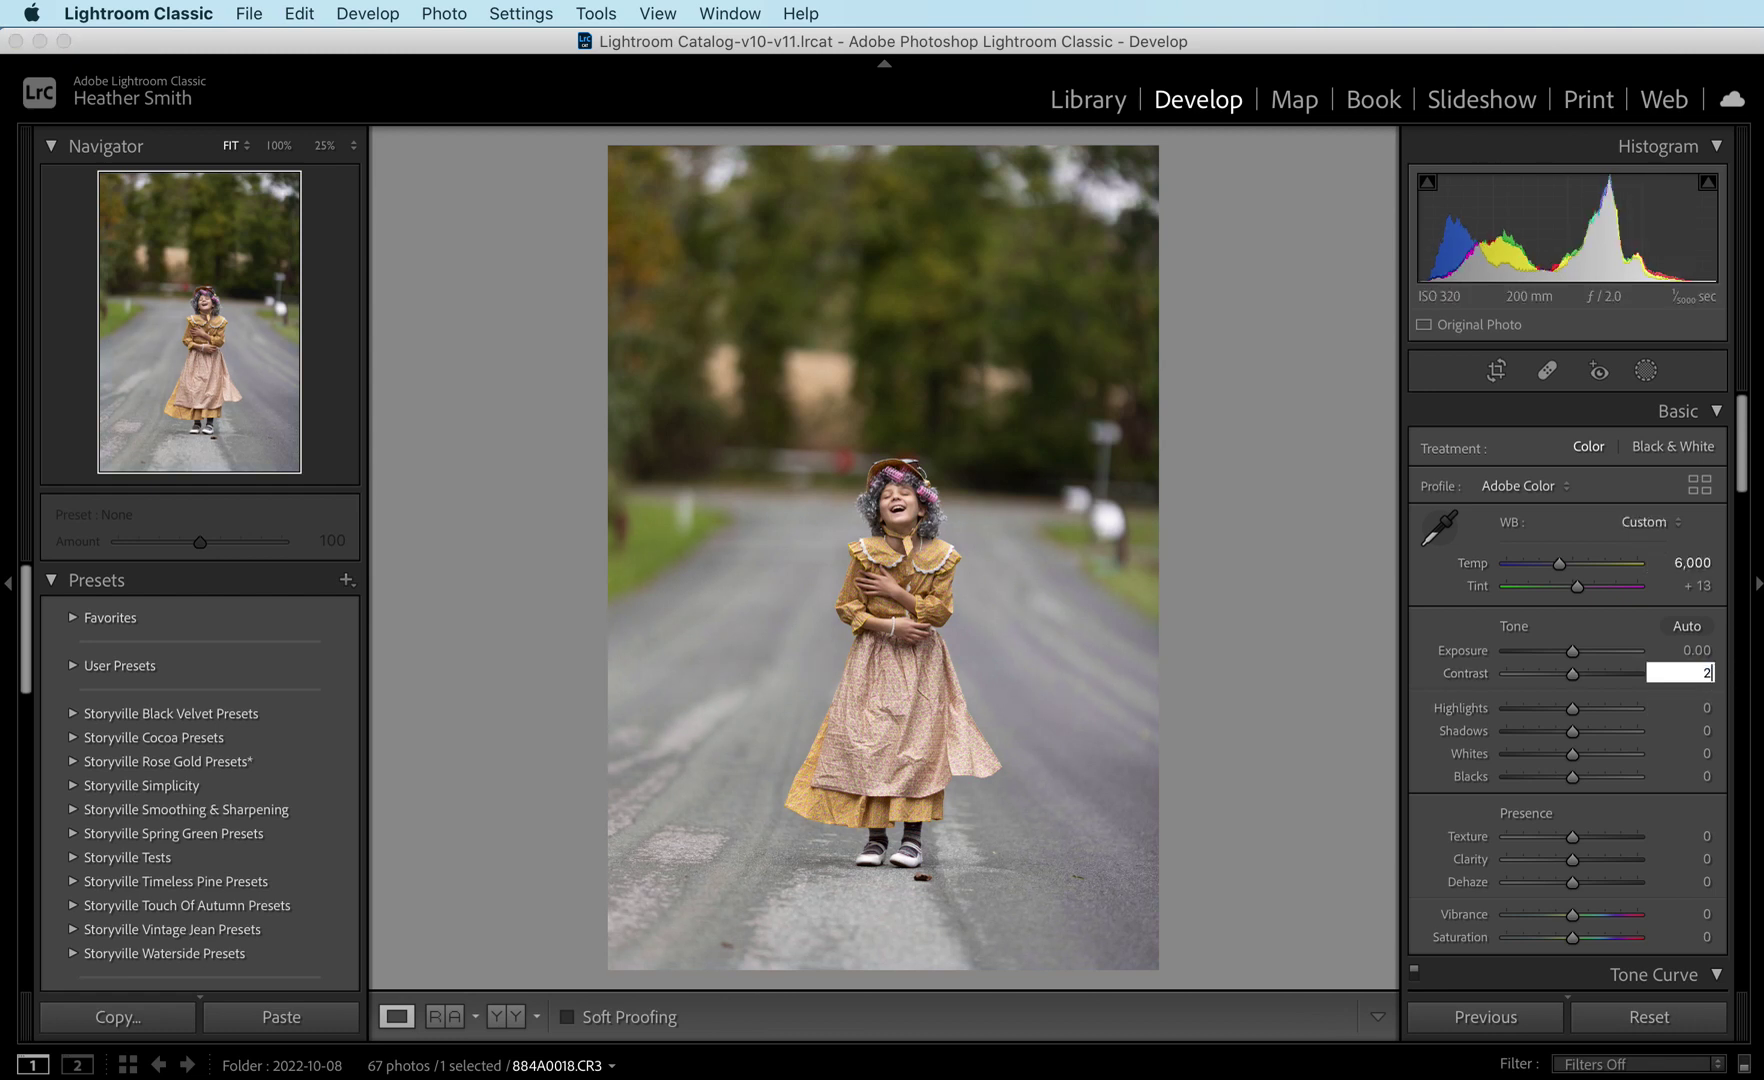
type("25")
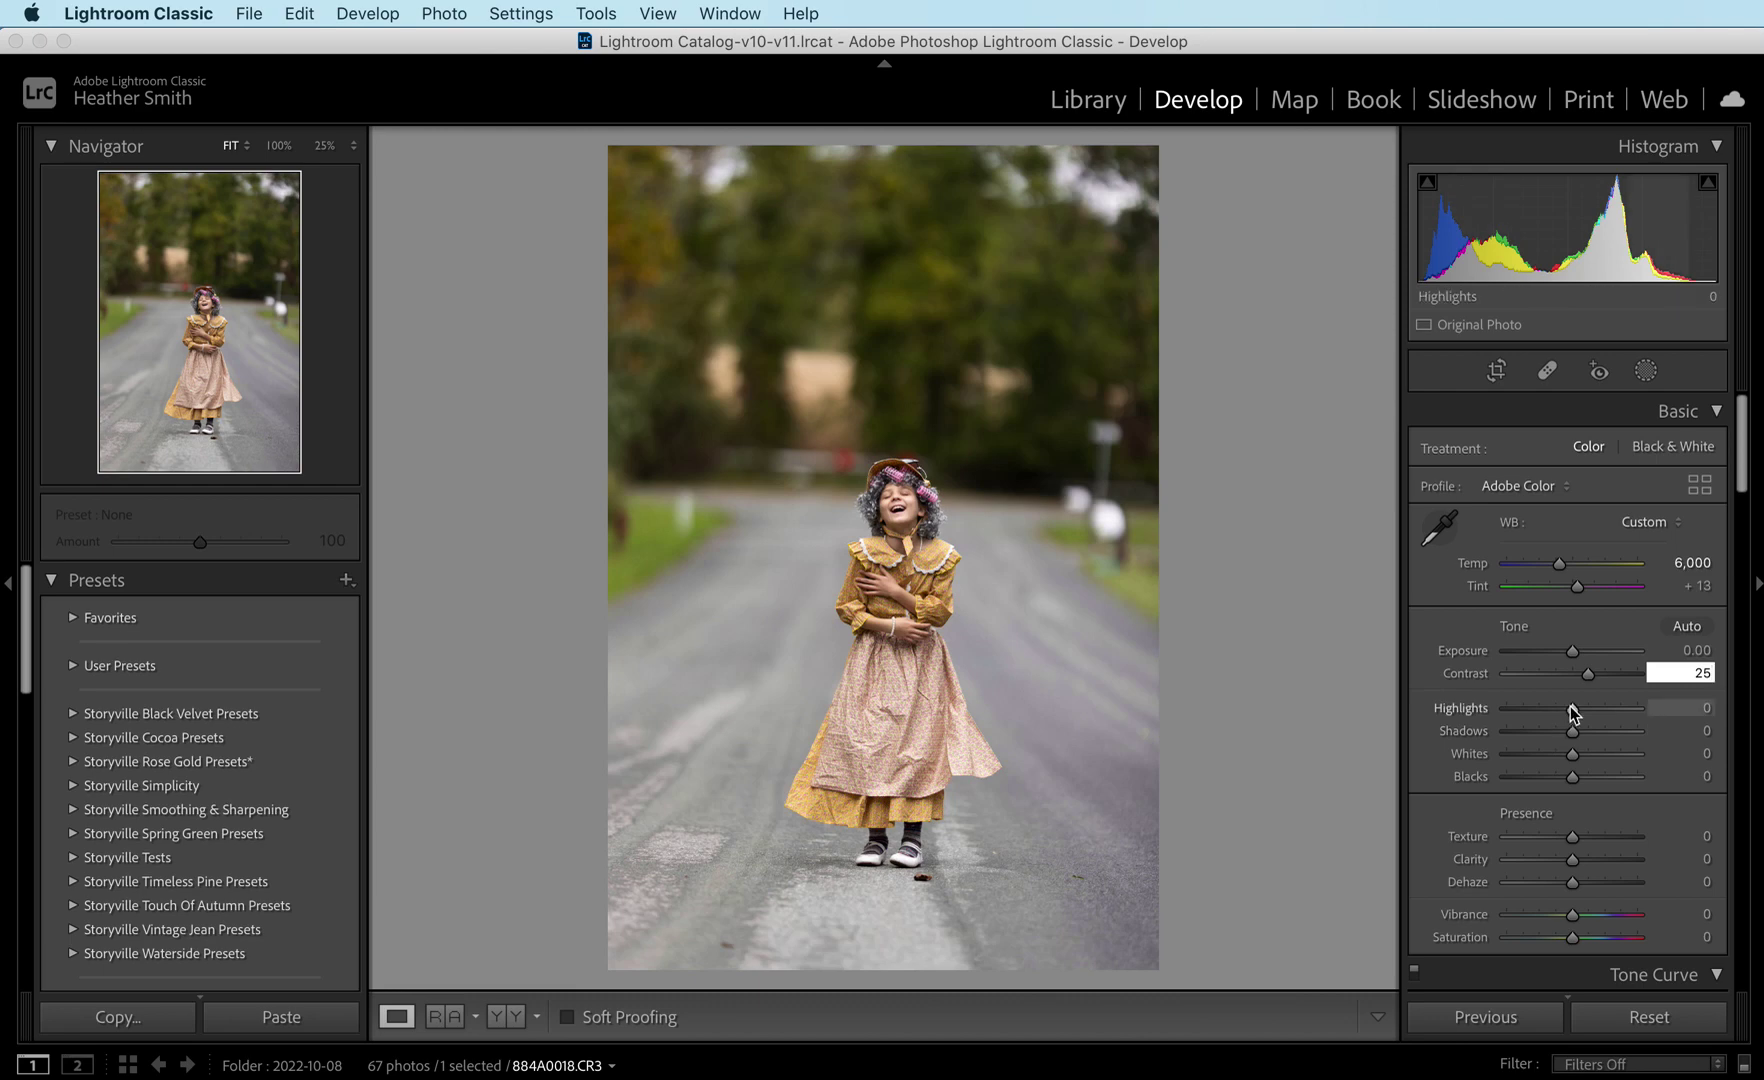
left_click(1574, 710)
left_click_drag(1574, 712, 1422, 721)
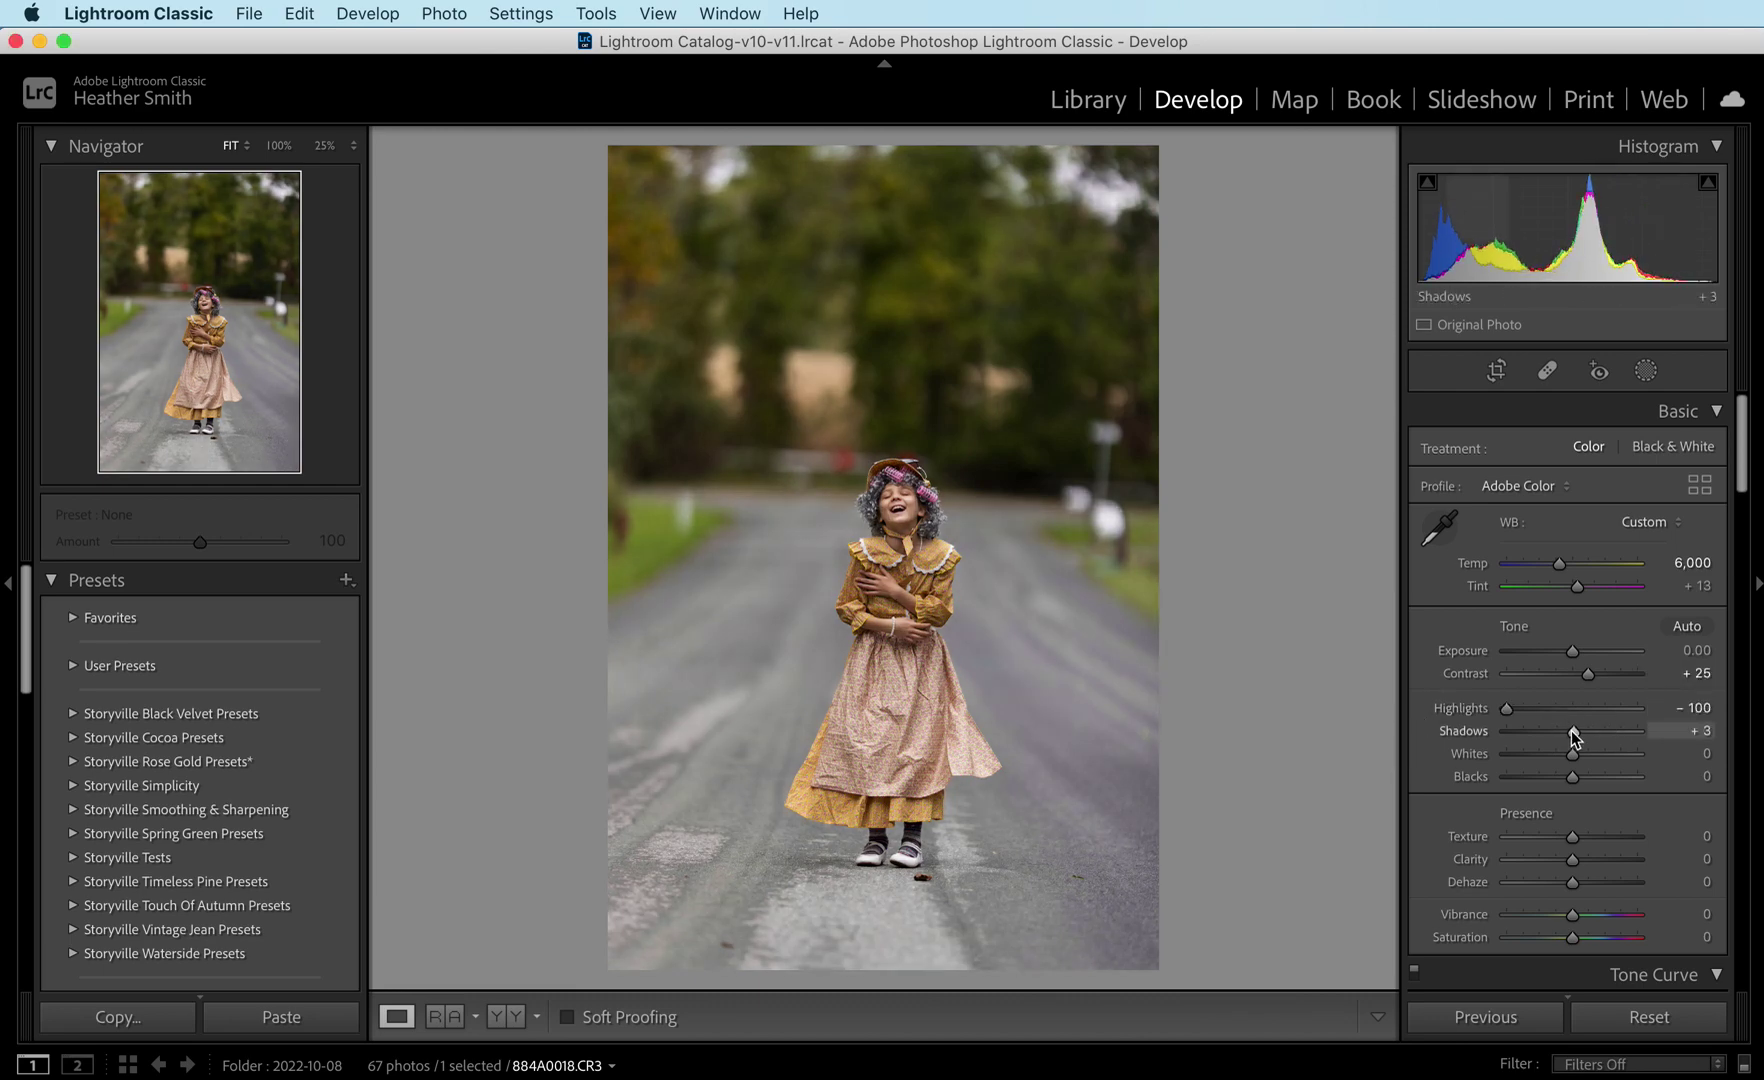
left_click_drag(1574, 735, 1720, 735)
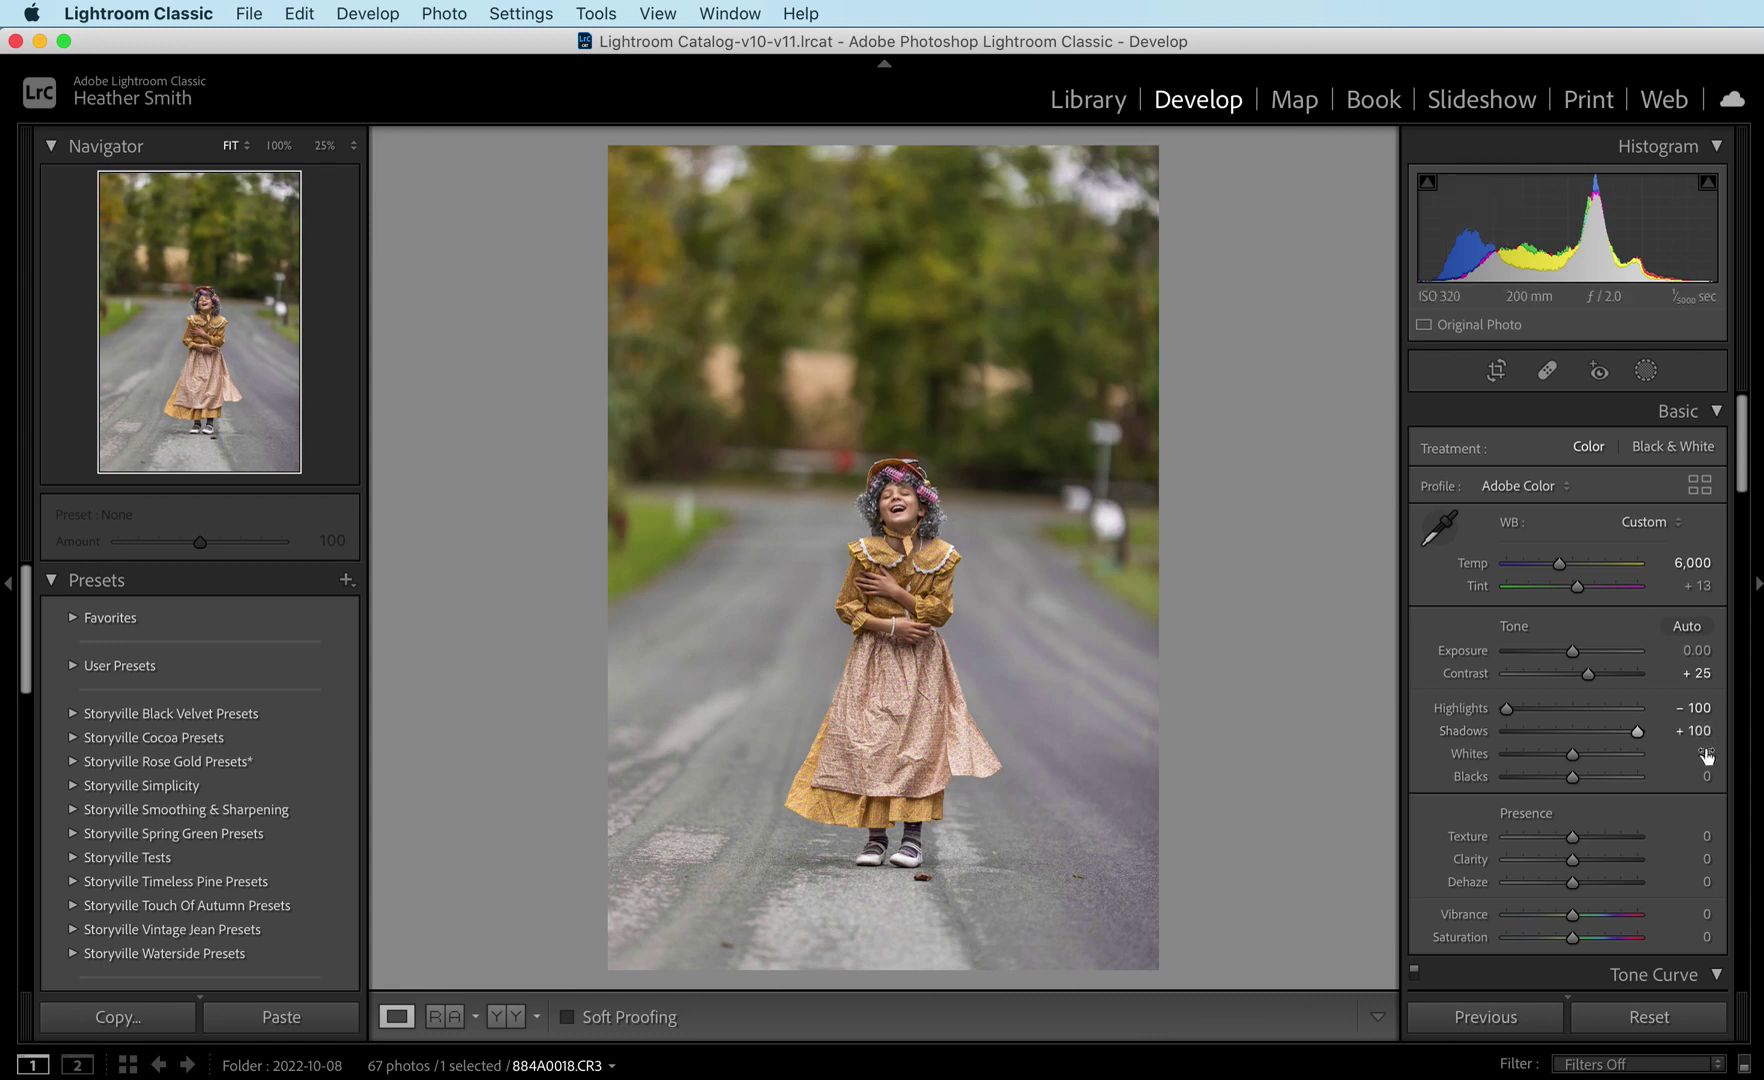
Set Whites to +32 and Blacks to +15 in the Basic panel
left_click(1705, 754)
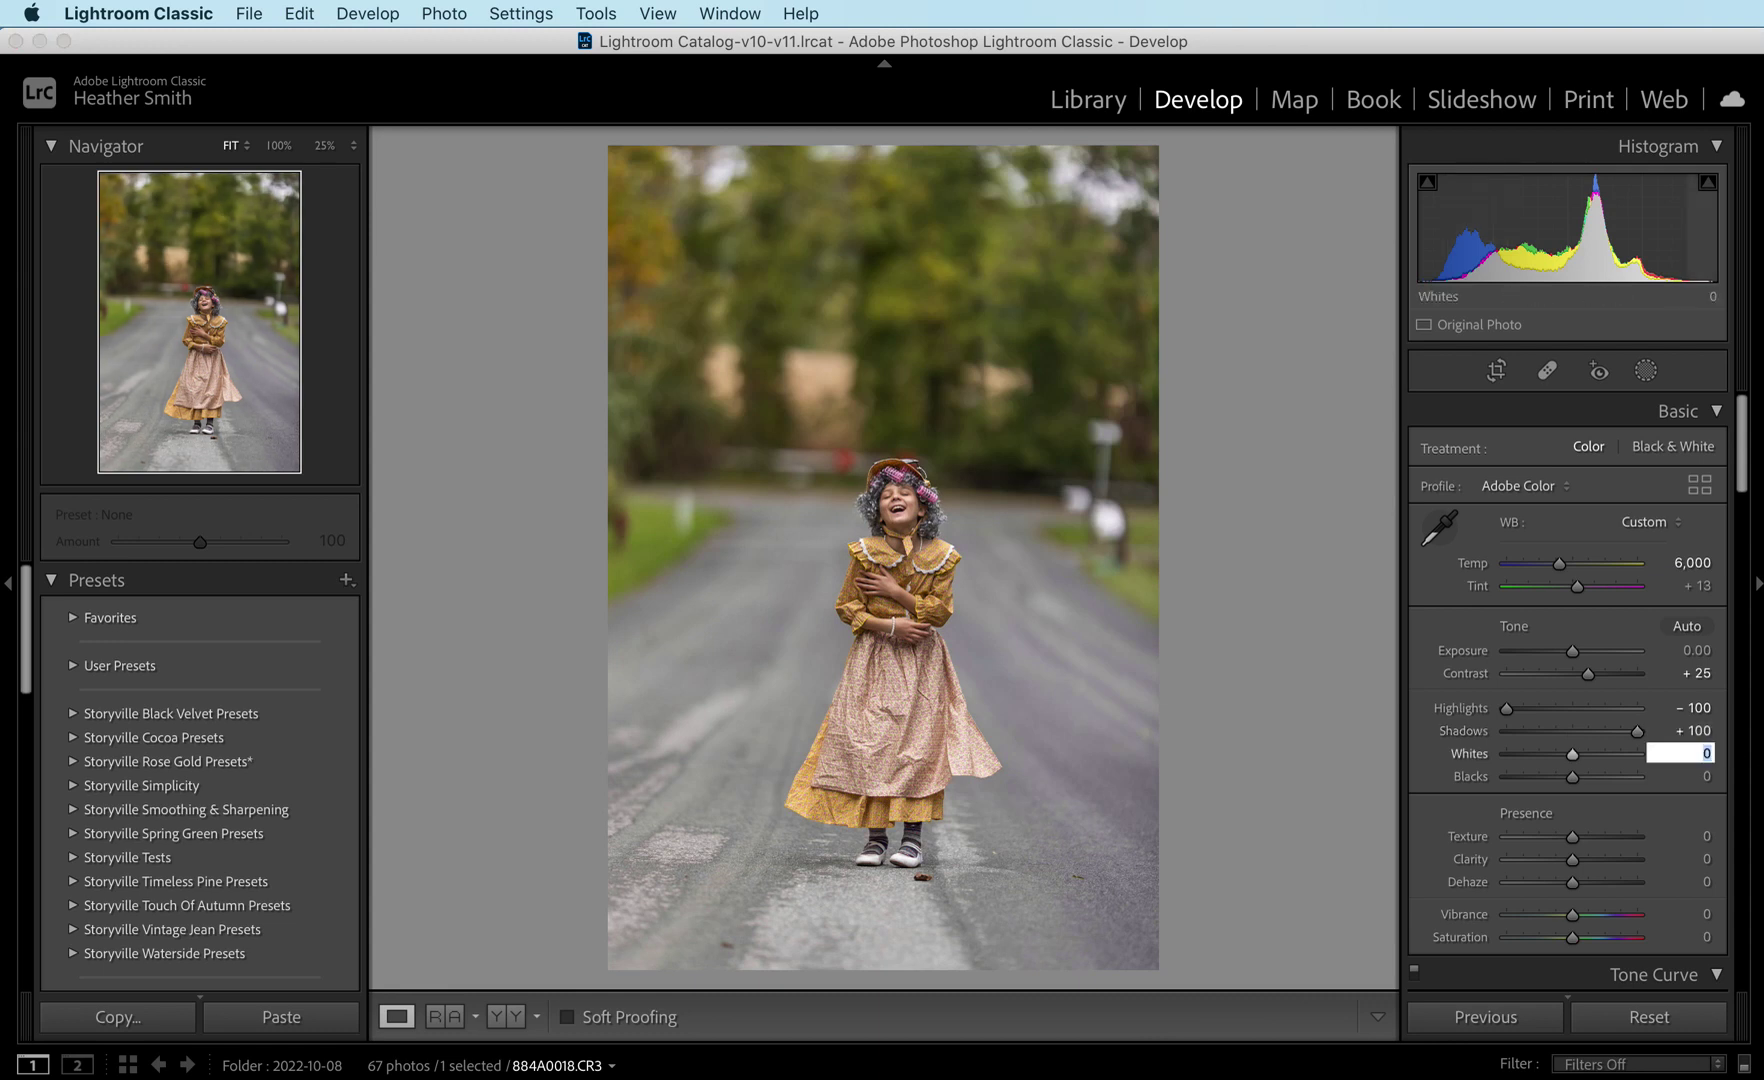
type("32")
key("Tab")
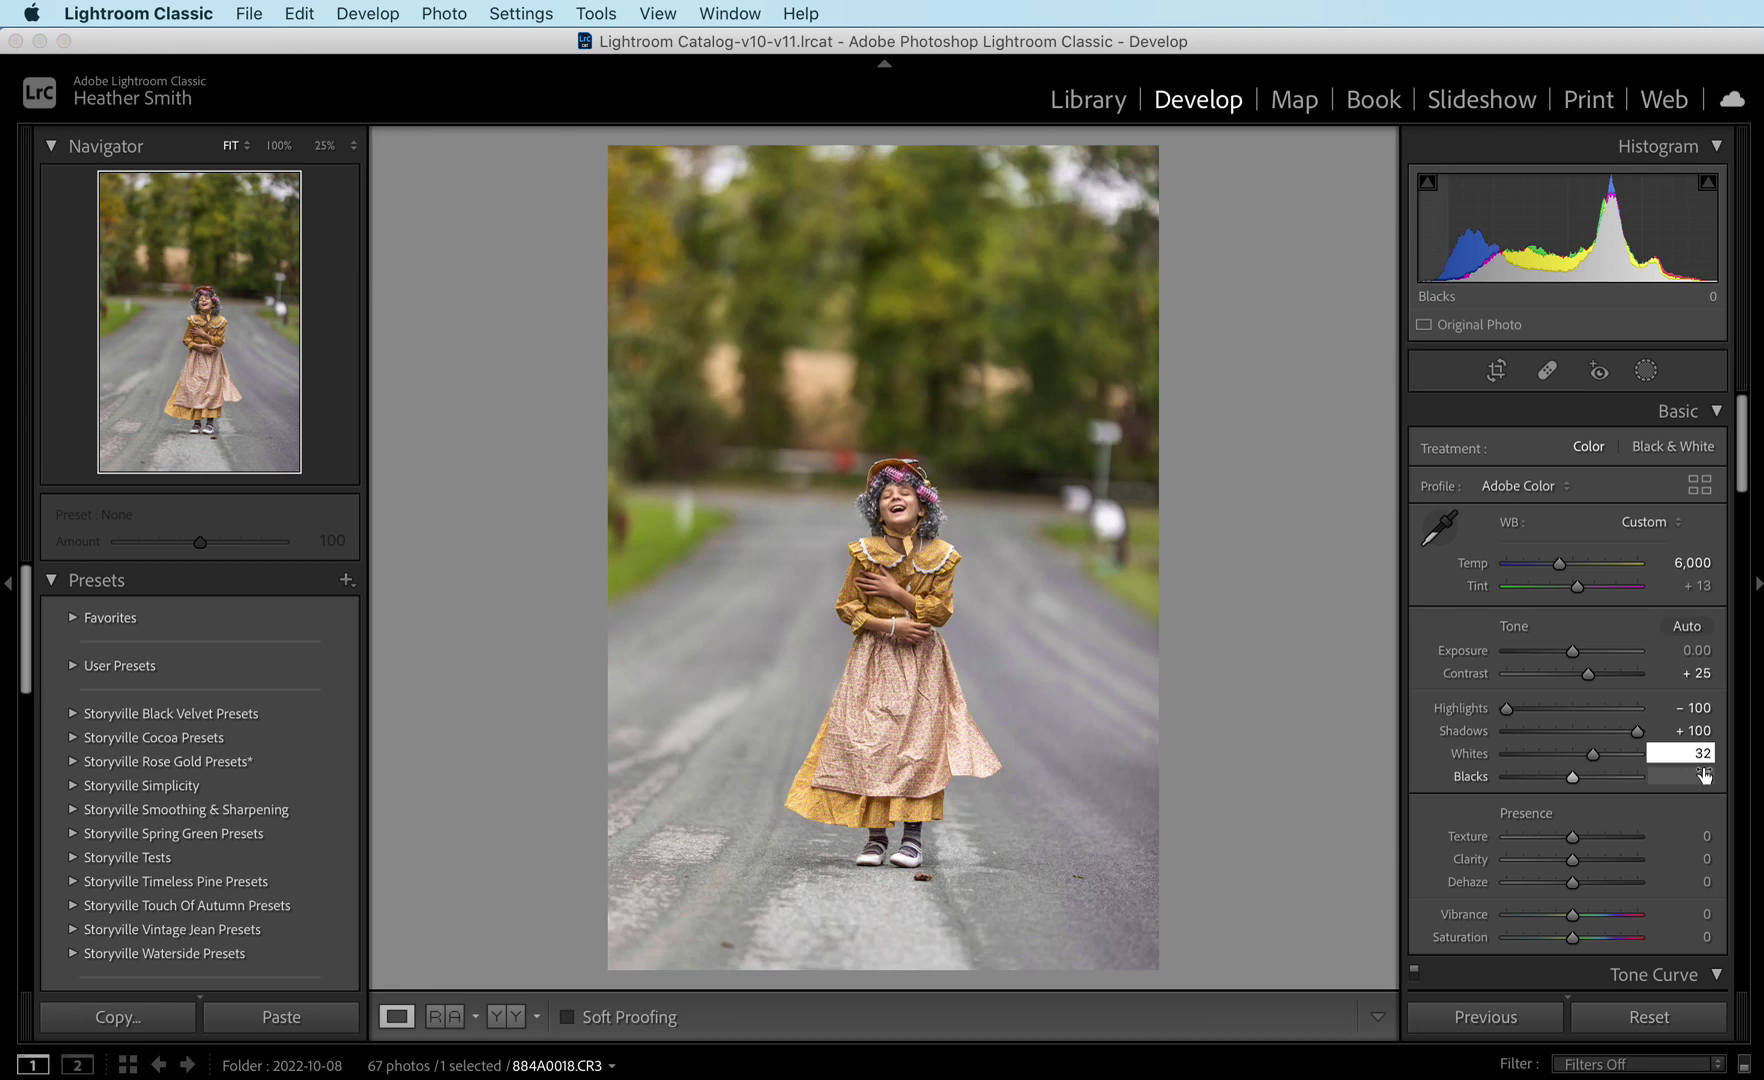
type("15")
key("Return")
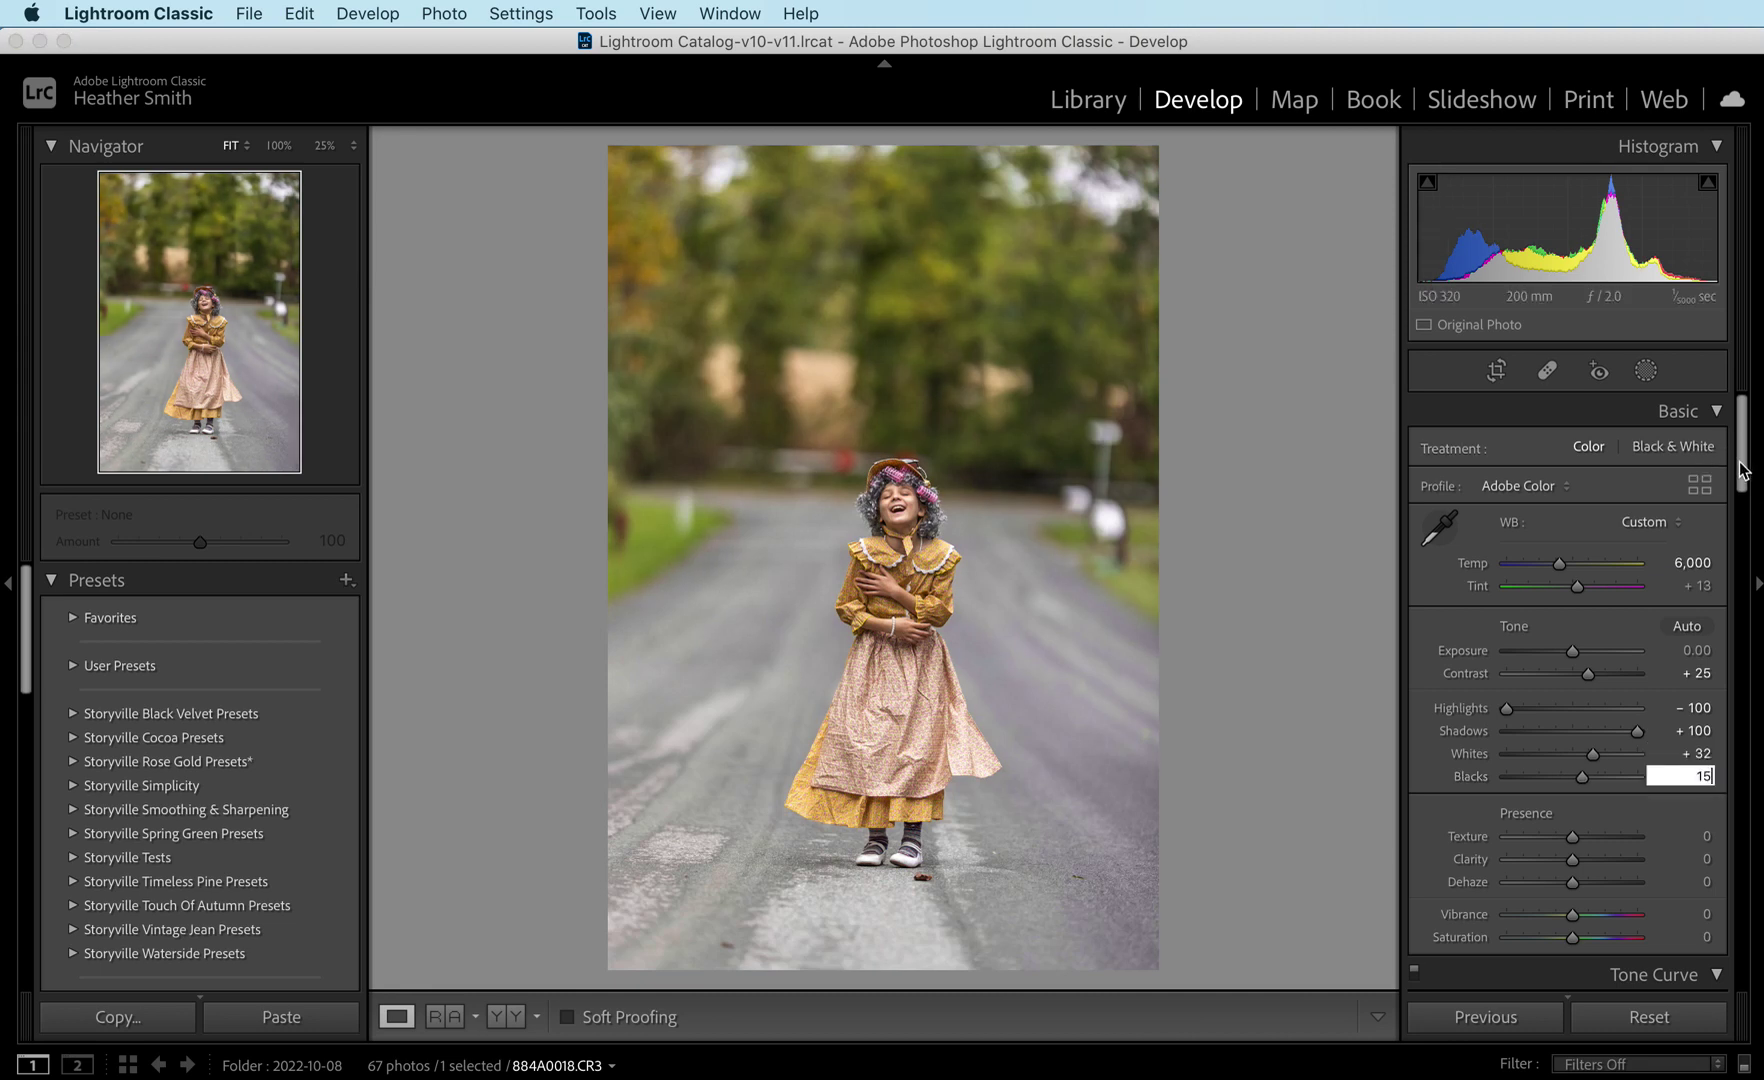
scroll(1567, 696, "down", 10)
scroll(1567, 696, "down", 4)
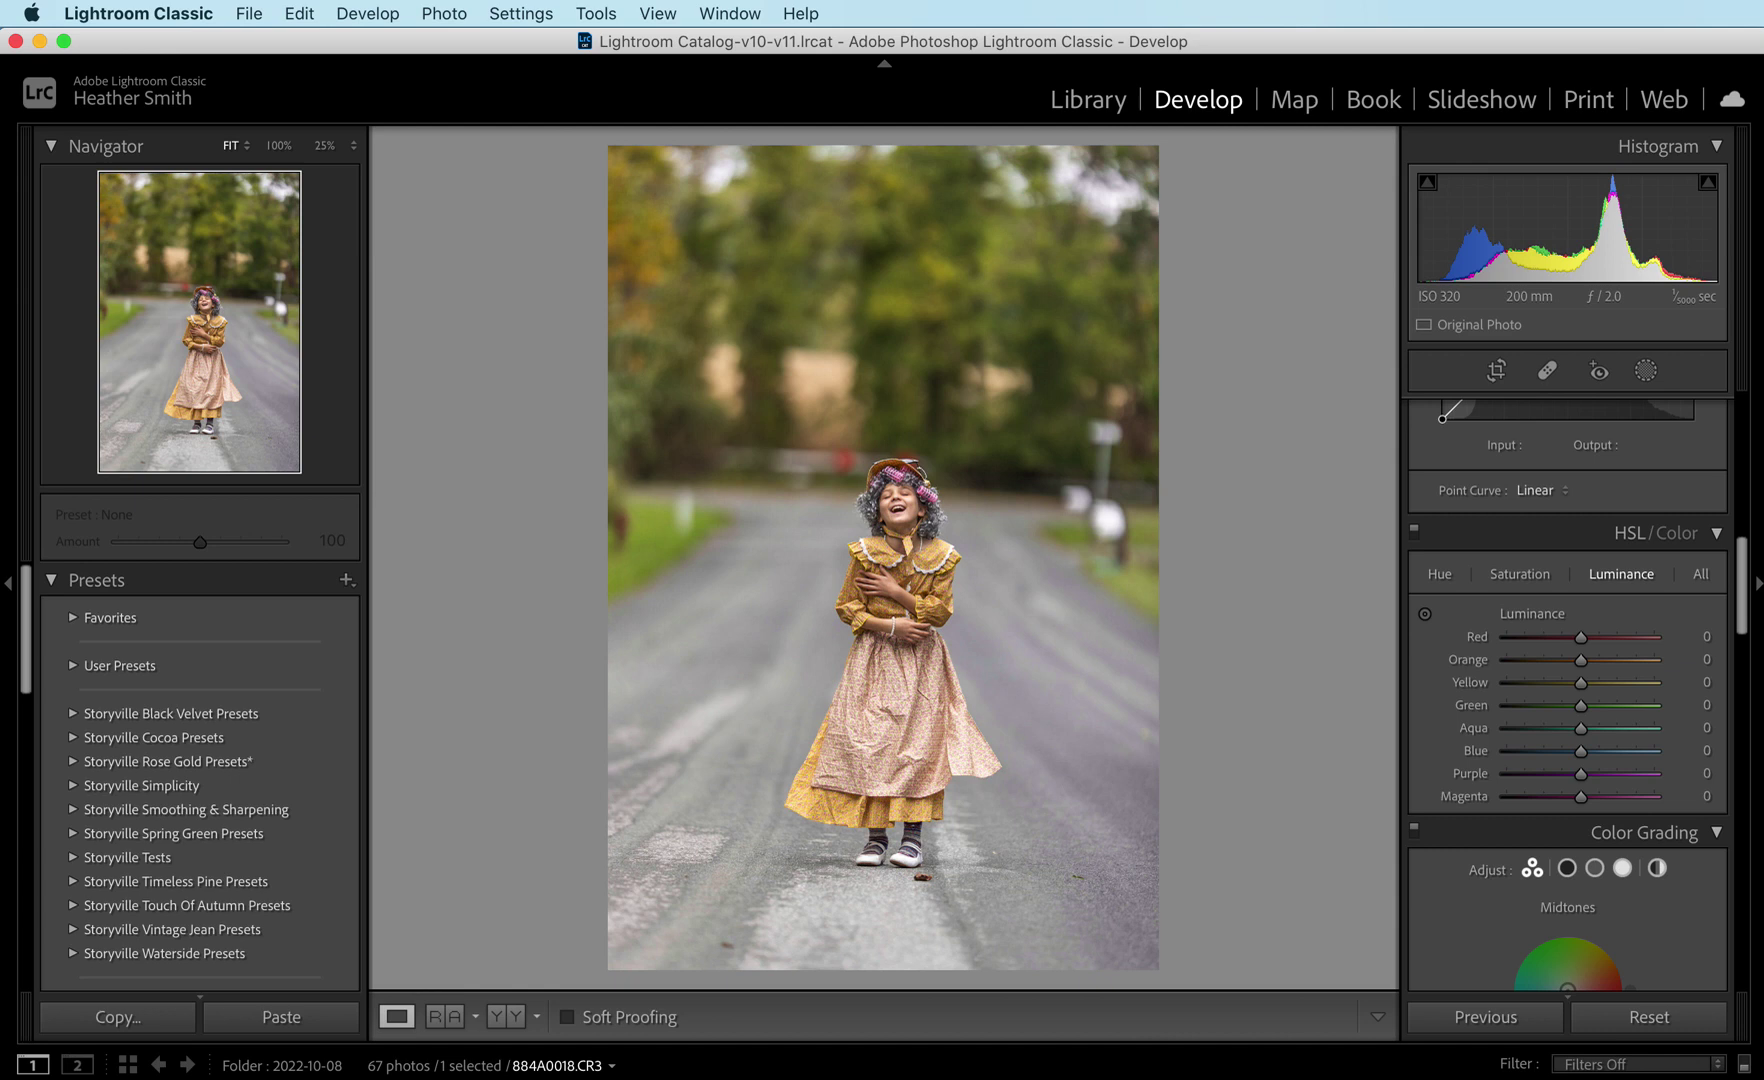
Set HSL luminance to Yellow -35, Green -100 and Magenta -100
left_click(1698, 679)
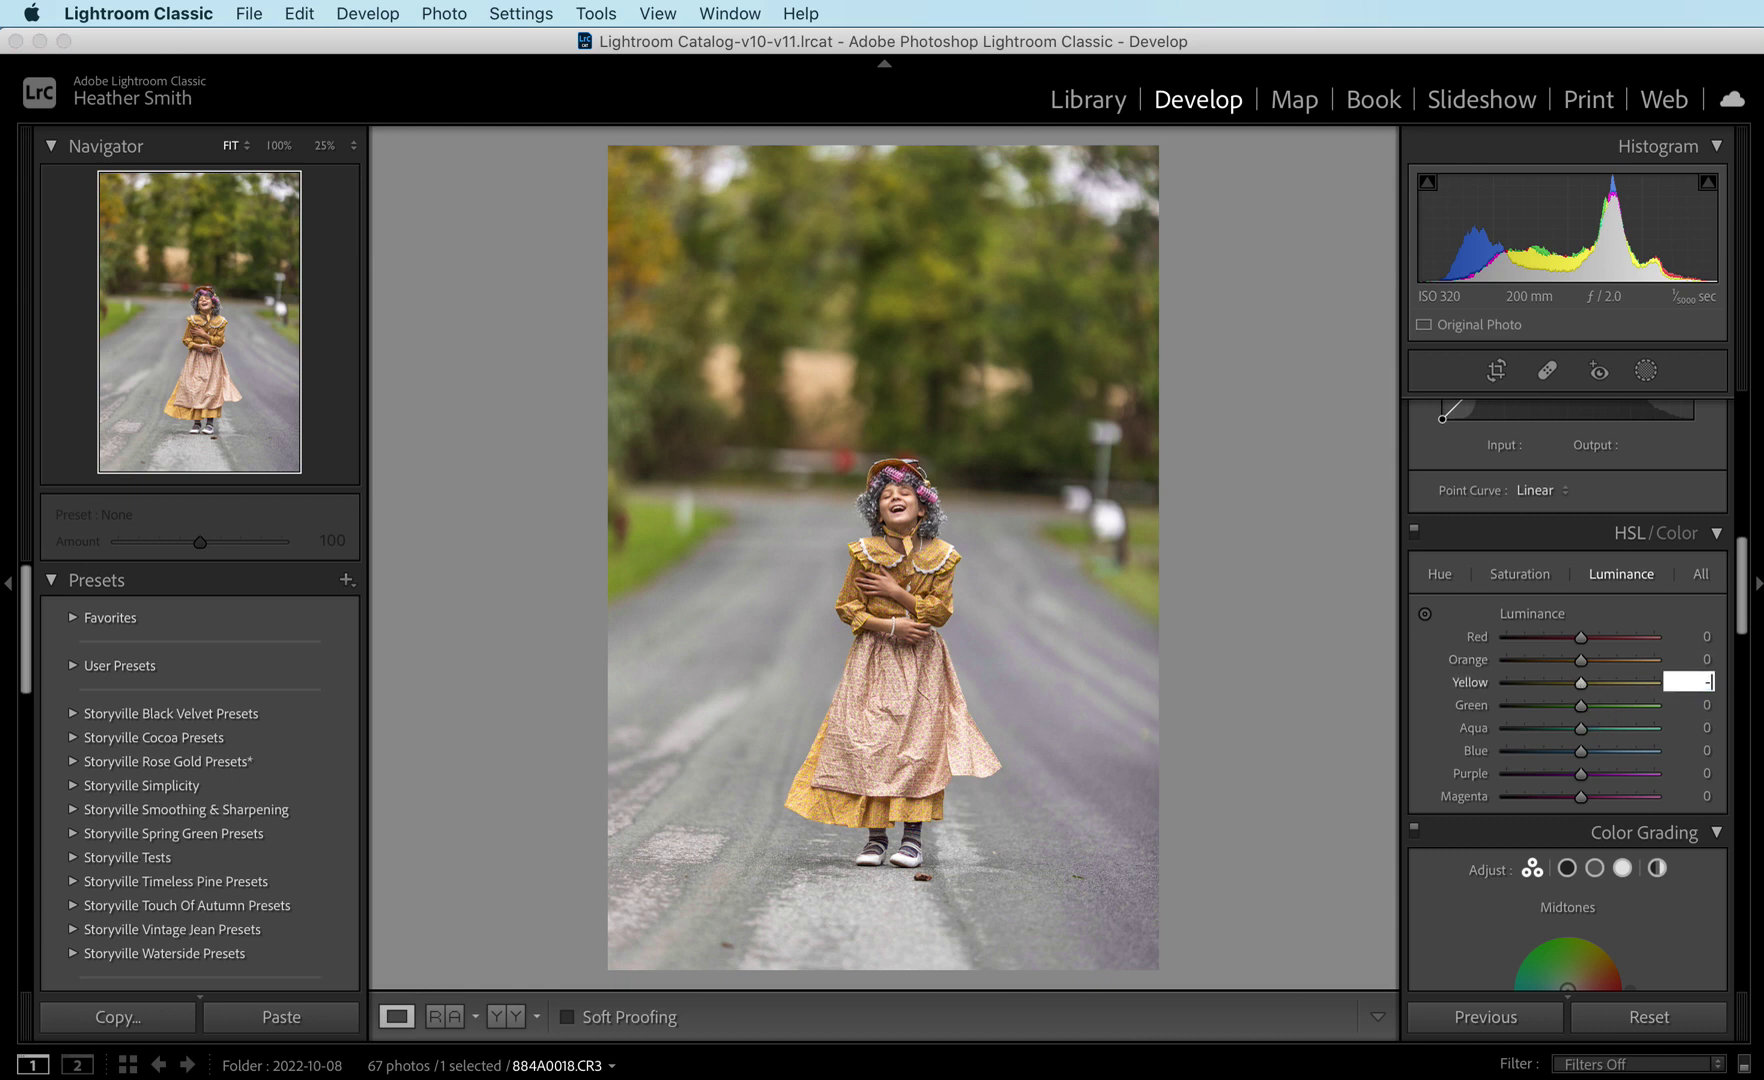
type("-35")
key("Return")
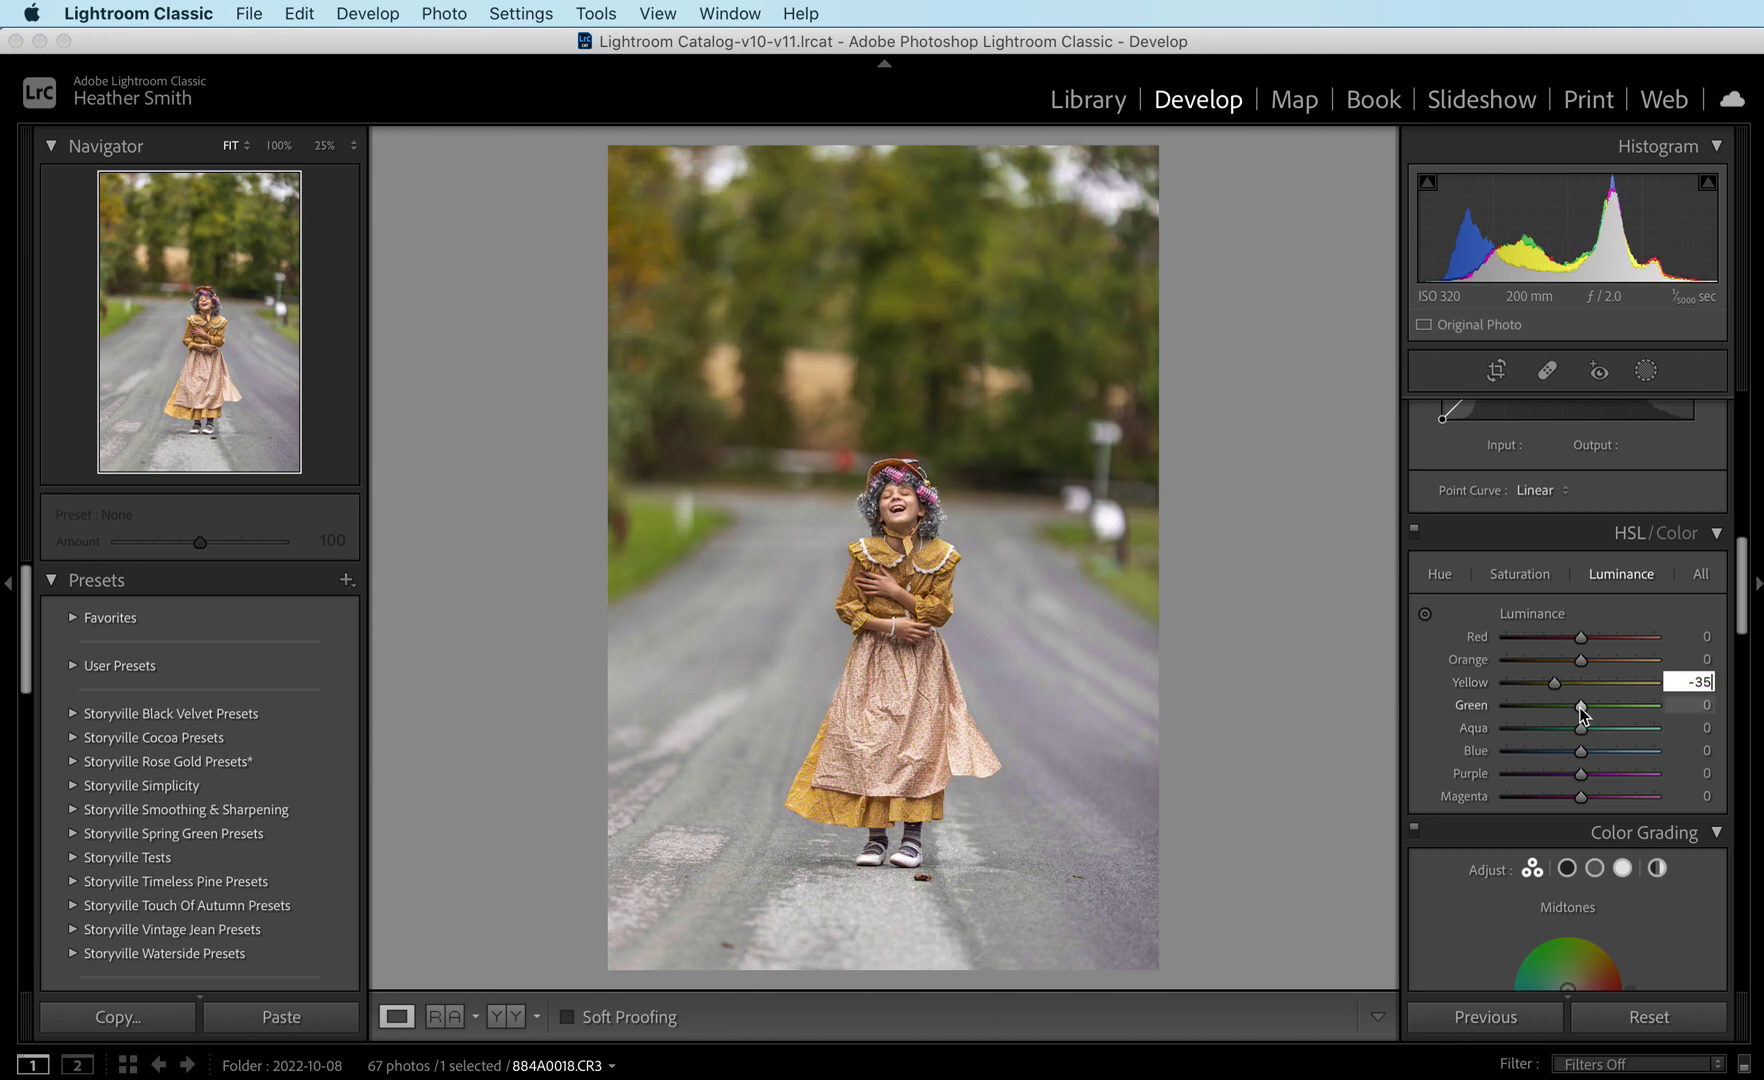
left_click_drag(1580, 705, 1430, 703)
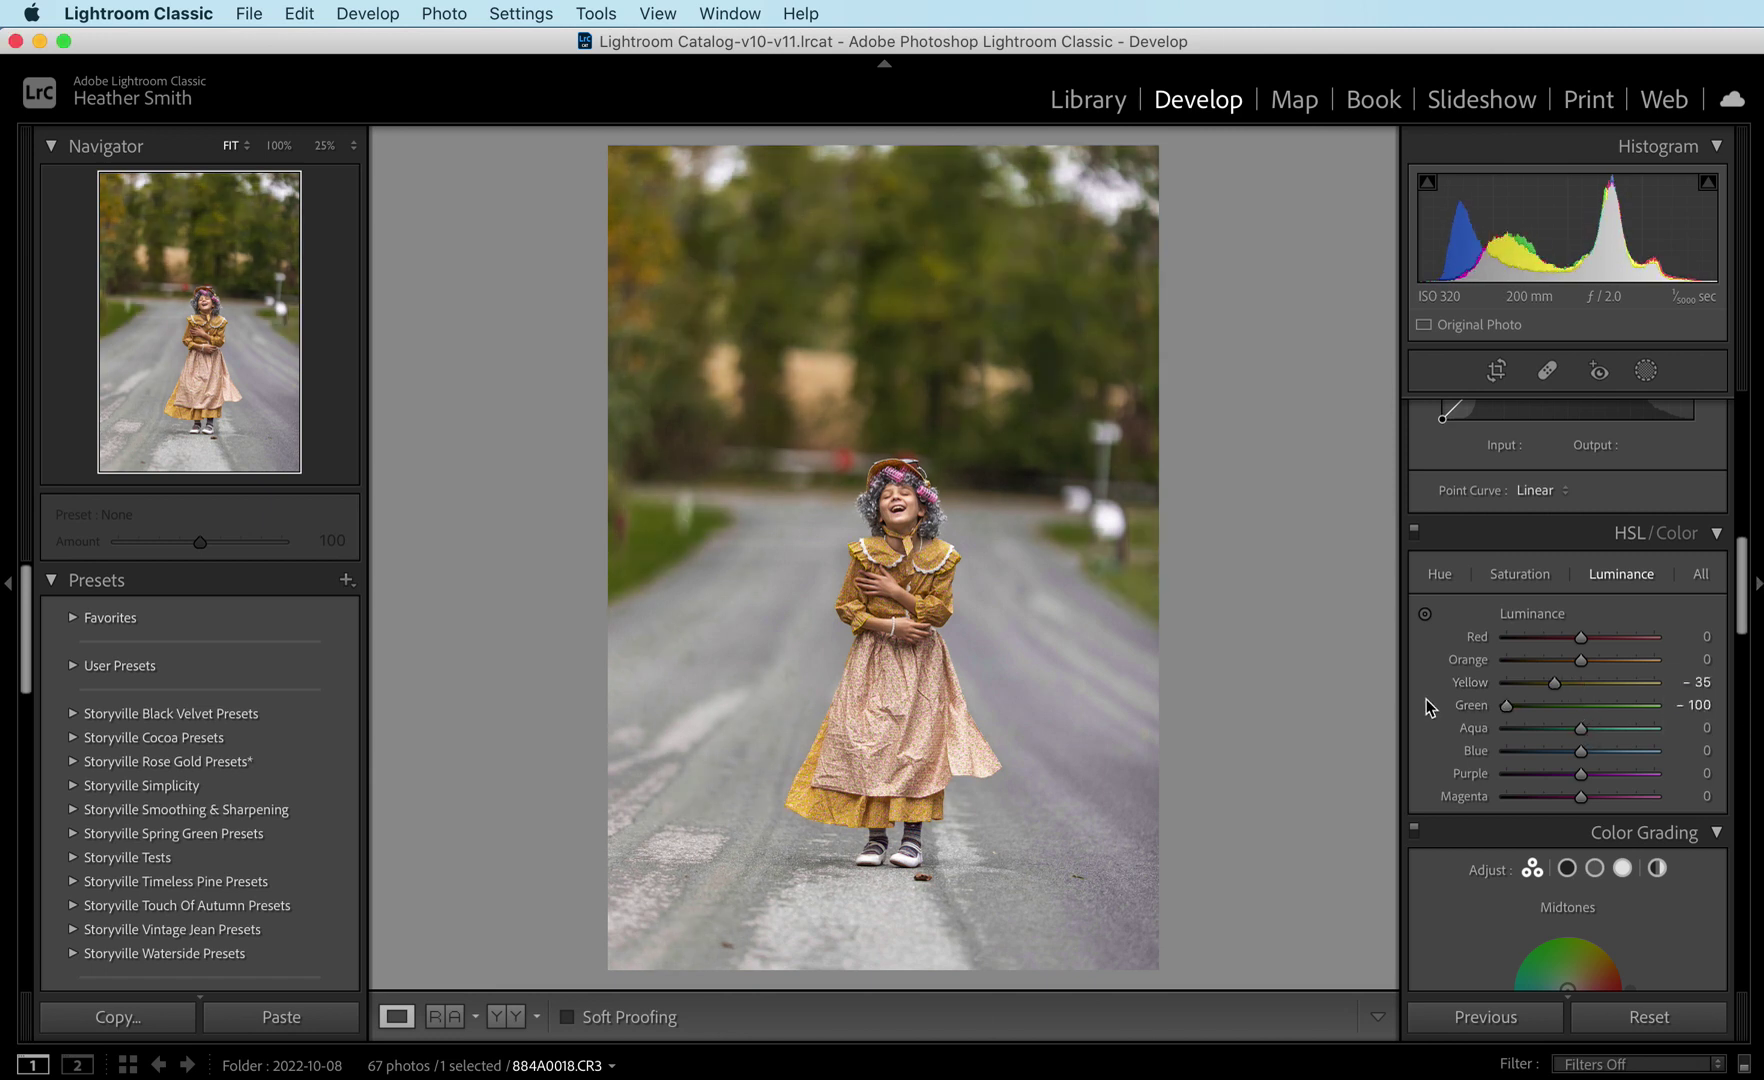
left_click_drag(1577, 797, 1436, 795)
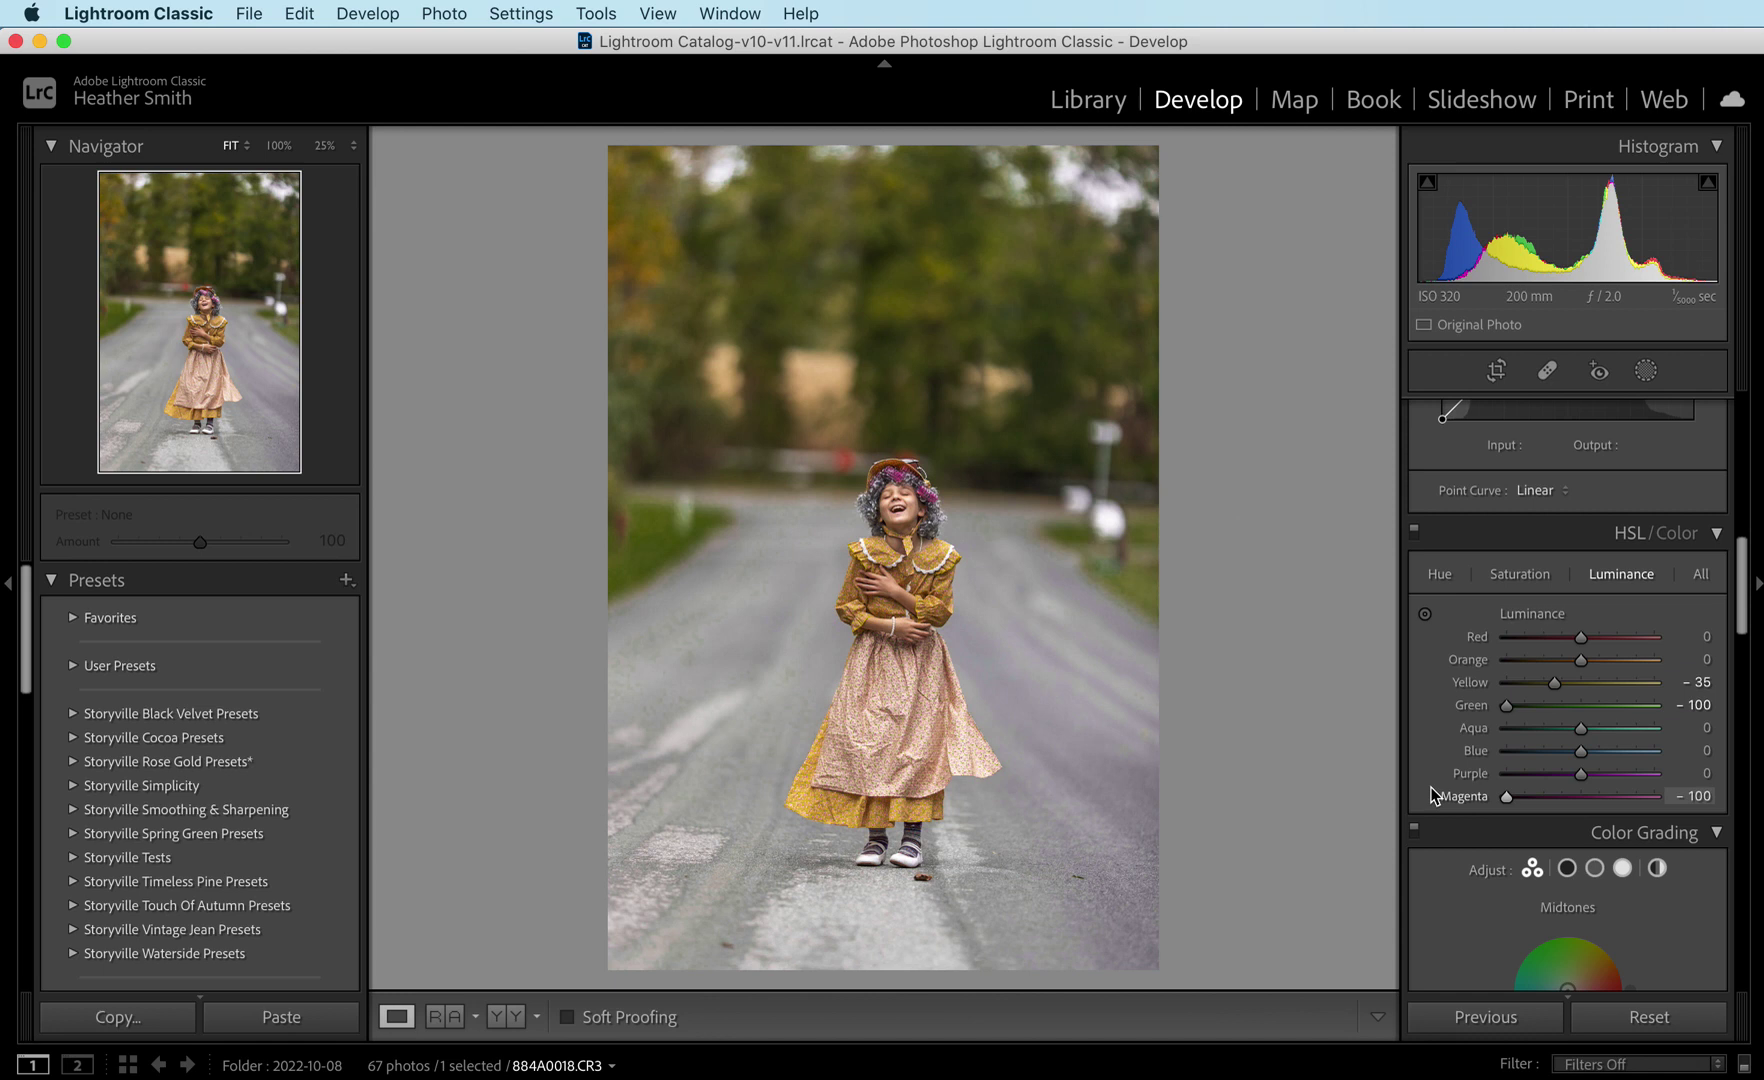
Lower Yellow saturation to -7 in the HSL Saturation tab
left_click(1516, 574)
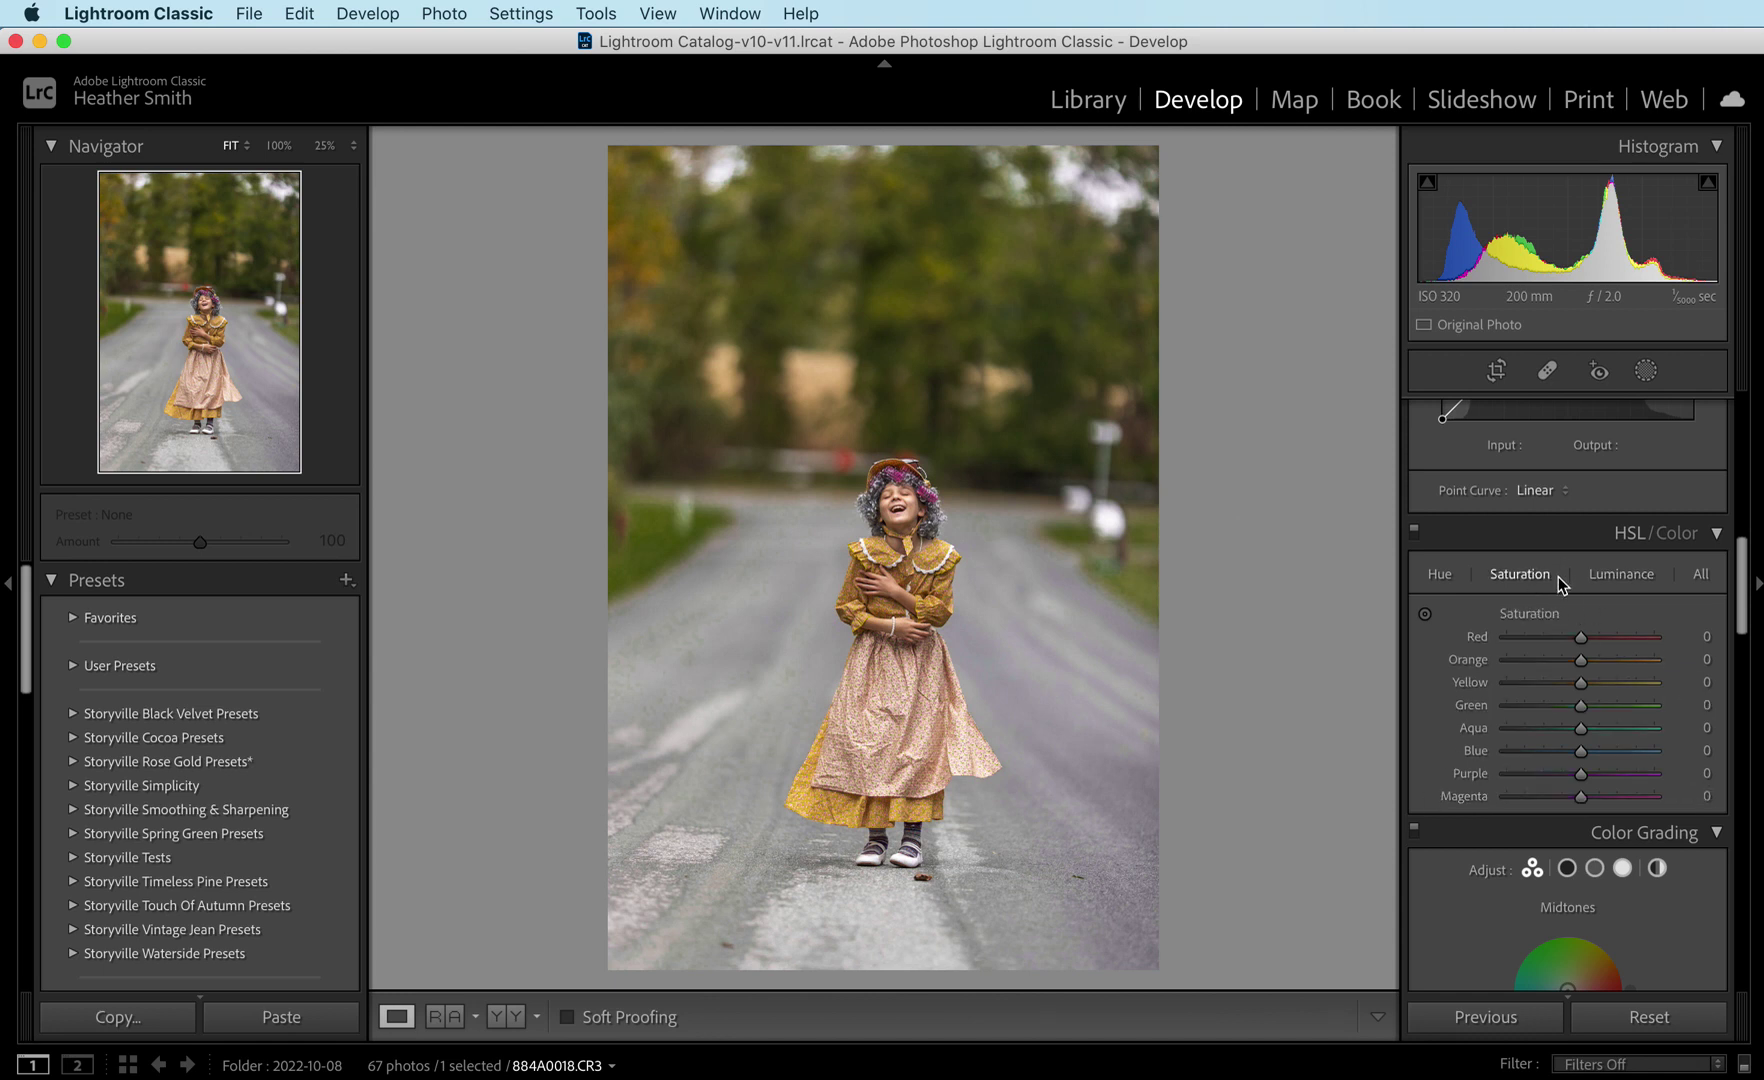
left_click(1703, 682)
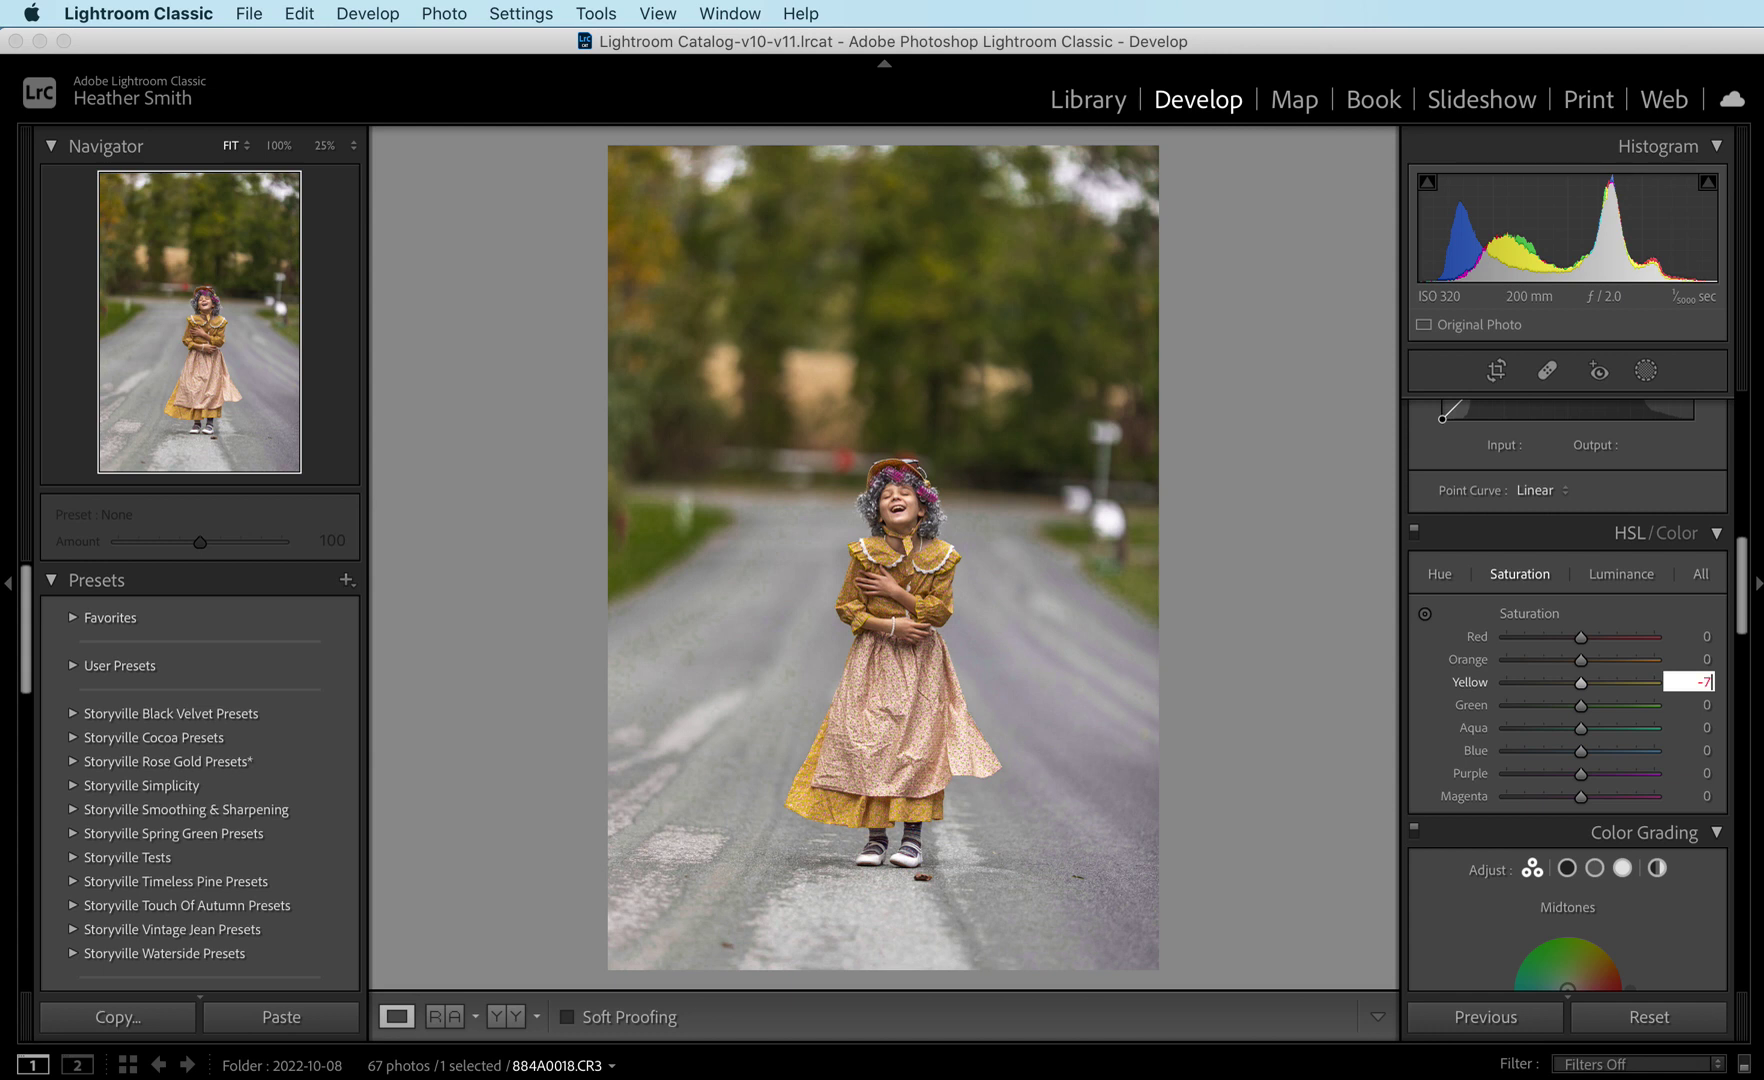
key("Tab")
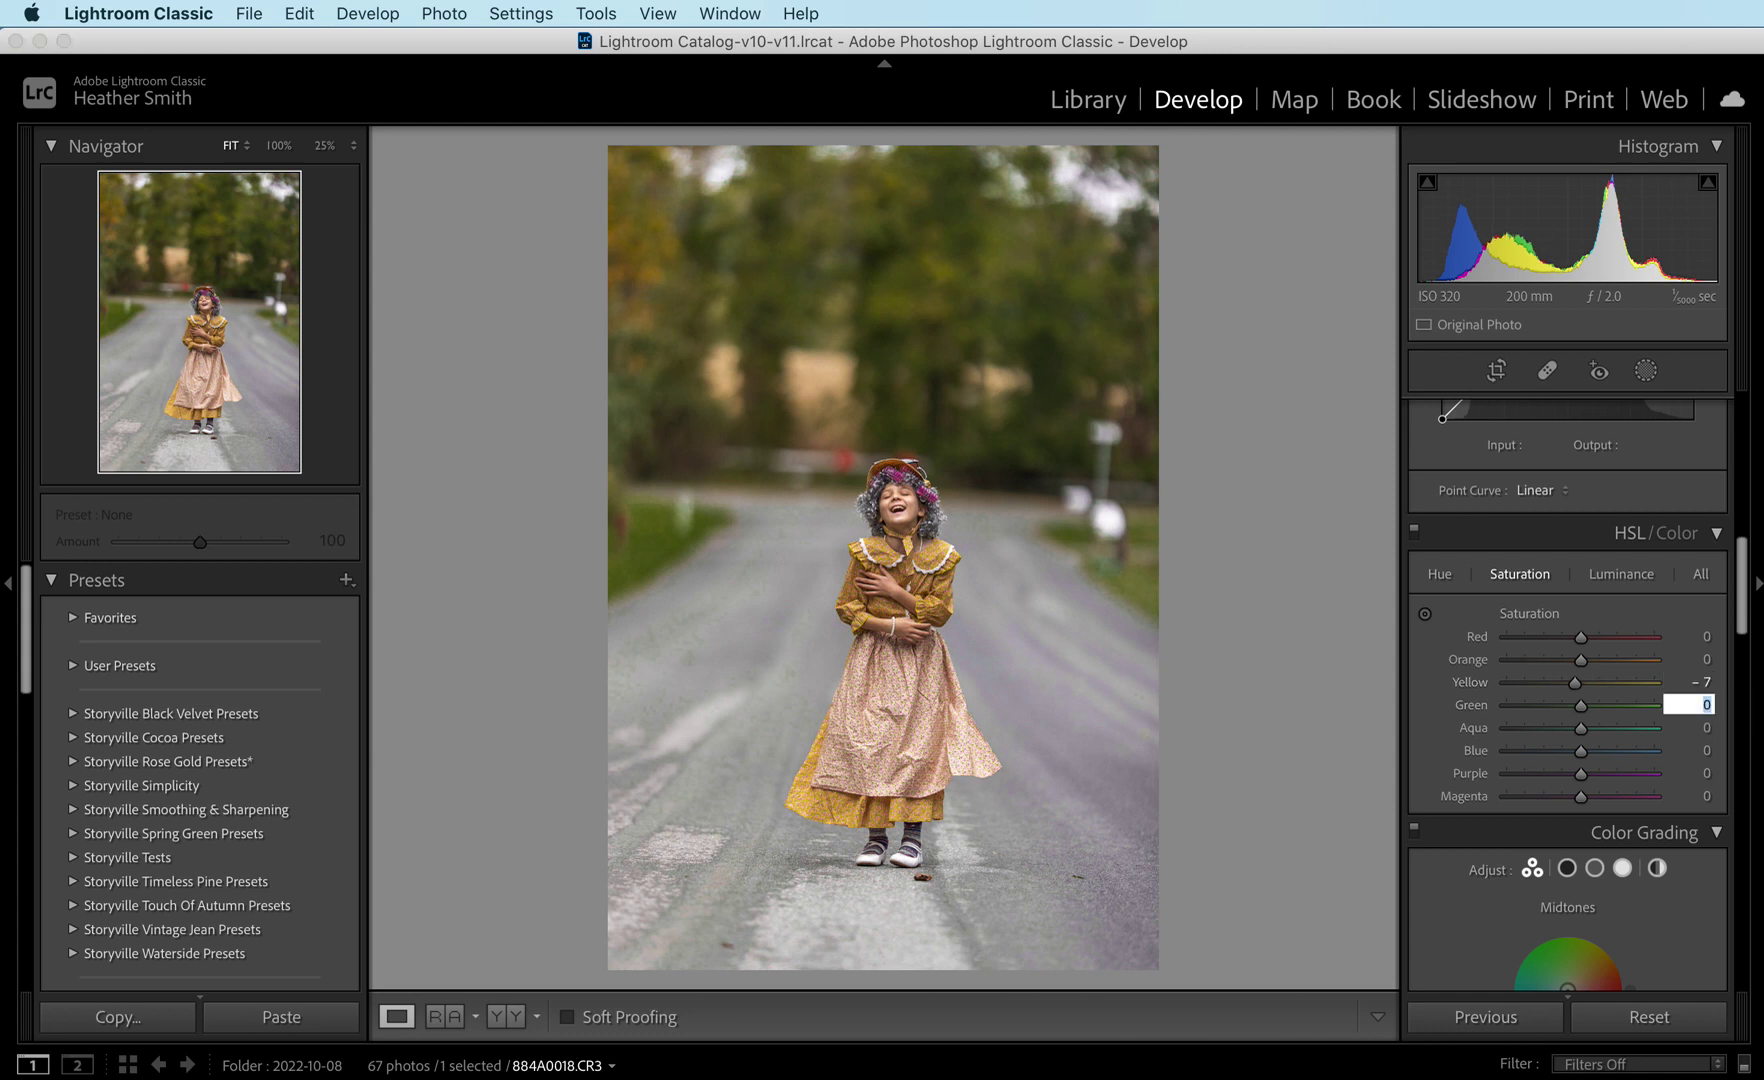
Set Green saturation to -25, straighten the photo by -1.76°, and compare before and after
type("-25")
left_click(1496, 371)
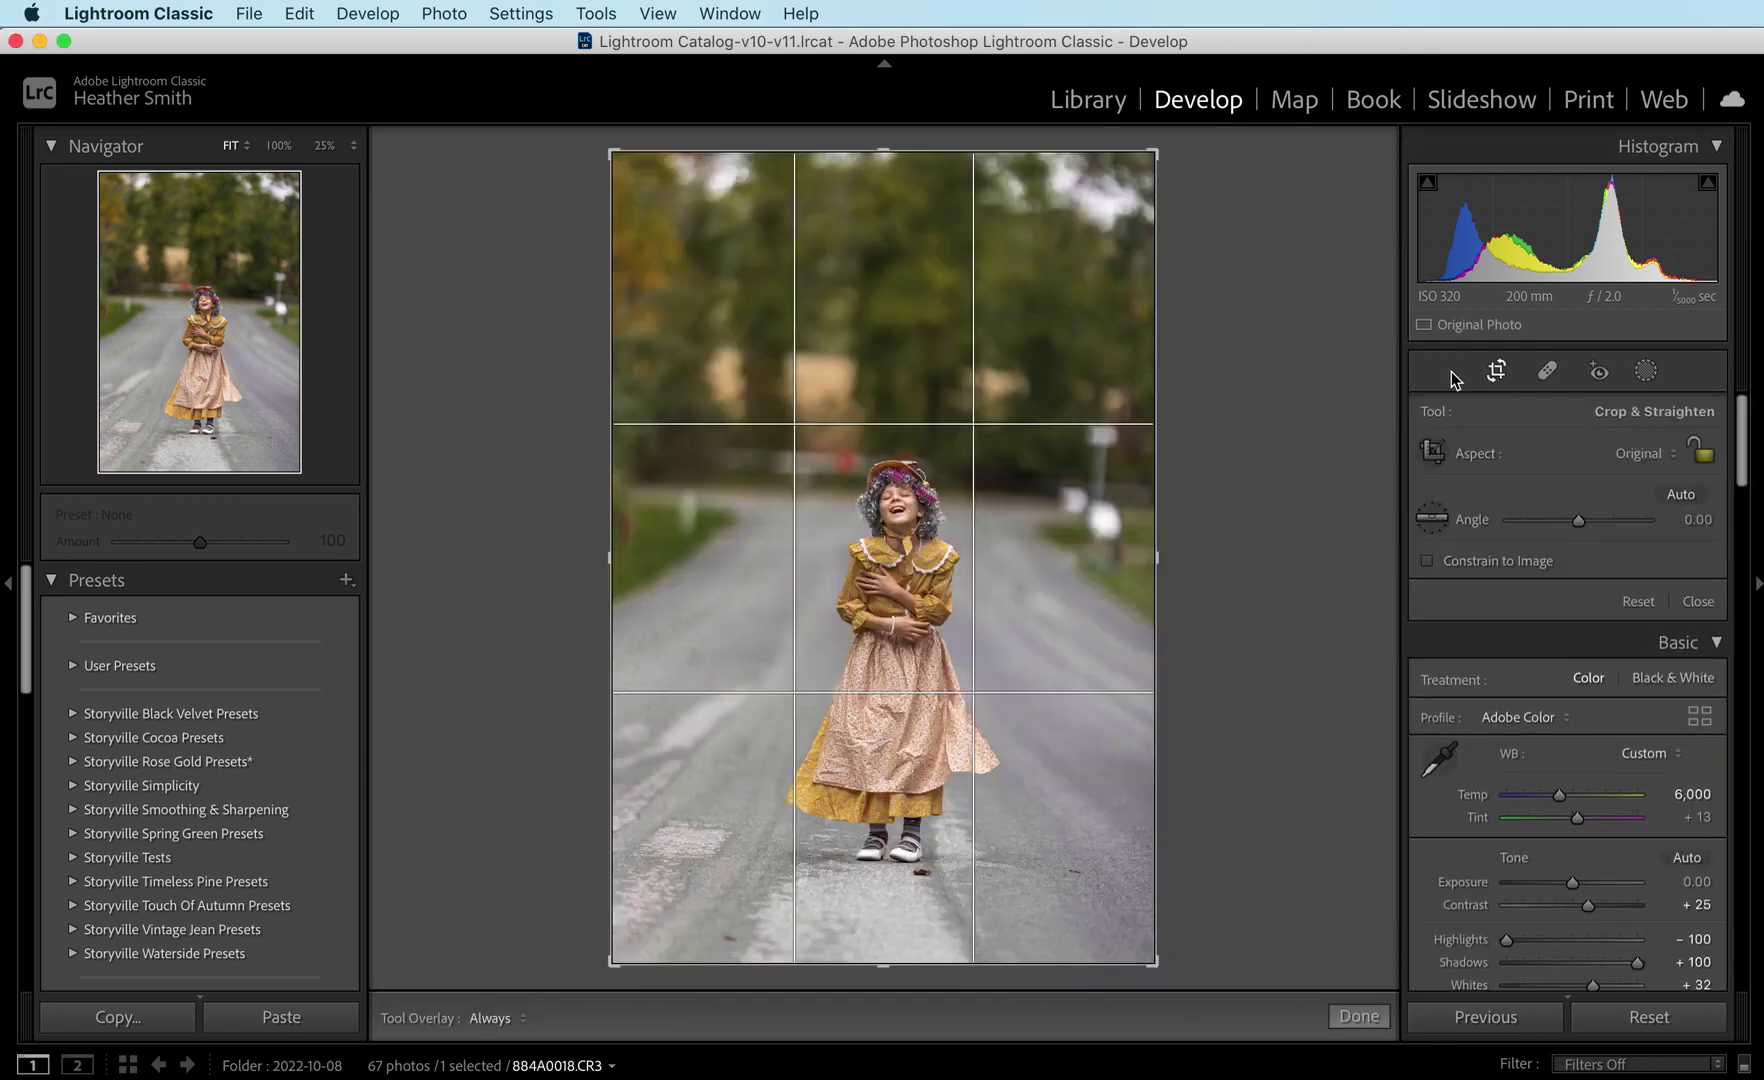
left_click_drag(1279, 550, 1270, 527)
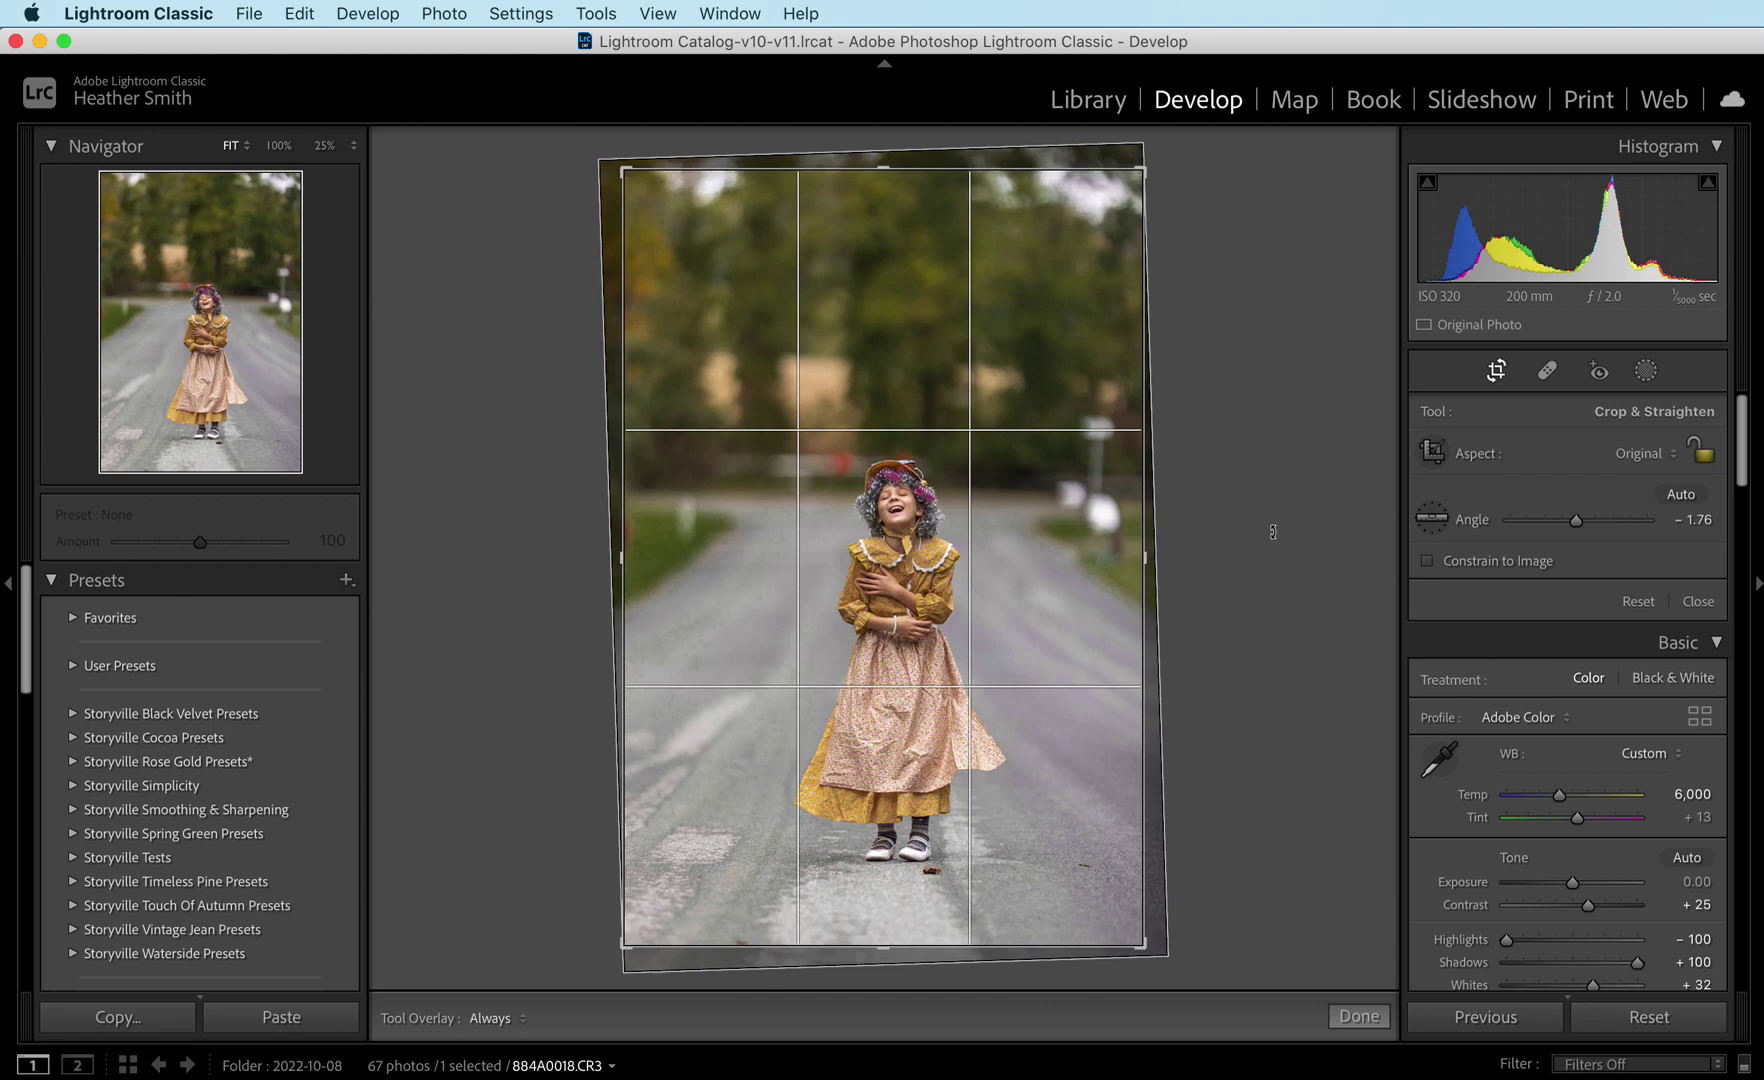
left_click(1497, 371)
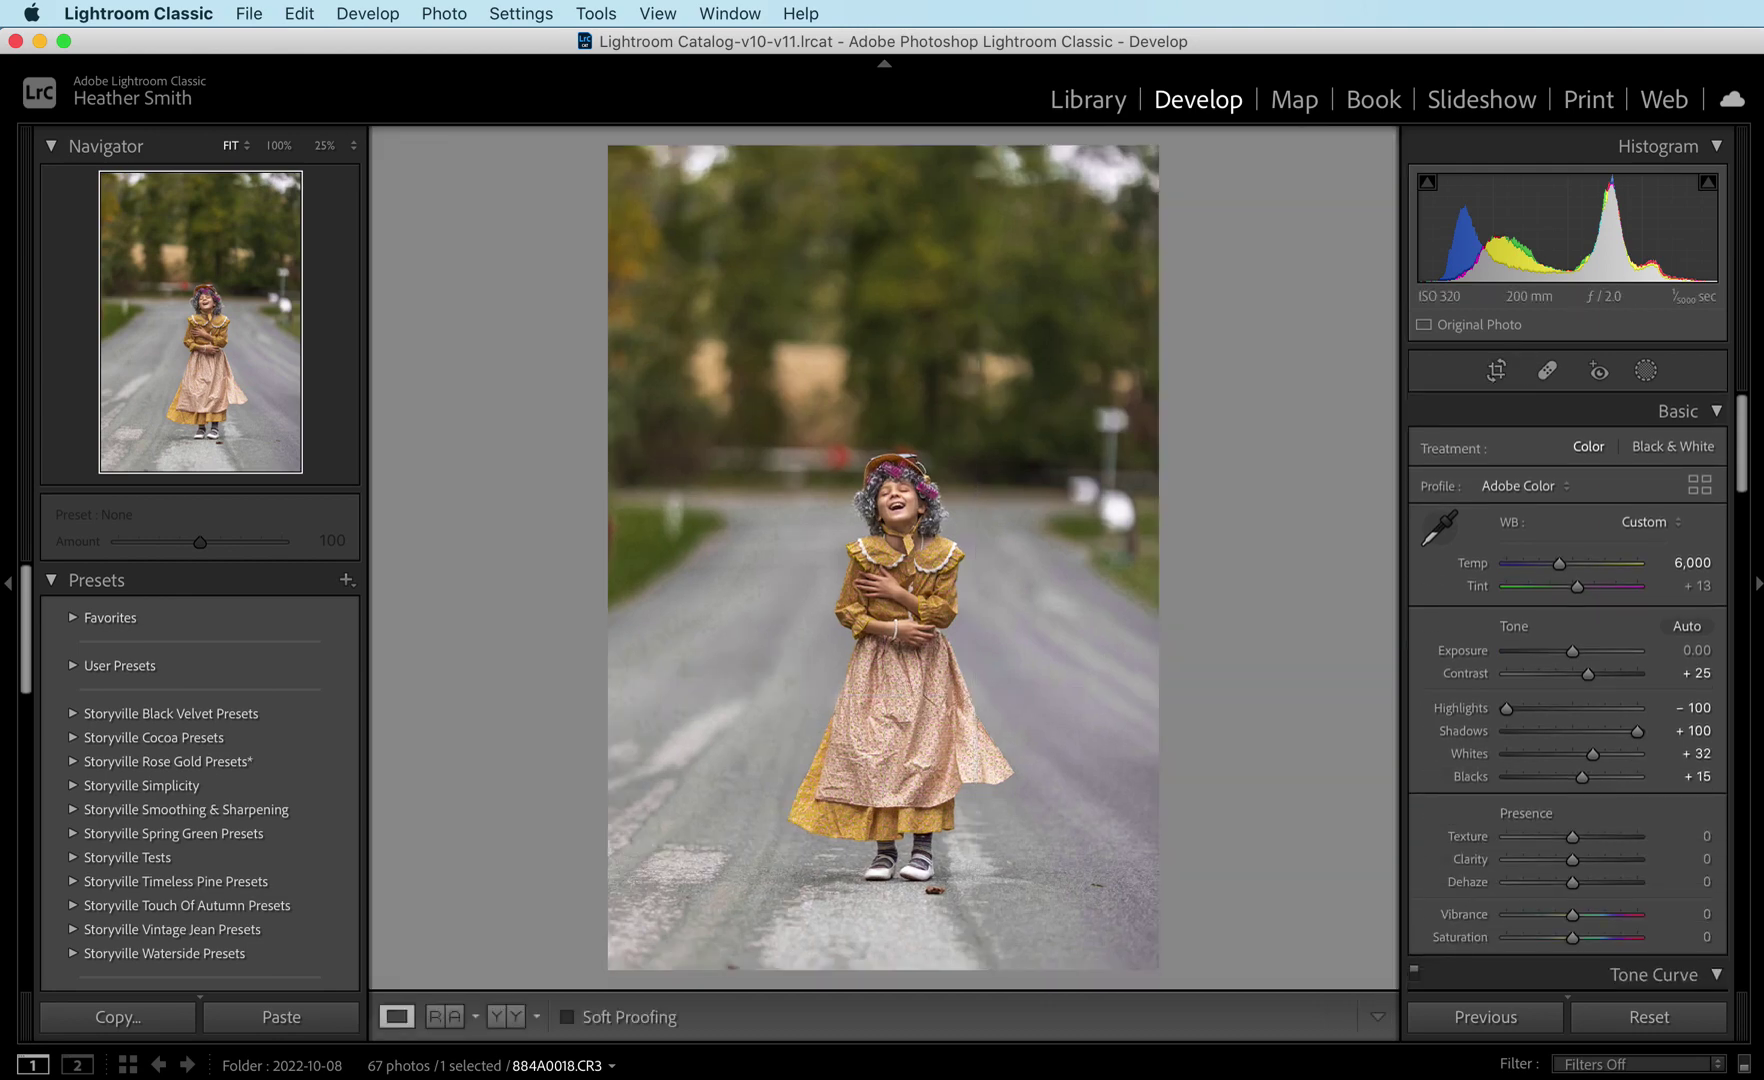
key("backslash")
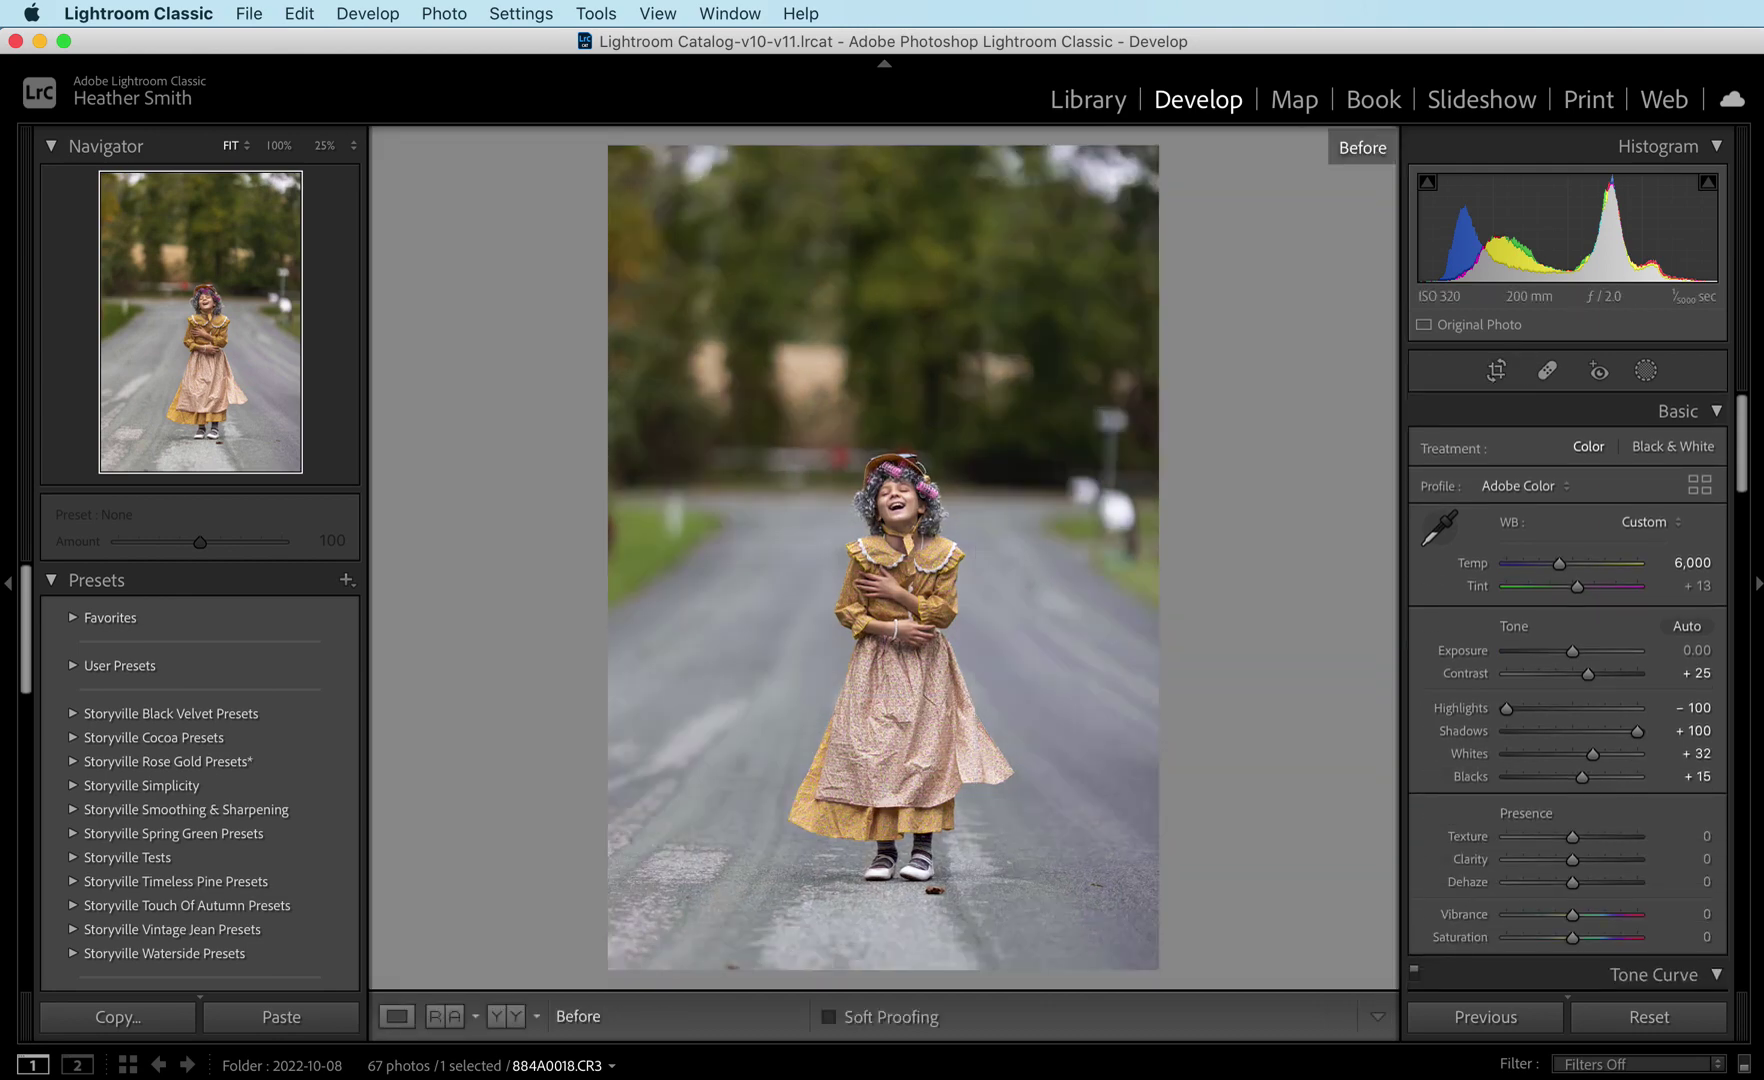
key("backslash")
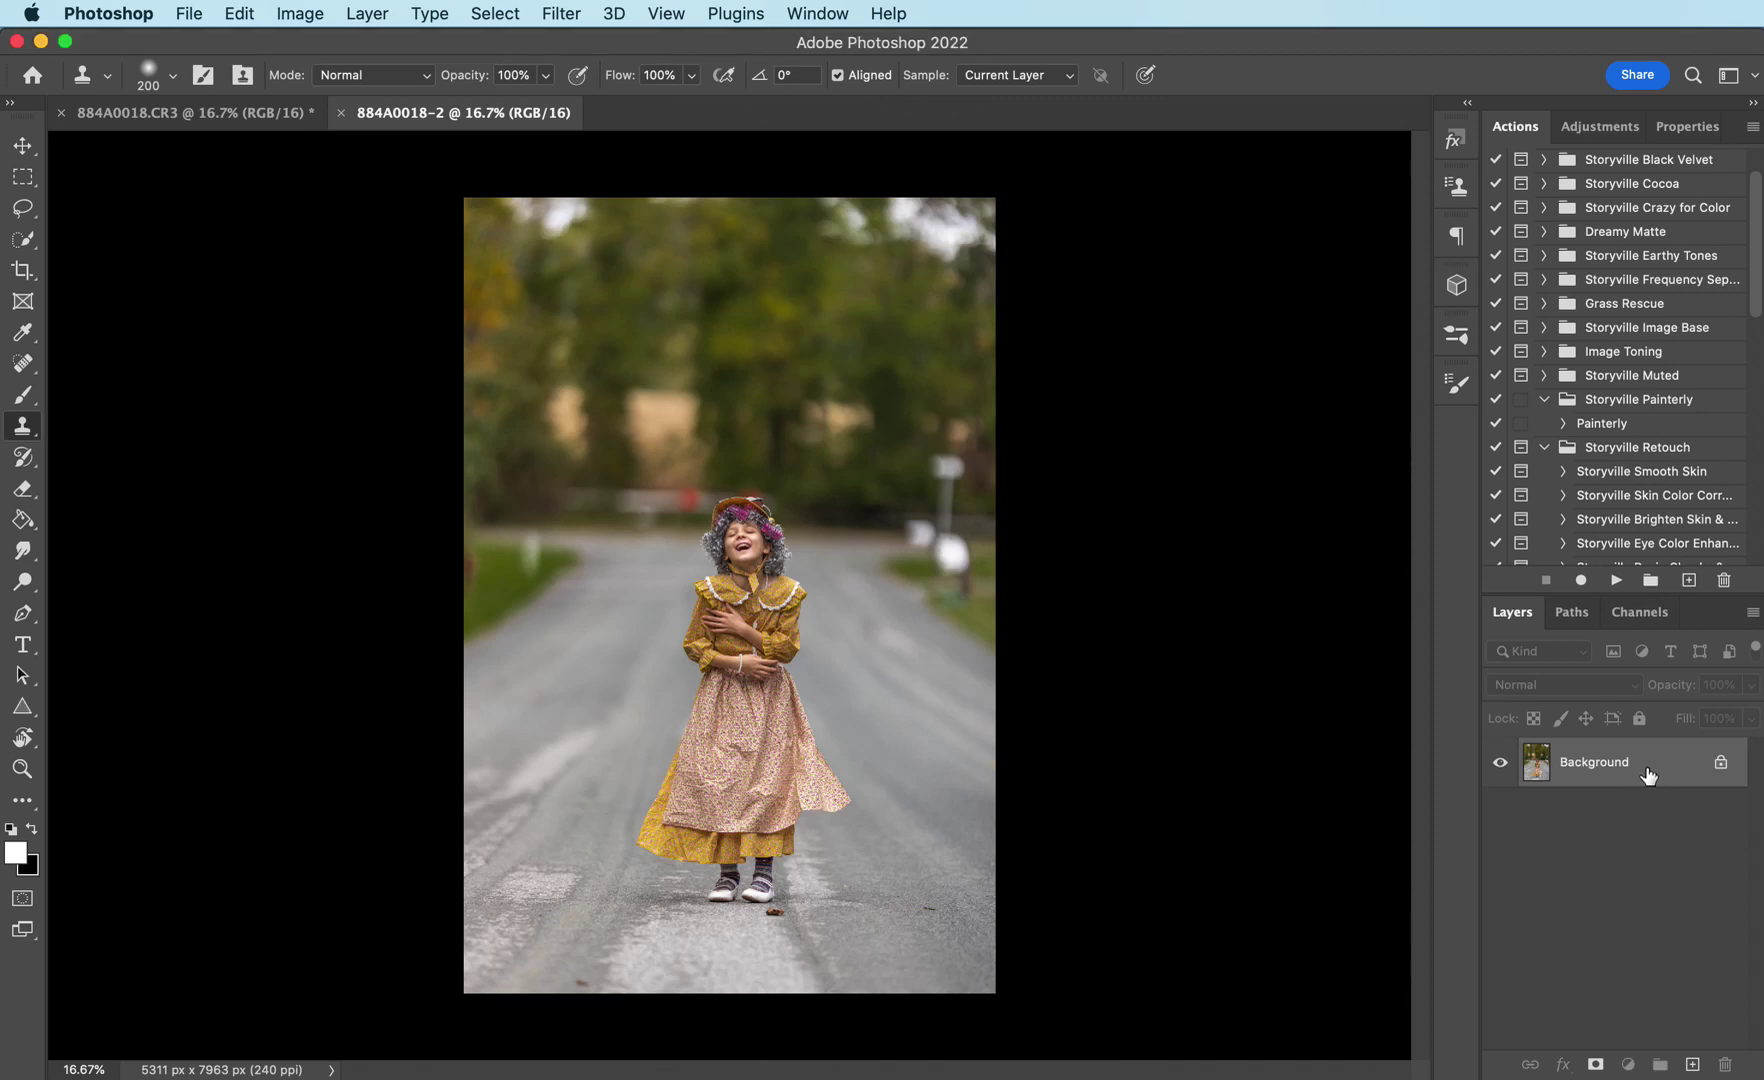
Duplicate the Background to Layer 1 and set a 600-size Clone Stamp brush at 25% zoom
key("j")
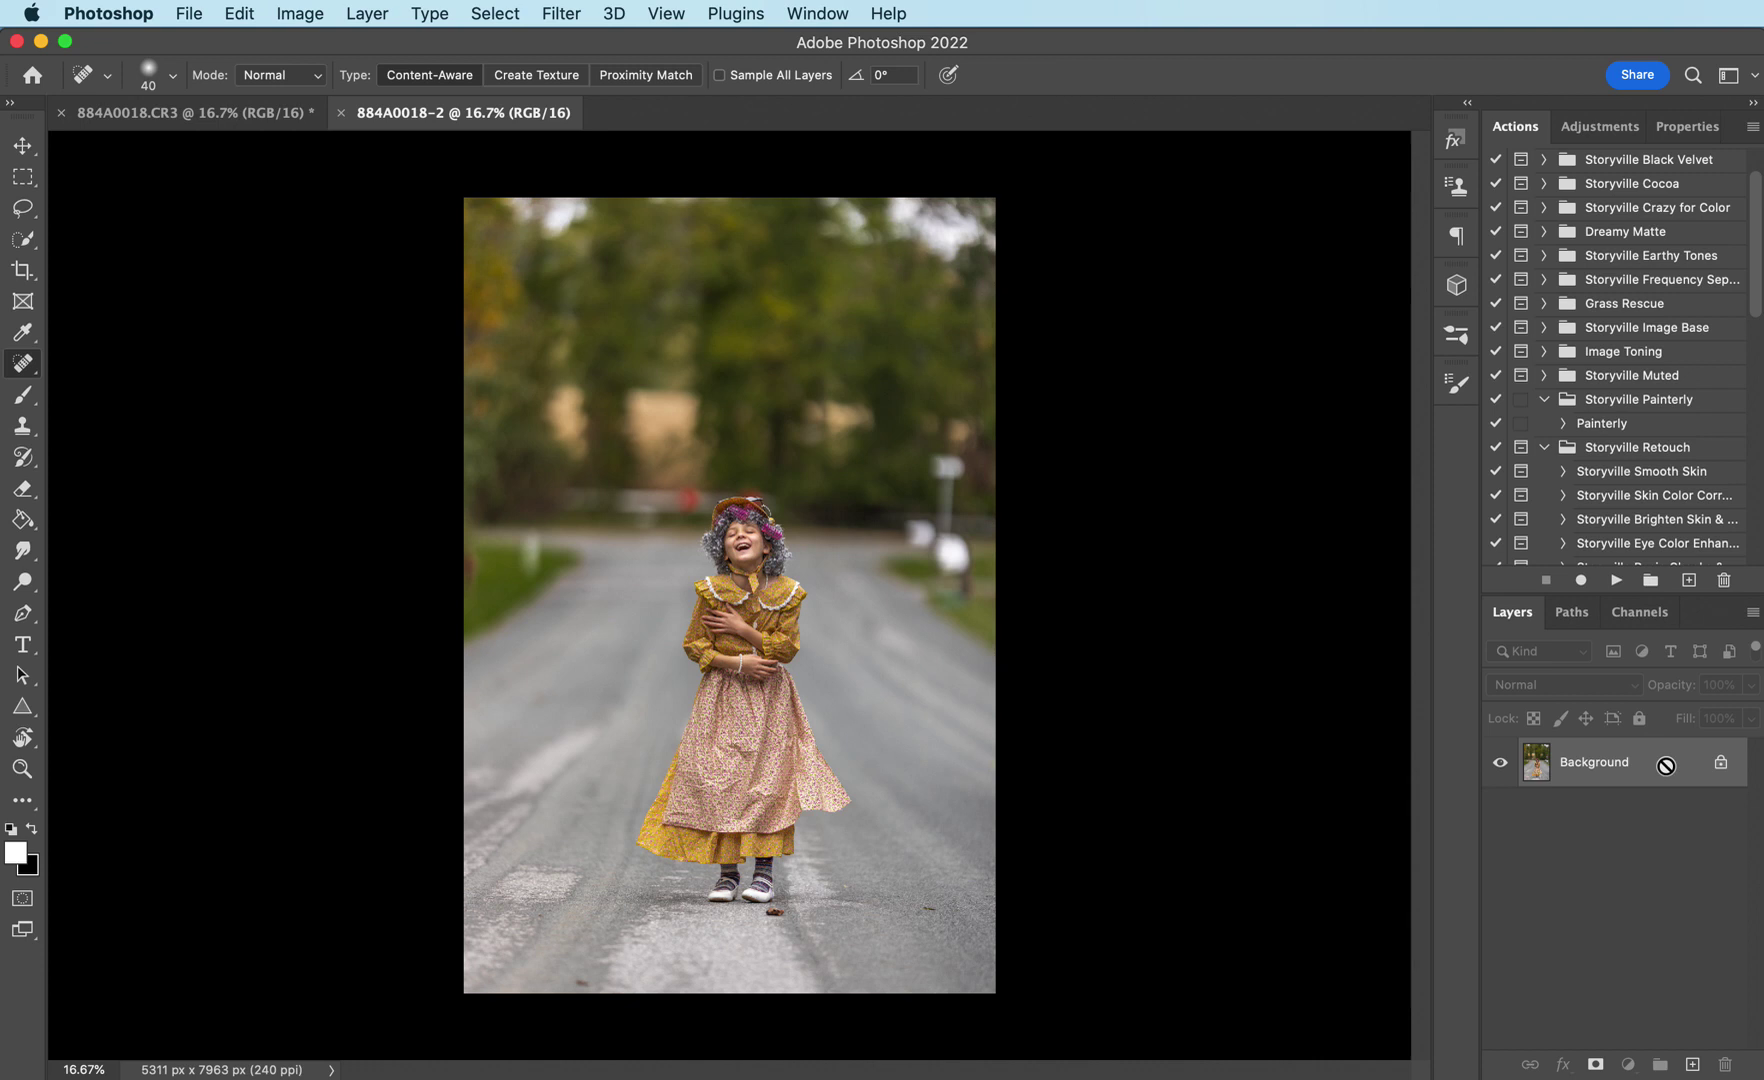
key("super+j")
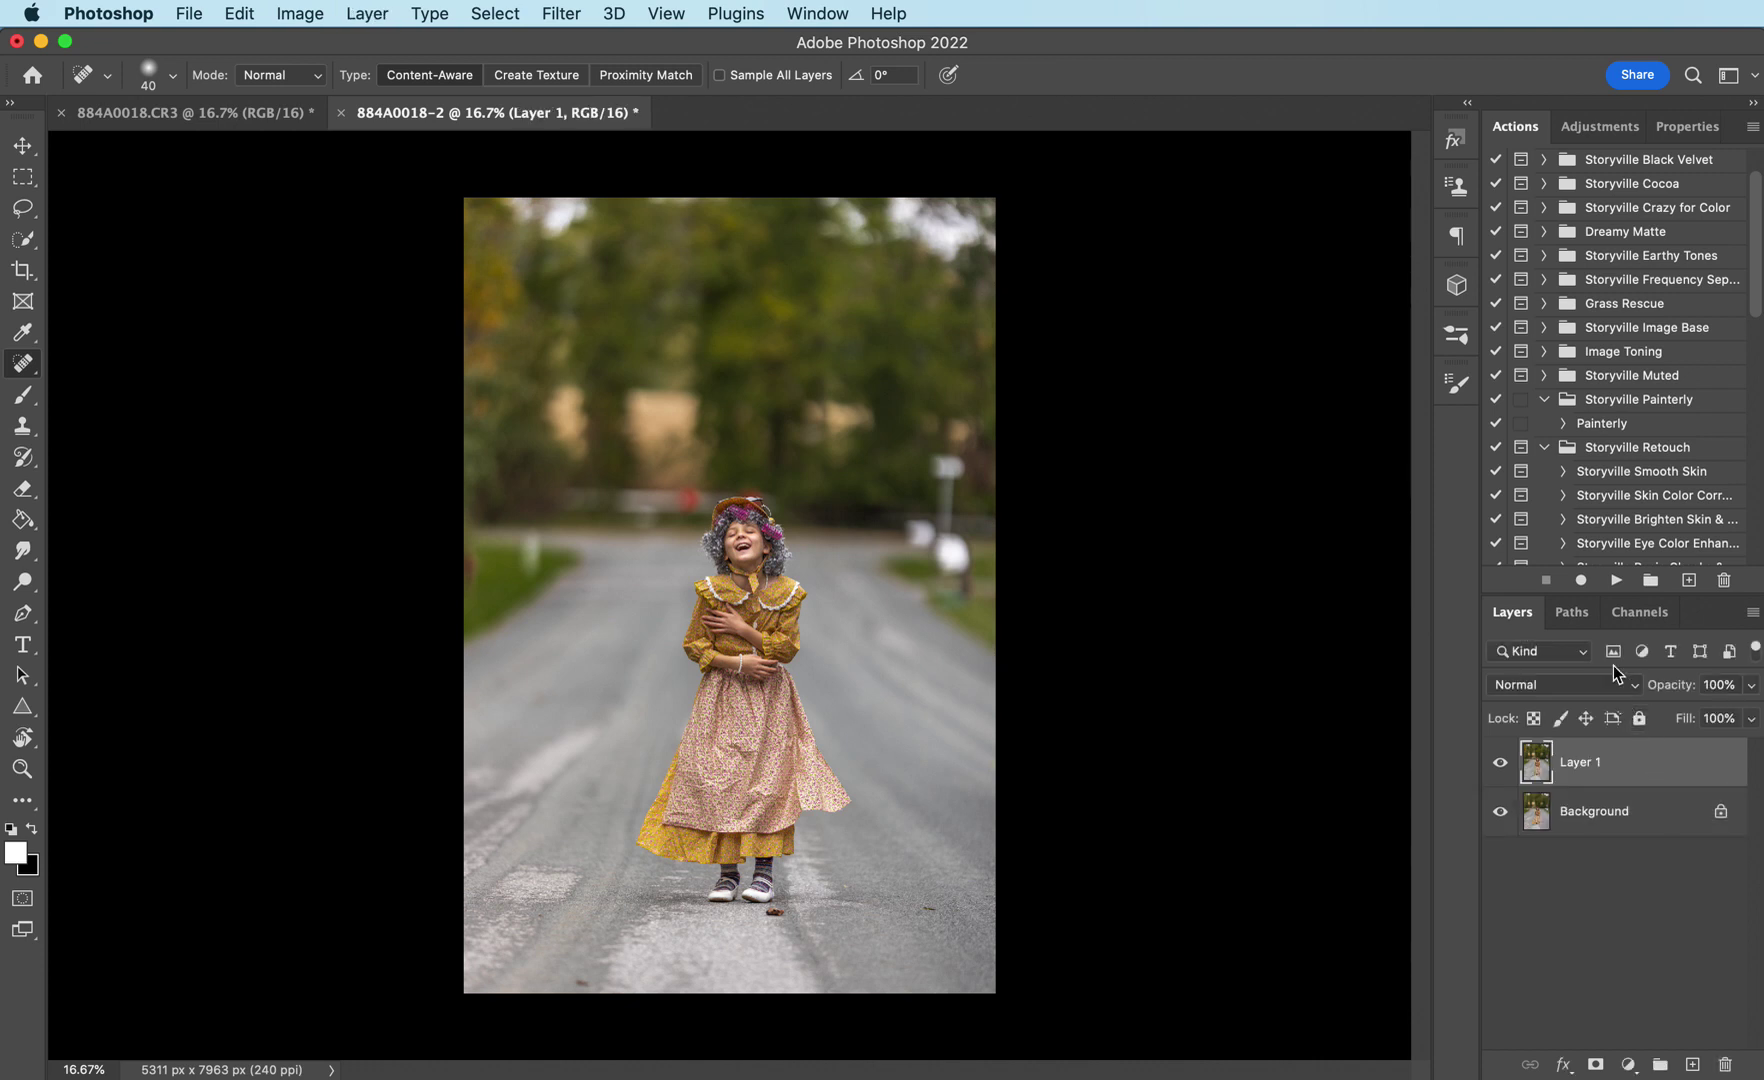
left_click(22, 425)
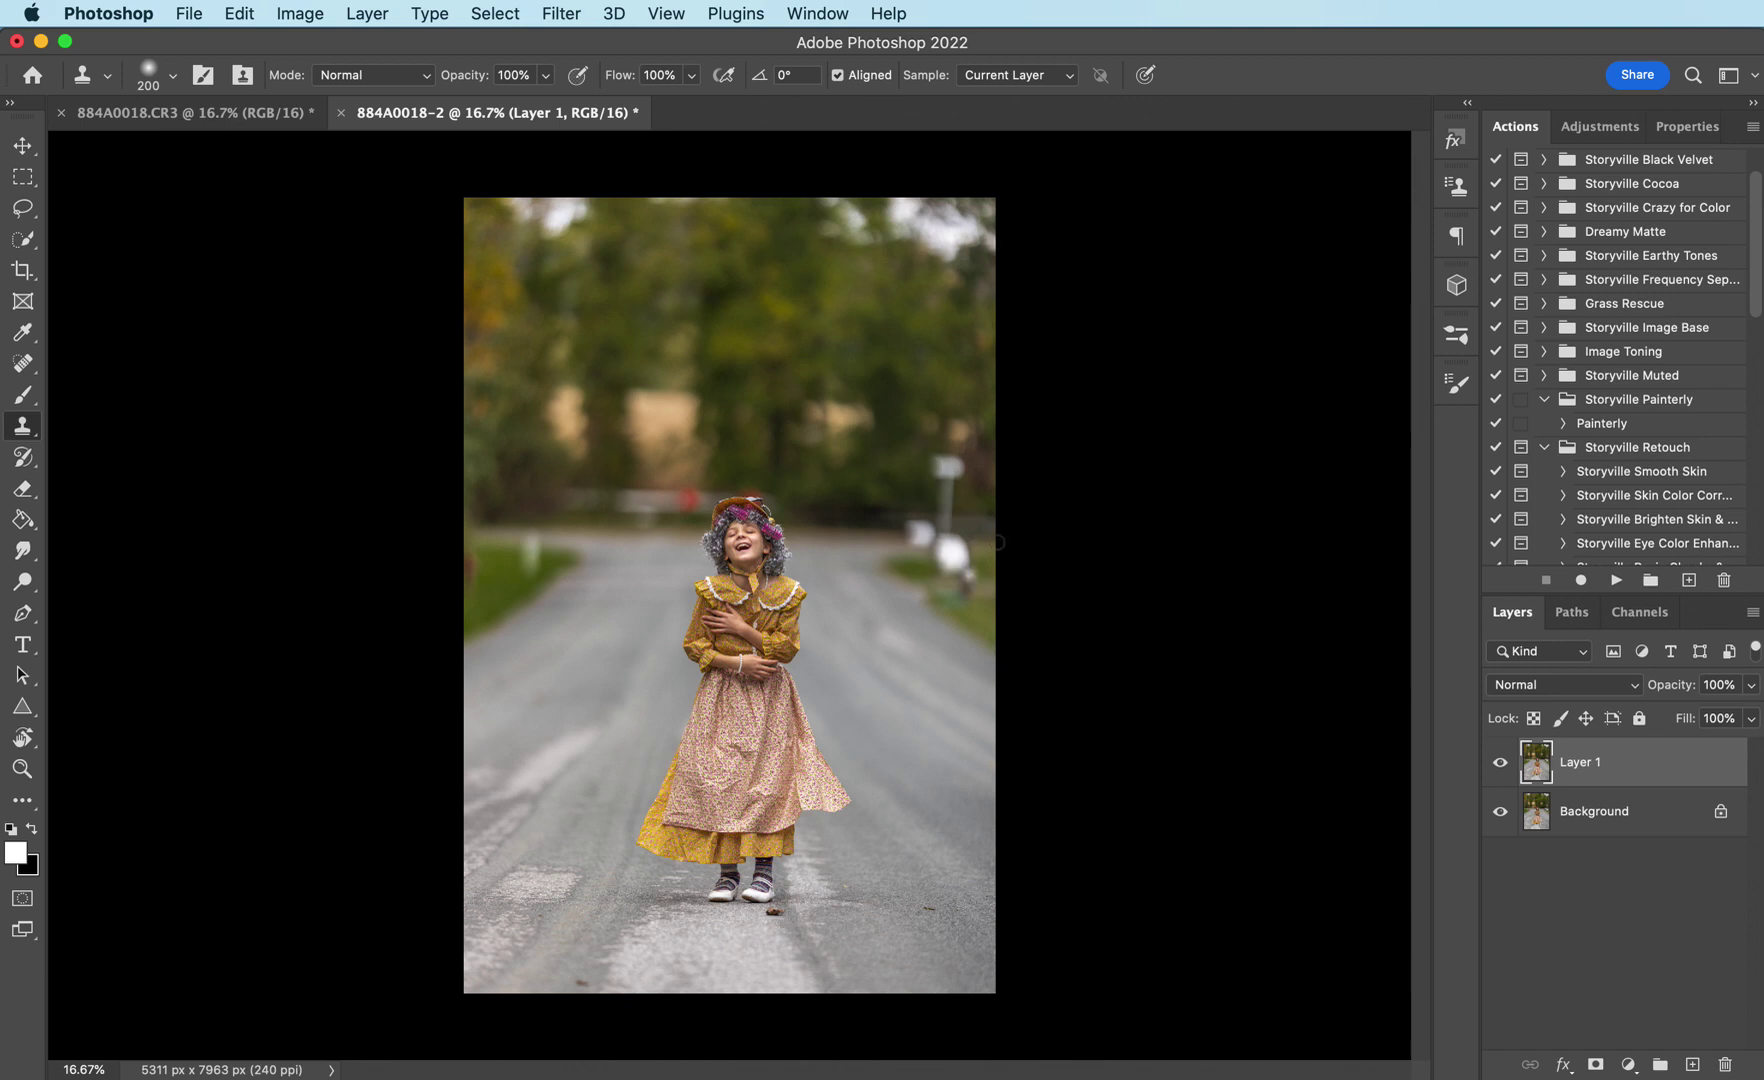
key("super+equal")
key("bracketright")
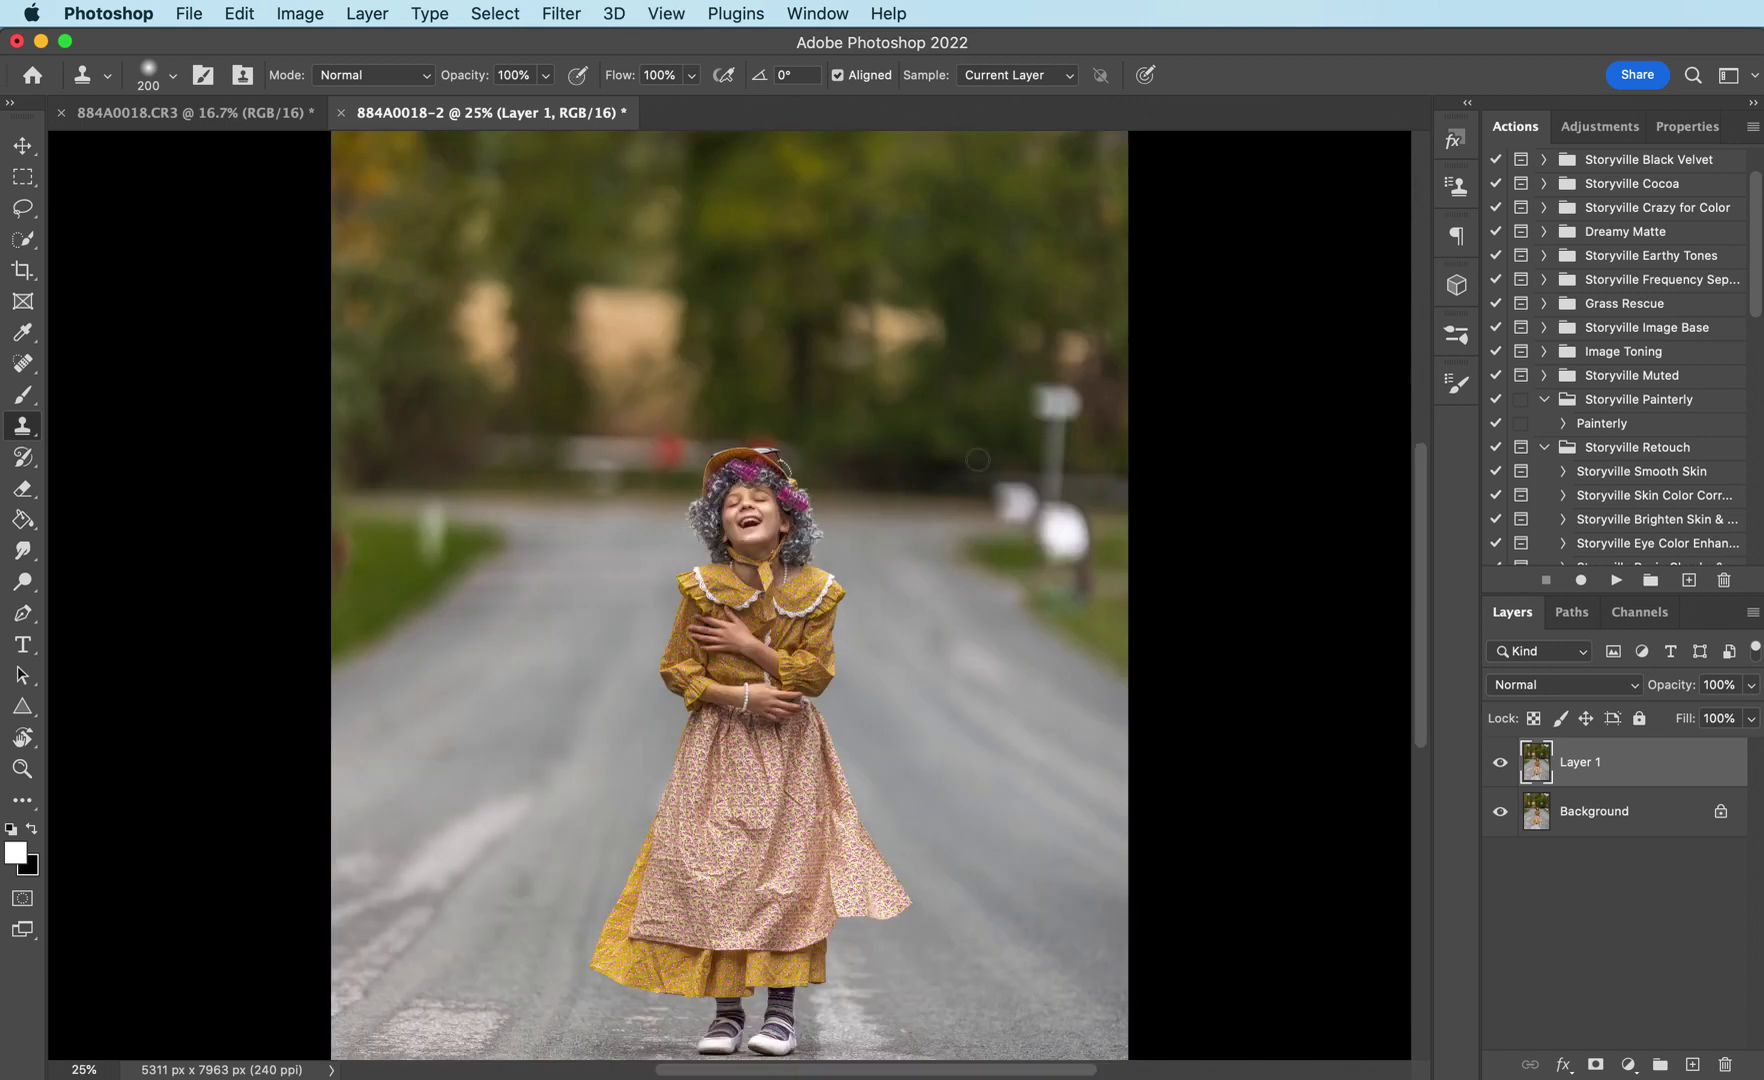
key("bracketright")
key("bracketright")
key("bracketright")
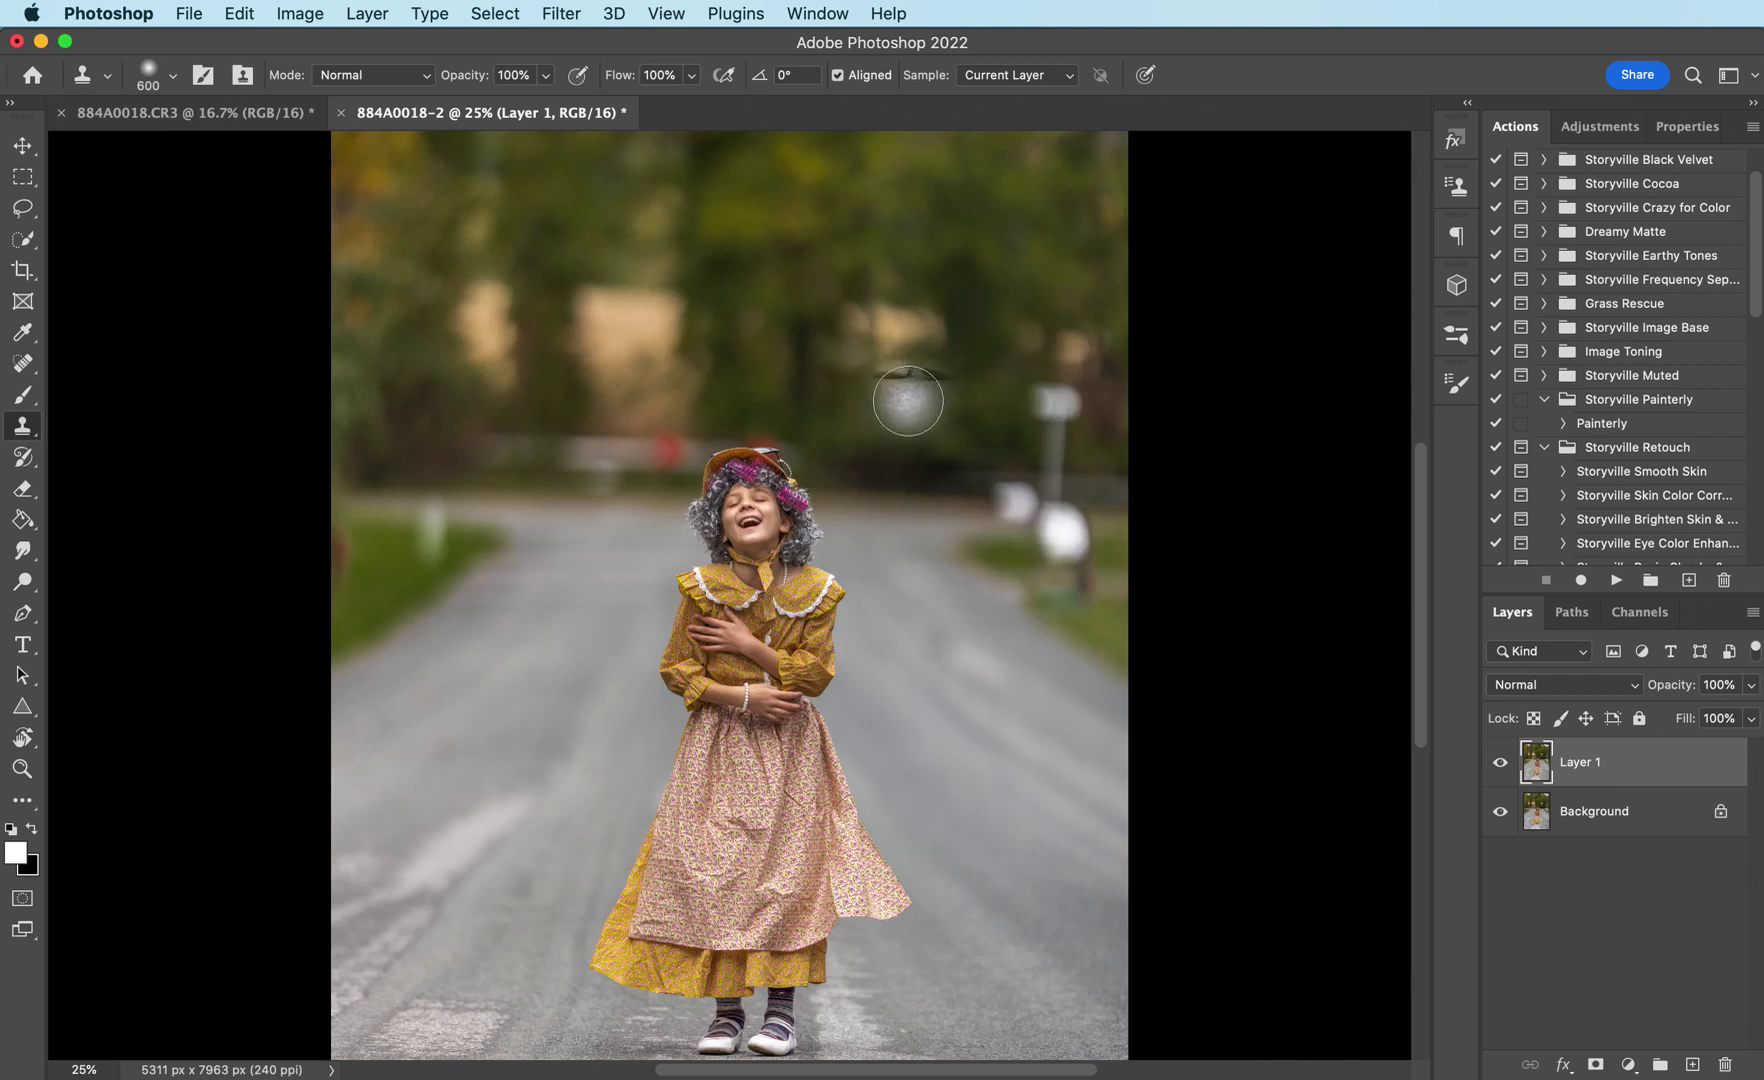
key("bracketright")
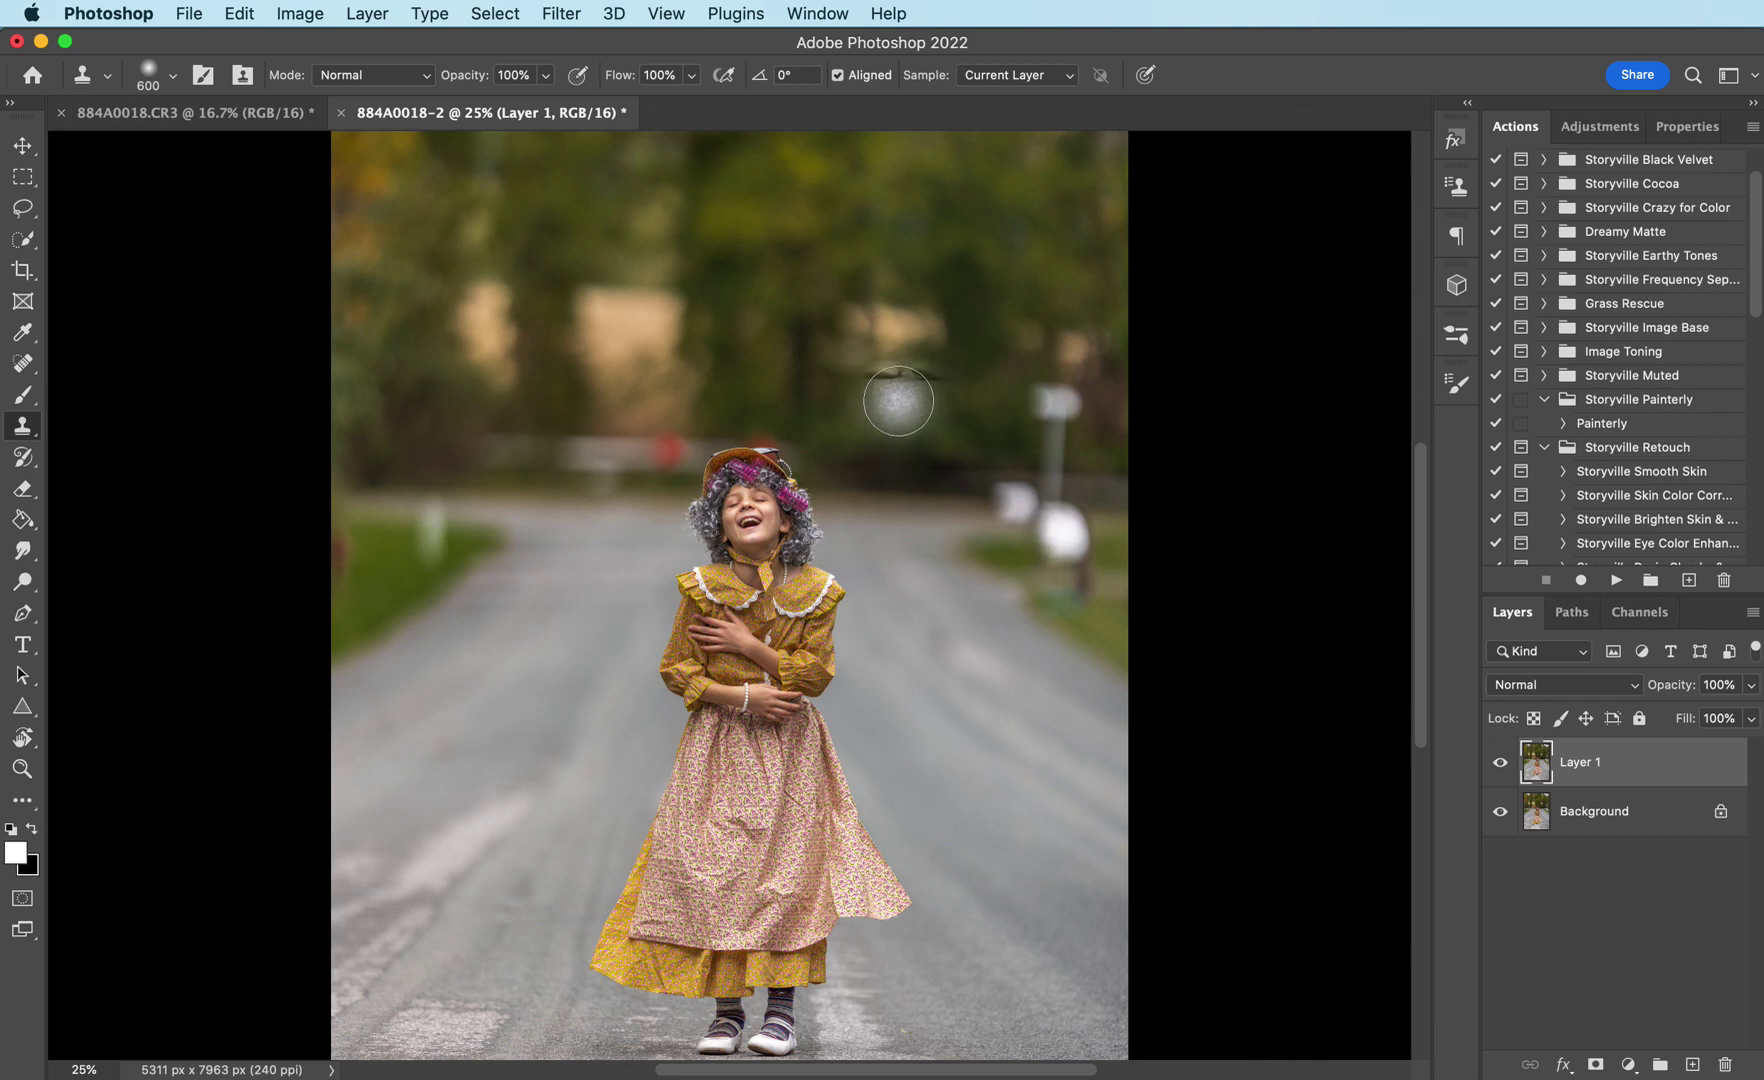
Clone away the blurred white sign and the small leaf below the girl's feet
left_click(897, 394, "alt")
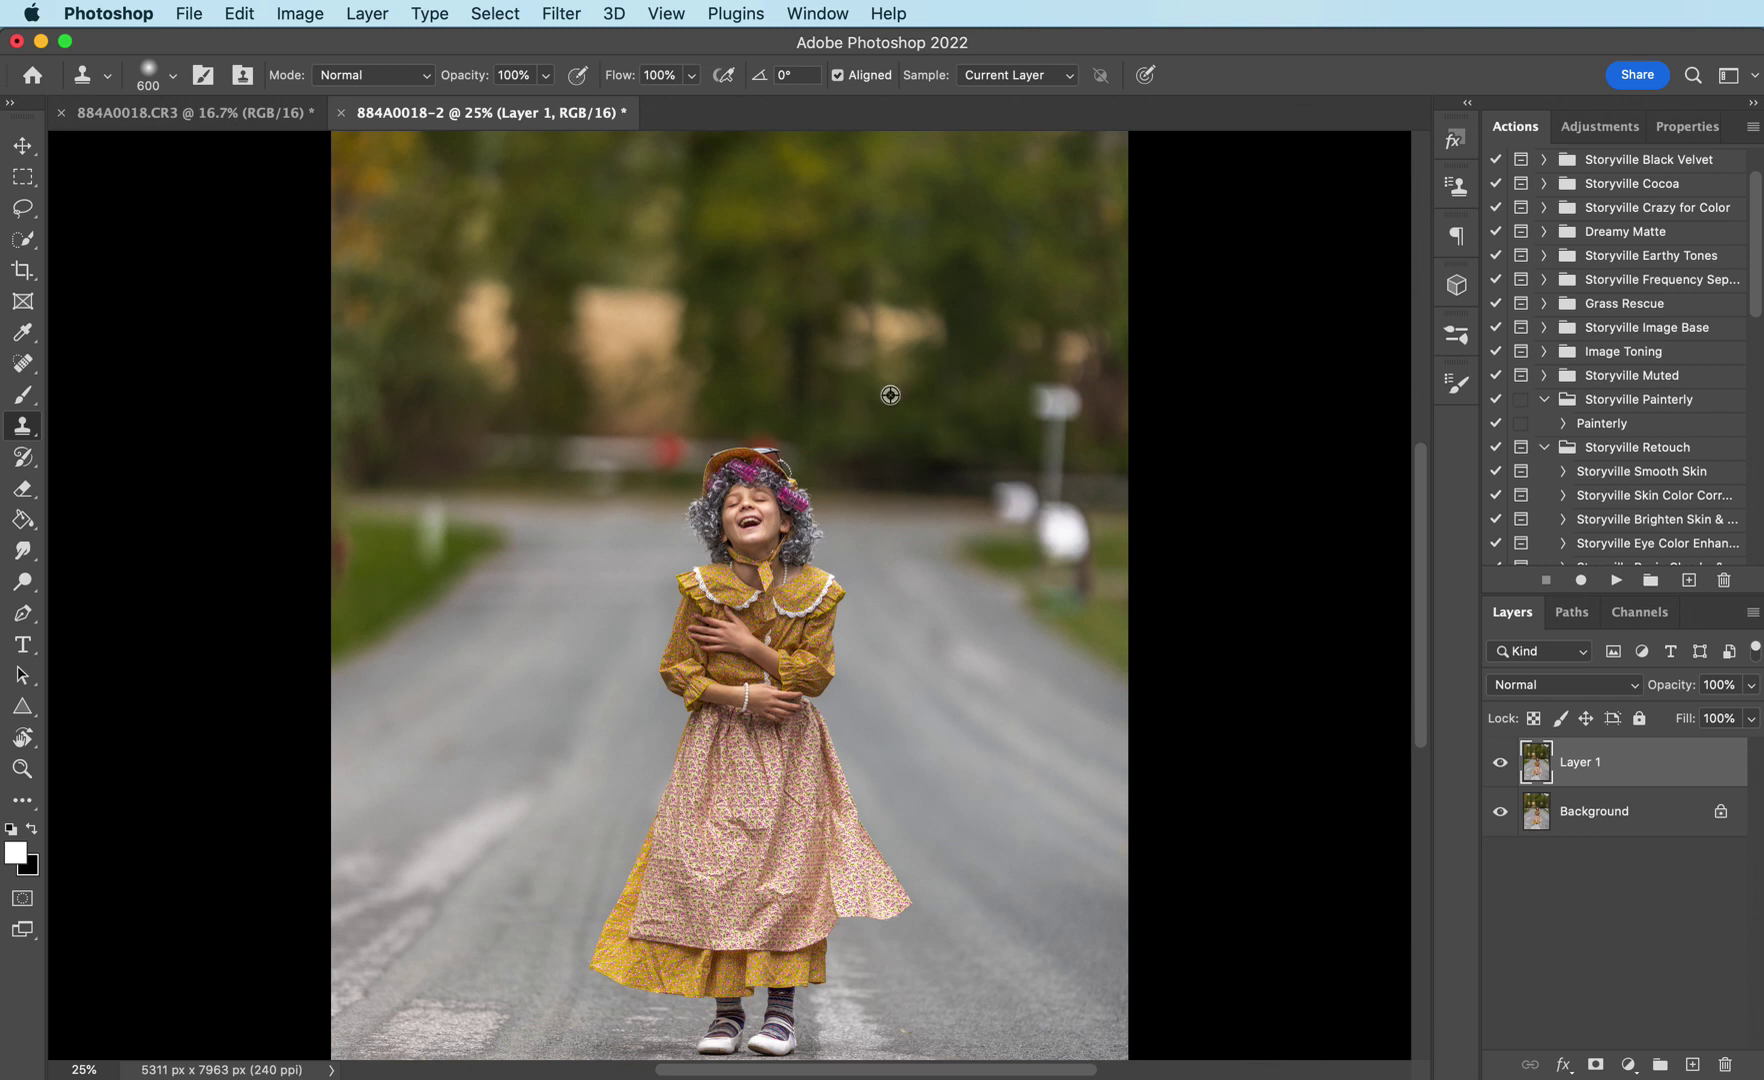
left_click_drag(1058, 402, 1068, 457)
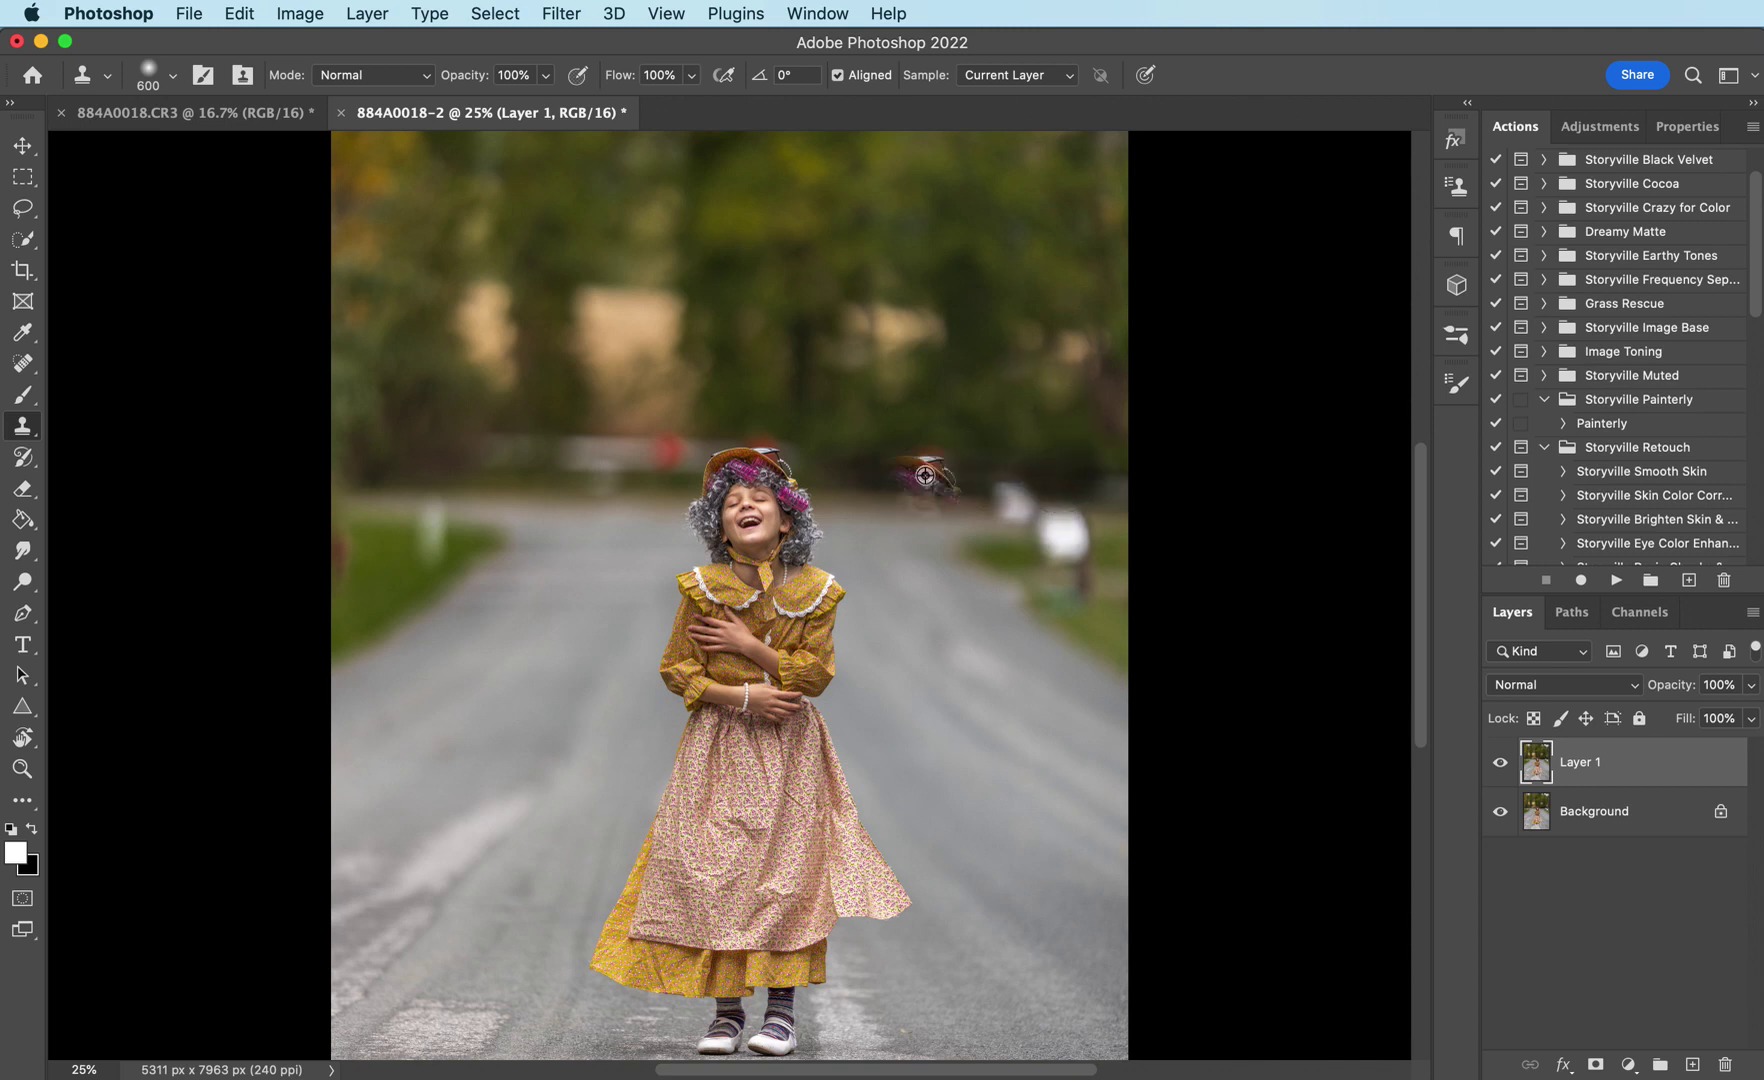
left_click(929, 473, "alt")
left_click_drag(1008, 496, 1089, 521)
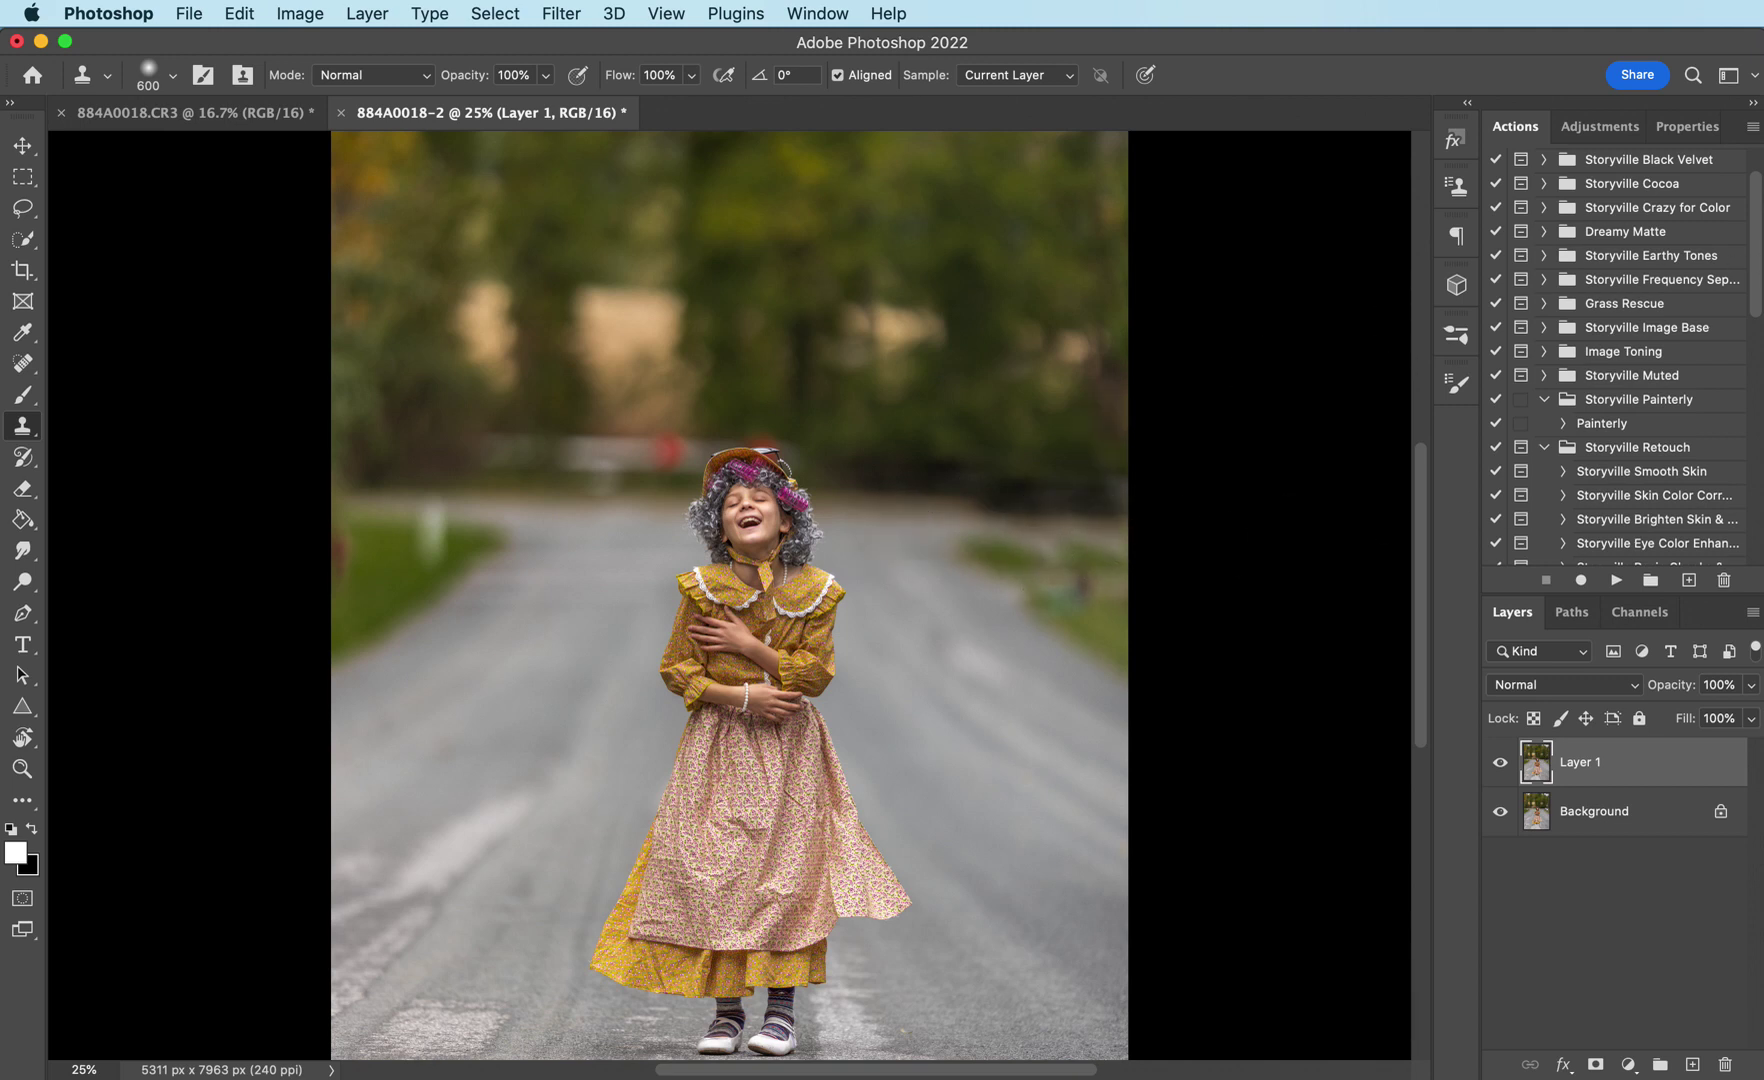
left_click_drag(1414, 491, 1446, 555)
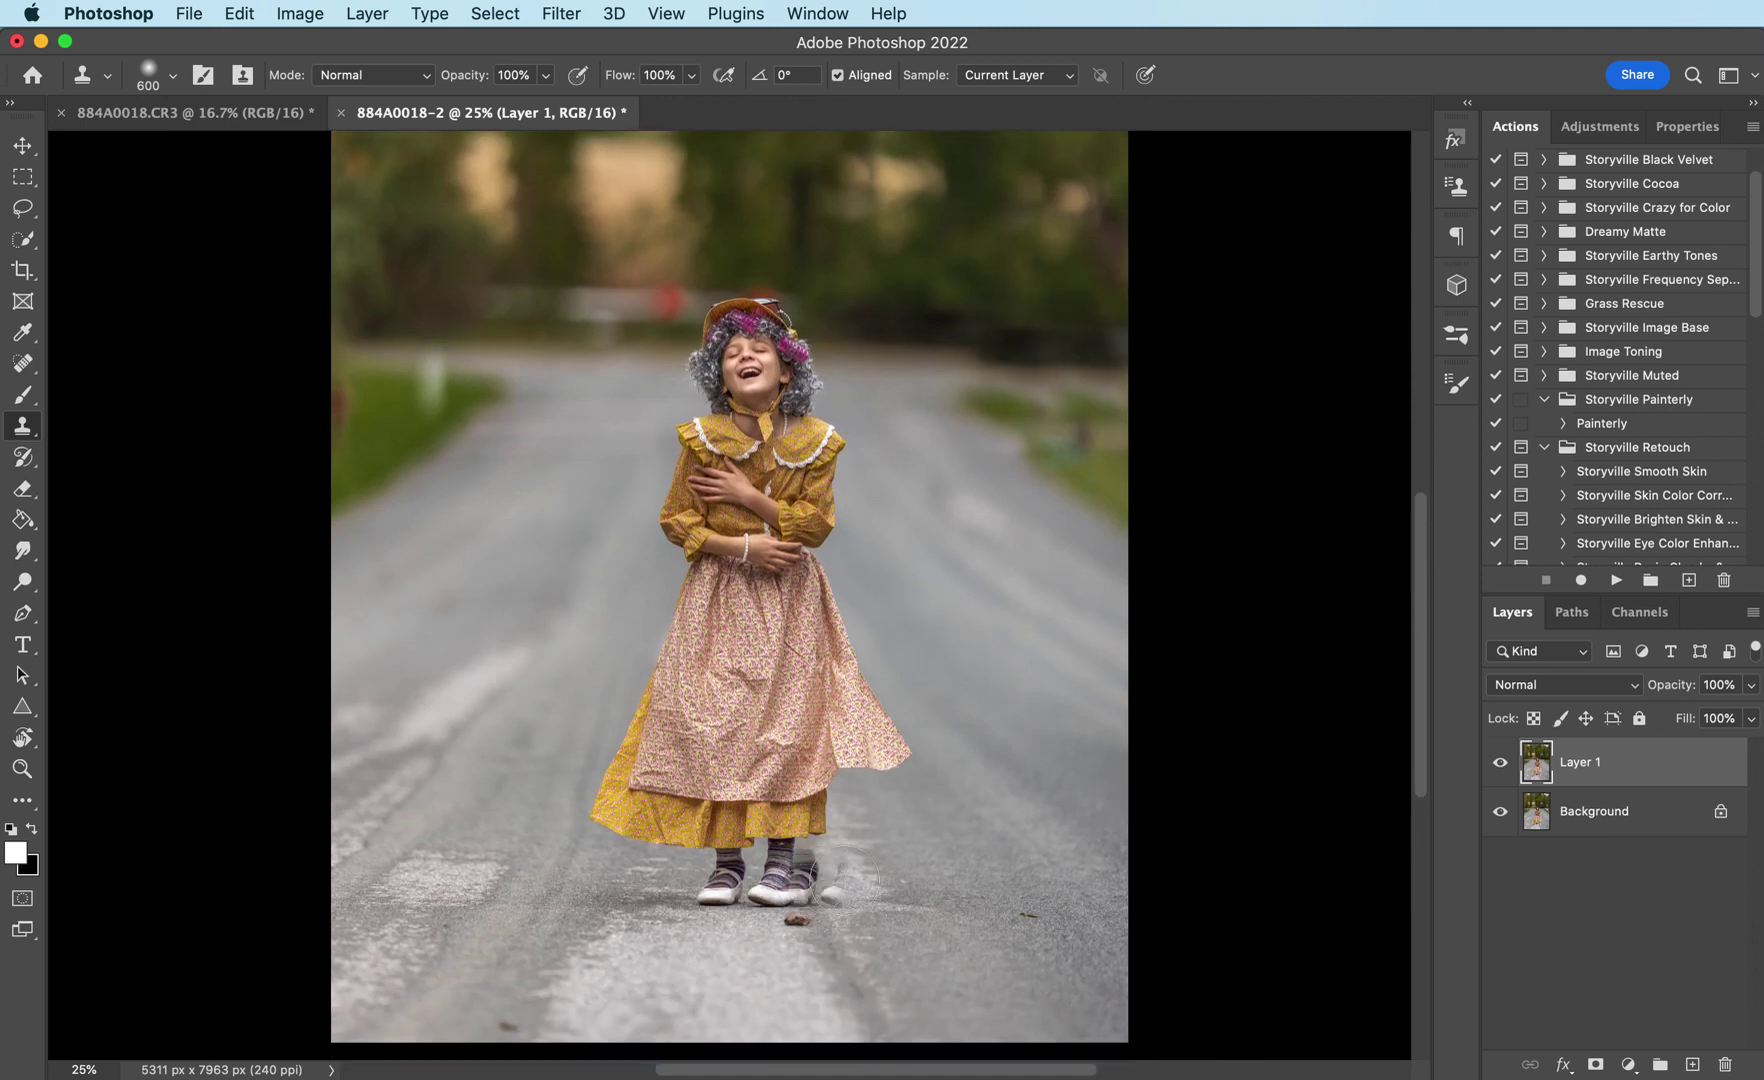
key("bracketleft")
key("bracketleft")
key("bracketleft")
key("bracketleft")
key("bracketleft")
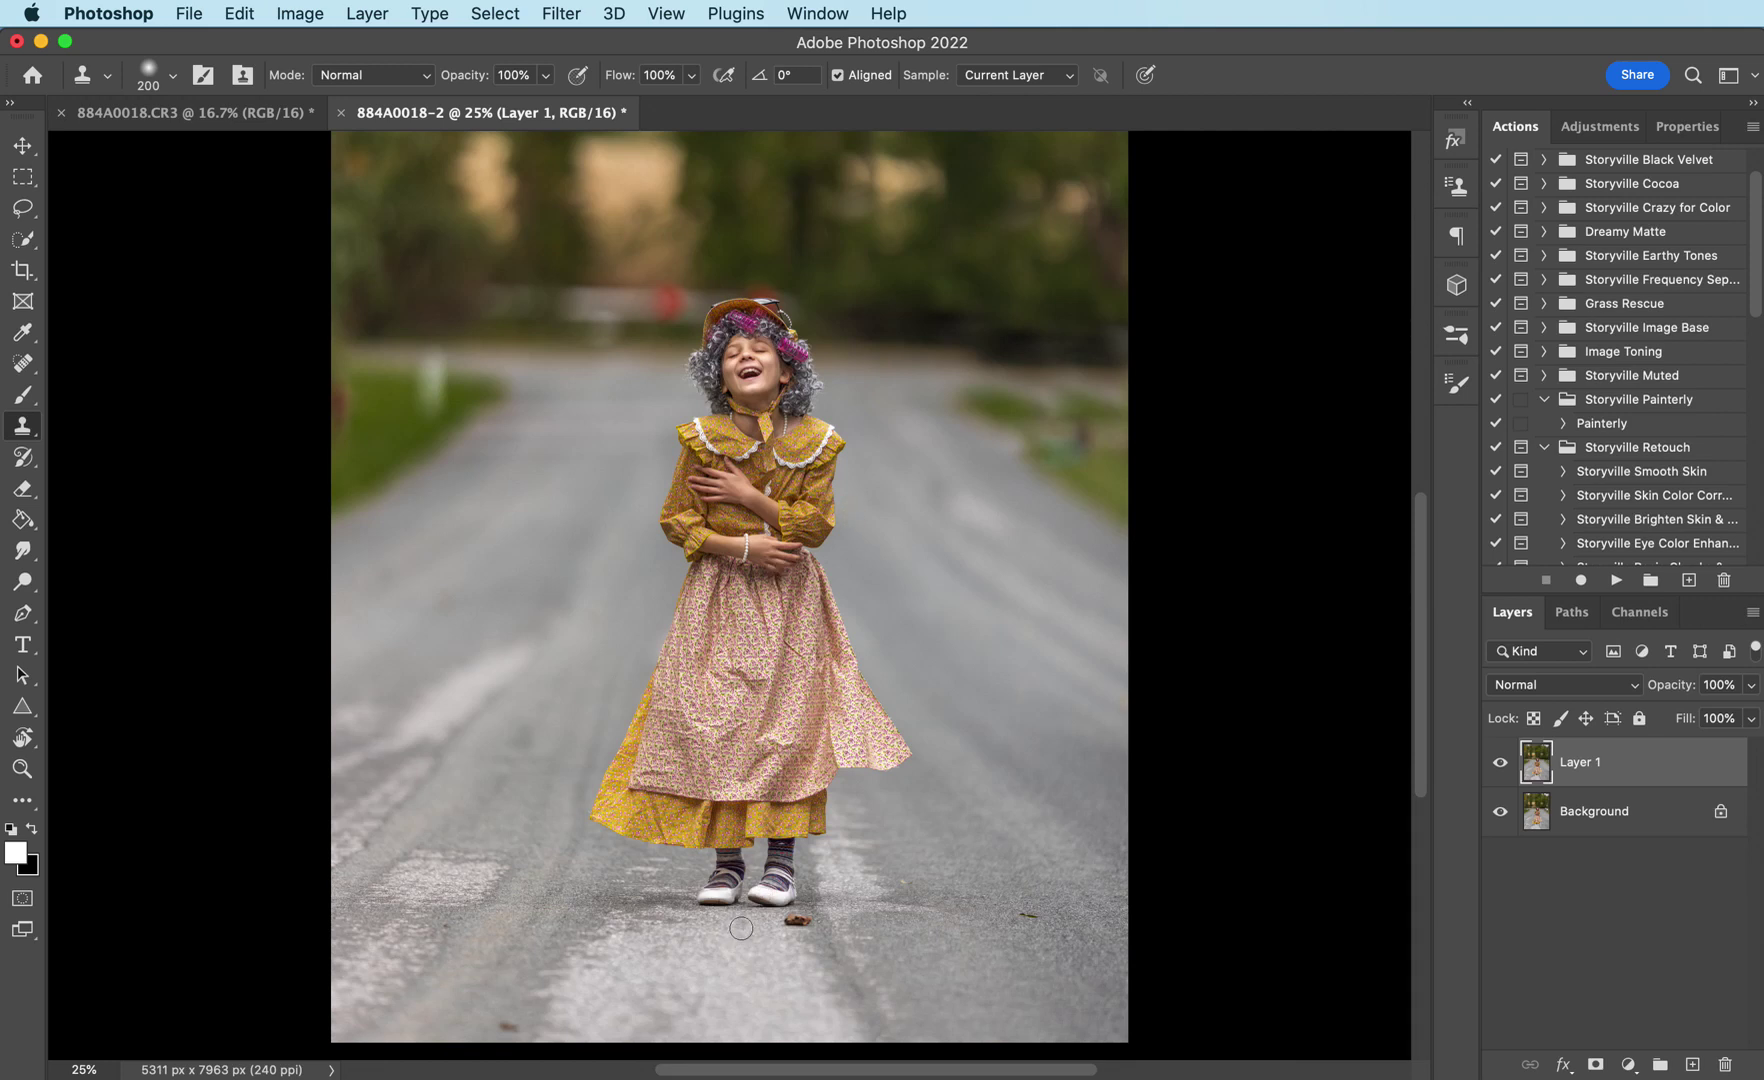
left_click_drag(797, 918, 808, 924)
Compare Layer 1 with the original, then flatten the image
left_click(1500, 762)
left_click(1500, 762)
key("super+minus")
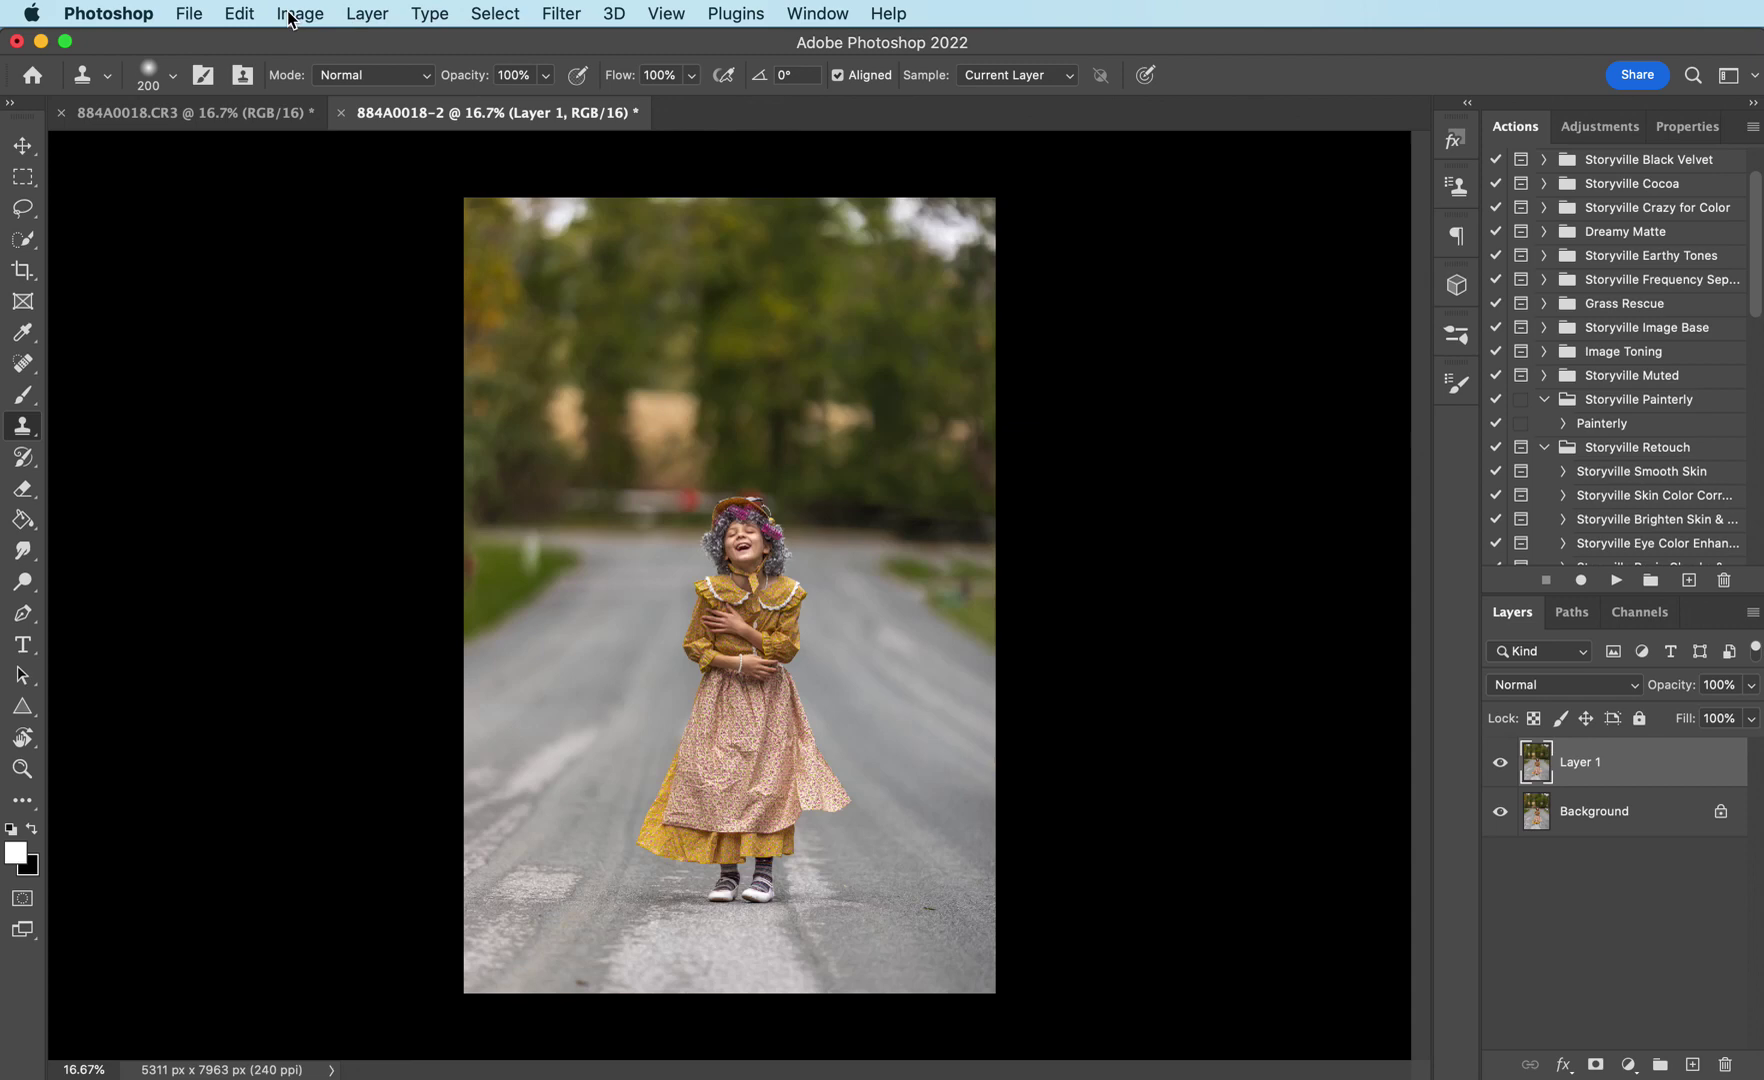
left_click(252, 12)
mouse_move(360, 8)
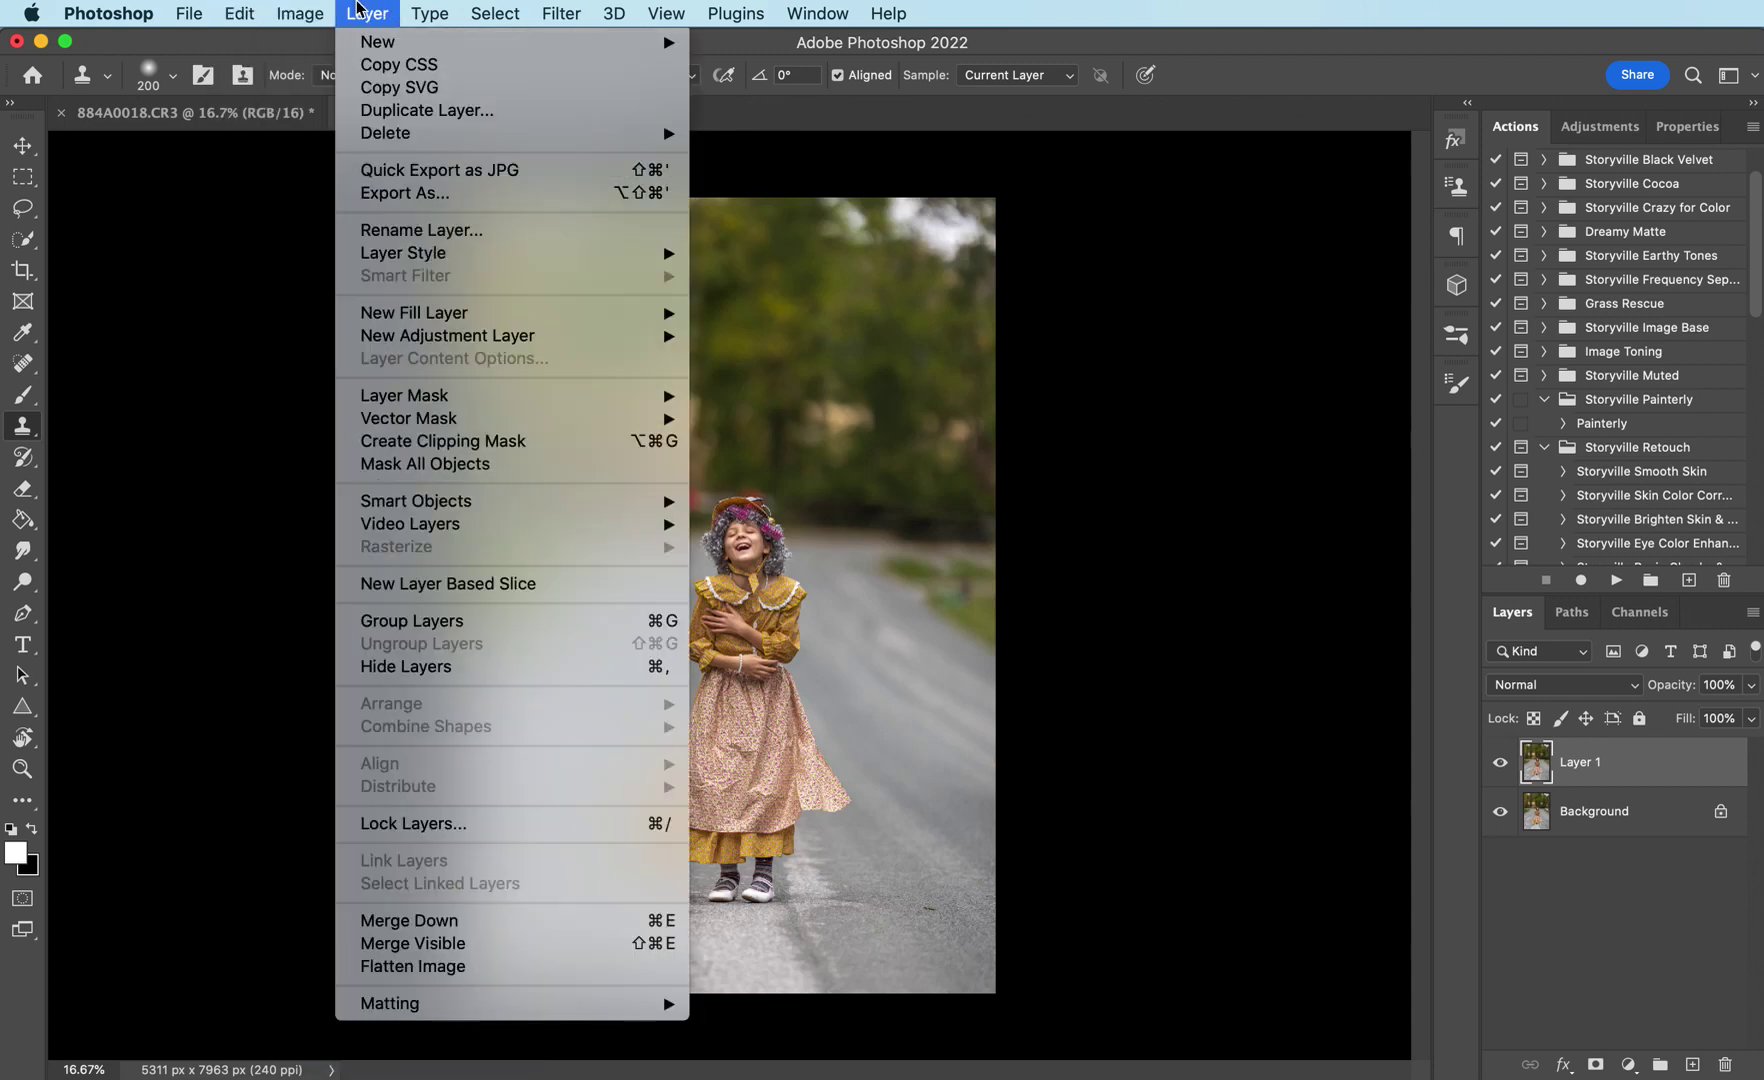
left_click(410, 966)
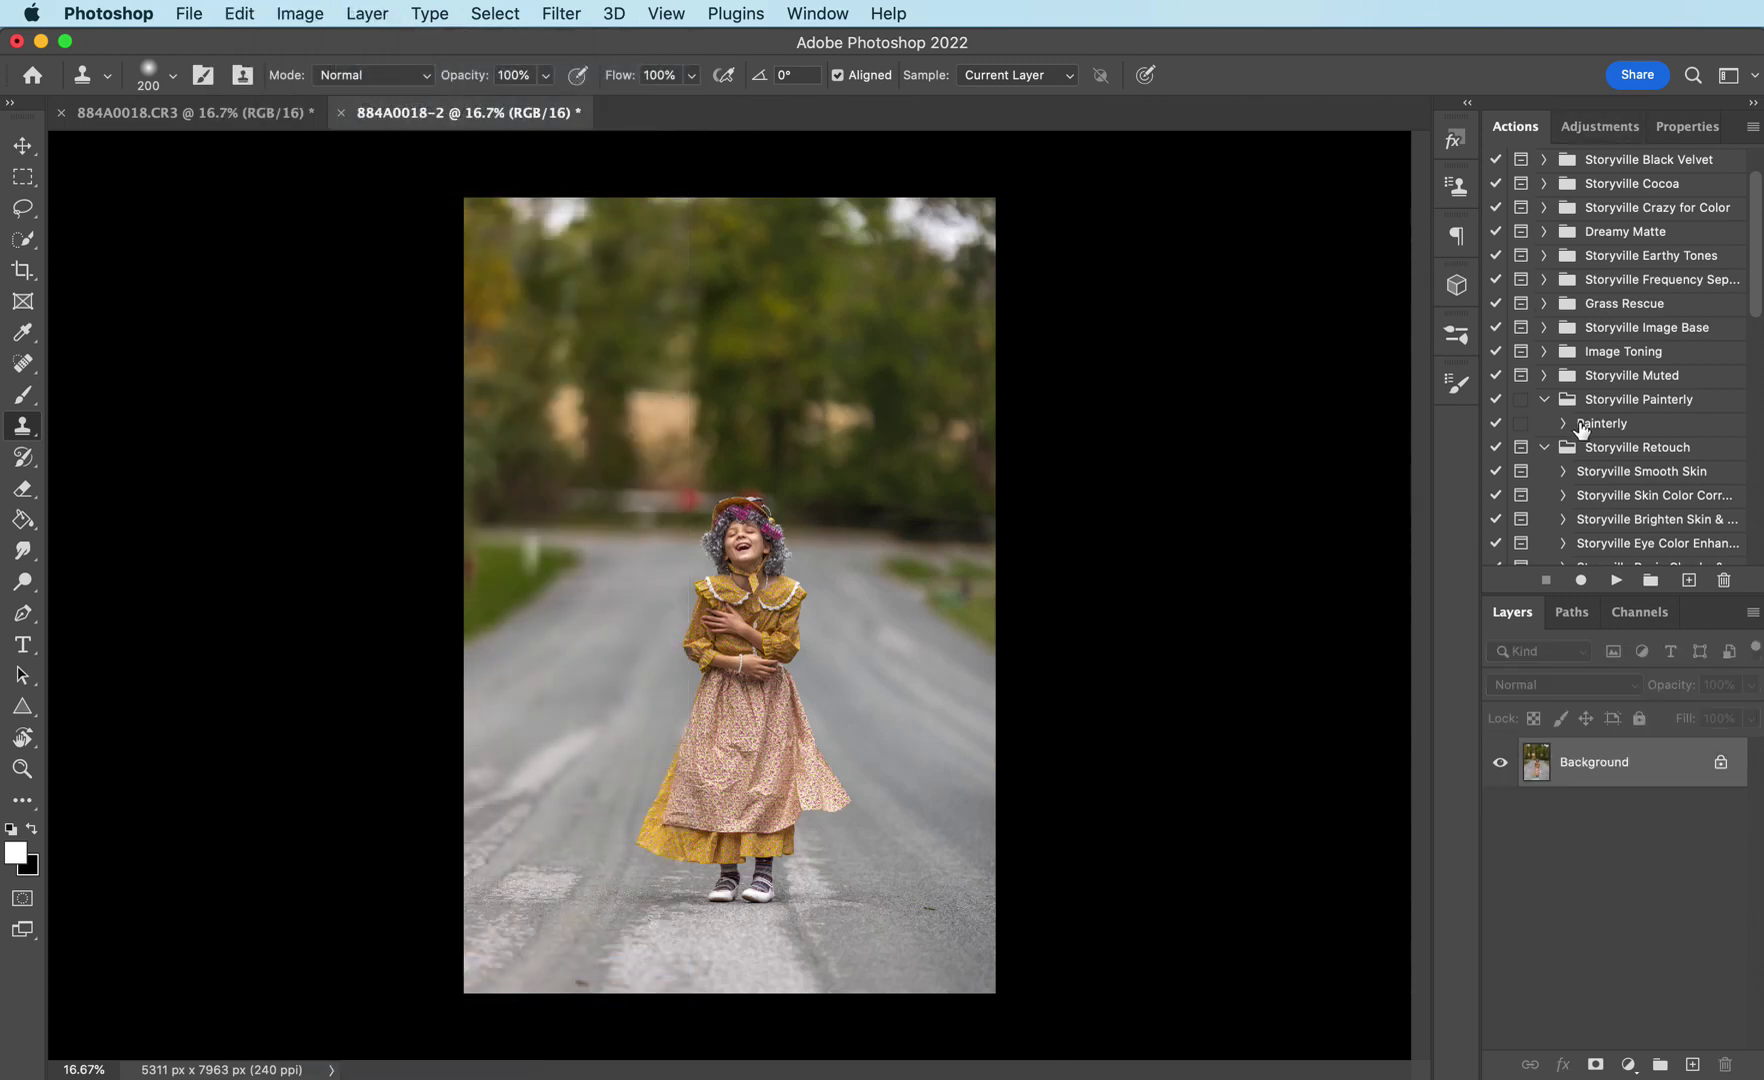
Run the Painterly action to add the Storyville Painterly group
left_click(1625, 430)
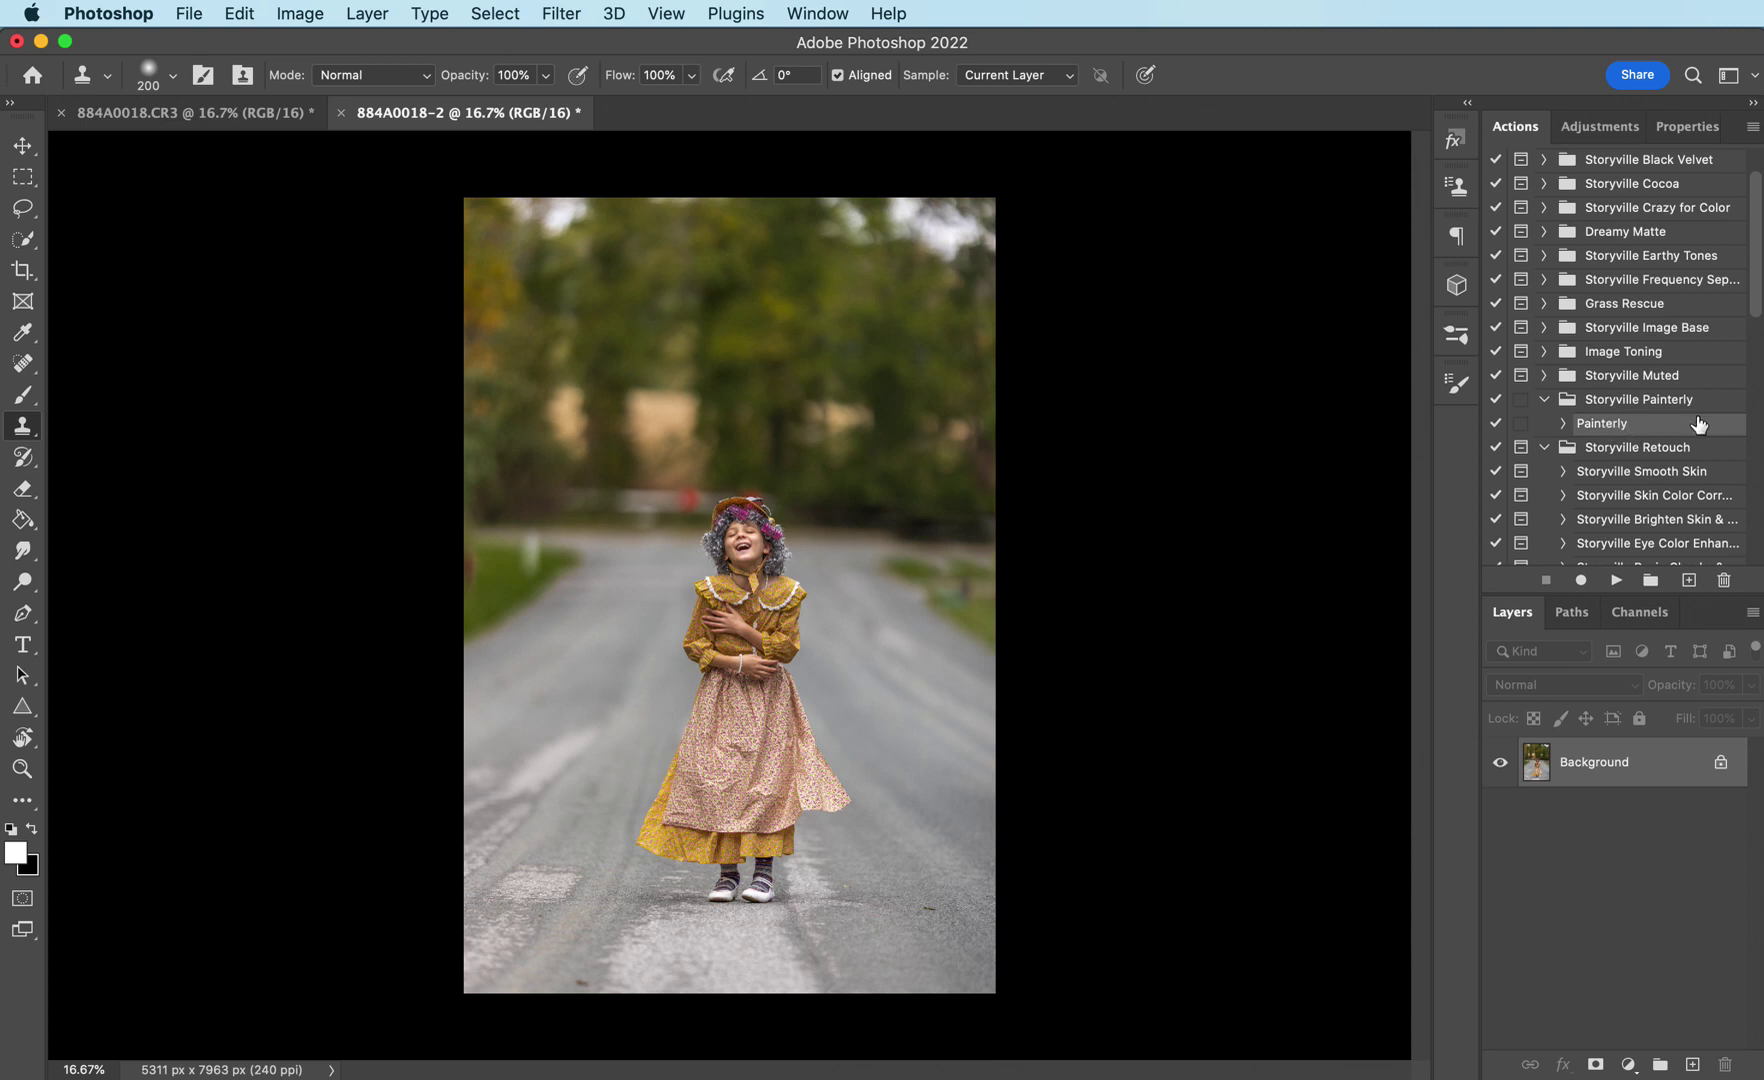
left_click(1616, 580)
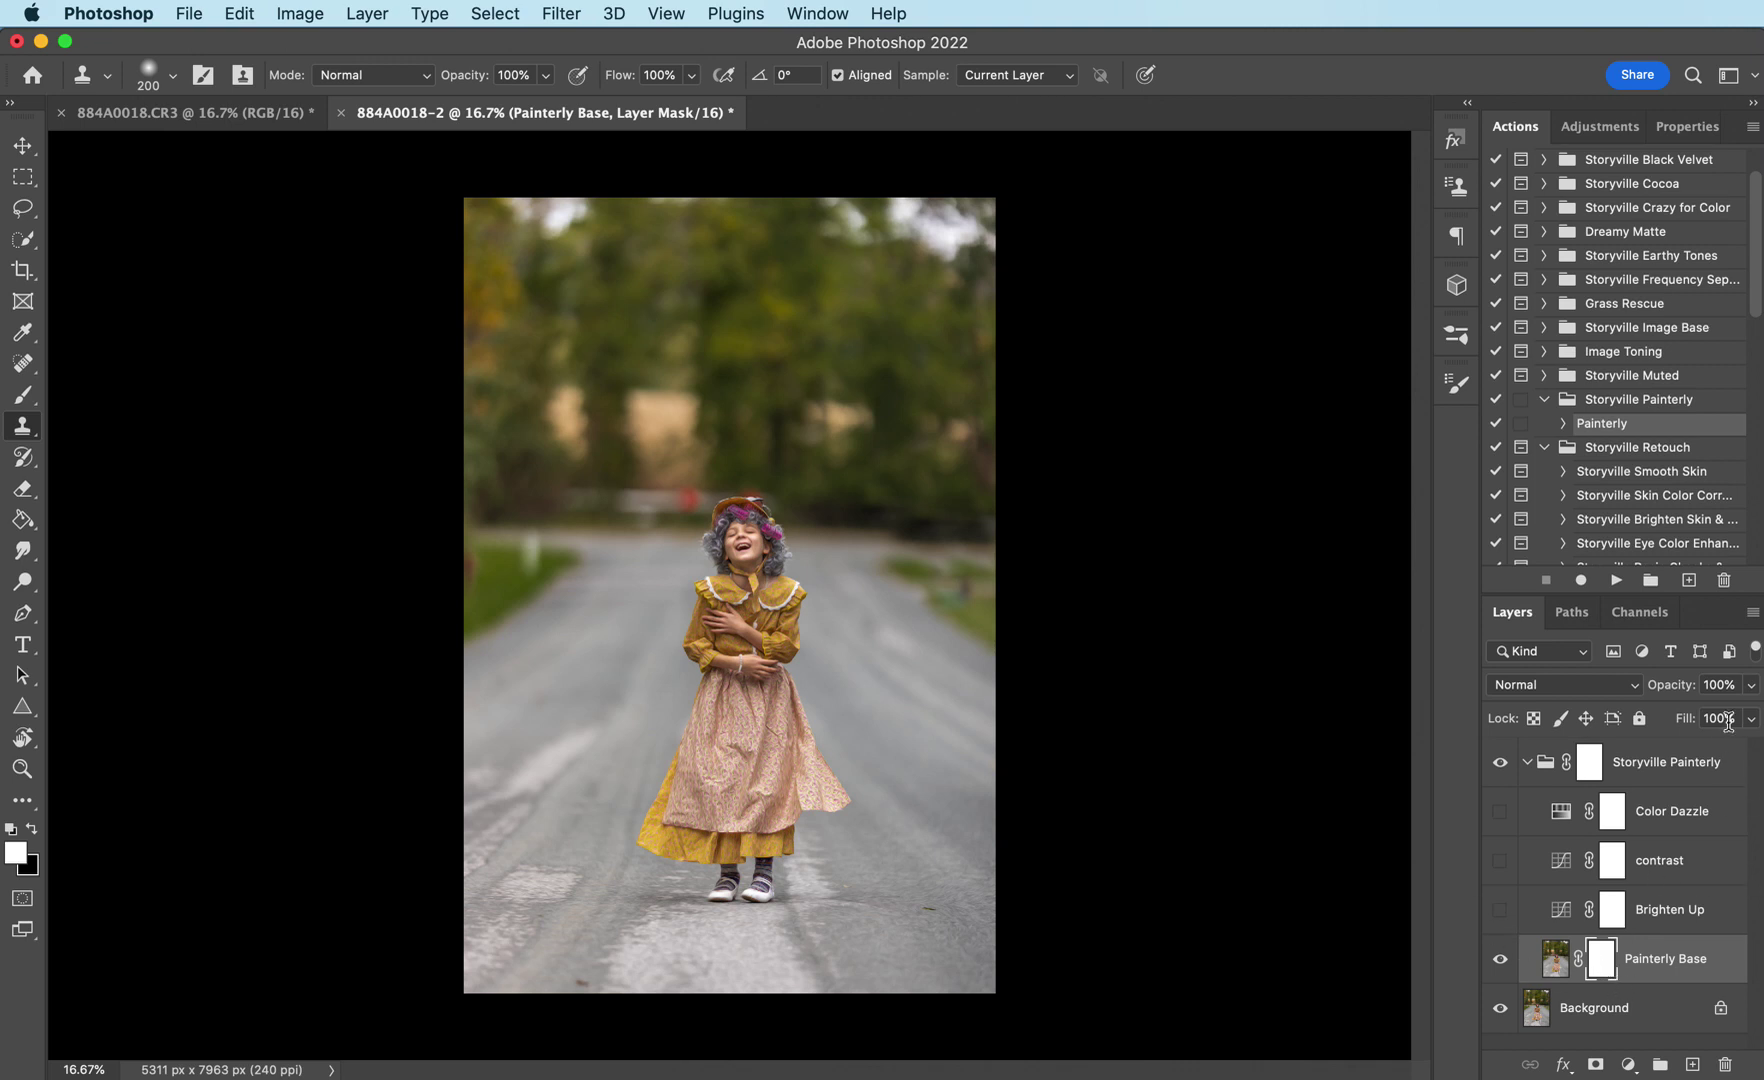
left_click(1720, 685)
Set Painterly Base to 80% opacity and mask the texture off the mouth with a black brush
type("80")
key("Return")
left_click(30, 394)
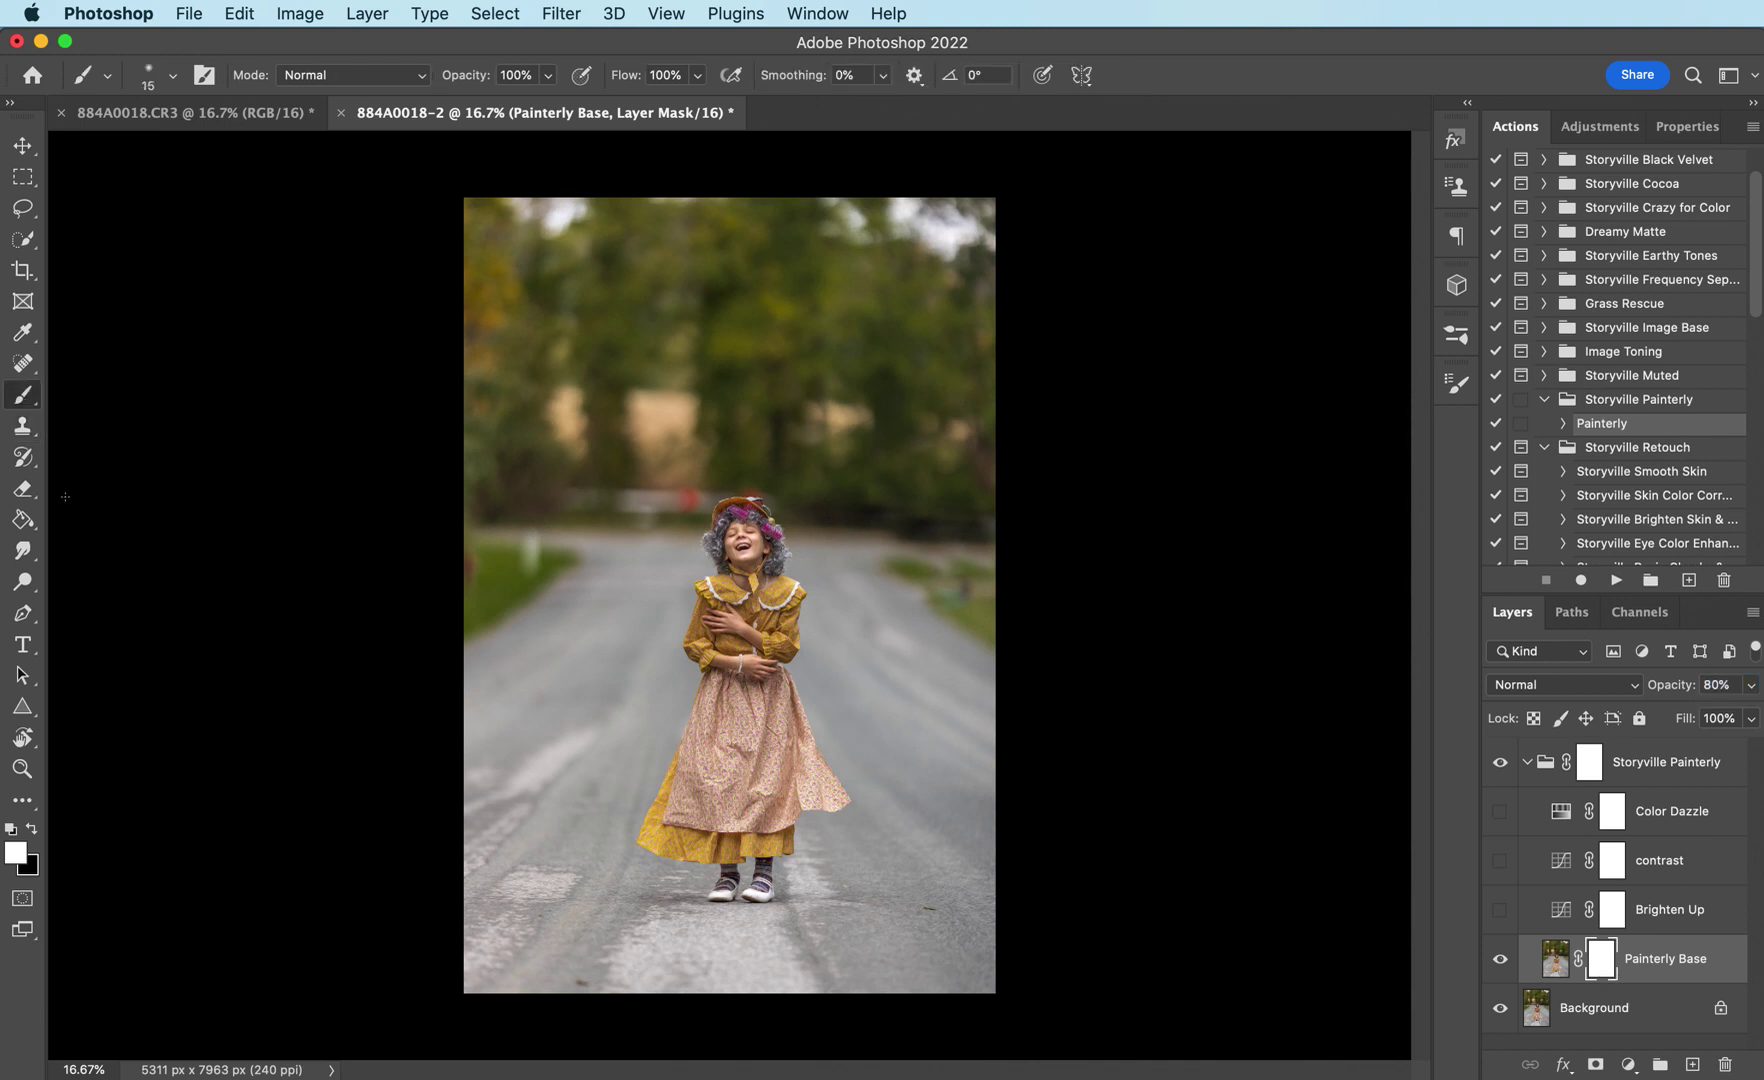
key("x")
key("super+equal")
key("super+equal")
key("super+equal")
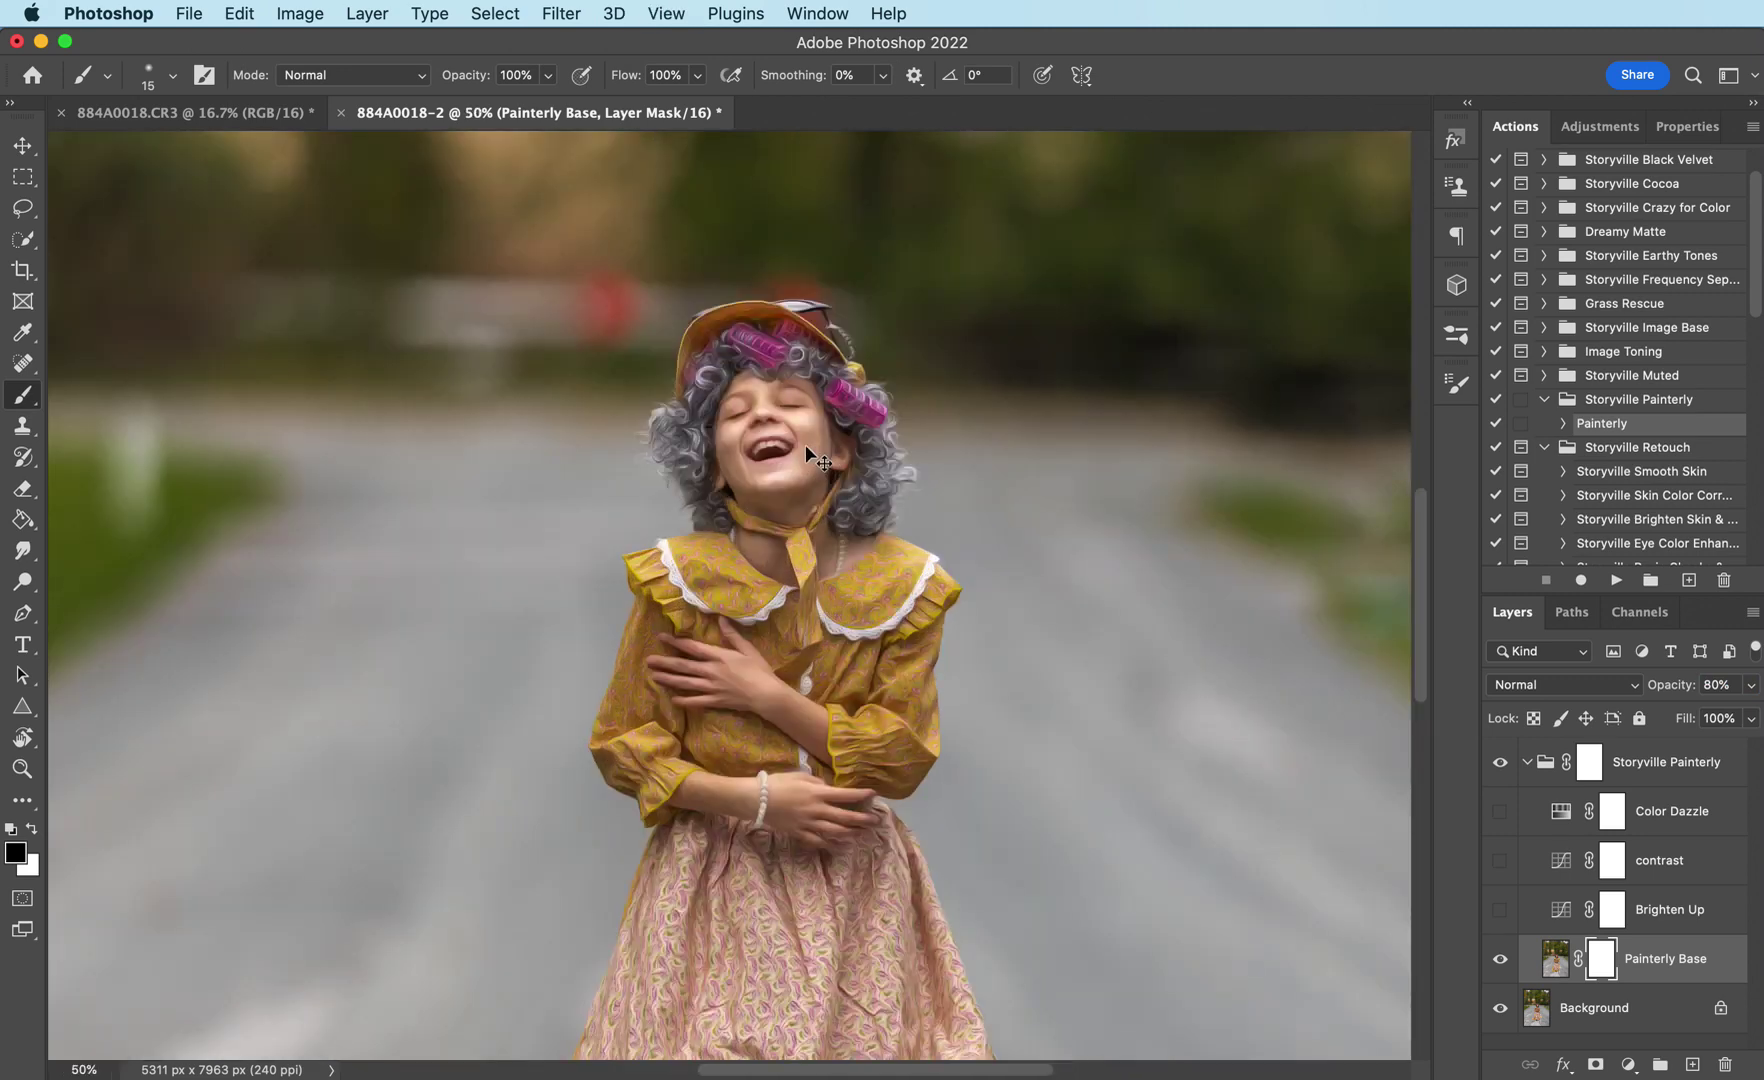
key("super+equal")
key("bracketright")
key("bracketright")
key("bracketright")
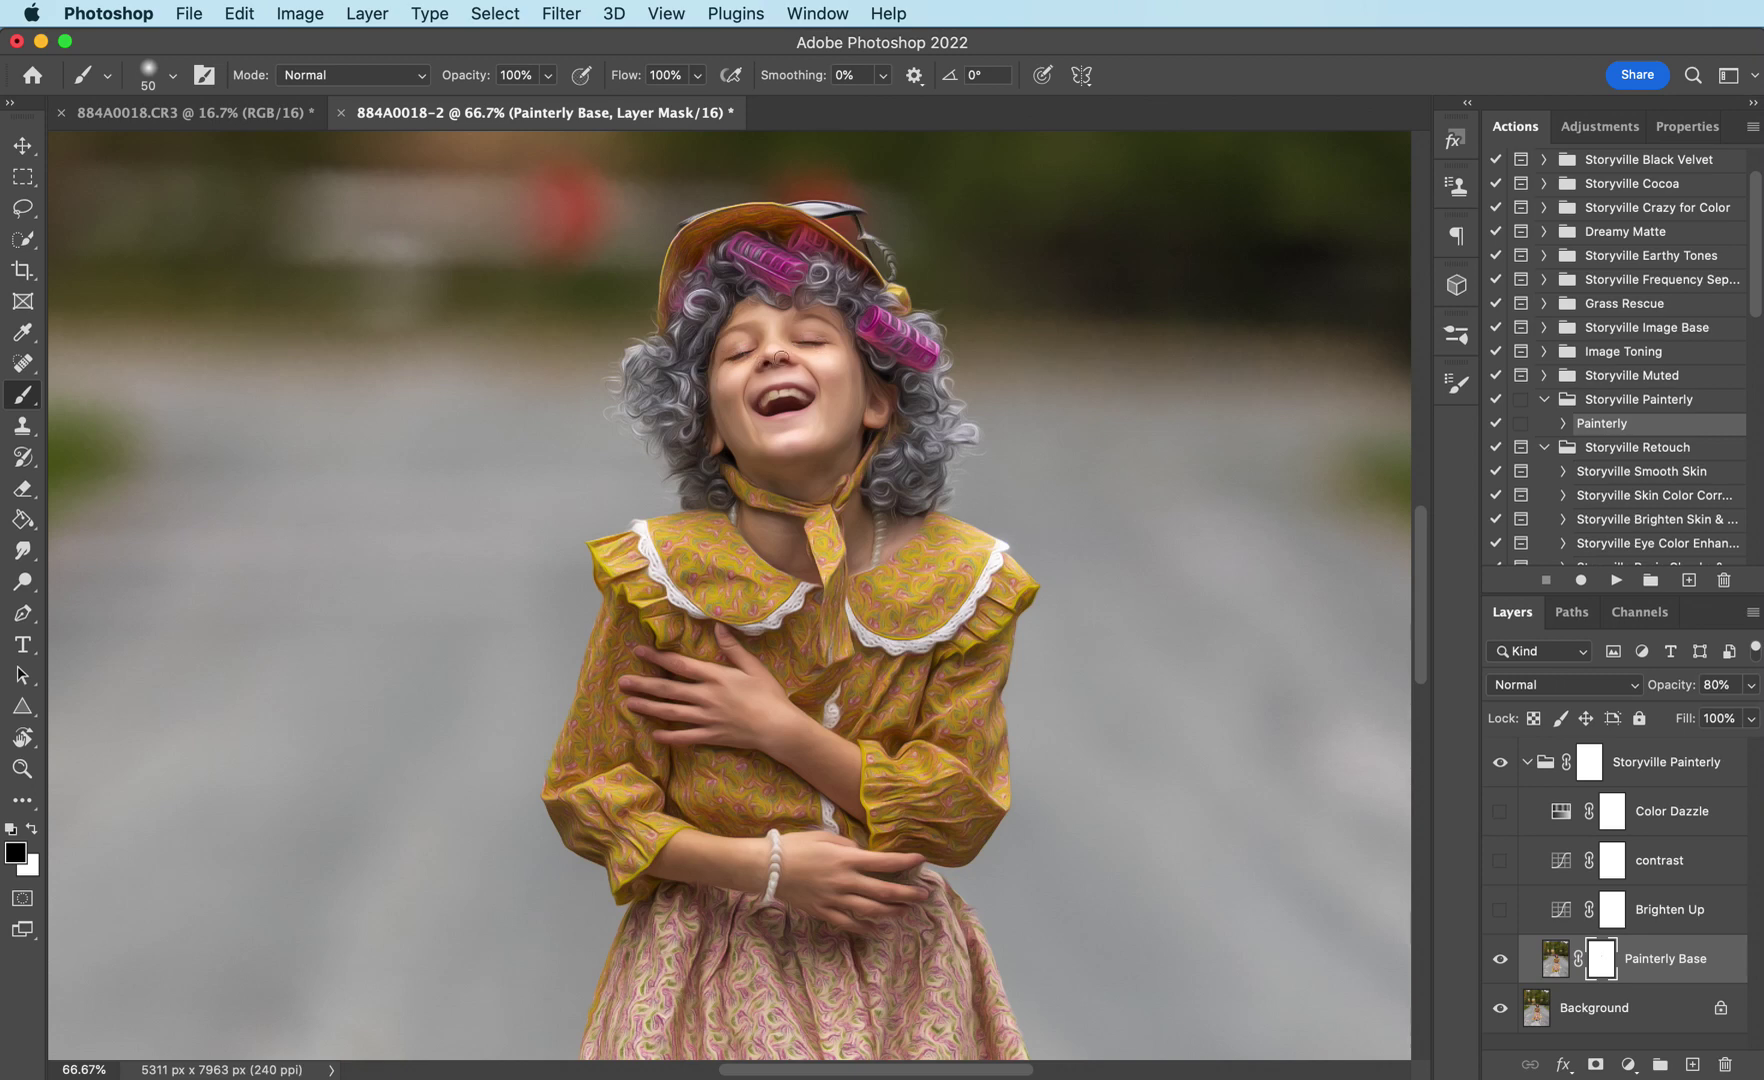
key("bracketright")
key("bracketright")
left_click_drag(770, 403, 800, 395)
Mask the painterly texture off the pearl necklace, sunglasses chain and hat
key("bracketleft")
key("bracketleft")
left_click_drag(884, 522, 877, 548)
mouse_move(750, 518)
left_mouse_down()
mouse_move(734, 472)
mouse_move(770, 502)
mouse_move(809, 500)
mouse_move(846, 486)
mouse_move(867, 444)
left_mouse_up()
key("bracketright")
key("bracketright")
Restore the original floral fabric on the scarf, collar, dress and near the right hand
key("bracketright")
mouse_move(866, 226)
left_mouse_down()
mouse_move(896, 272)
mouse_move(879, 266)
left_mouse_up()
mouse_move(794, 210)
left_mouse_down()
mouse_move(699, 216)
mouse_move(665, 302)
left_mouse_up()
key("bracketright")
key("bracketright")
key("bracketright")
key("bracketright")
key("bracketright")
key("bracketright")
key("bracketright")
mouse_move(608, 537)
left_mouse_down()
mouse_move(662, 585)
mouse_move(767, 592)
mouse_move(848, 730)
mouse_move(966, 627)
mouse_move(955, 690)
mouse_move(790, 770)
mouse_move(662, 700)
left_mouse_up()
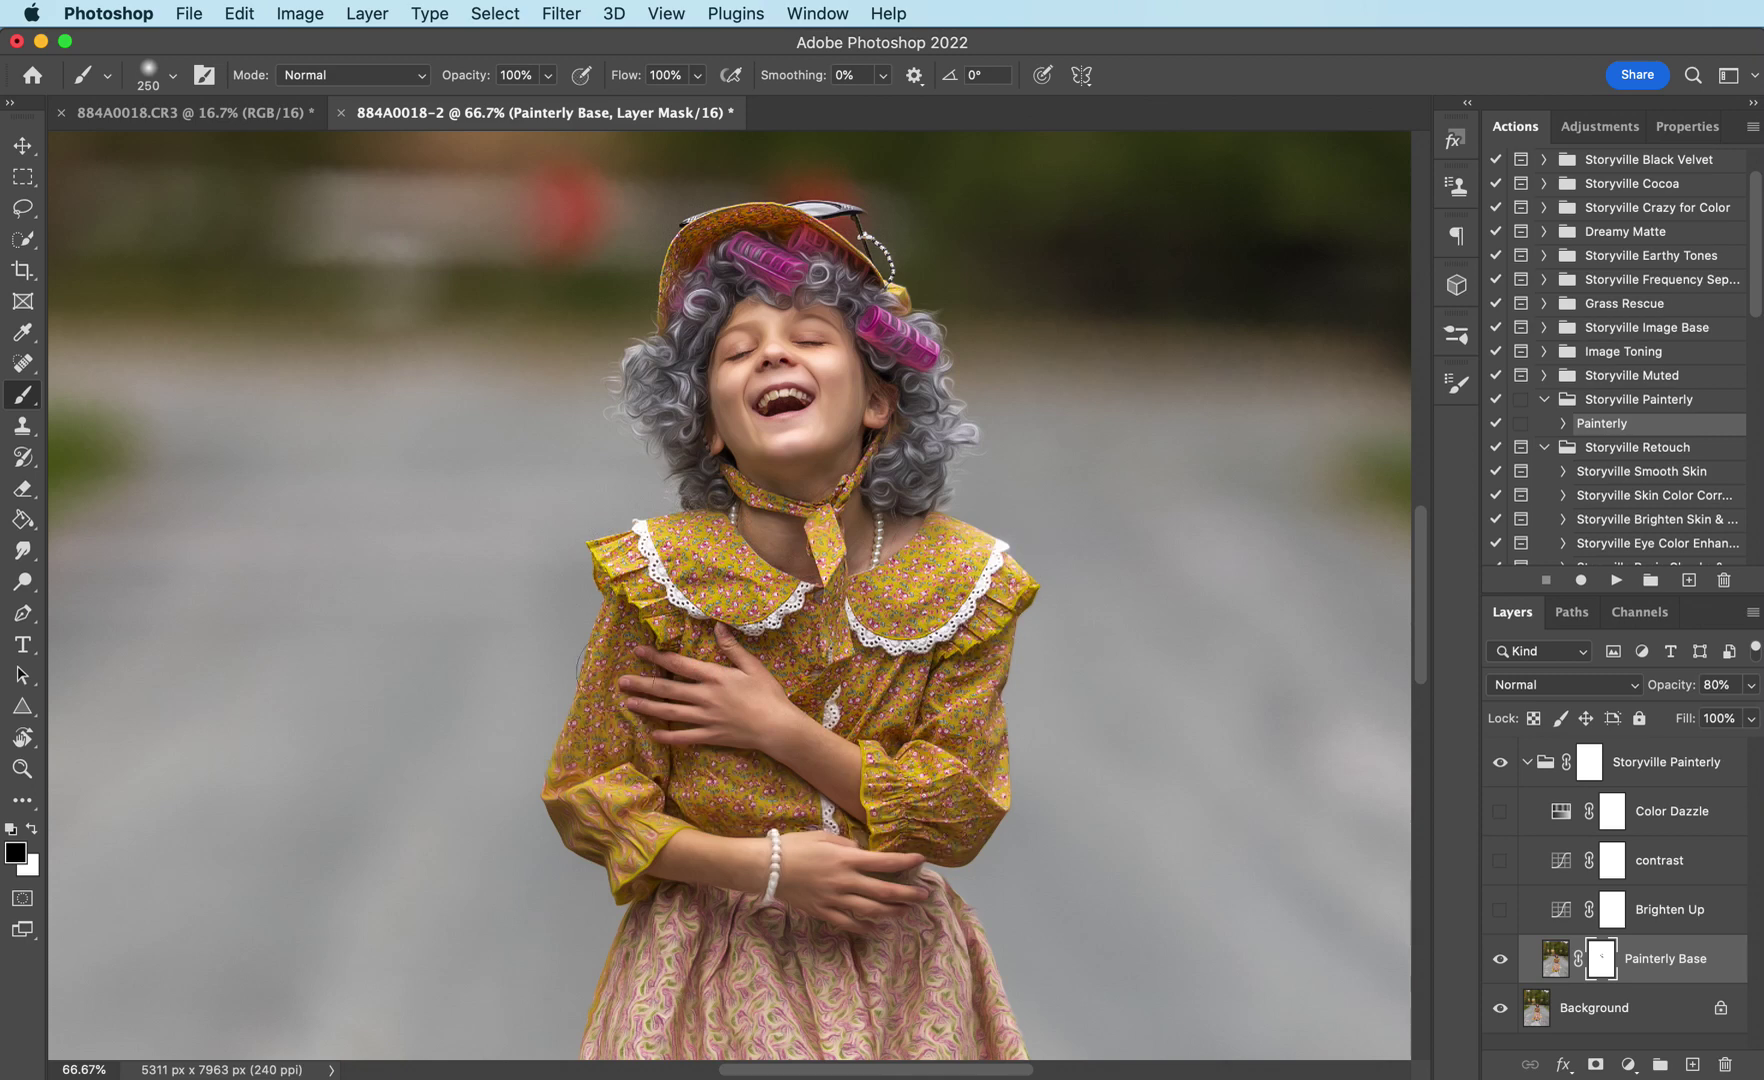
key("bracketleft")
key("bracketleft")
key("bracketleft")
key("bracketleft")
key("bracketleft")
key("bracketleft")
key("bracketleft")
left_click_drag(843, 830, 893, 848)
left_click_drag(1424, 630, 1415, 706)
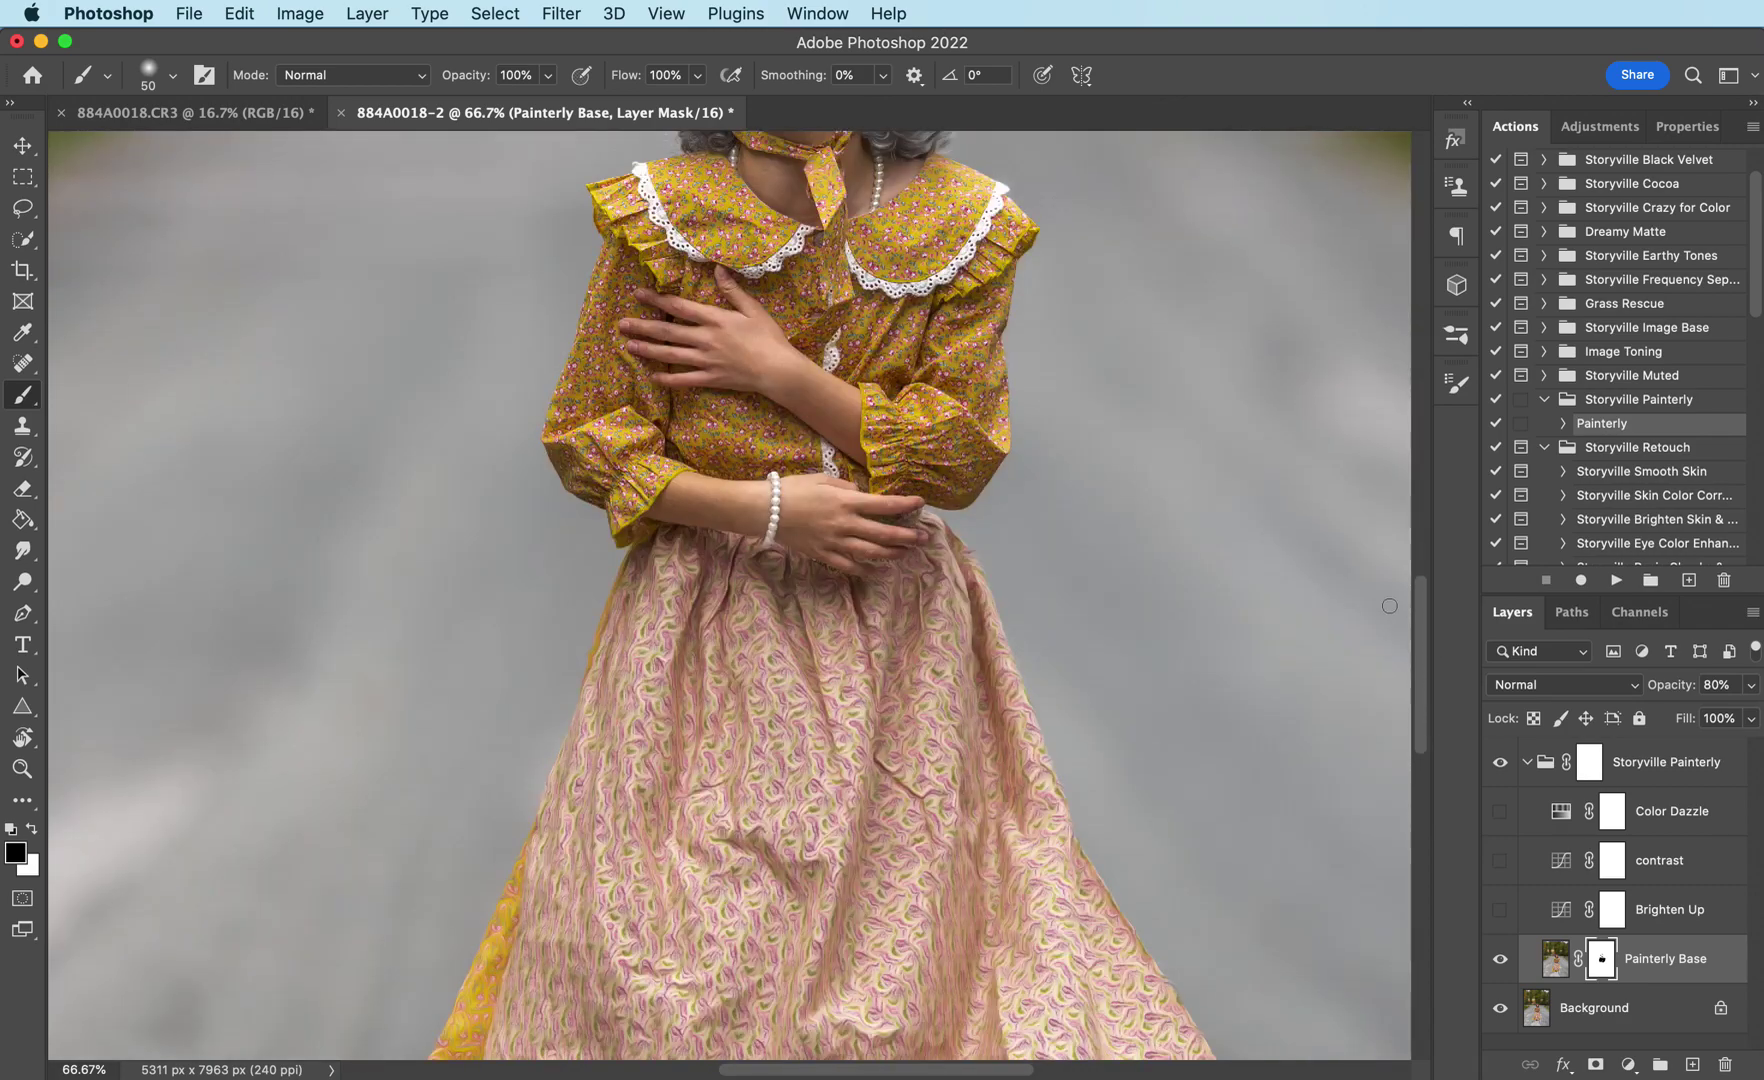
Touch up the Painterly Base mask around the hands at 100% zoom
key("super+plus")
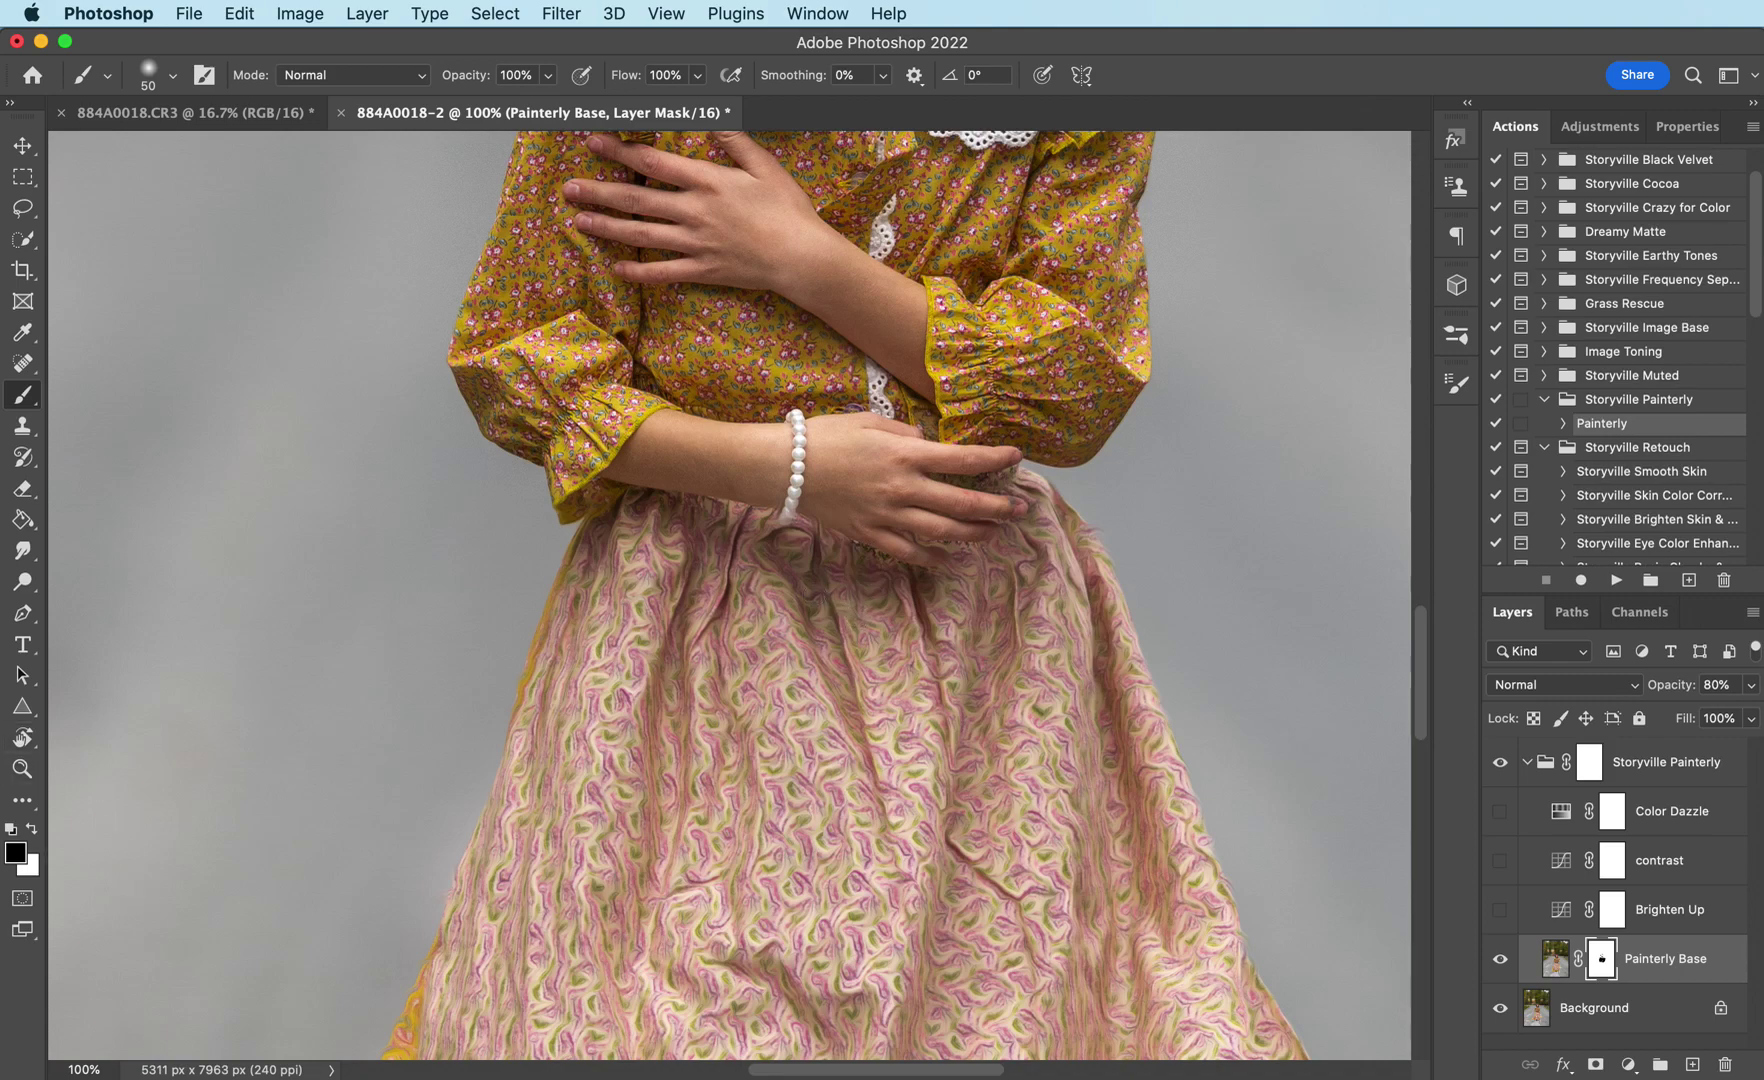
key("x")
key("bracketleft")
scroll(1430, 662, "down", 5)
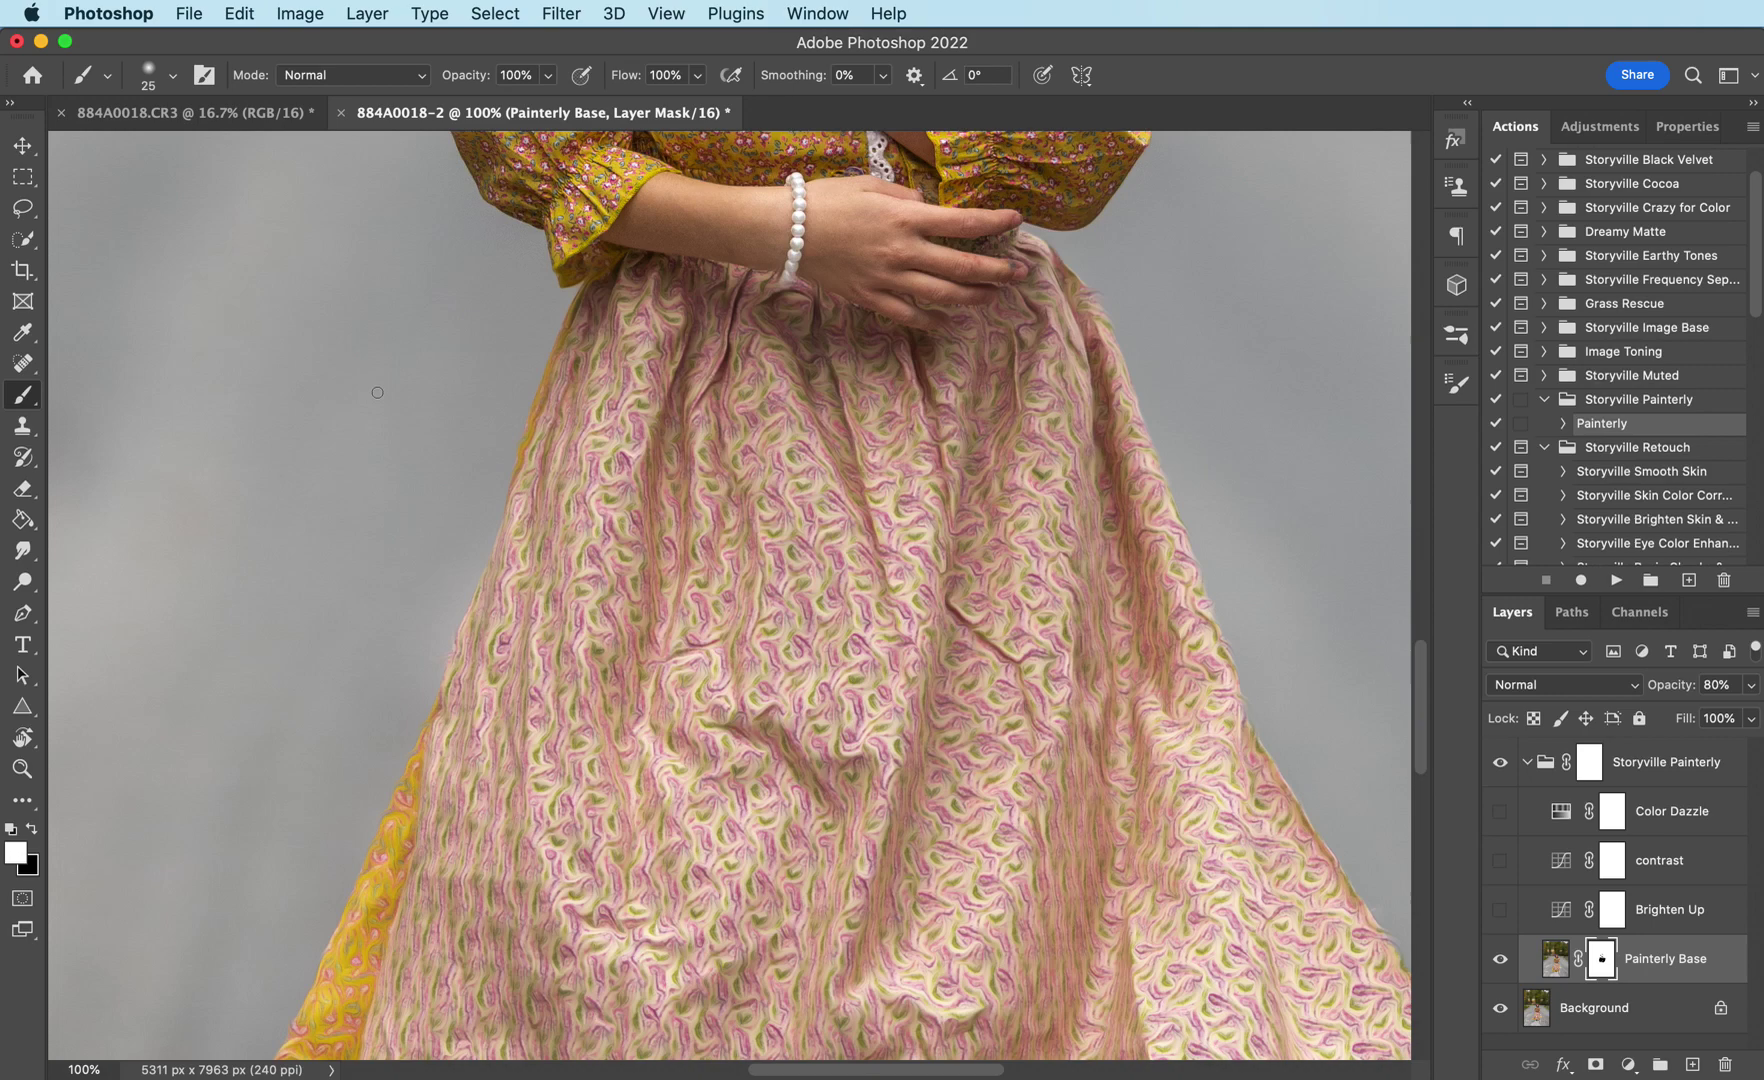
key("x")
Mask the painterly texture off the underskirt's left edge, the yellow underskirt and lower road
key("super+minus")
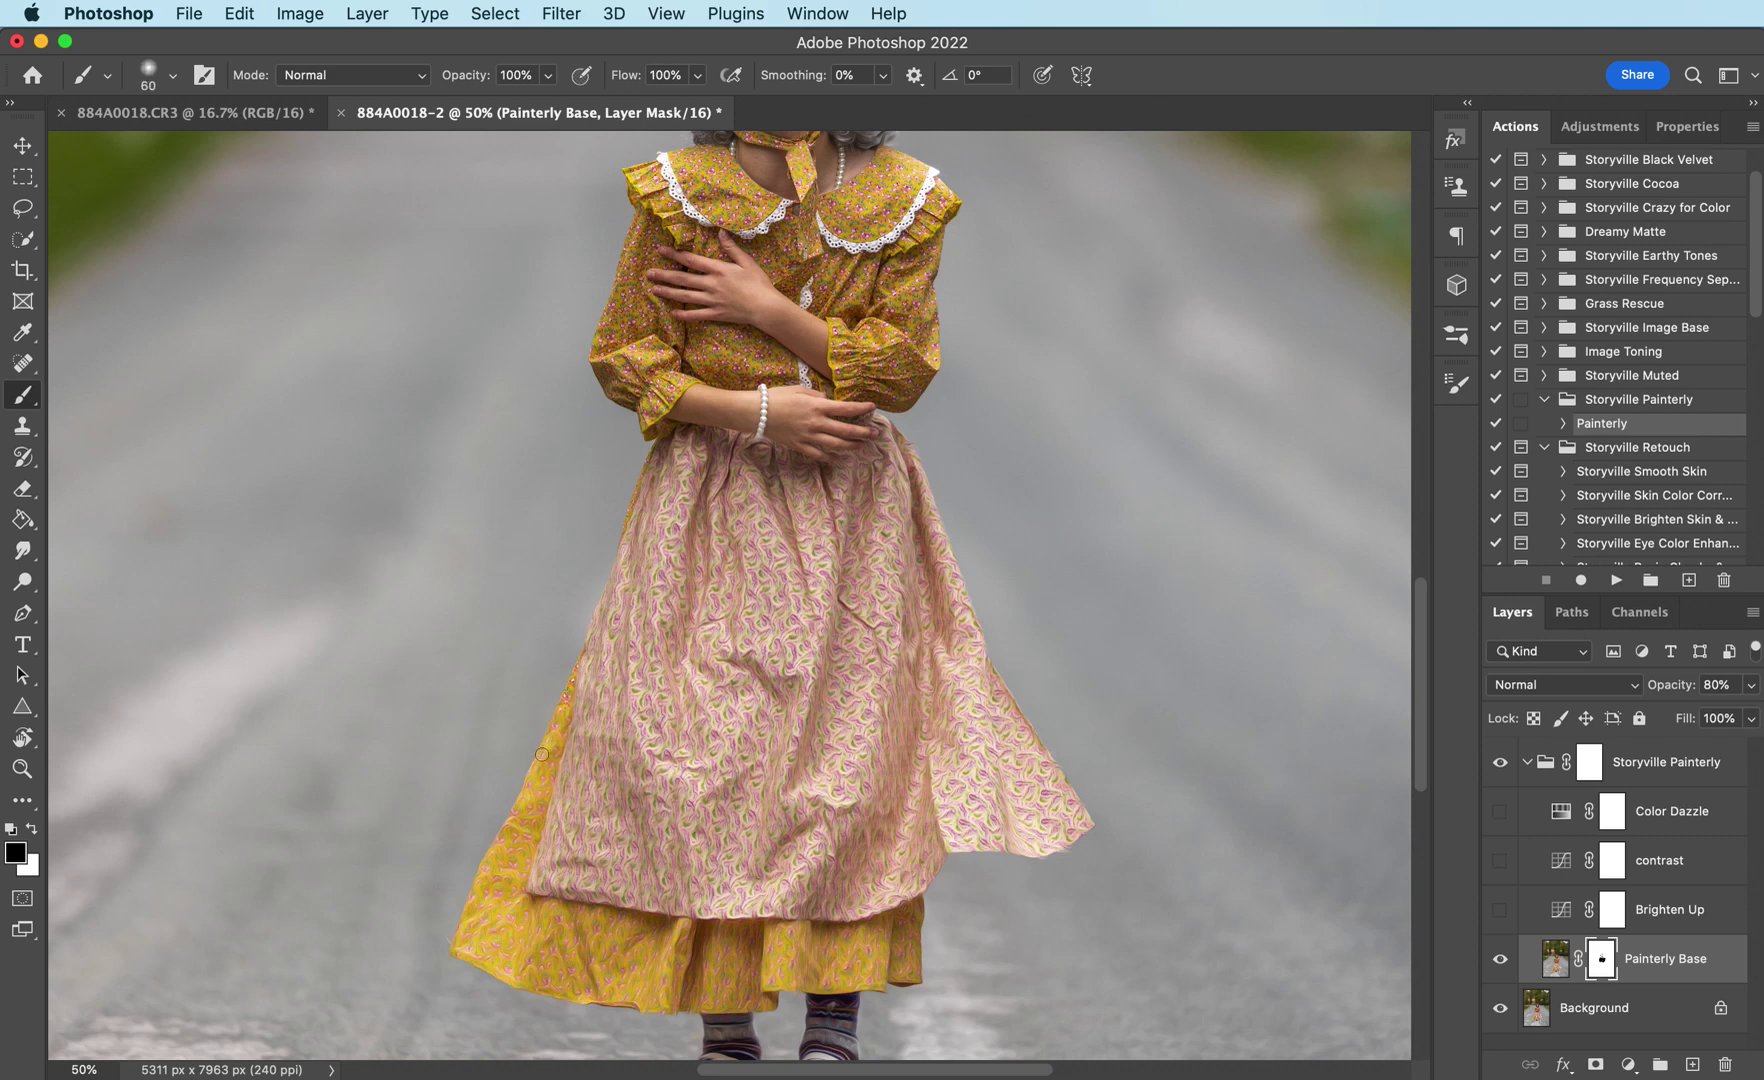
key("bracketright")
key("bracketright")
mouse_move(560, 711)
left_mouse_down()
mouse_move(508, 862)
mouse_move(539, 780)
left_mouse_up()
mouse_move(498, 900)
left_mouse_down()
mouse_move(464, 959)
mouse_move(462, 897)
mouse_move(460, 1031)
left_mouse_up()
key("bracketright")
key("bracketright")
key("bracketright")
key("bracketright")
left_click_drag(493, 957, 604, 951)
key("super+minus")
key("super+minus")
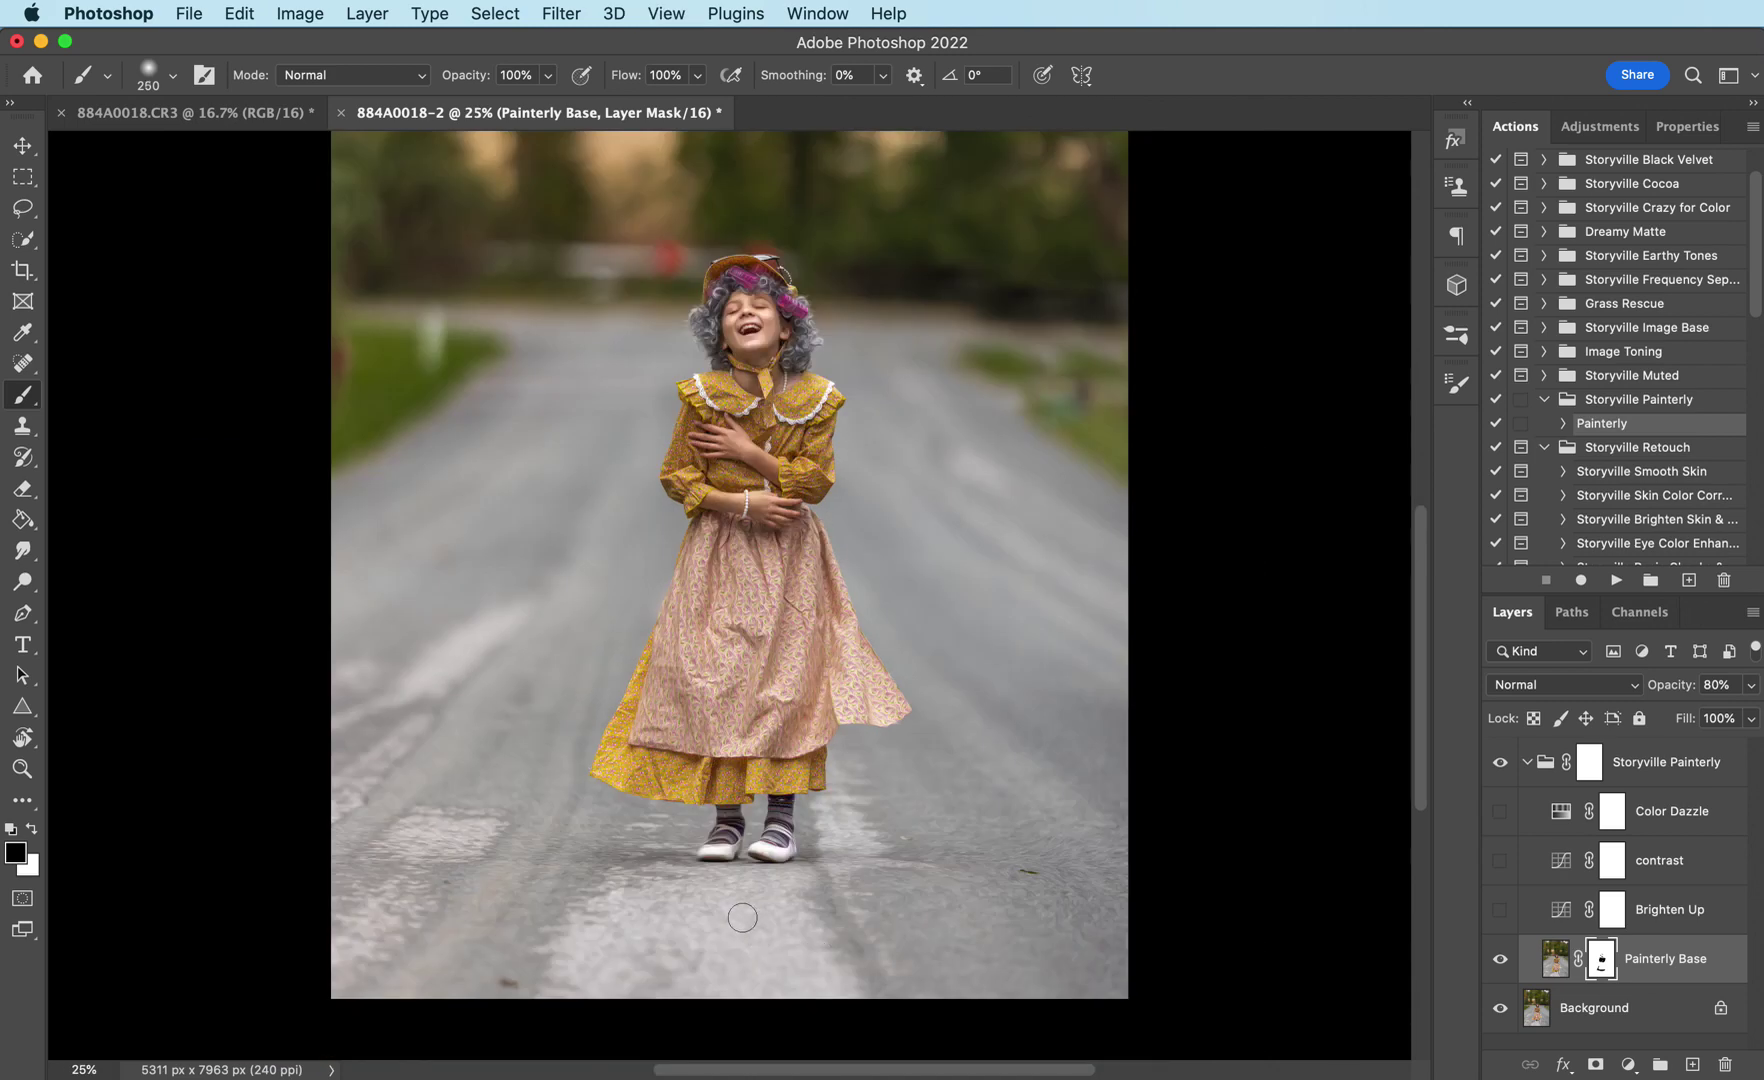
key("bracketright")
key("bracketright")
key("bracketright")
key("bracketright")
key("bracketright")
key("bracketright")
key("bracketright")
key("bracketright")
key("bracketright")
key("bracketright")
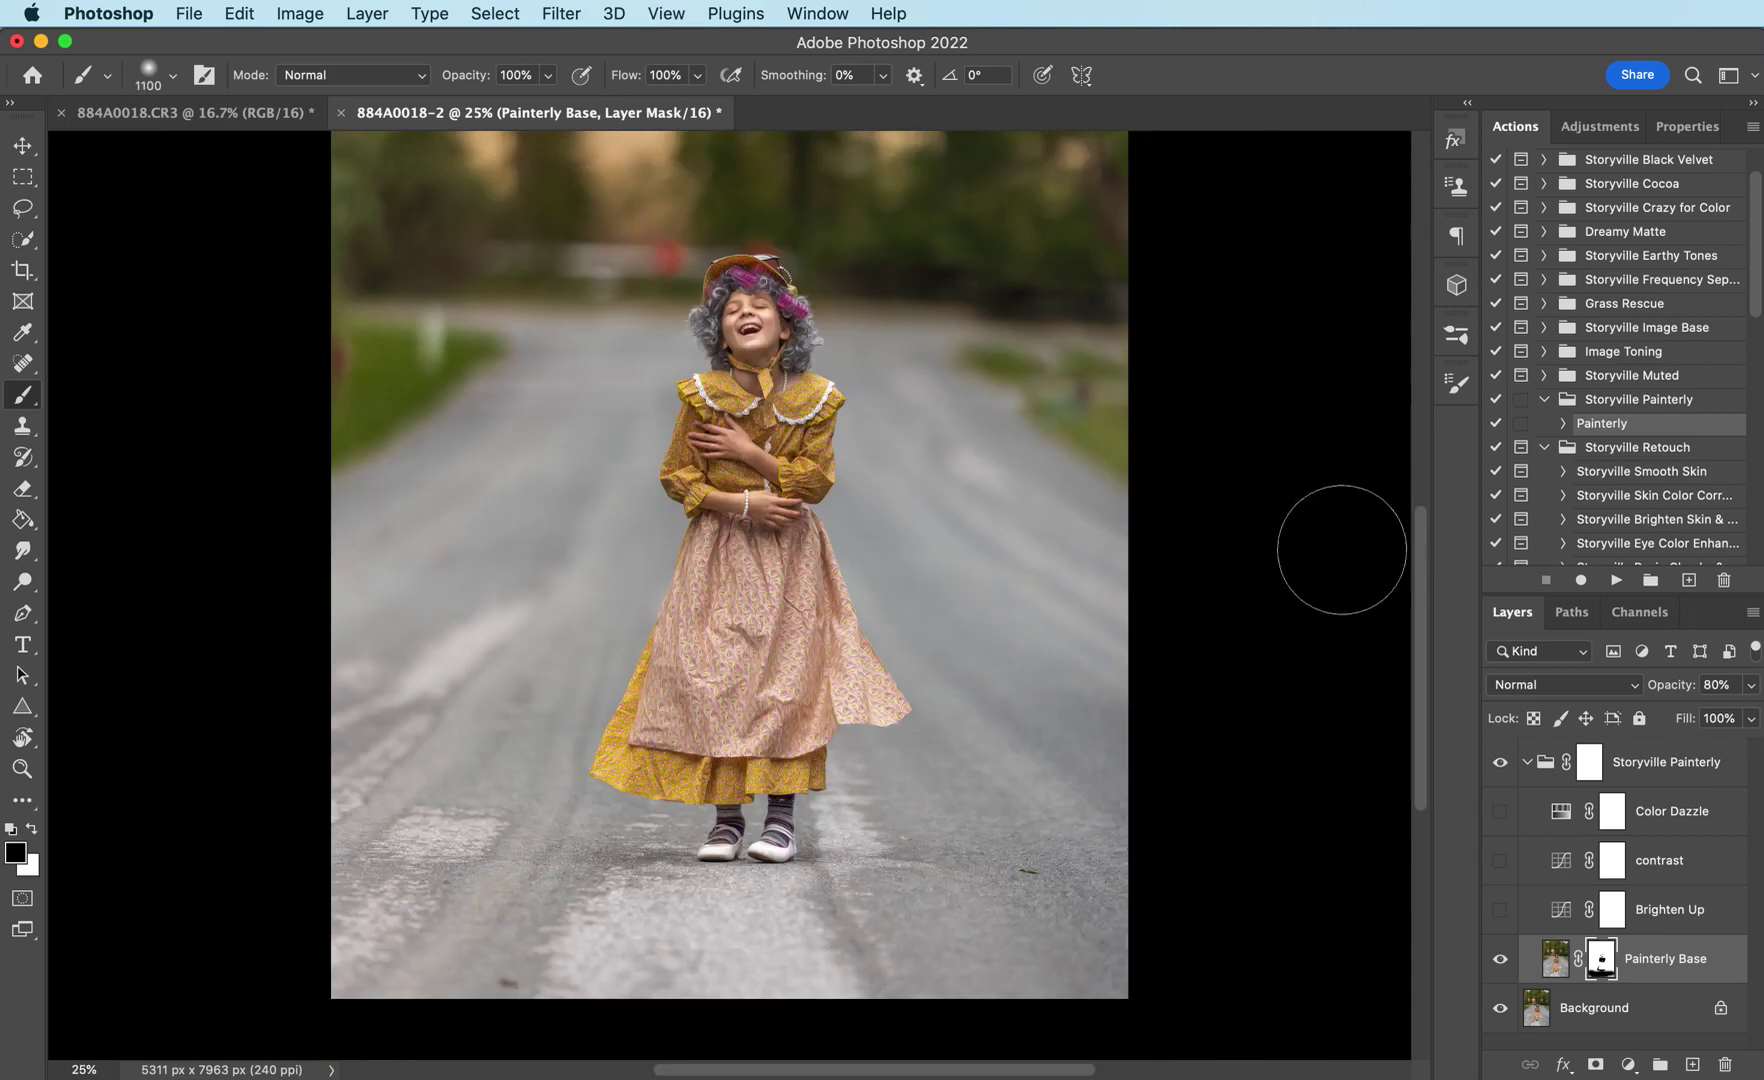
key("super+equal")
key("super+equal")
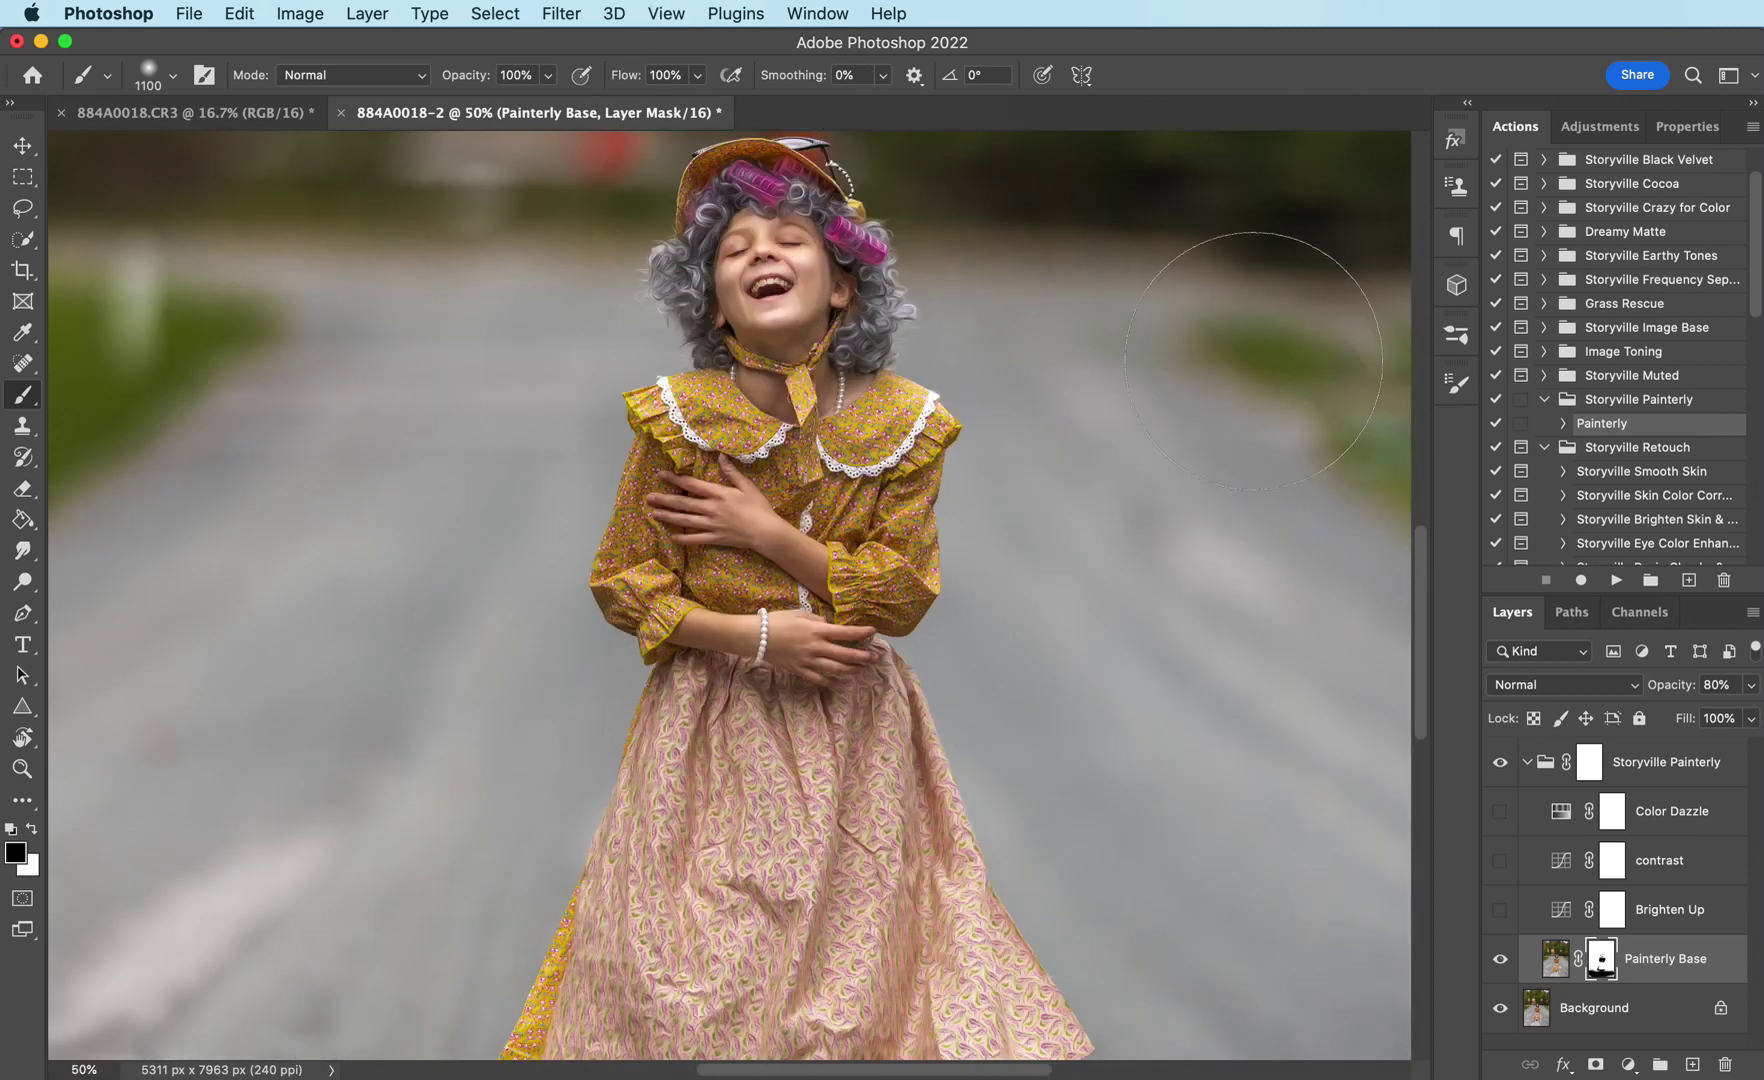
key("super+minus")
key("super+minus")
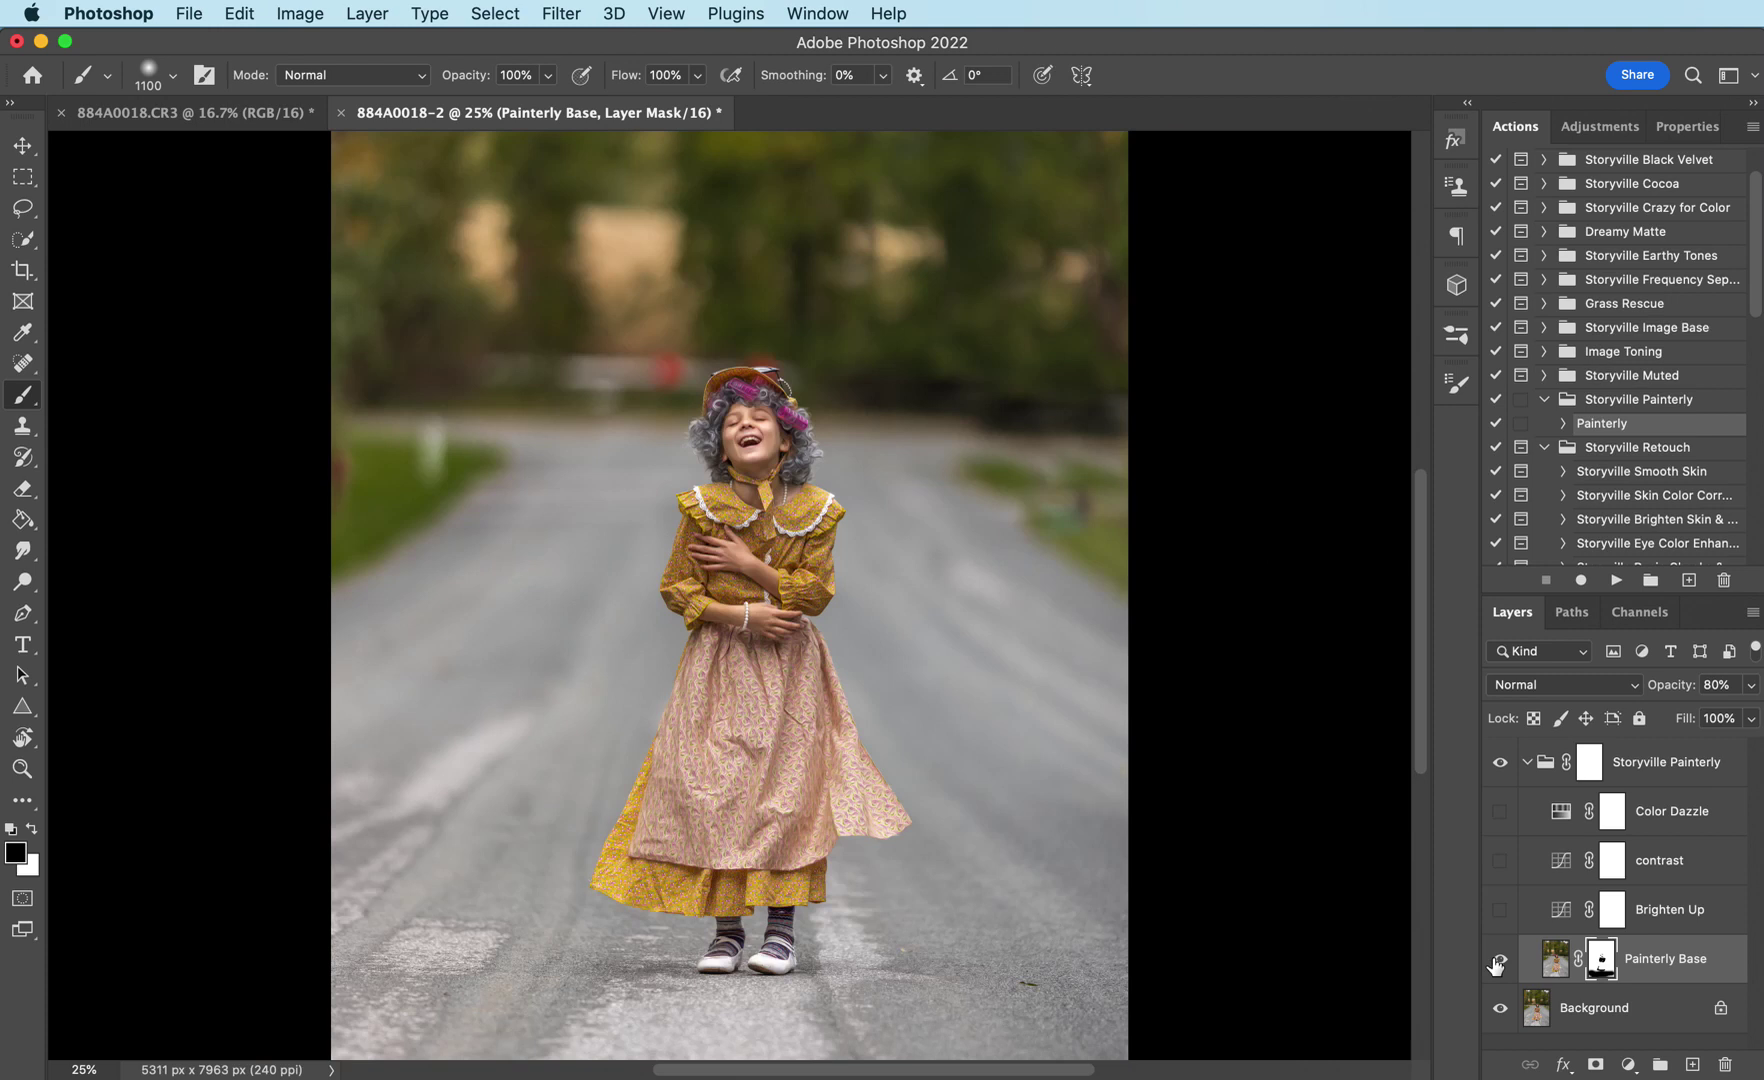
Turn on Color Dazzle and lower its opacity to 42%
left_click(1501, 961)
left_click(1501, 961)
left_click(1500, 811)
left_click(1604, 805)
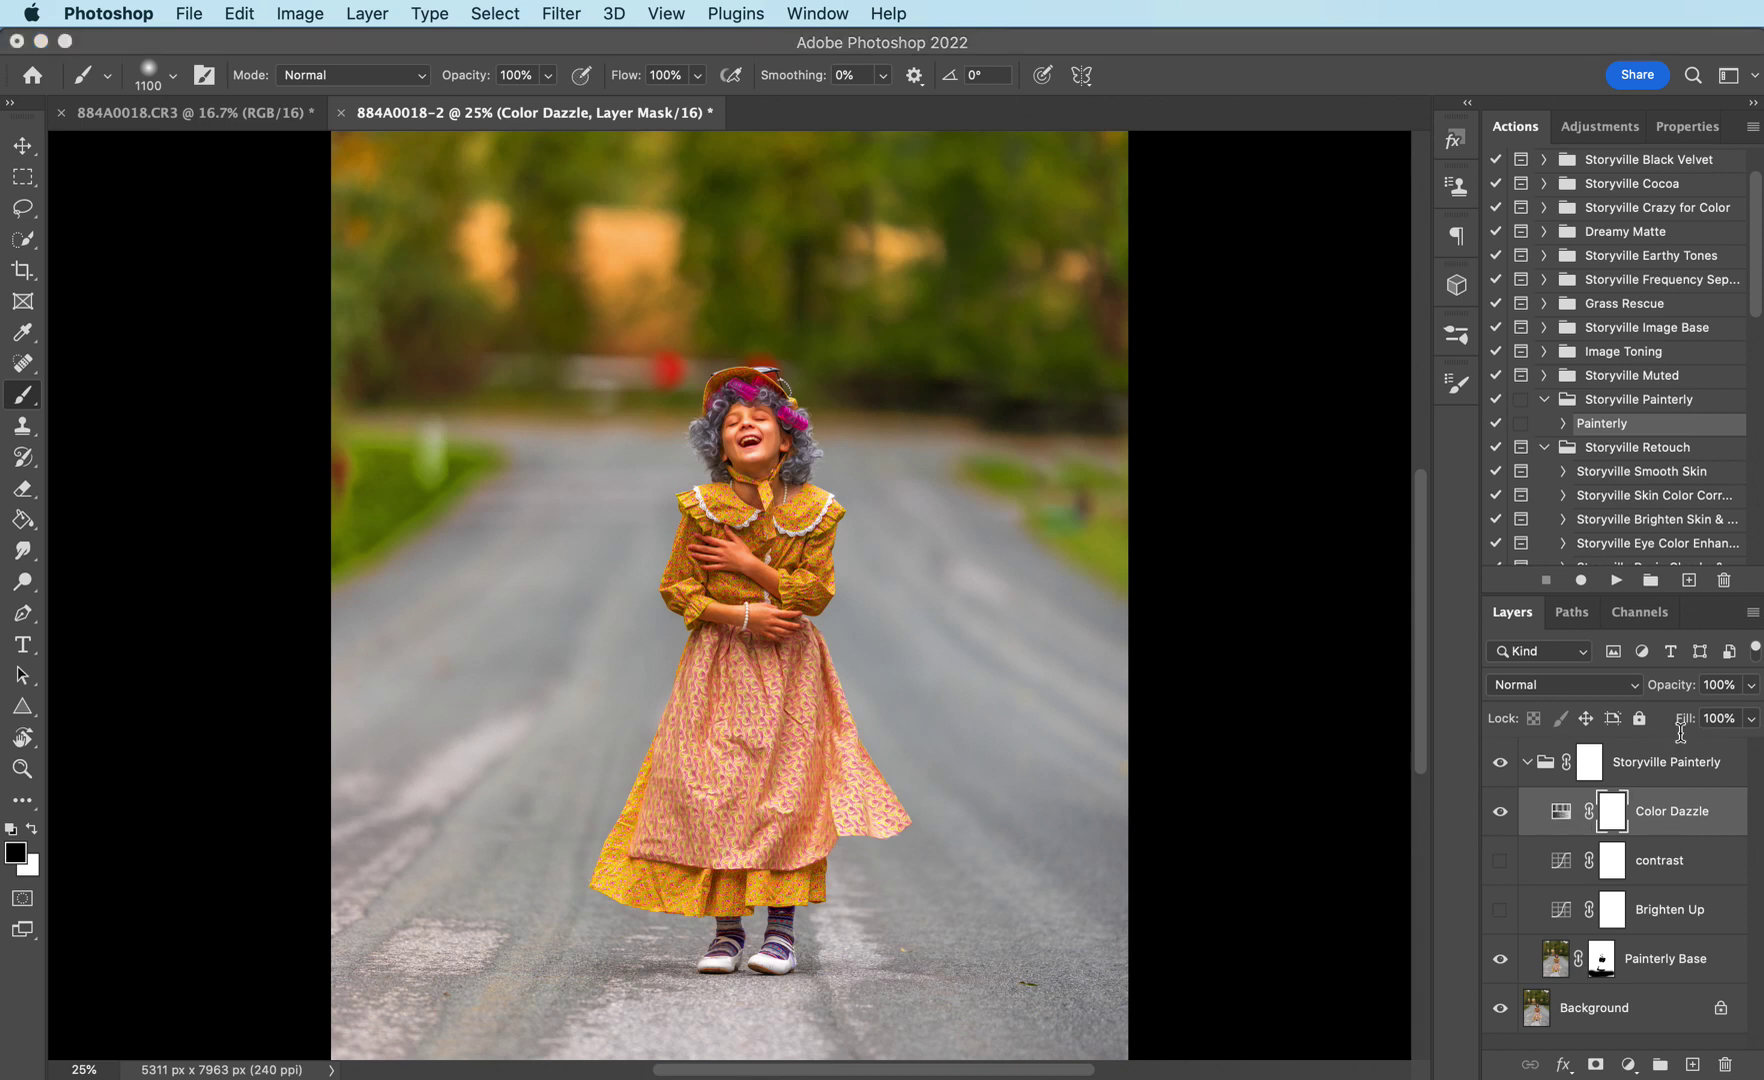
left_click_drag(1677, 684, 1612, 718)
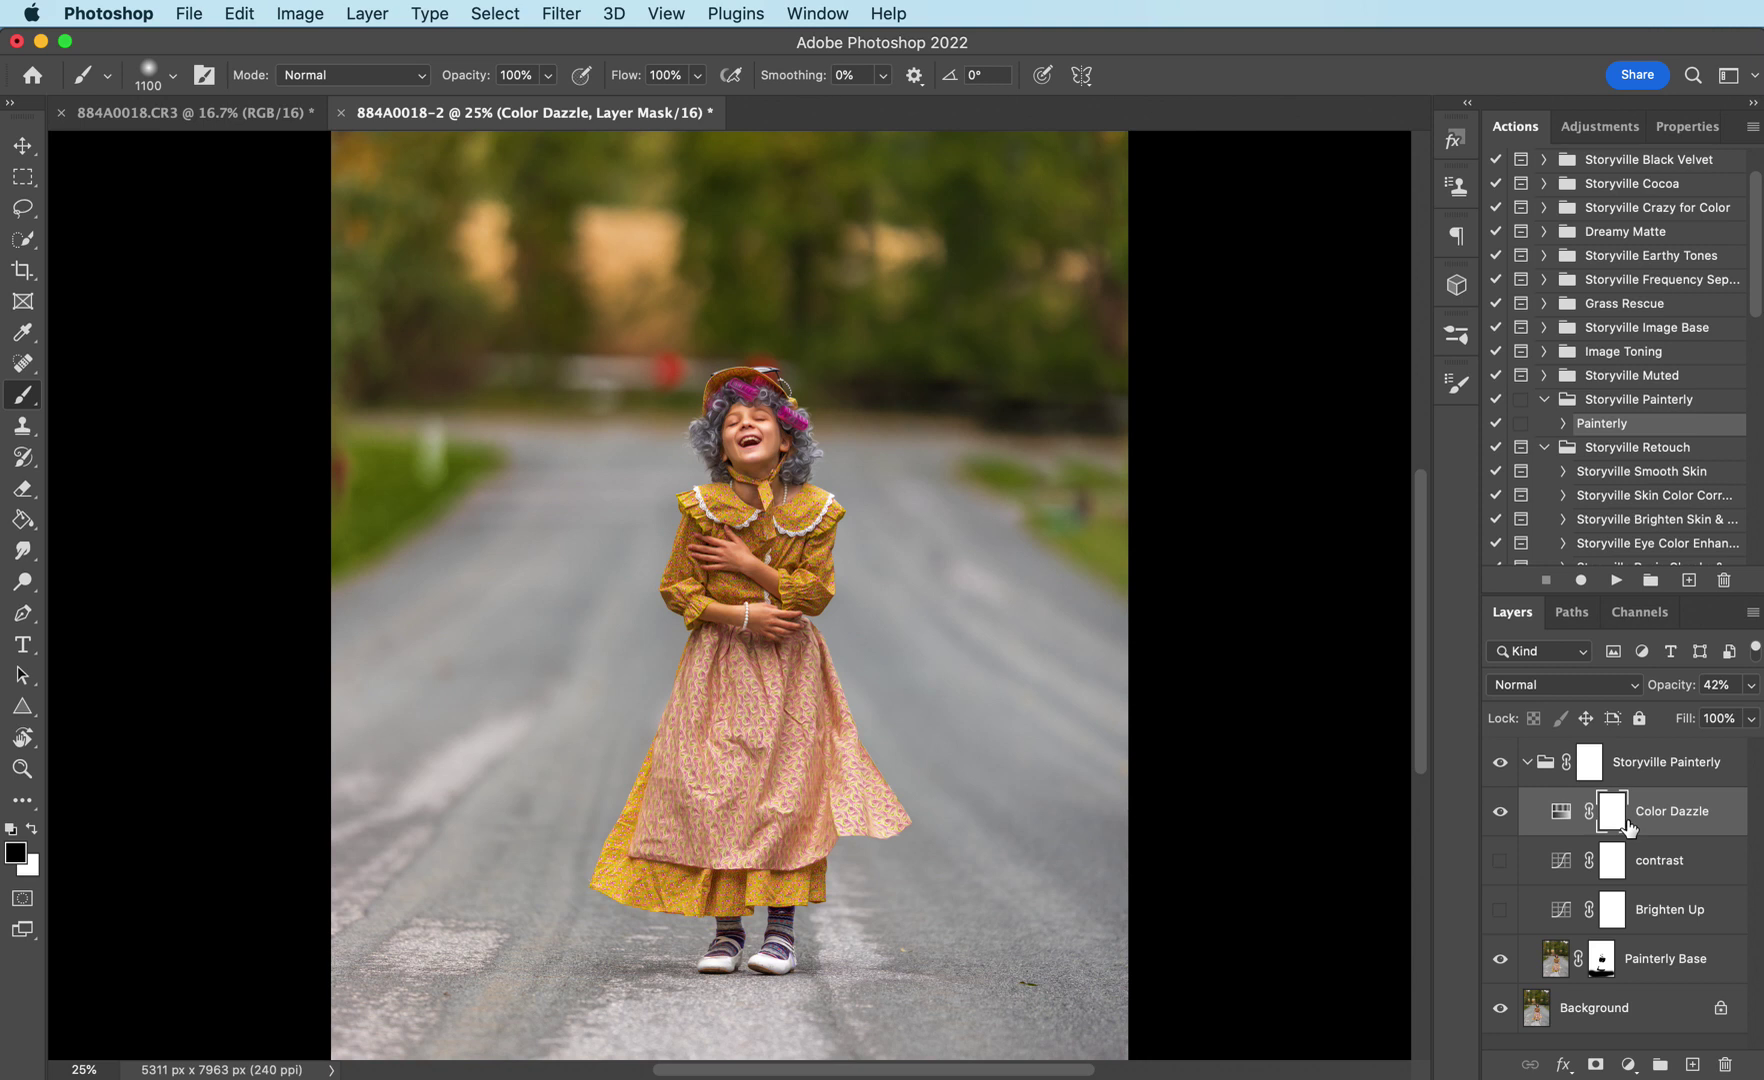
Set the brush opacity to 50% and shrink the brush
left_click(470, 78)
left_click_drag(470, 78, 428, 82)
type("50")
key("Return")
key("bracketleft")
key("bracketleft")
key("bracketleft")
key("bracketleft")
key("bracketleft")
key("bracketleft")
key("bracketleft")
key("bracketleft")
key("bracketleft")
key("bracketleft")
key("bracketleft")
Collapse the Storyville Painterly group and hide it for comparison
left_click(1534, 772)
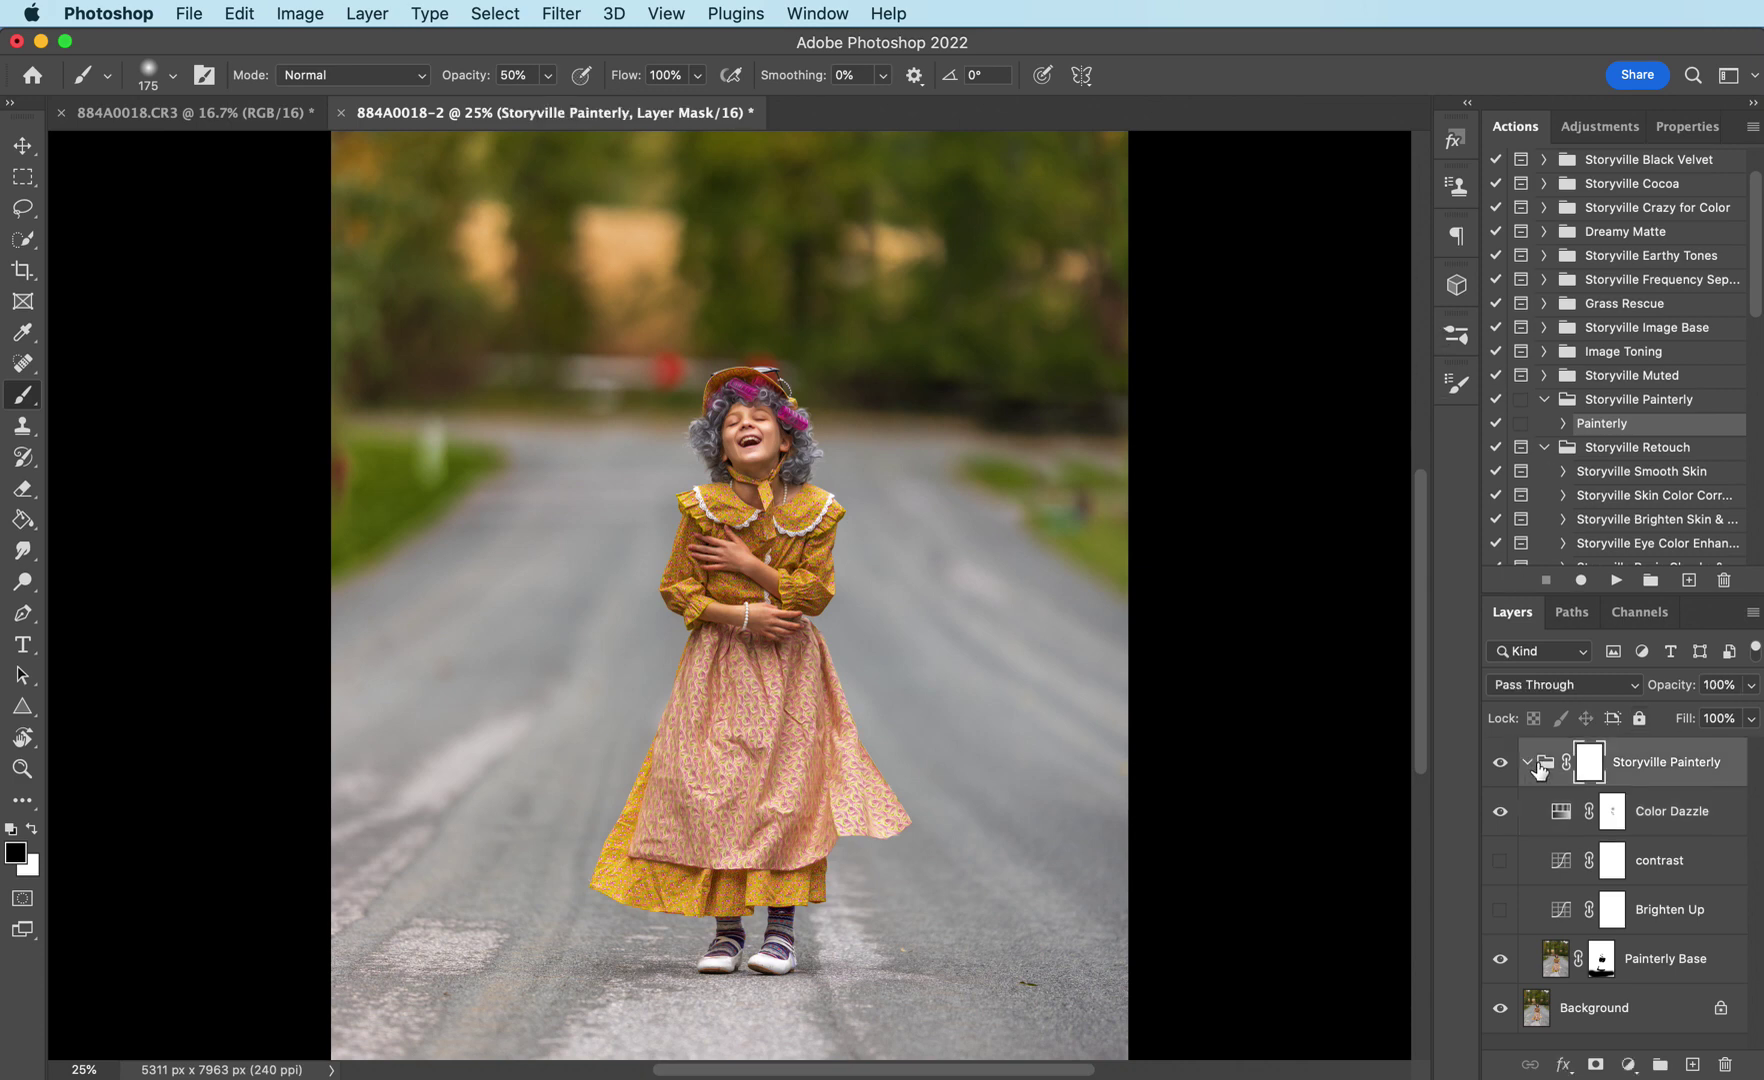
left_click(1527, 764)
left_click(1500, 763)
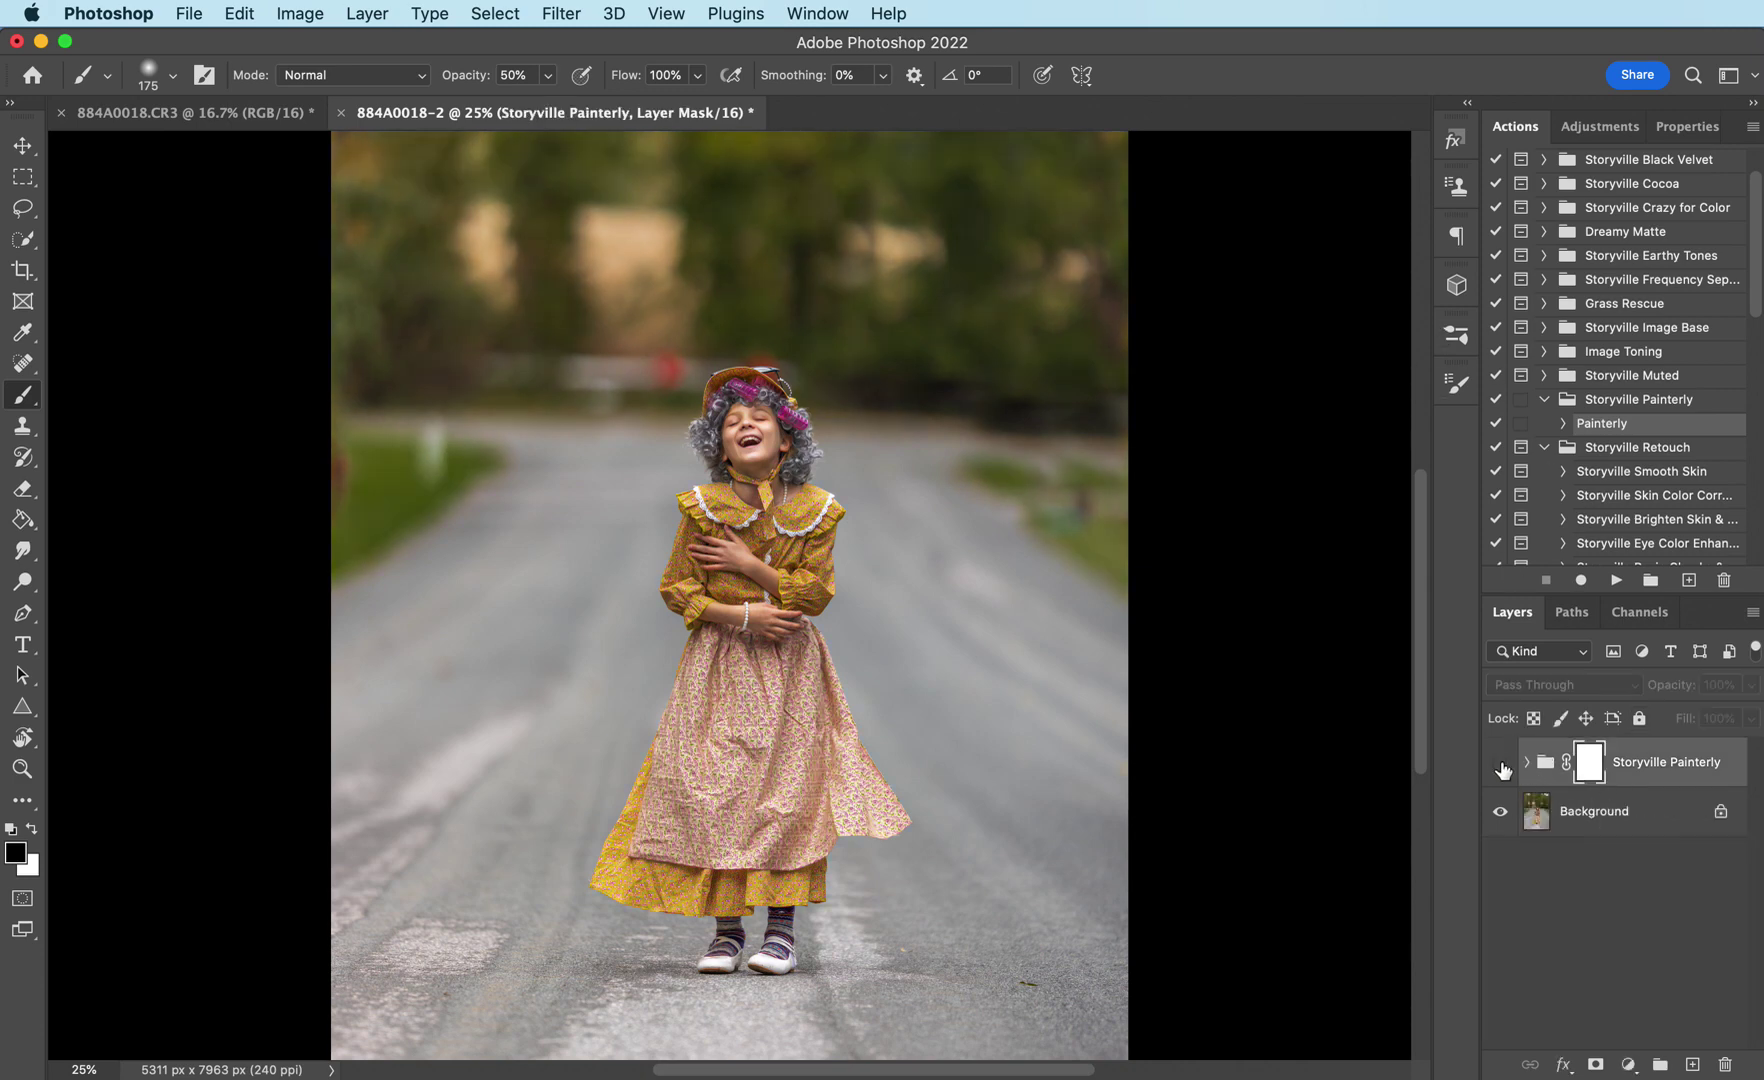
Show the Storyville Painterly group again and run the Ultimate Dodge & Burn action
key("super+minus")
left_click(1500, 763)
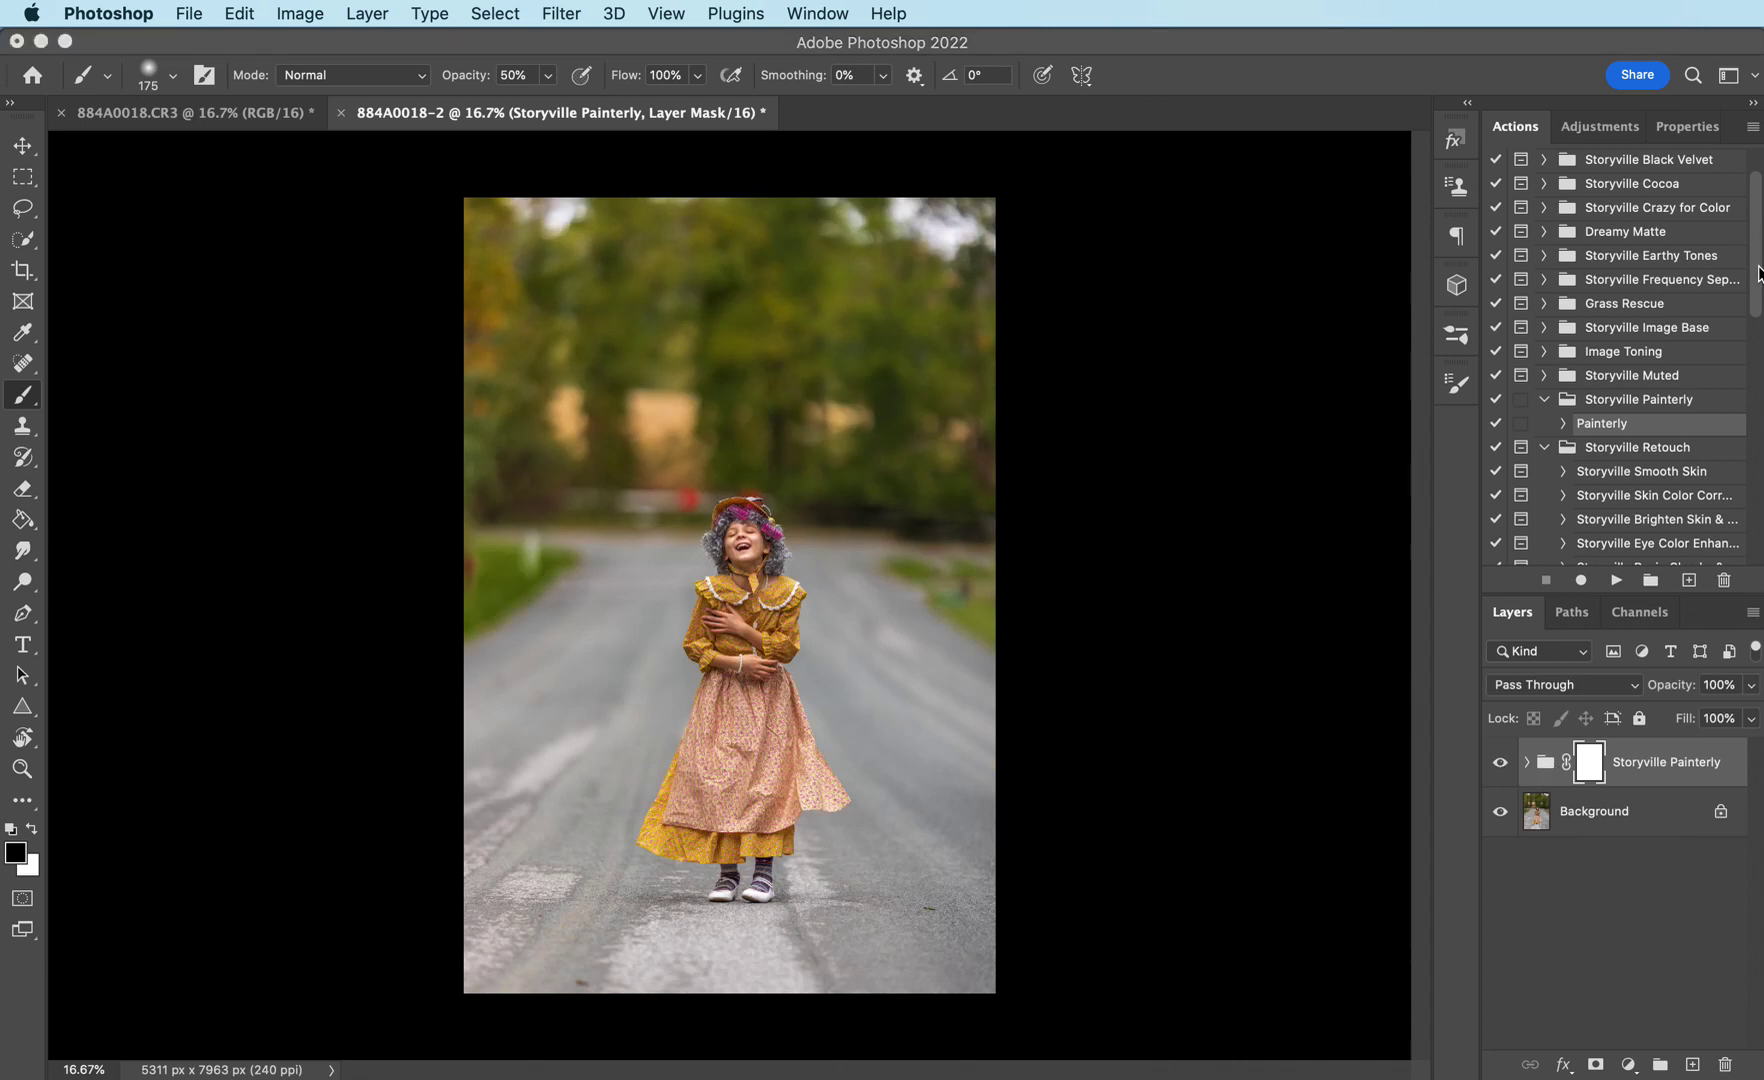
left_click_drag(1760, 278, 1756, 440)
left_click(1728, 383)
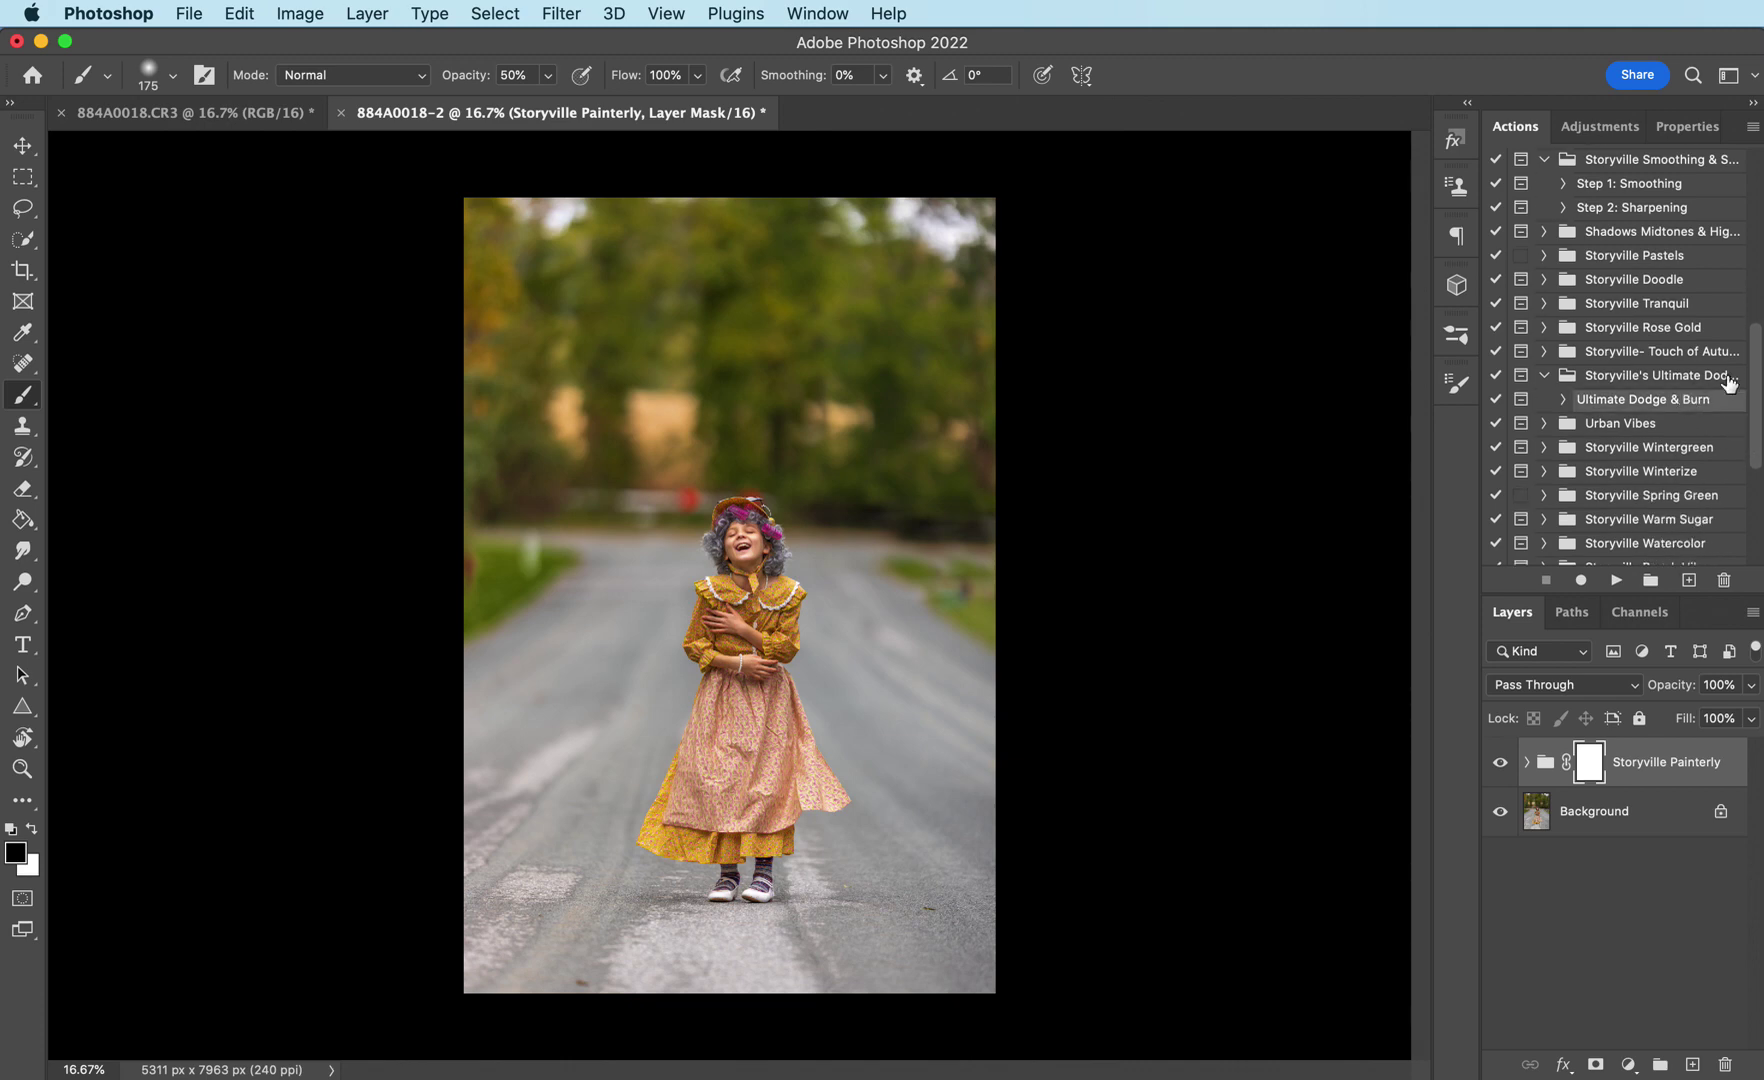
left_click(1615, 580)
left_click(1705, 560)
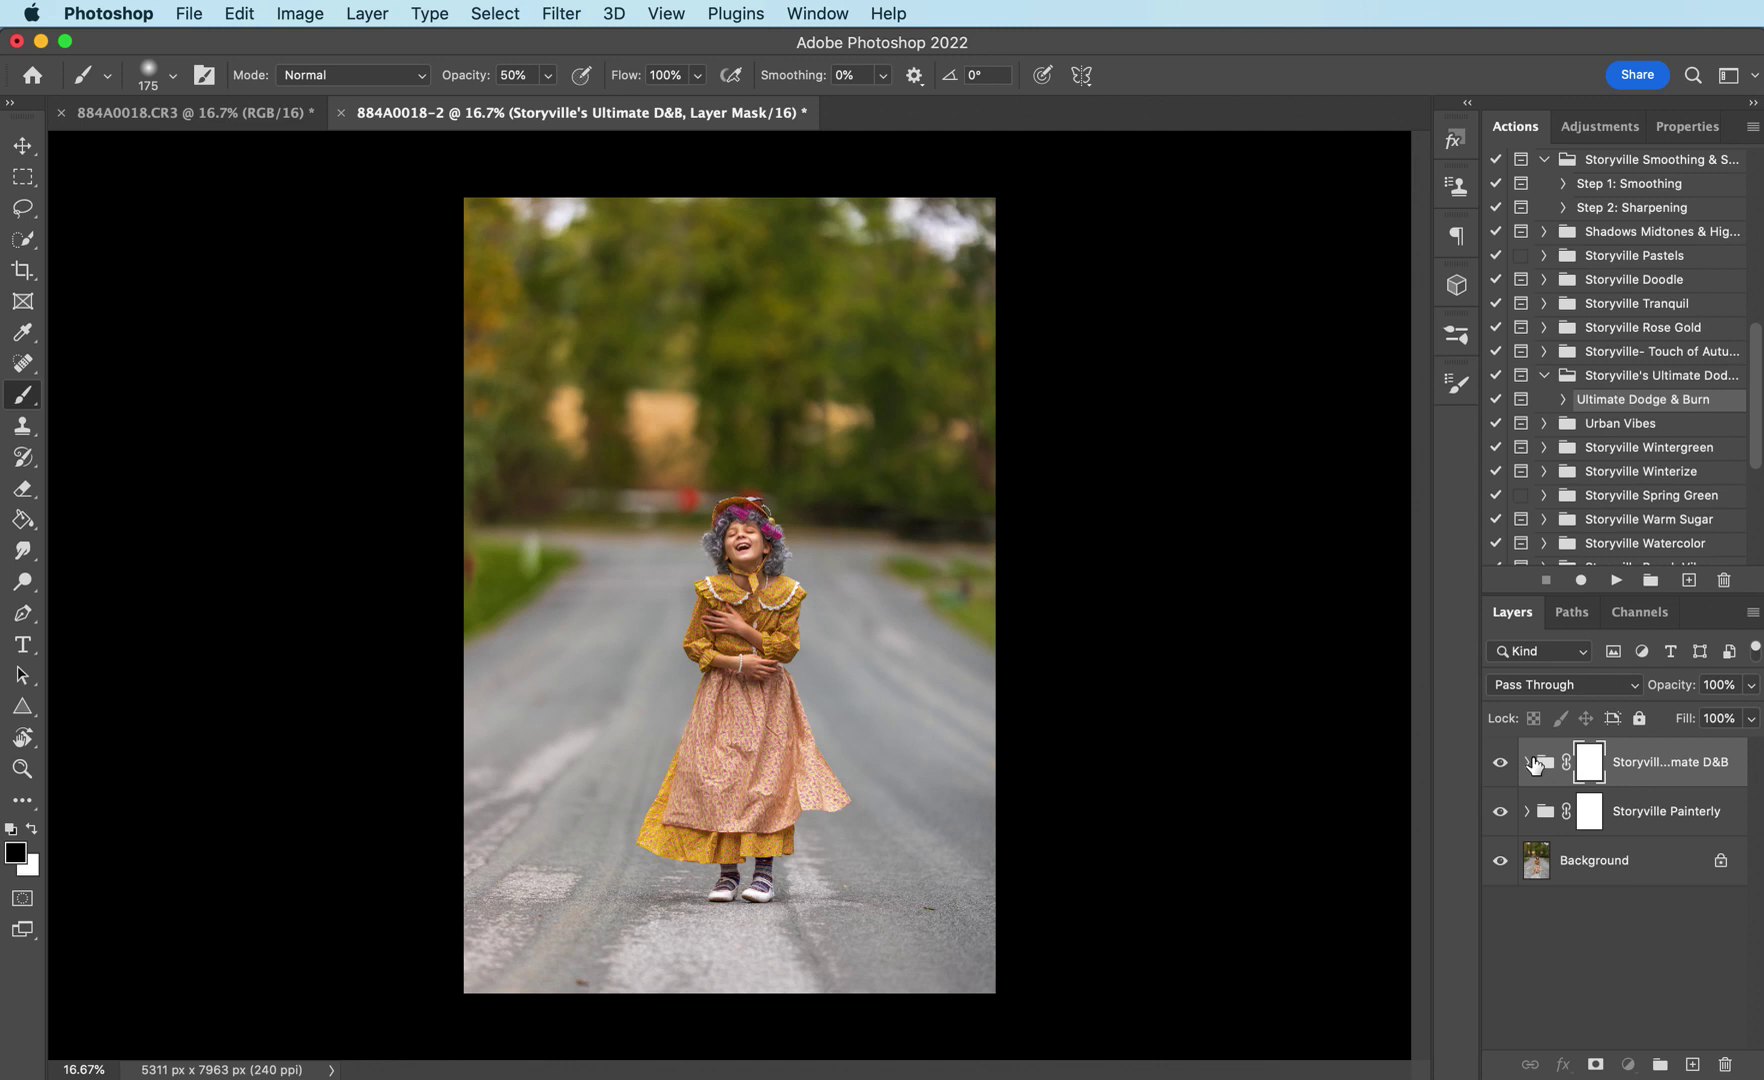
Expand the Ultimate D&B and Environment groups and target the Extra Burn mask
left_click(1526, 762)
left_click(1546, 811)
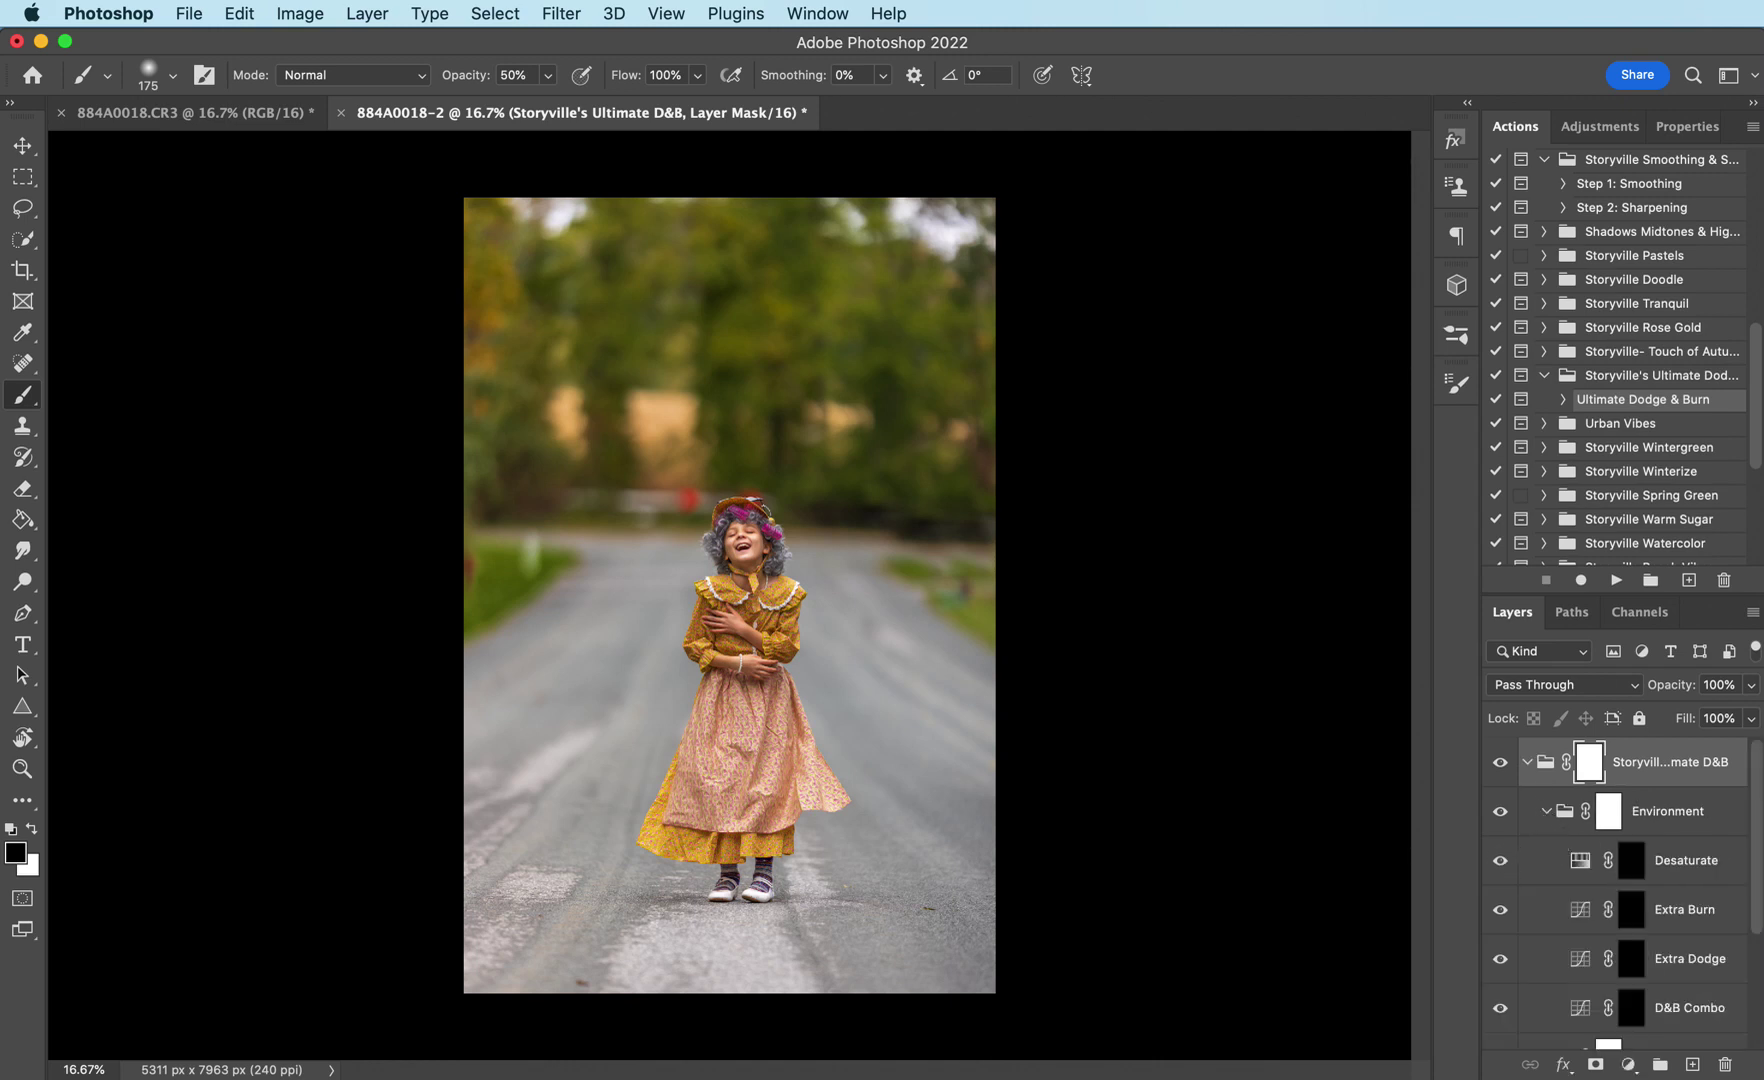
left_click(1631, 912)
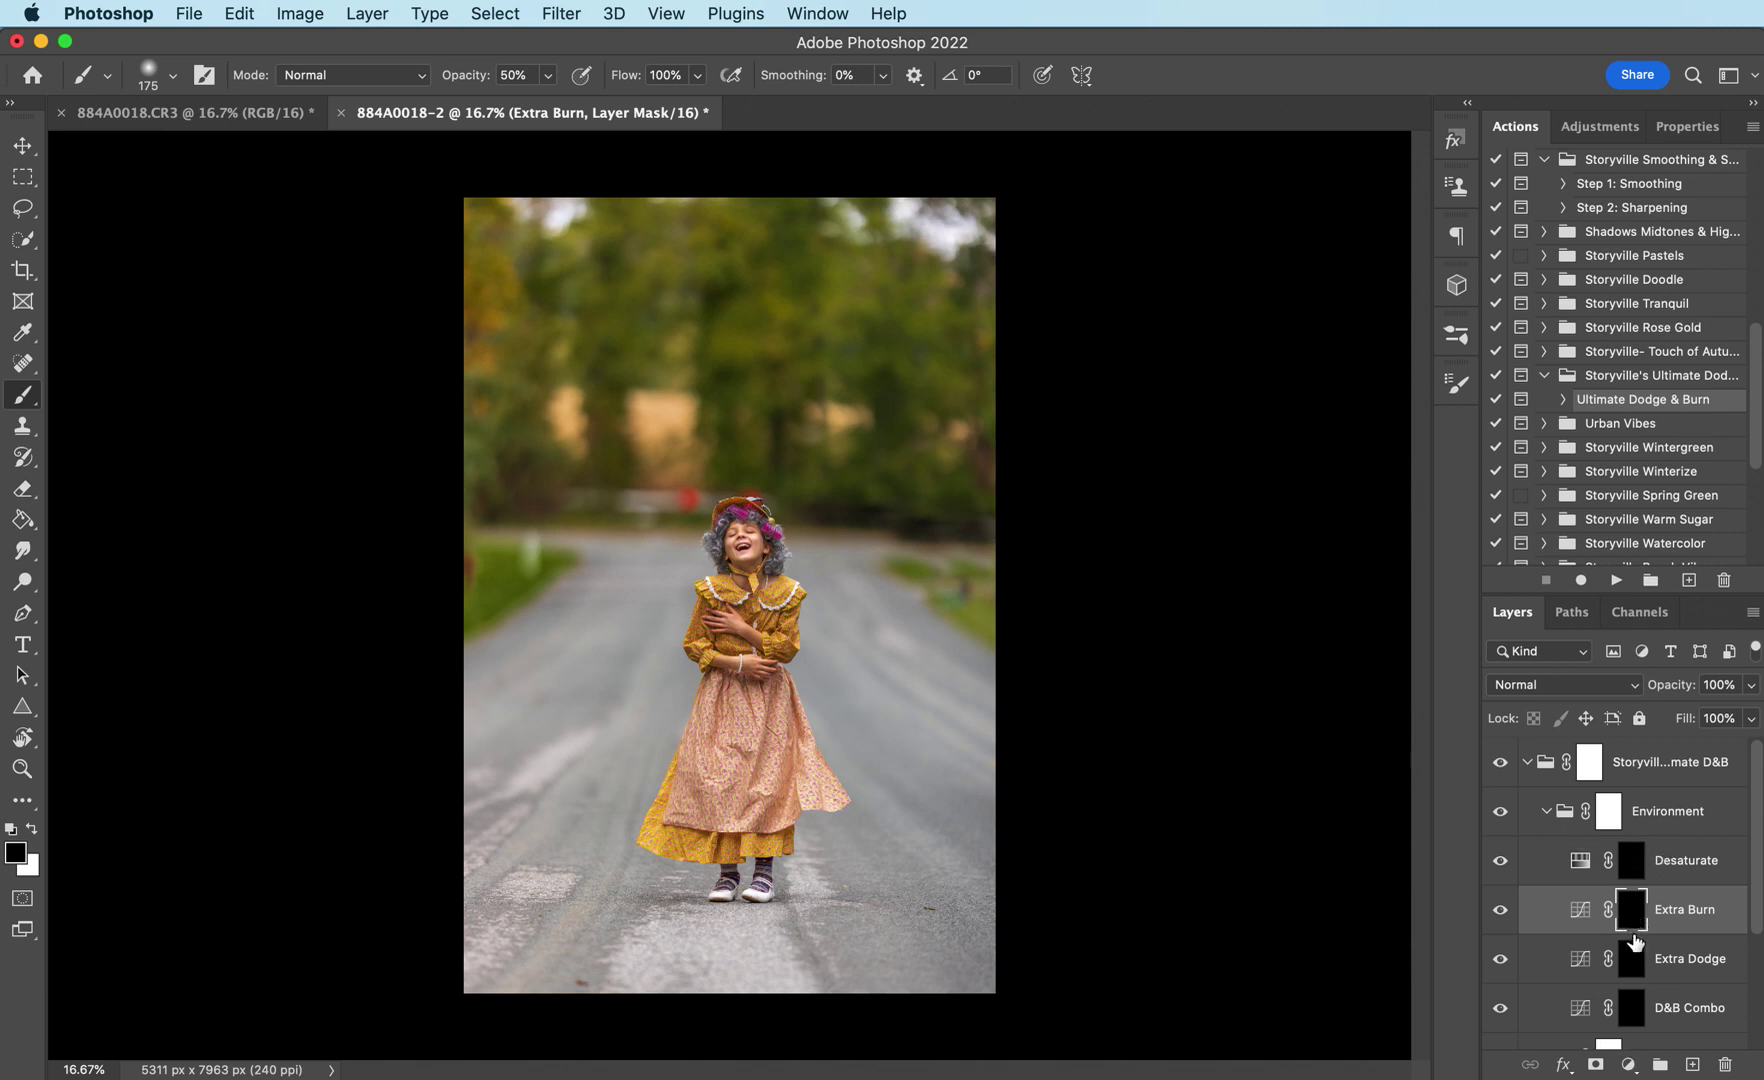
Invert the Extra Burn mask so the darkening covers the whole photo
key("super+i")
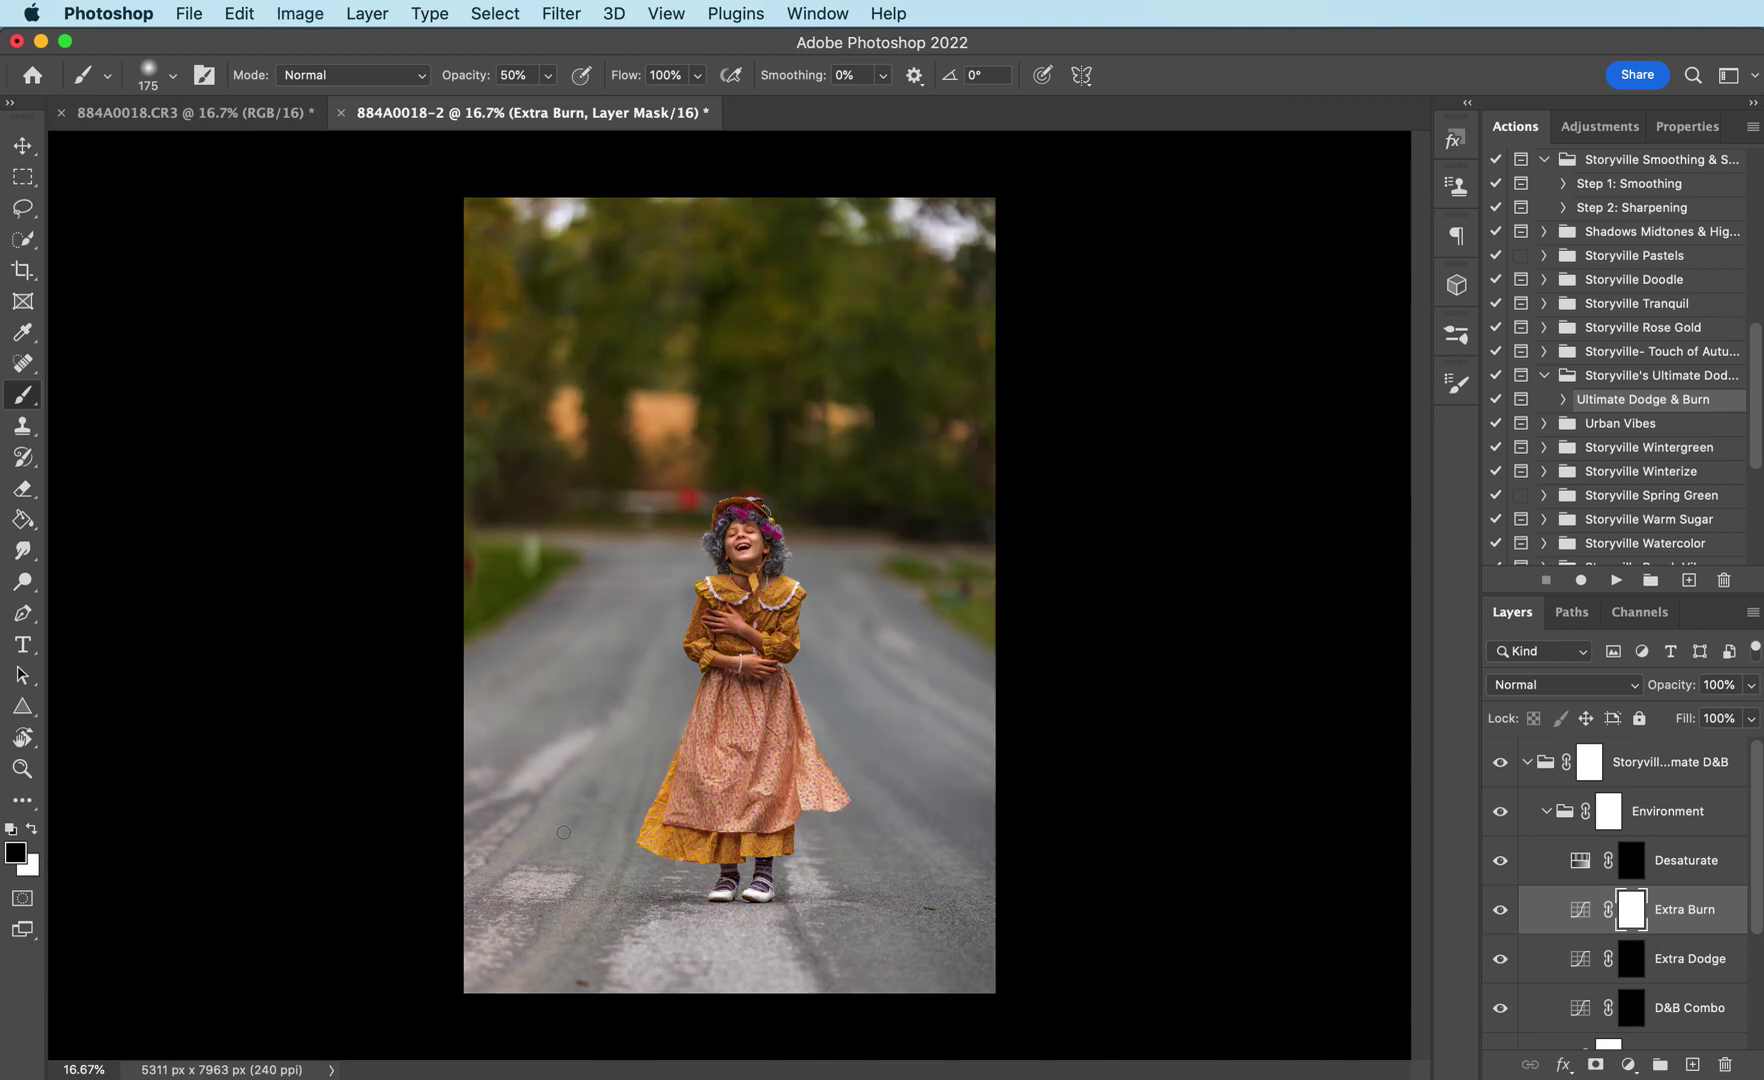
key("i")
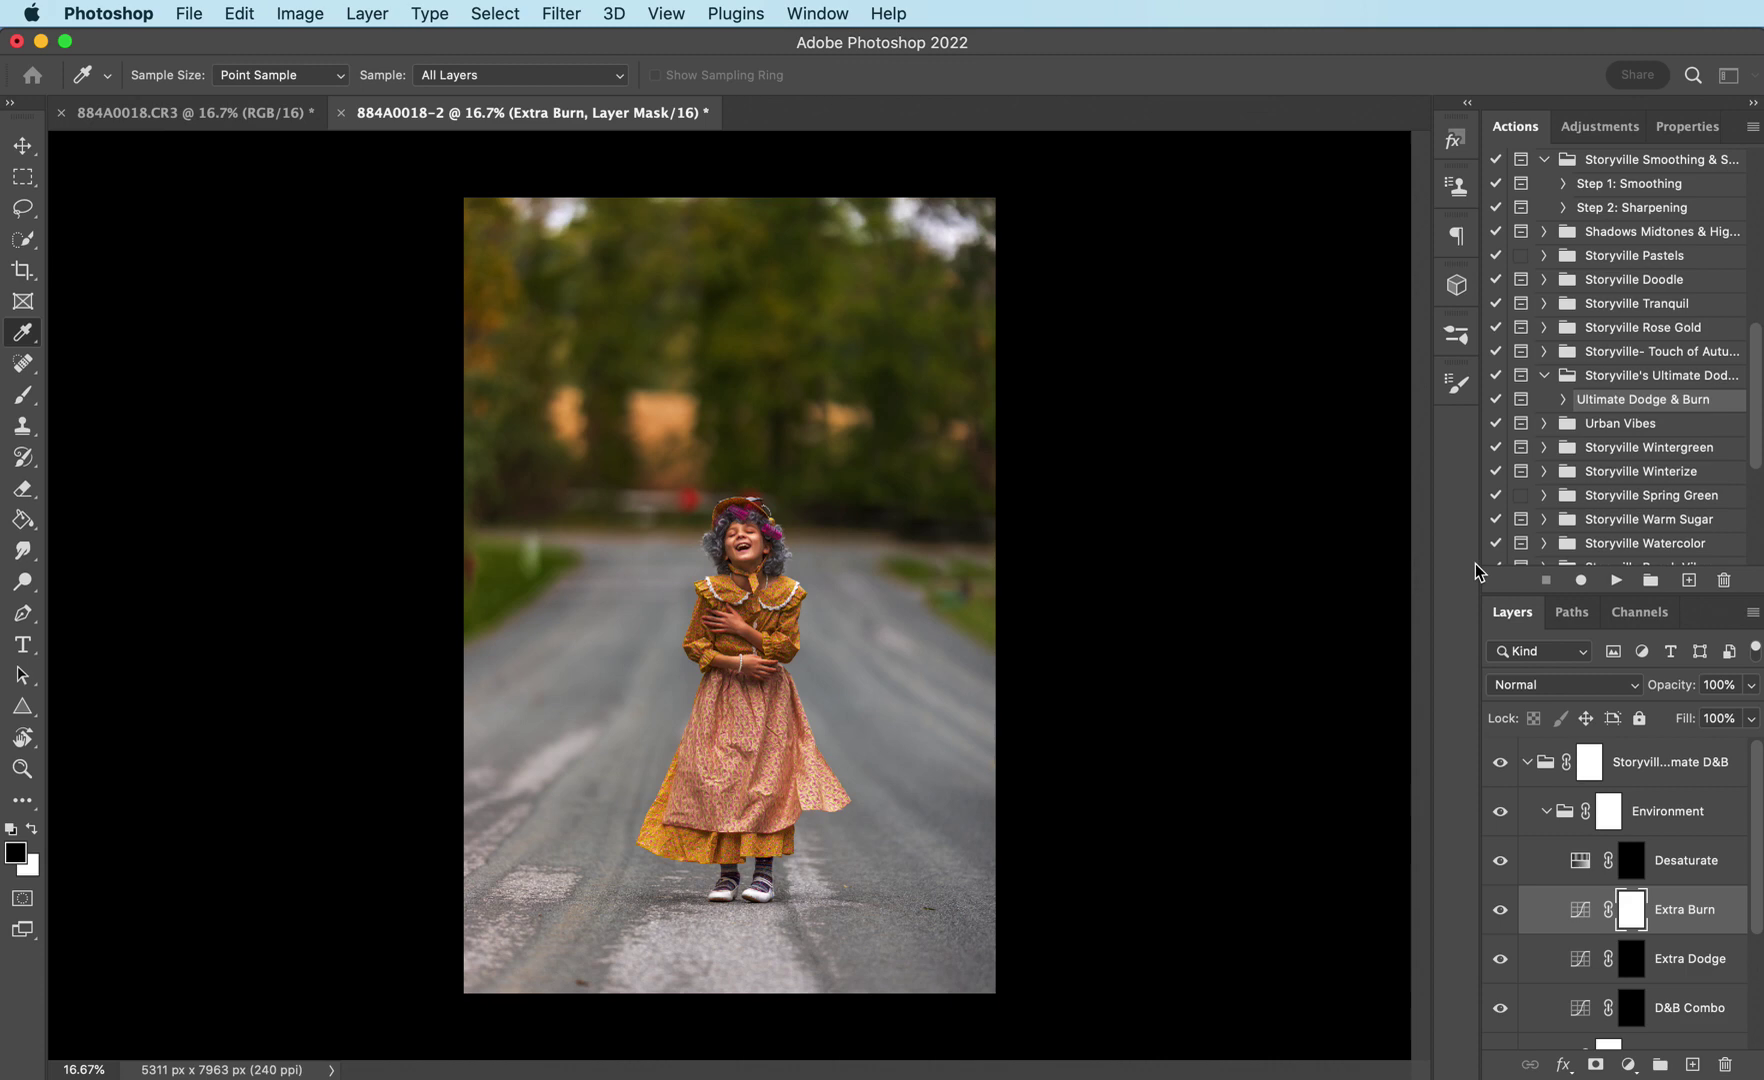
key("b")
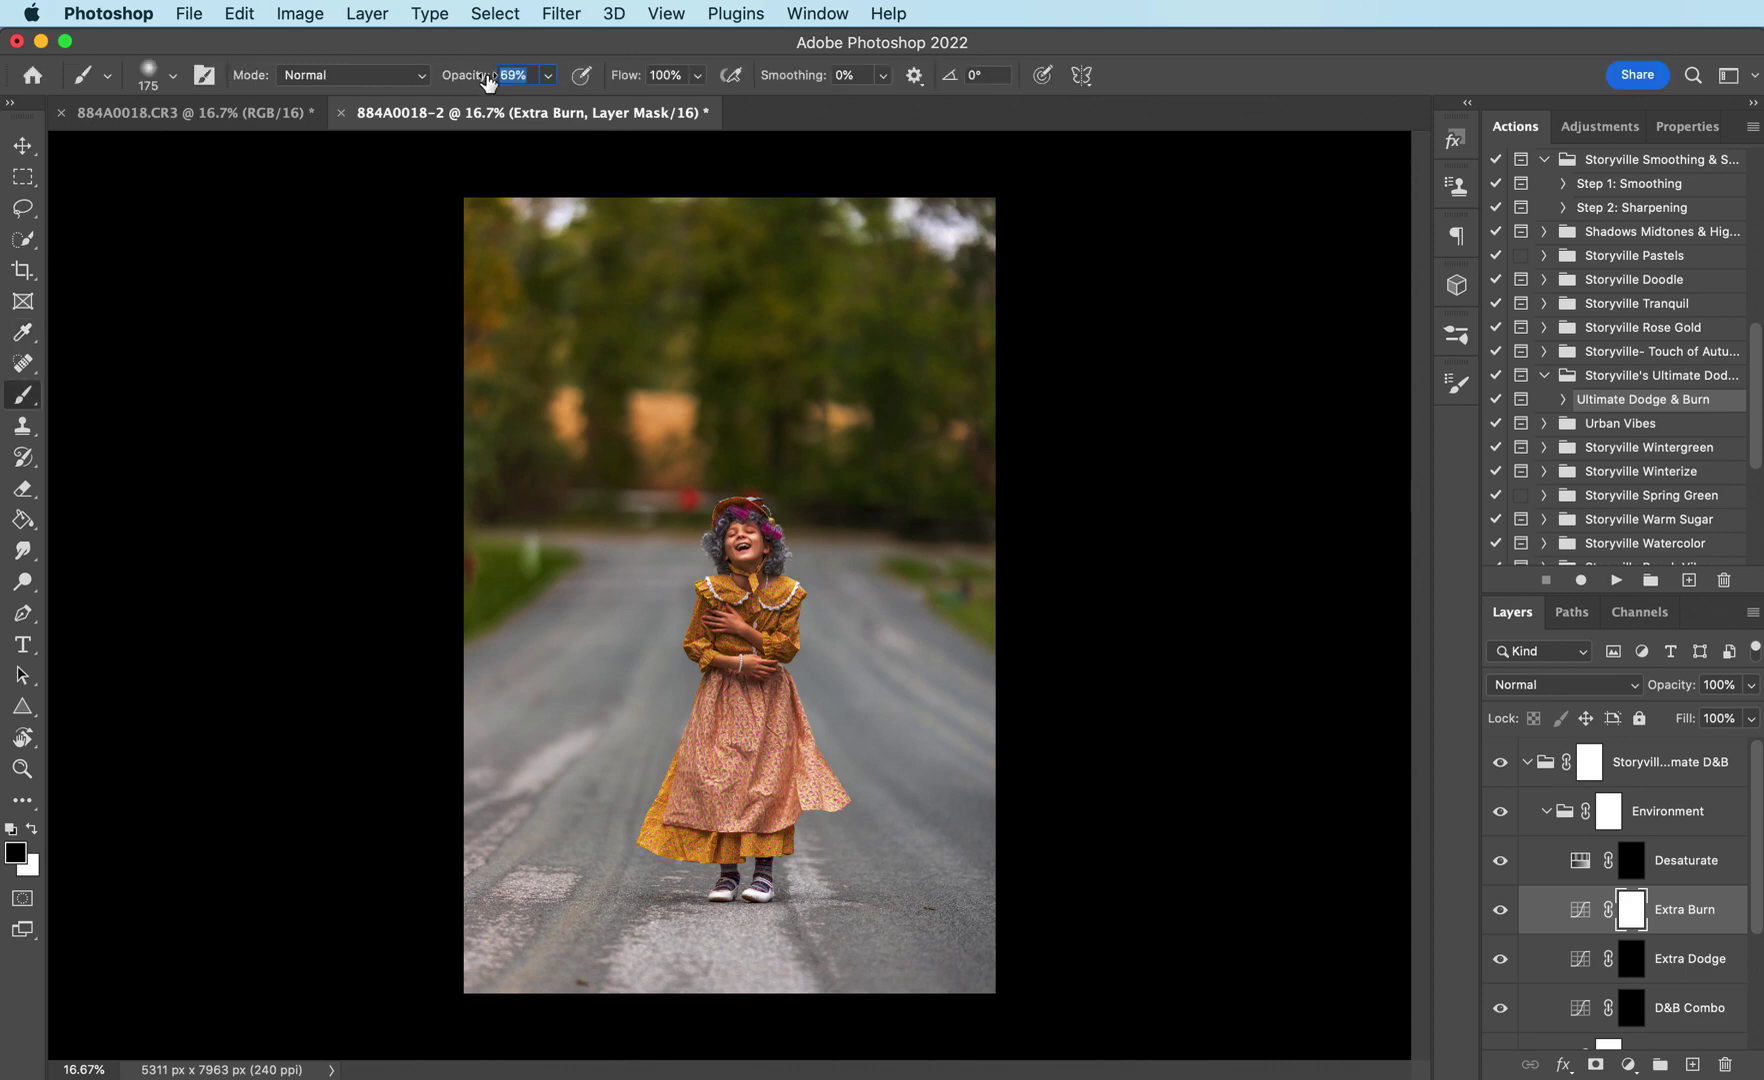
With a small black brush, paint the Extra Burn off the lower hand and the hand on her chest
key("super+plus")
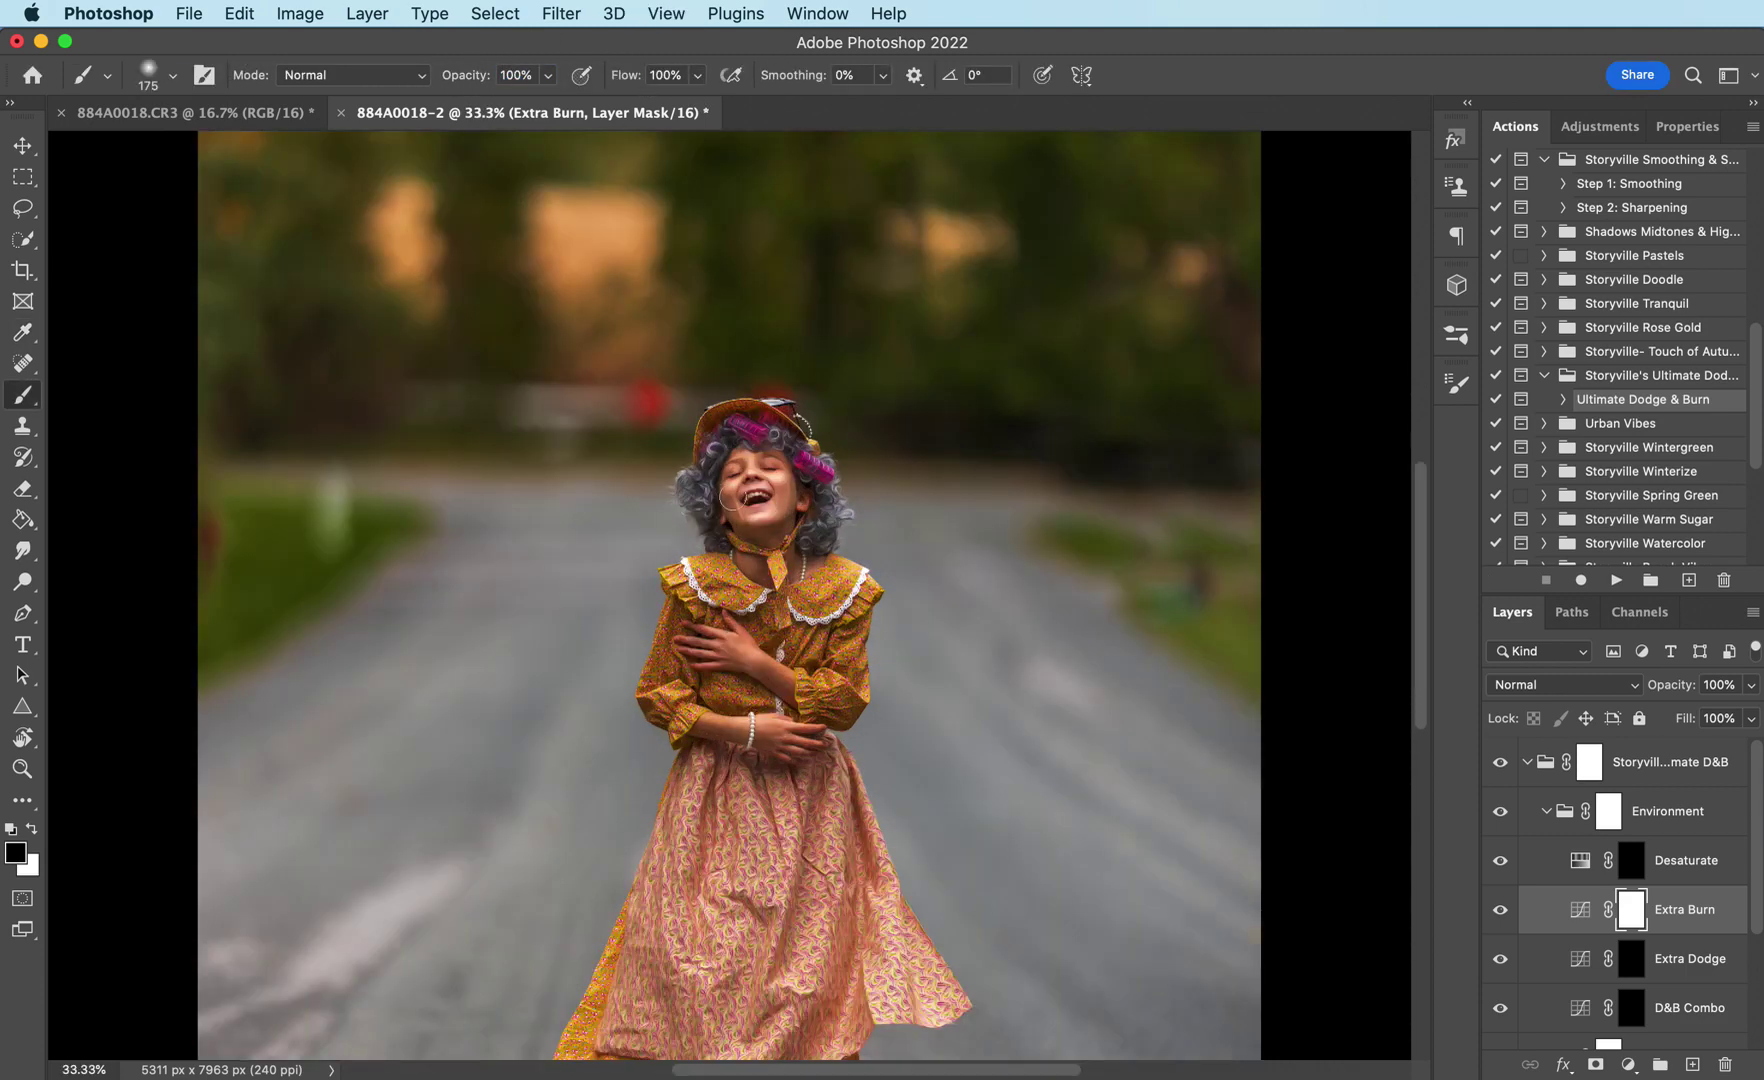
key("bracketleft")
key("bracketleft")
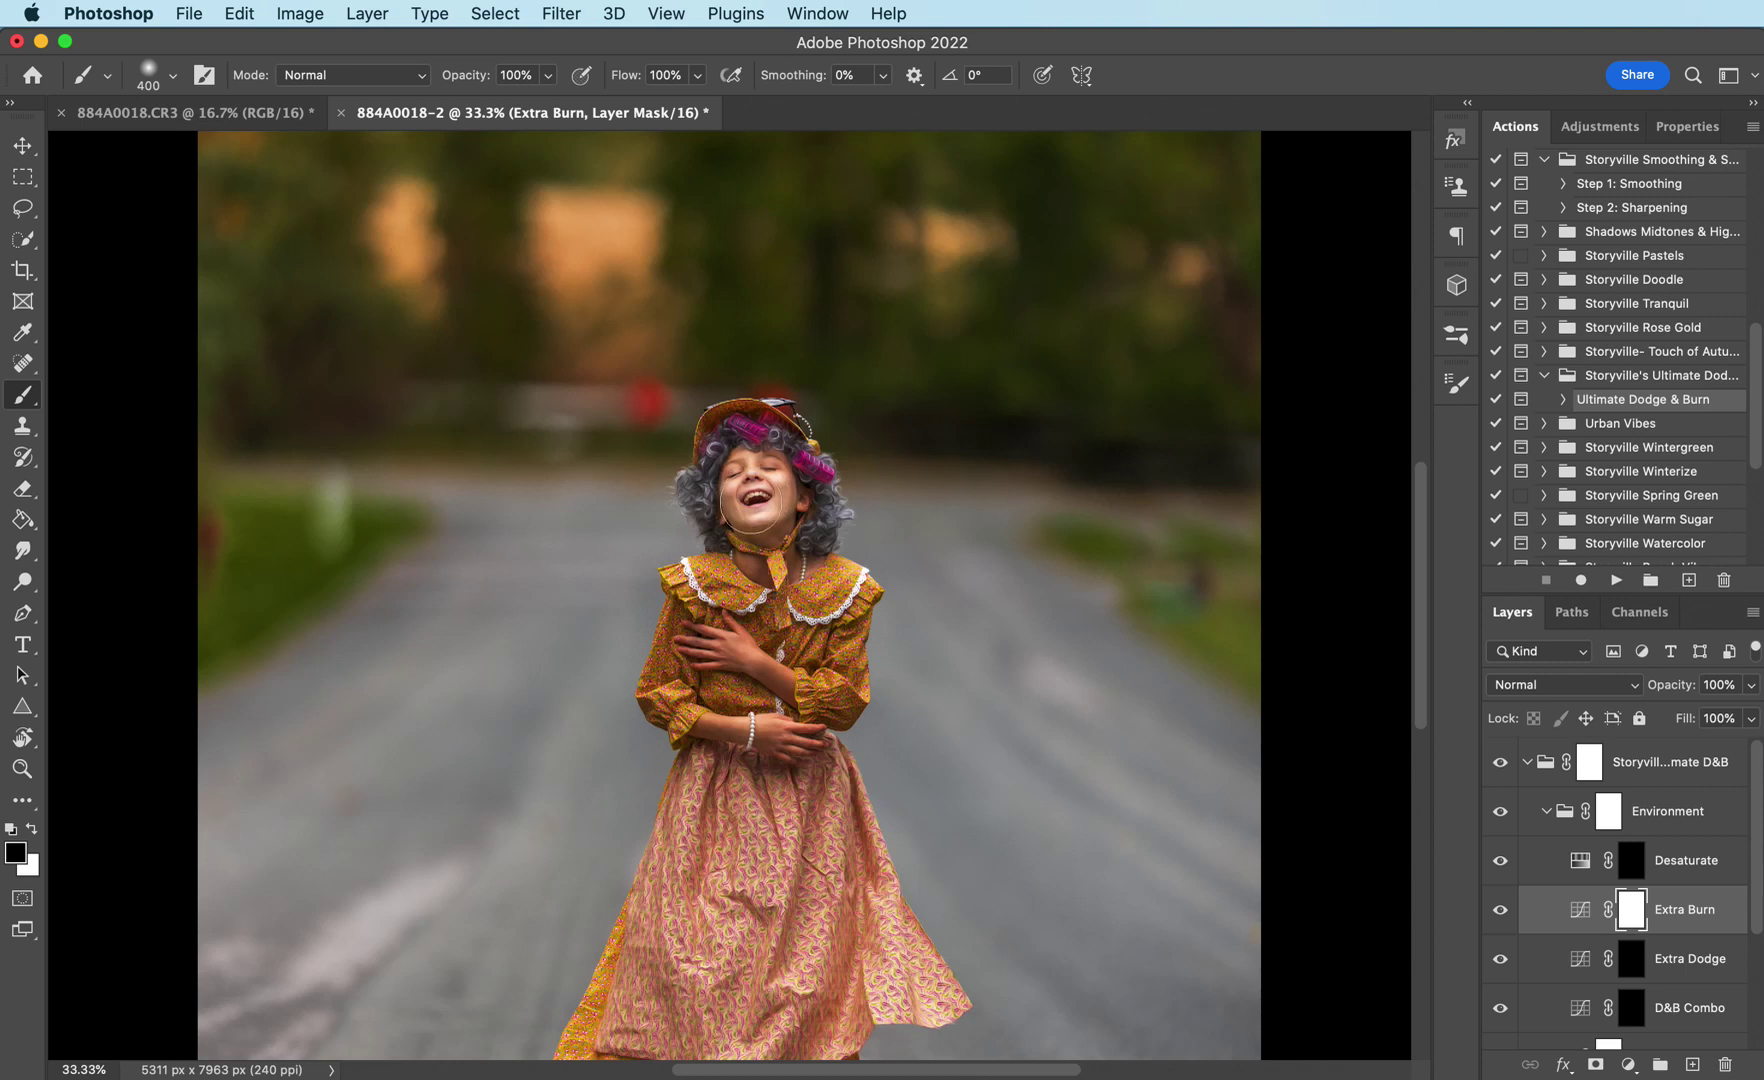
left_click(754, 568)
key("bracketleft")
key("bracketleft")
key("bracketleft")
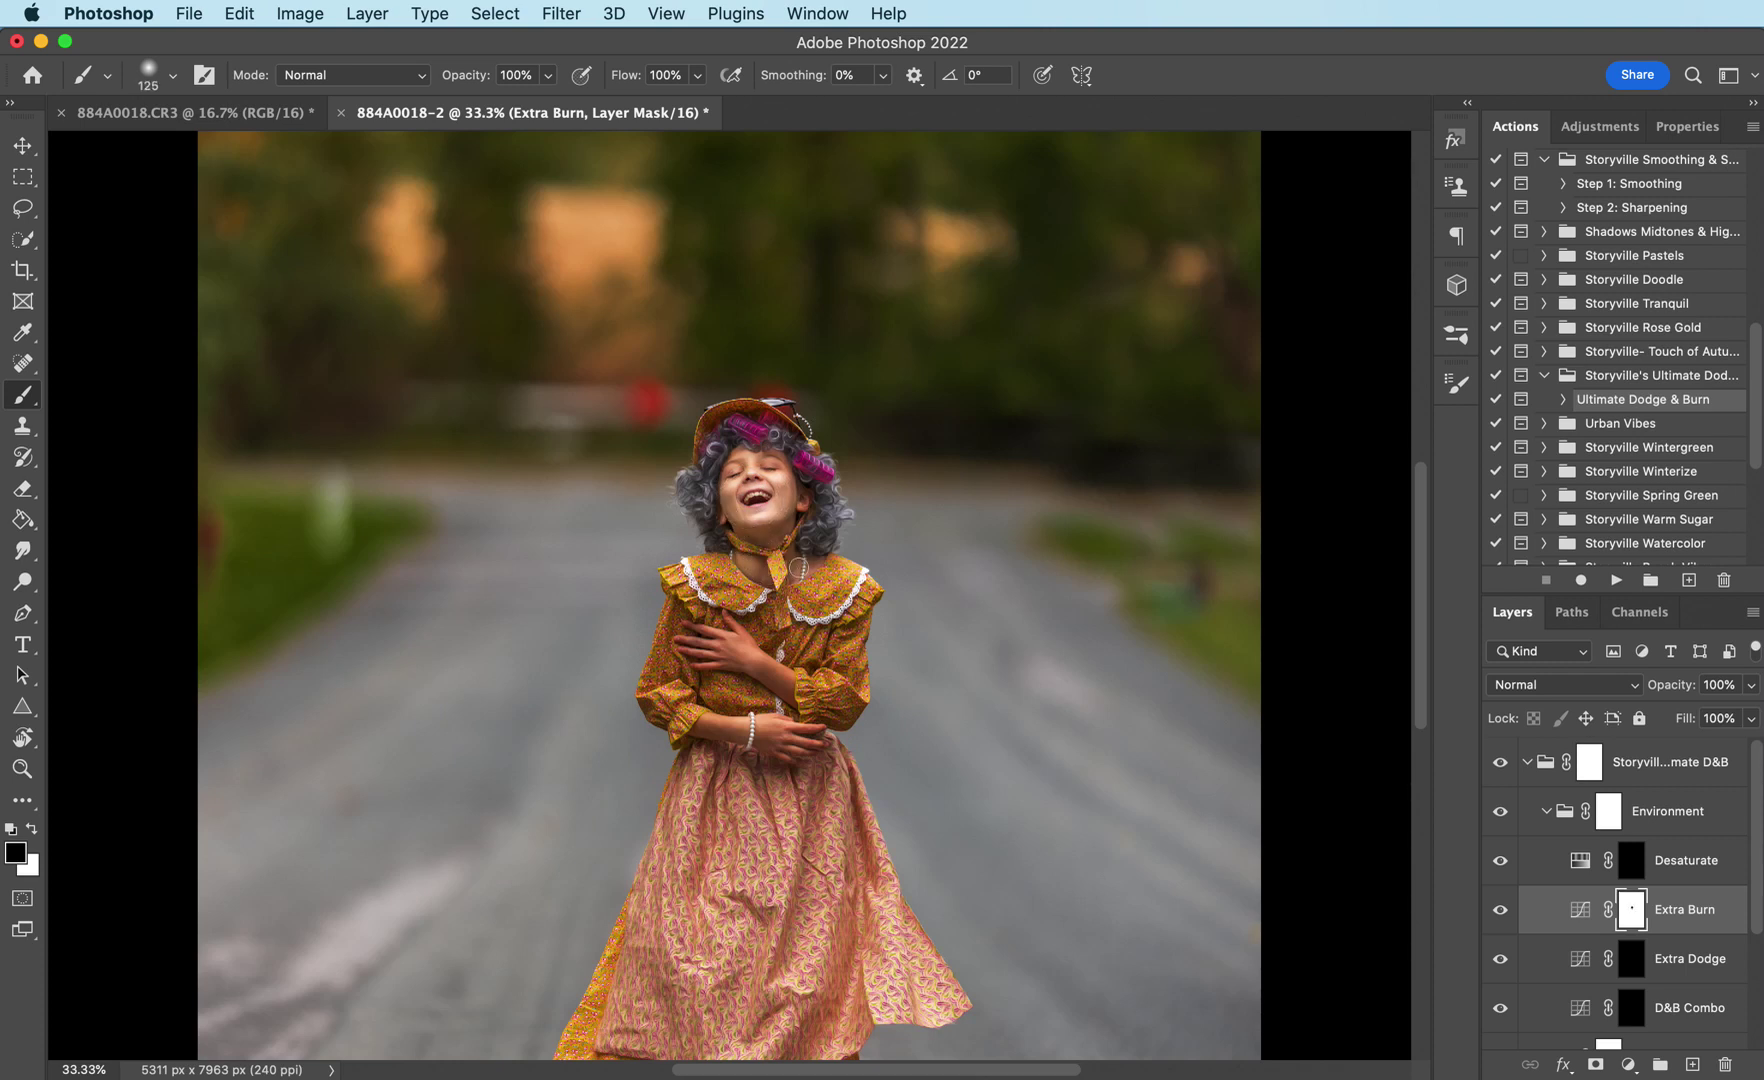
key("bracketleft")
key("bracketleft")
left_click_drag(792, 745, 806, 748)
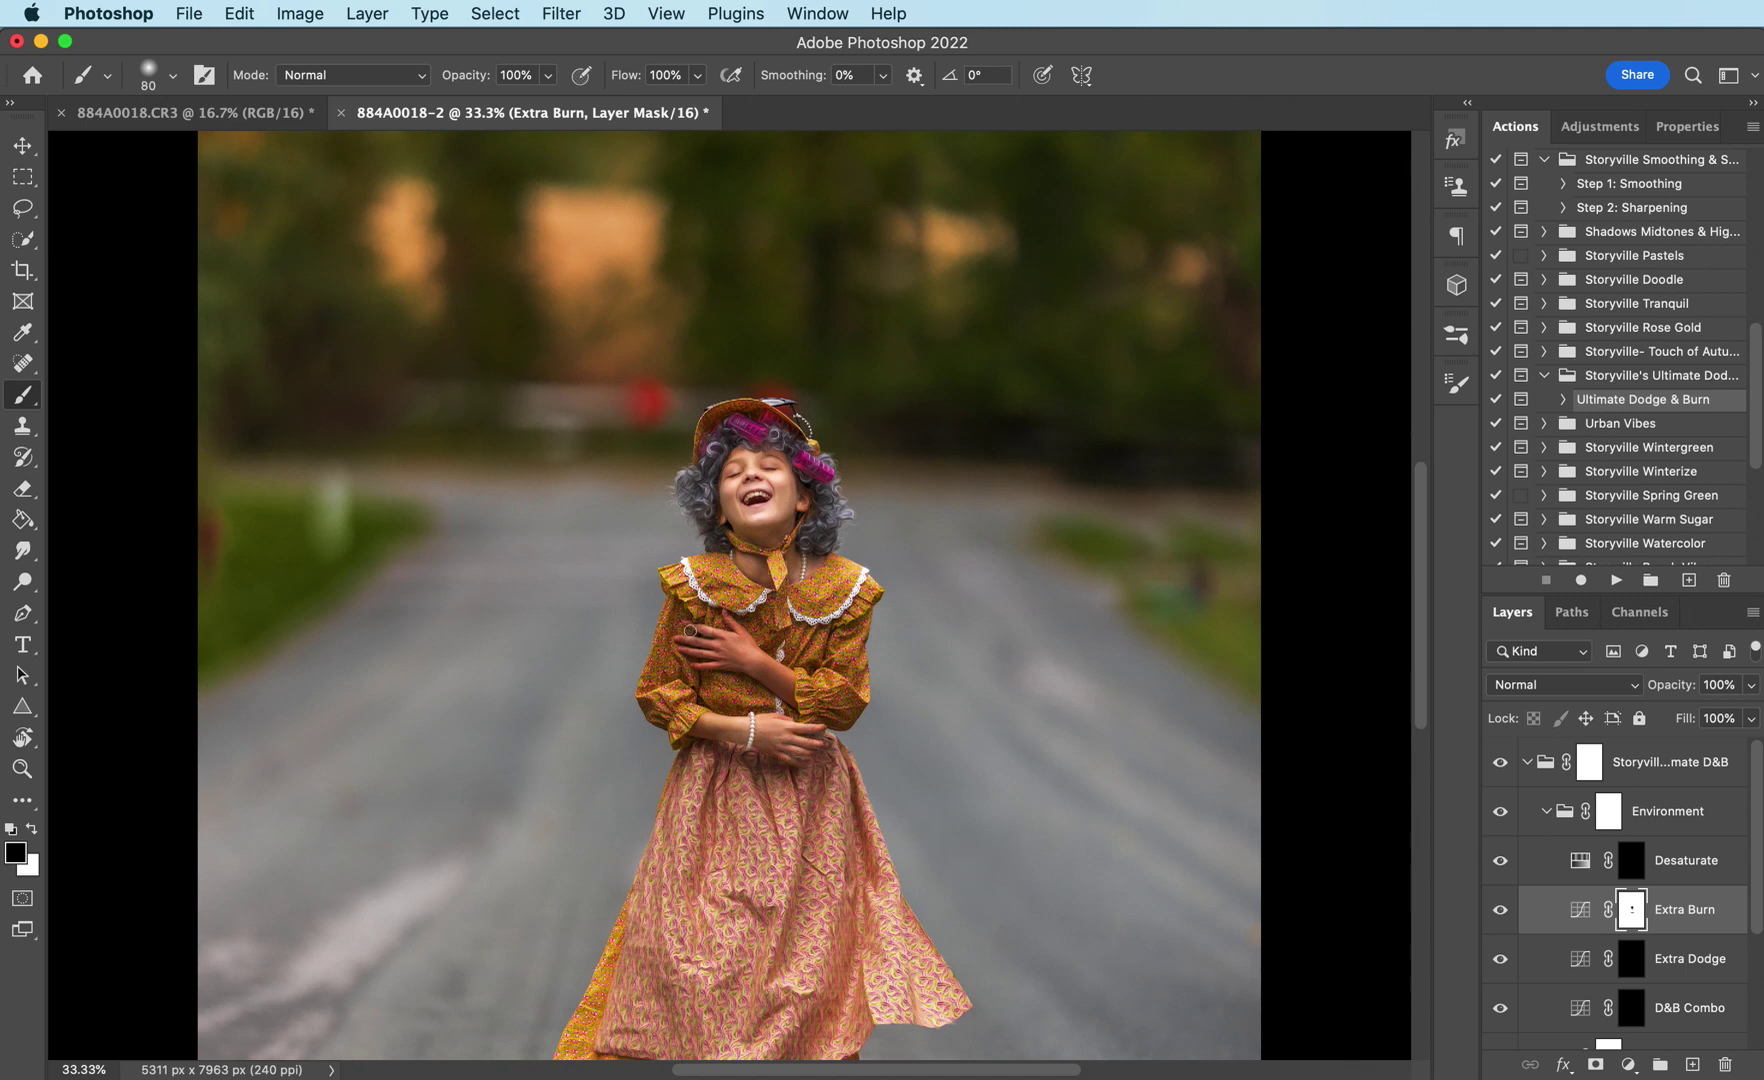
mouse_move(702, 632)
left_mouse_down()
mouse_move(782, 679)
mouse_move(728, 617)
mouse_move(795, 690)
left_mouse_up()
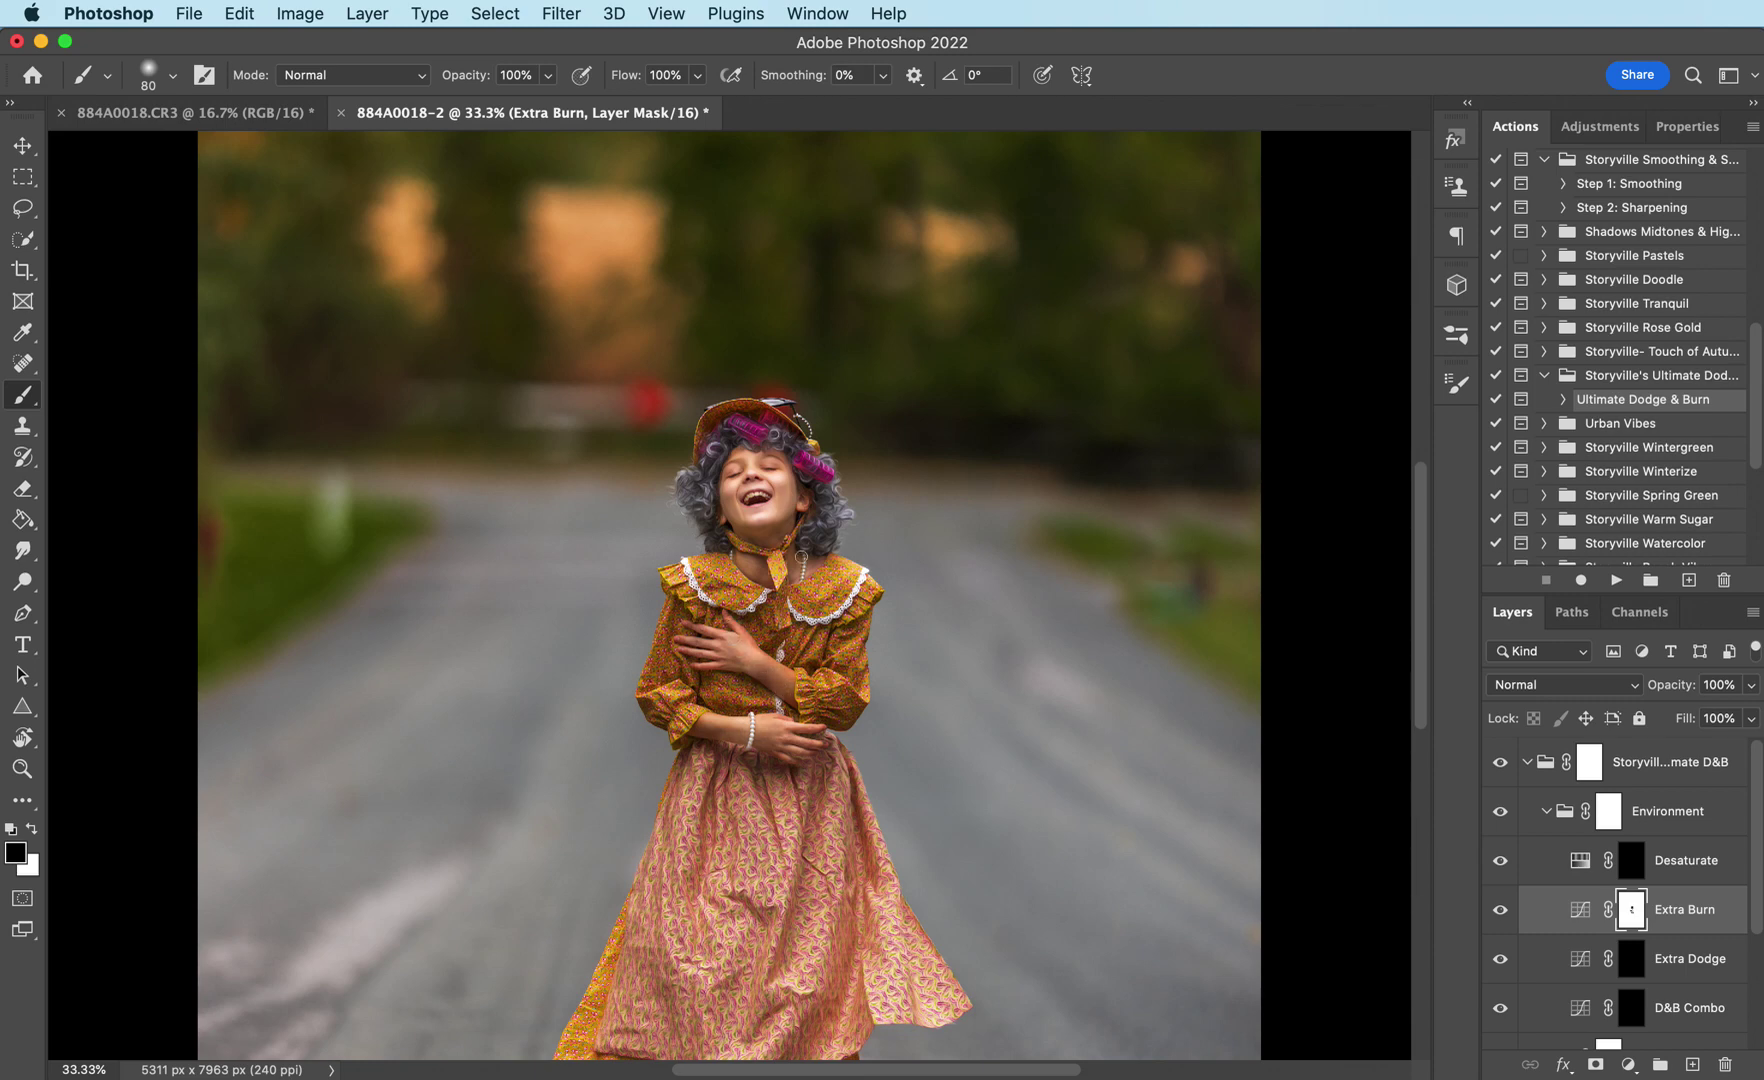
key("super+minus")
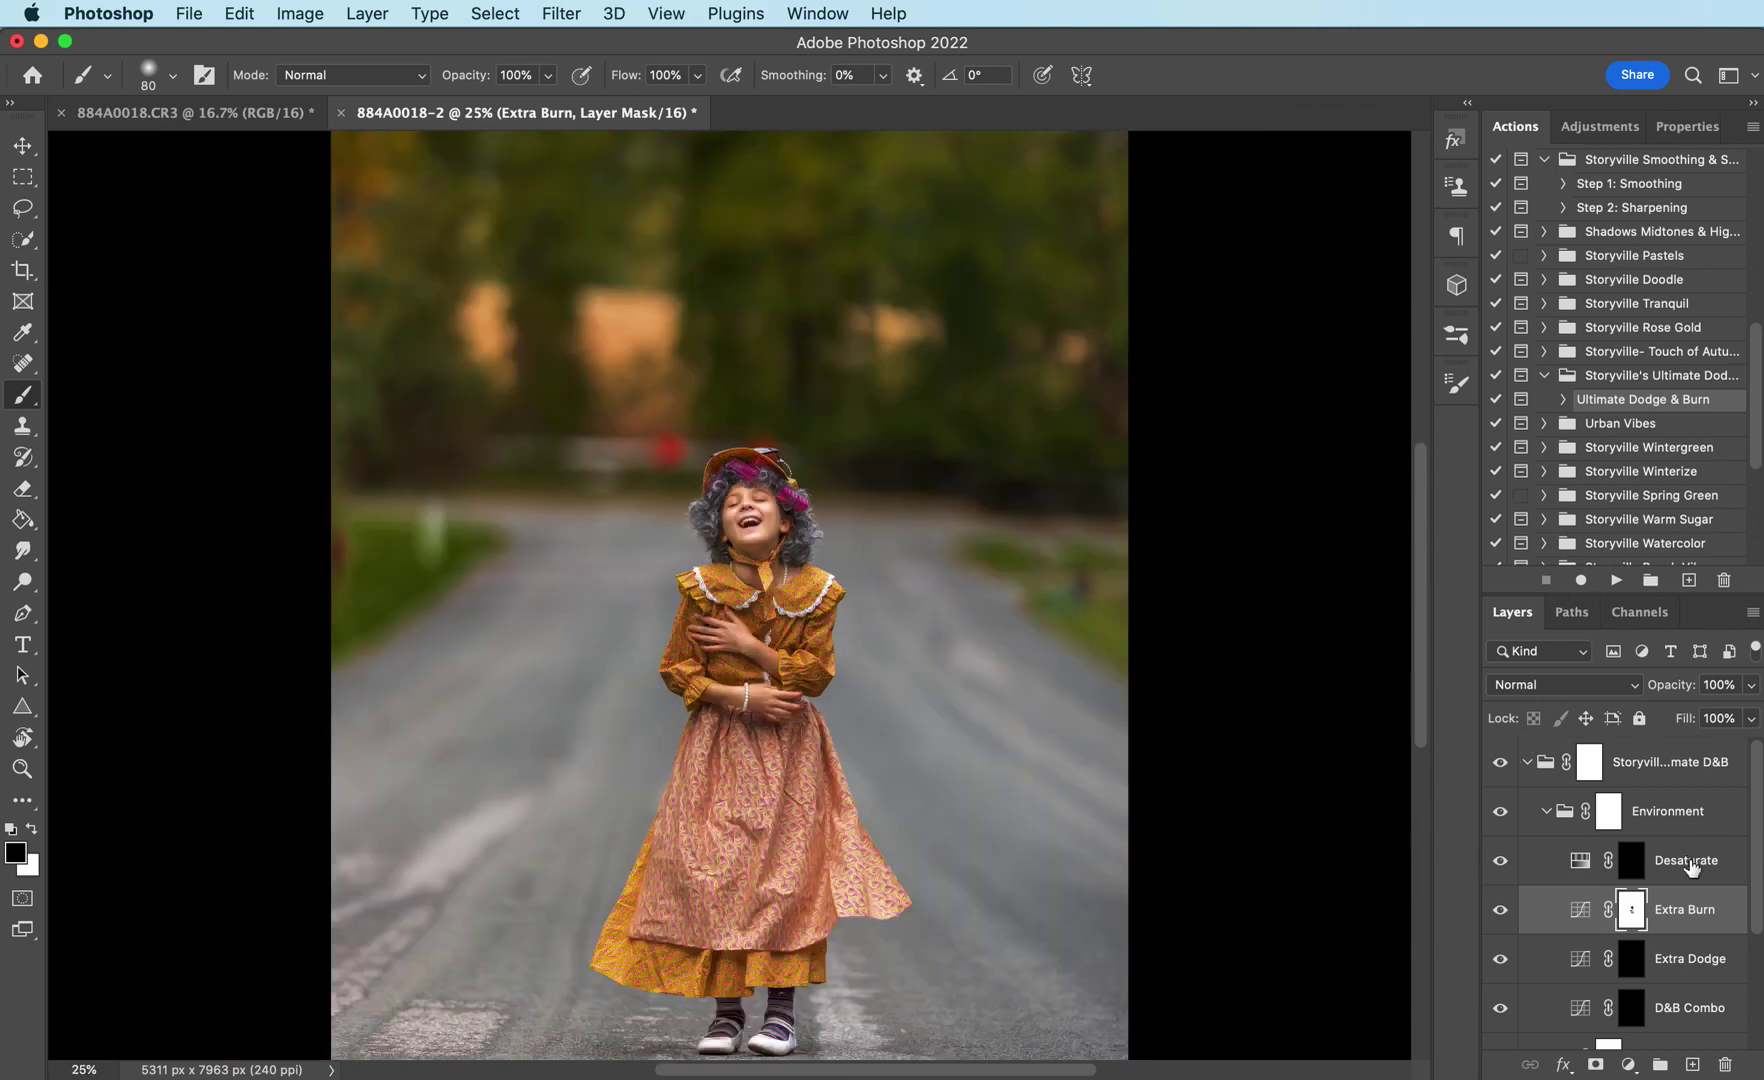
Target the Extra Dodge mask in D&B Clothing with white as the painting colour
left_click(1548, 812)
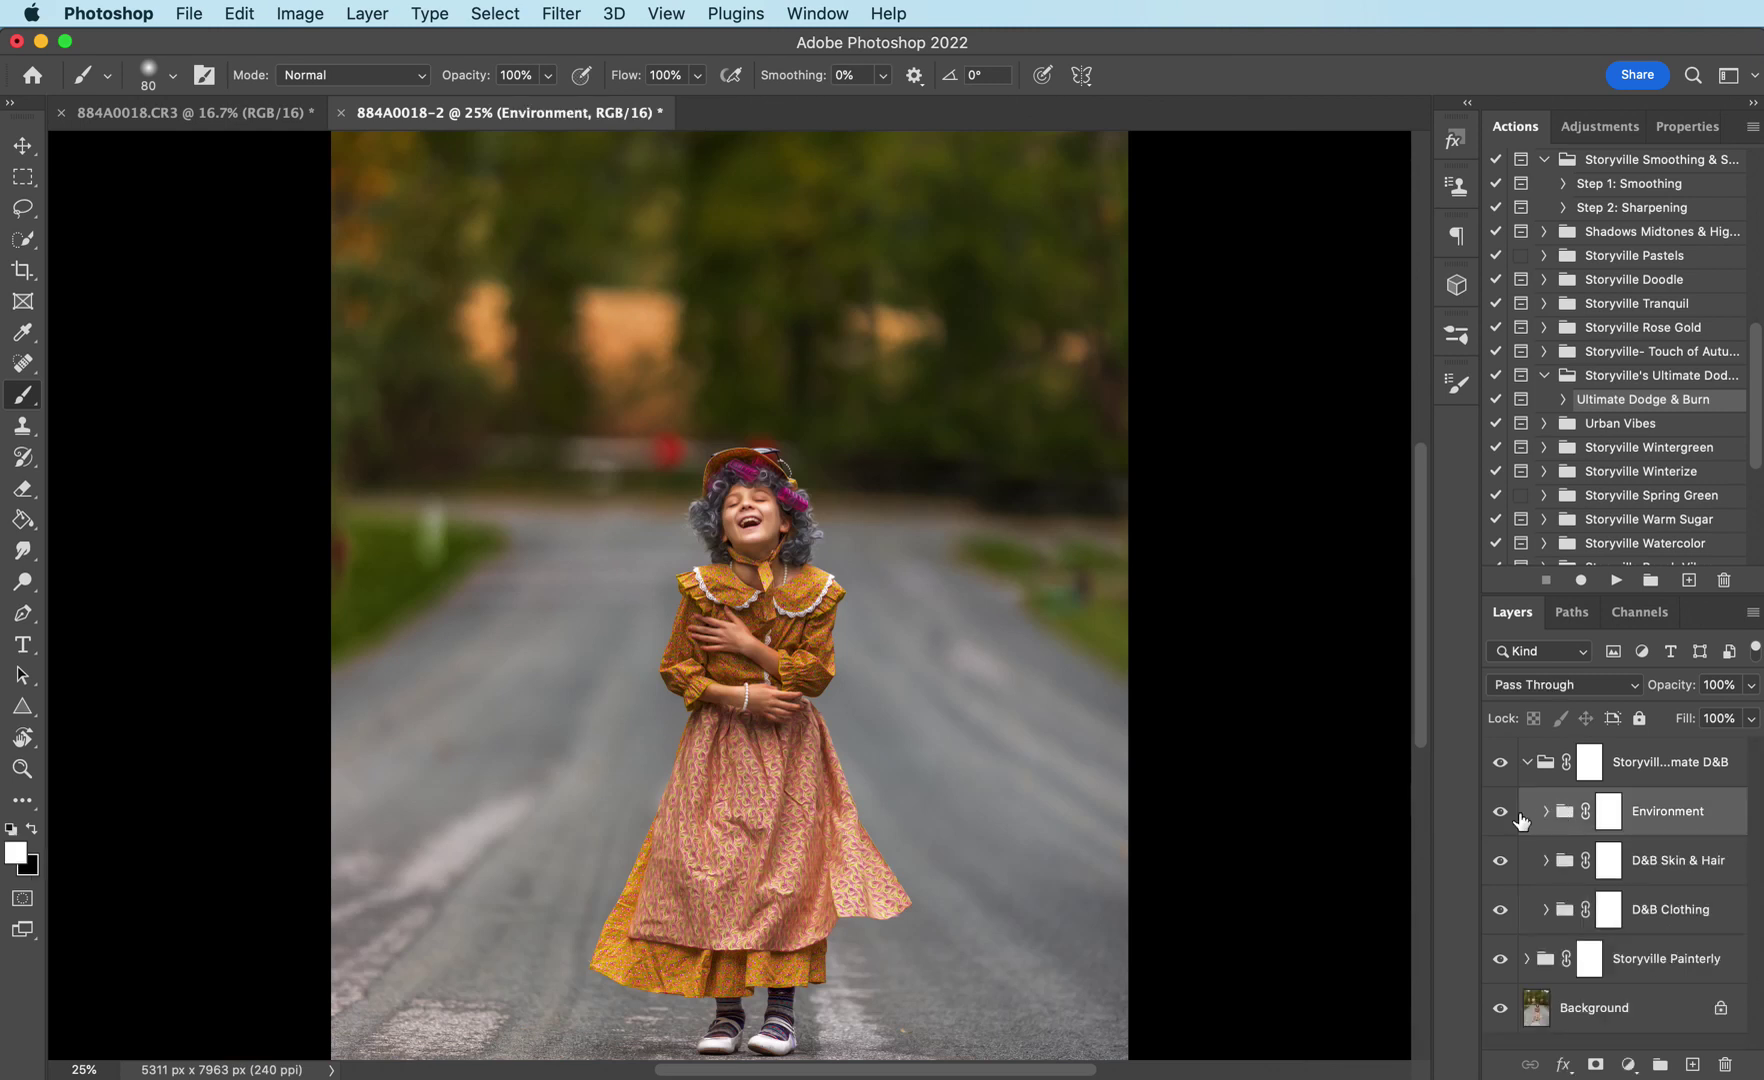
left_click(1546, 911)
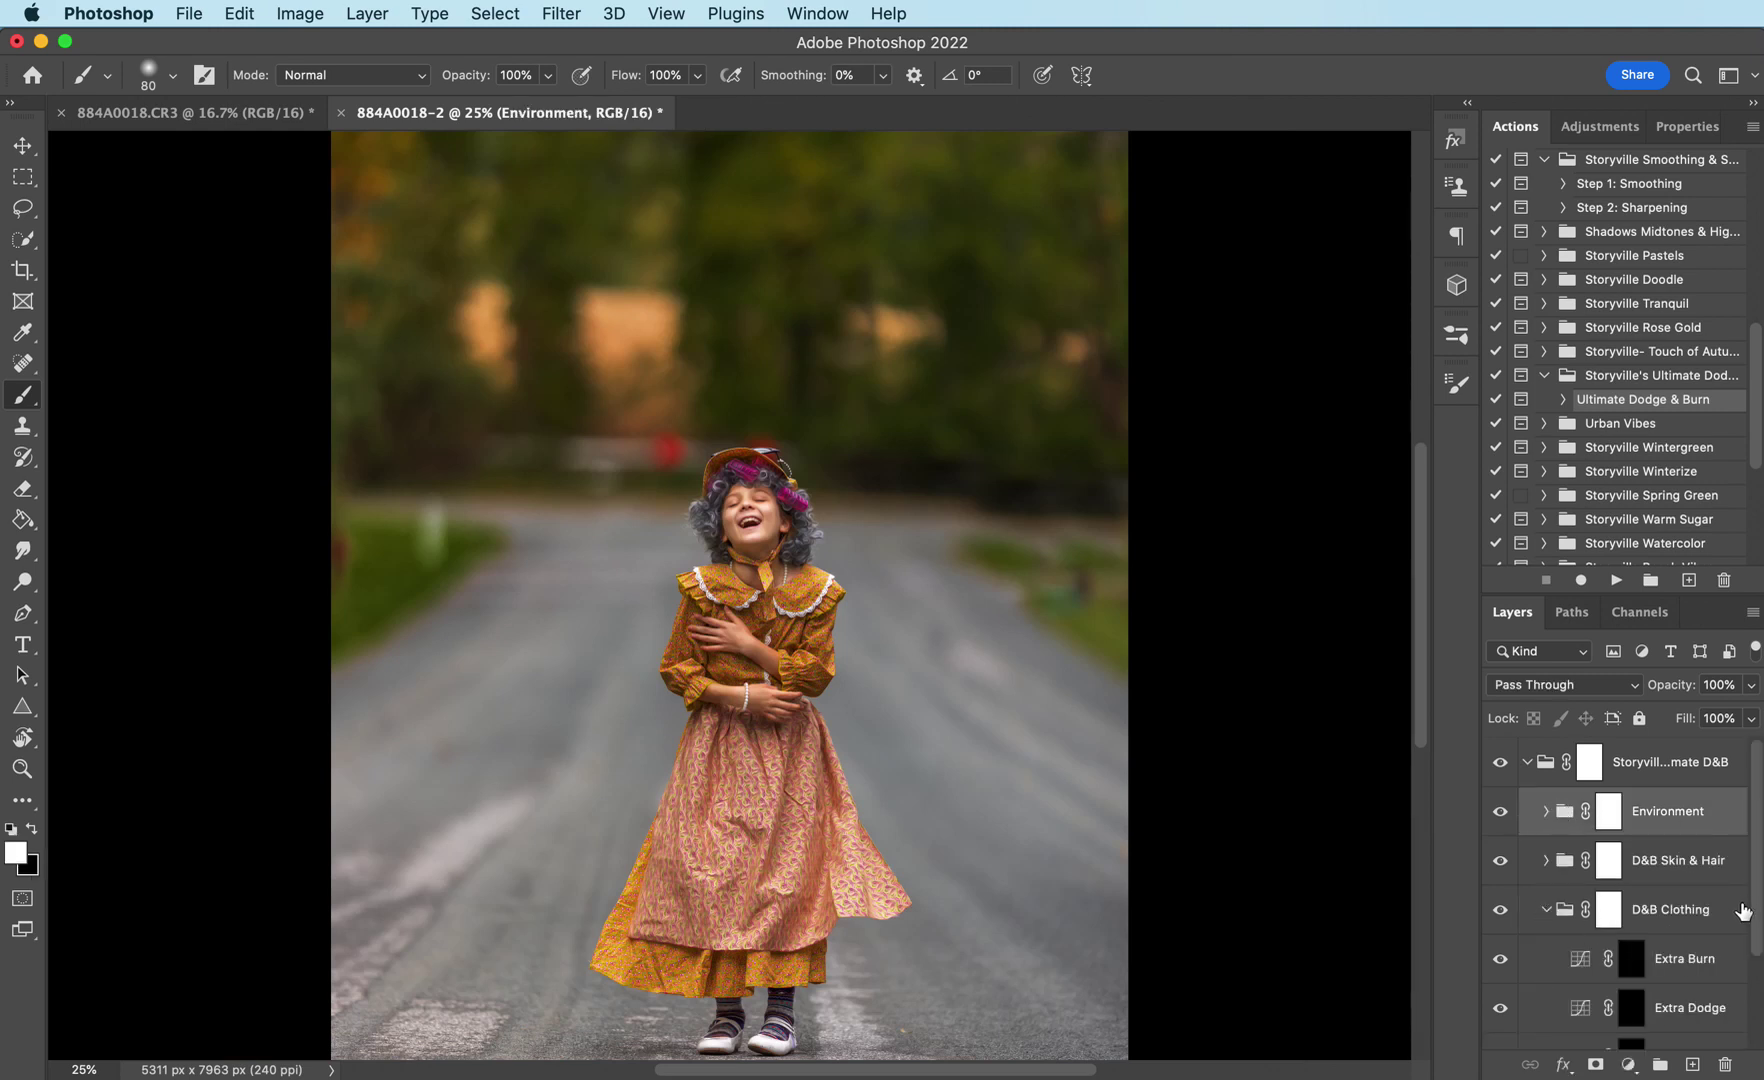
scroll(1743, 910, "down", 1)
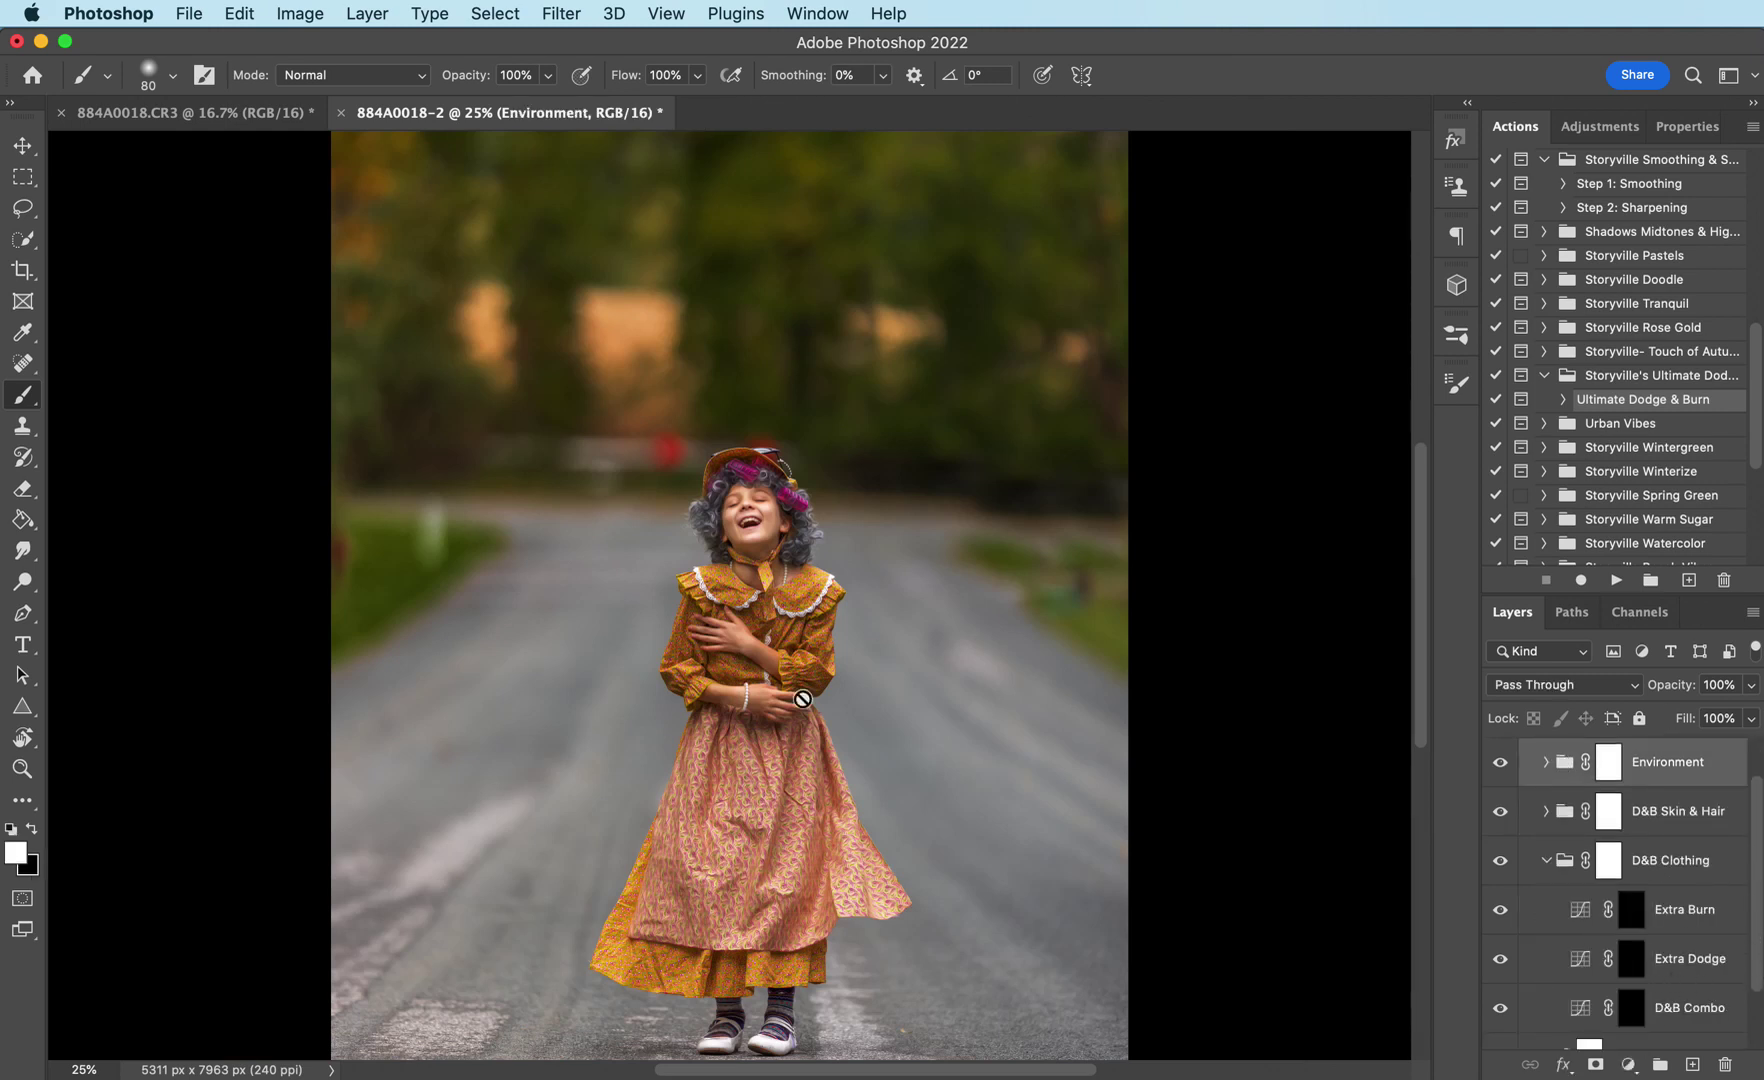
left_click(1630, 960)
key("x")
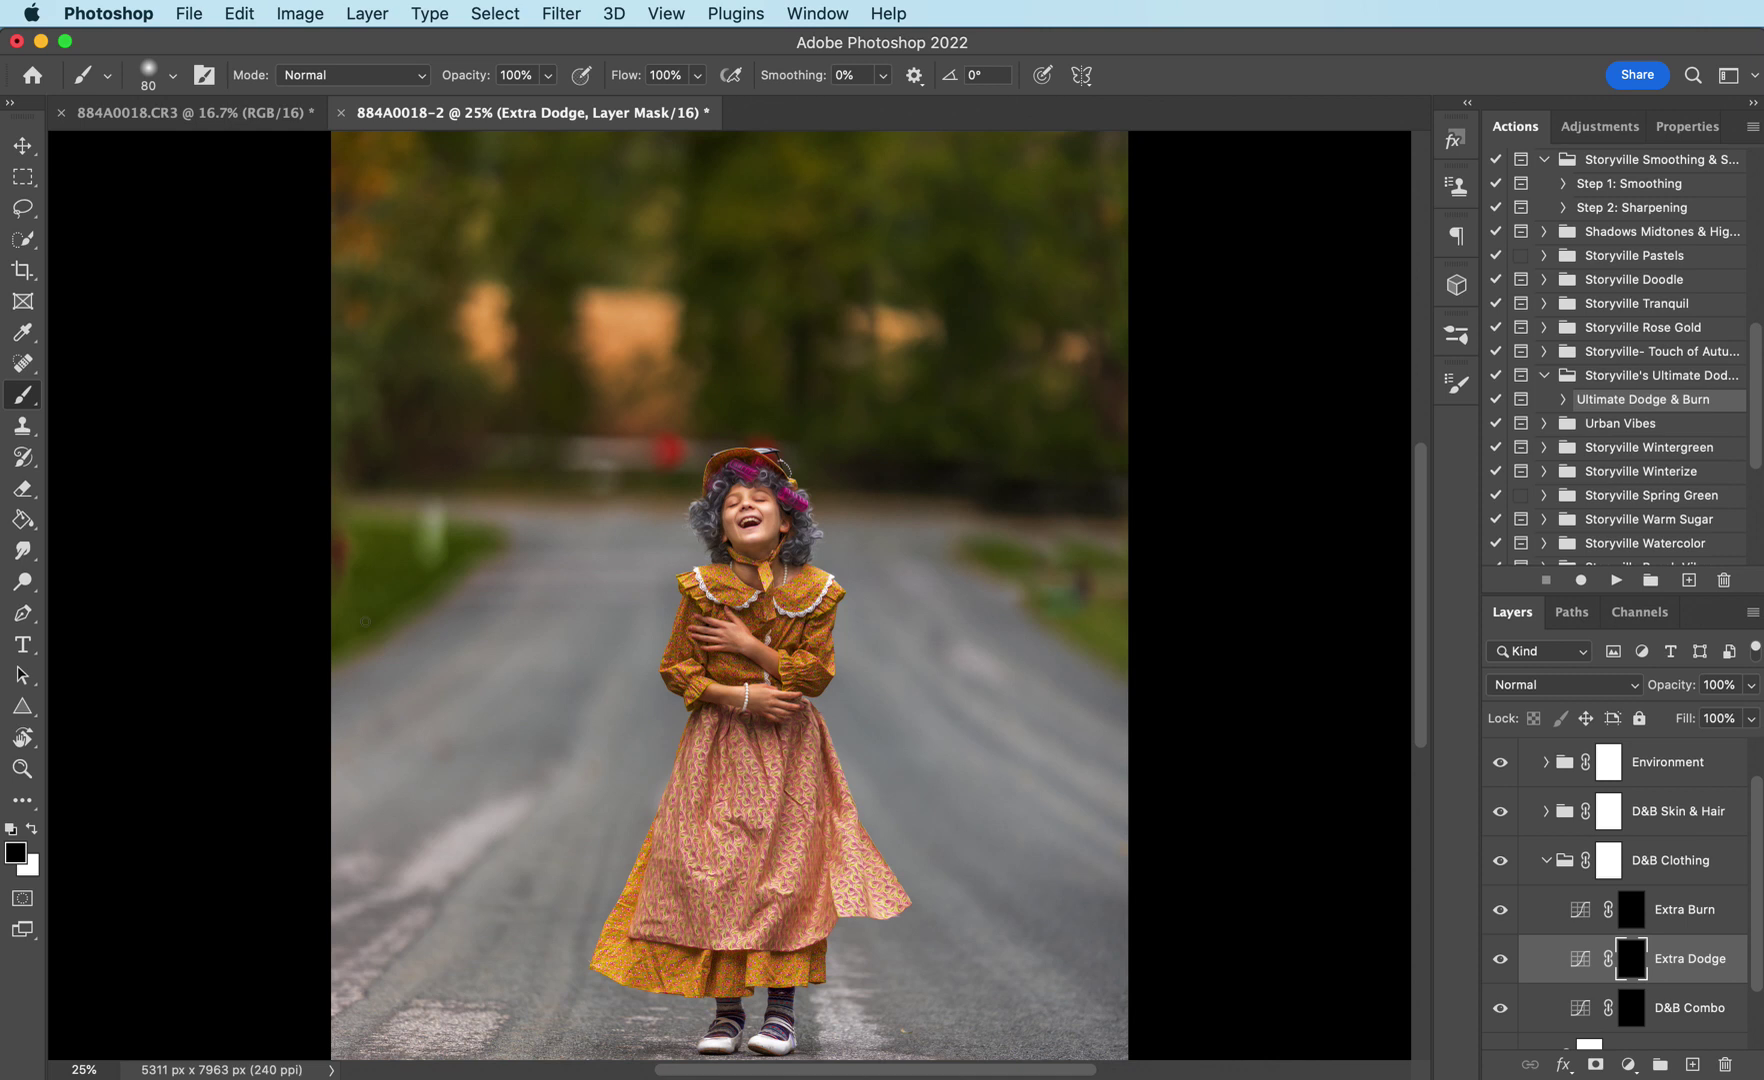
key("x")
Paint white over the dress and collar on the Extra Dodge mask
key("bracketright")
key("bracketright")
key("bracketleft")
key("bracketleft")
mouse_move(725, 868)
left_mouse_down()
mouse_move(765, 800)
mouse_move(795, 830)
mouse_move(655, 955)
mouse_move(800, 955)
left_mouse_up()
key("bracketleft")
key("bracketleft")
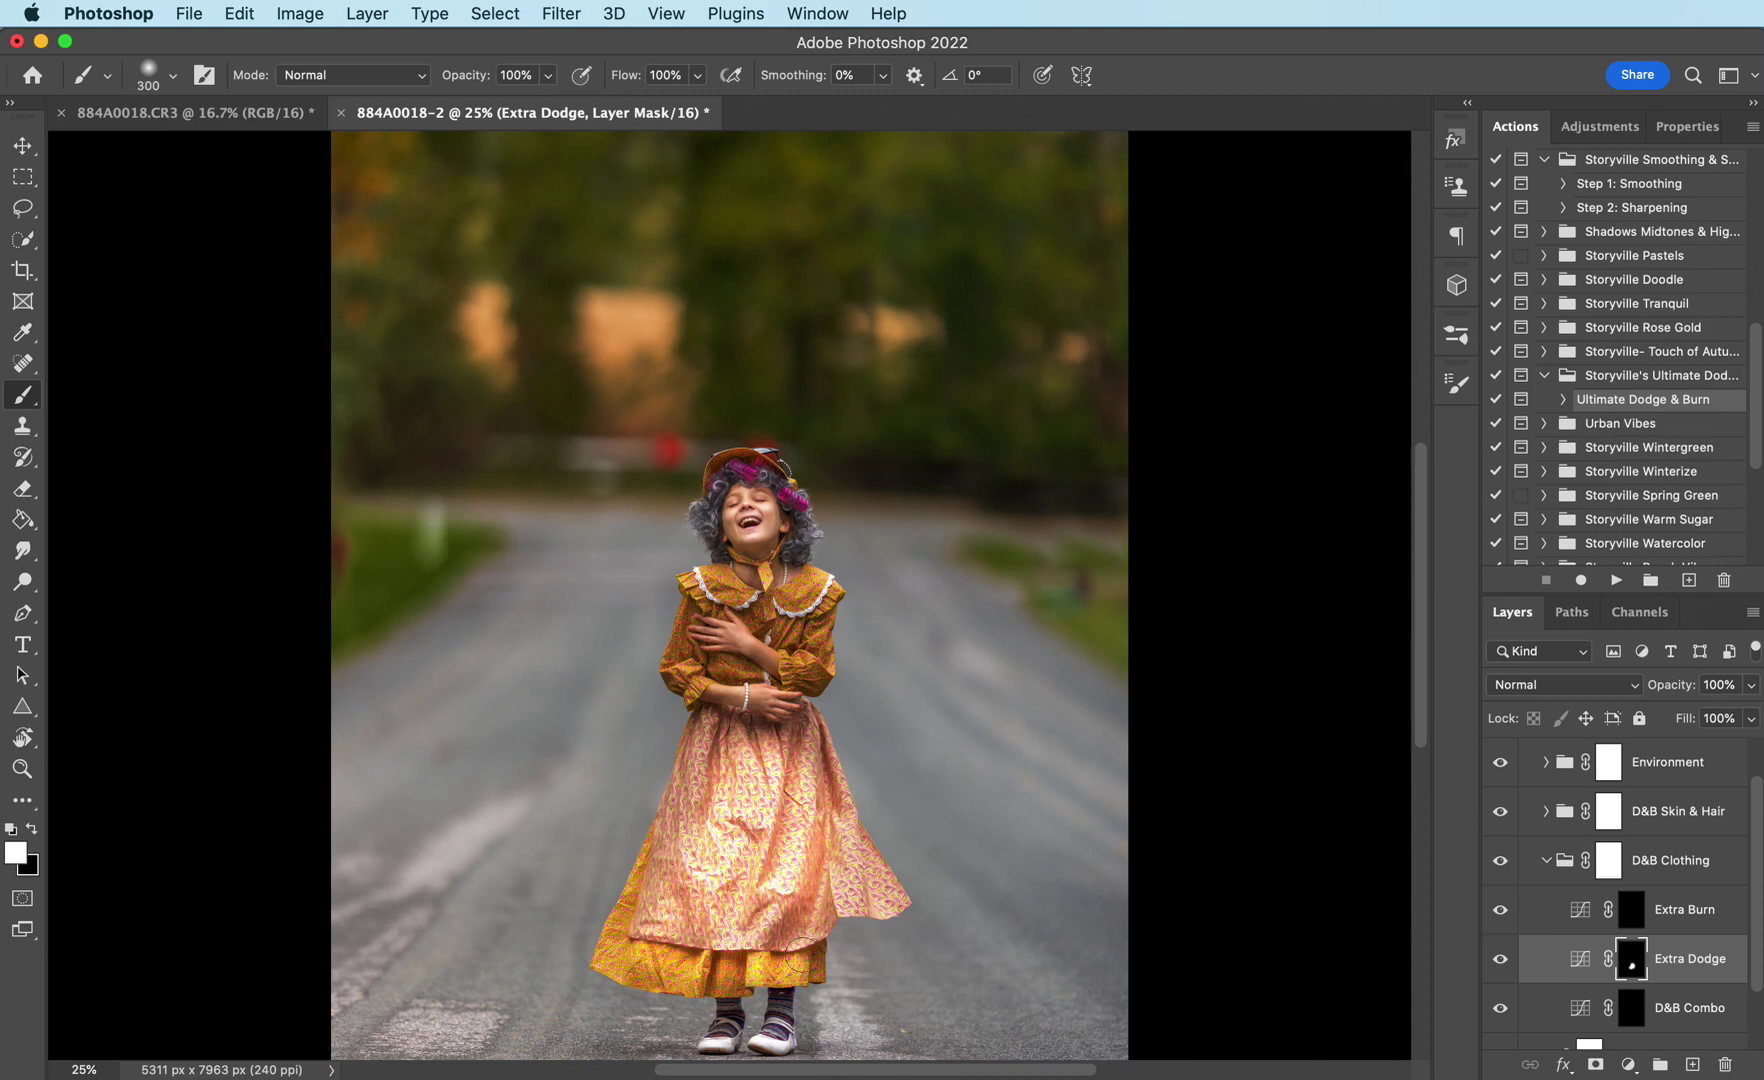
key("super+equal")
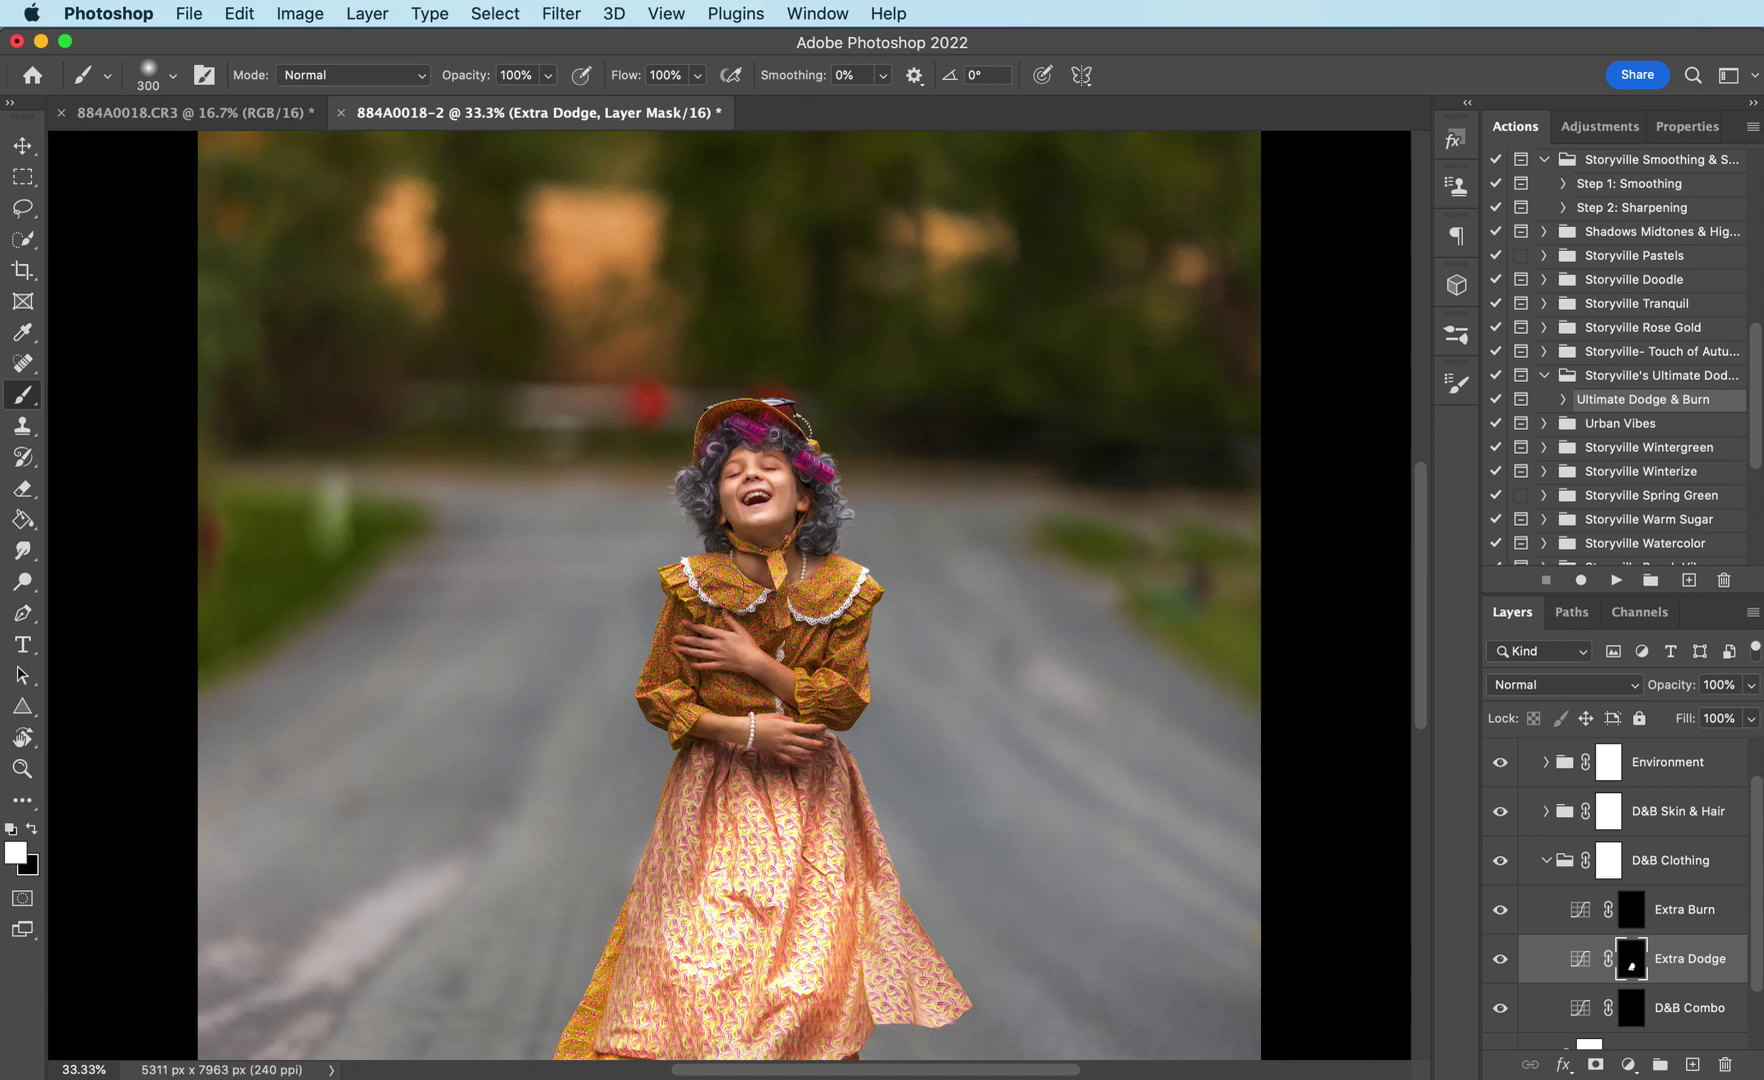
key("bracketleft")
key("bracketleft")
key("bracketleft")
mouse_move(685, 578)
left_mouse_down()
mouse_move(800, 642)
mouse_move(845, 595)
mouse_move(838, 690)
mouse_move(803, 635)
mouse_move(765, 688)
mouse_move(730, 700)
mouse_move(668, 678)
mouse_move(655, 695)
mouse_move(685, 608)
left_mouse_up()
key("bracketleft")
key("bracketleft")
key("bracketleft")
key("bracketleft")
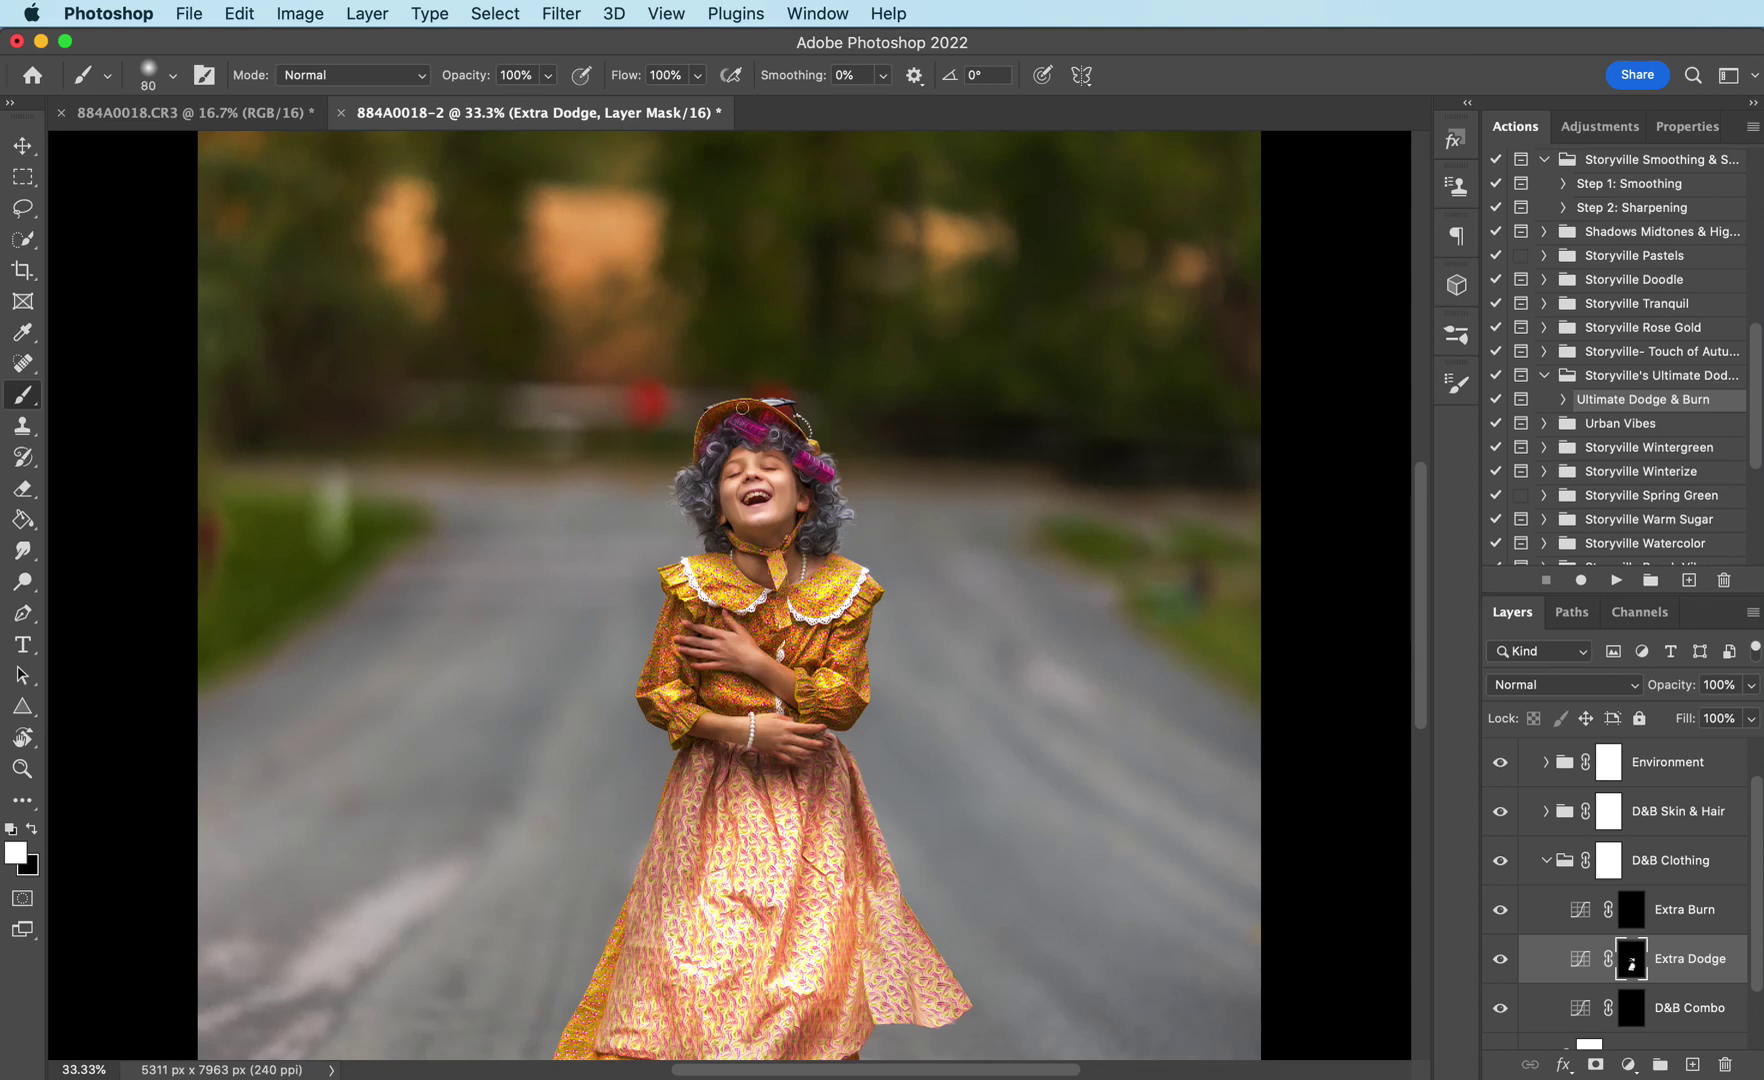
Brighten the hat brim, right sock, skirt hem, bodice and apron edge on the dodge mask
mouse_move(742, 408)
left_mouse_down()
mouse_move(712, 425)
mouse_move(744, 405)
left_mouse_up()
left_click_drag(1421, 568, 1437, 684)
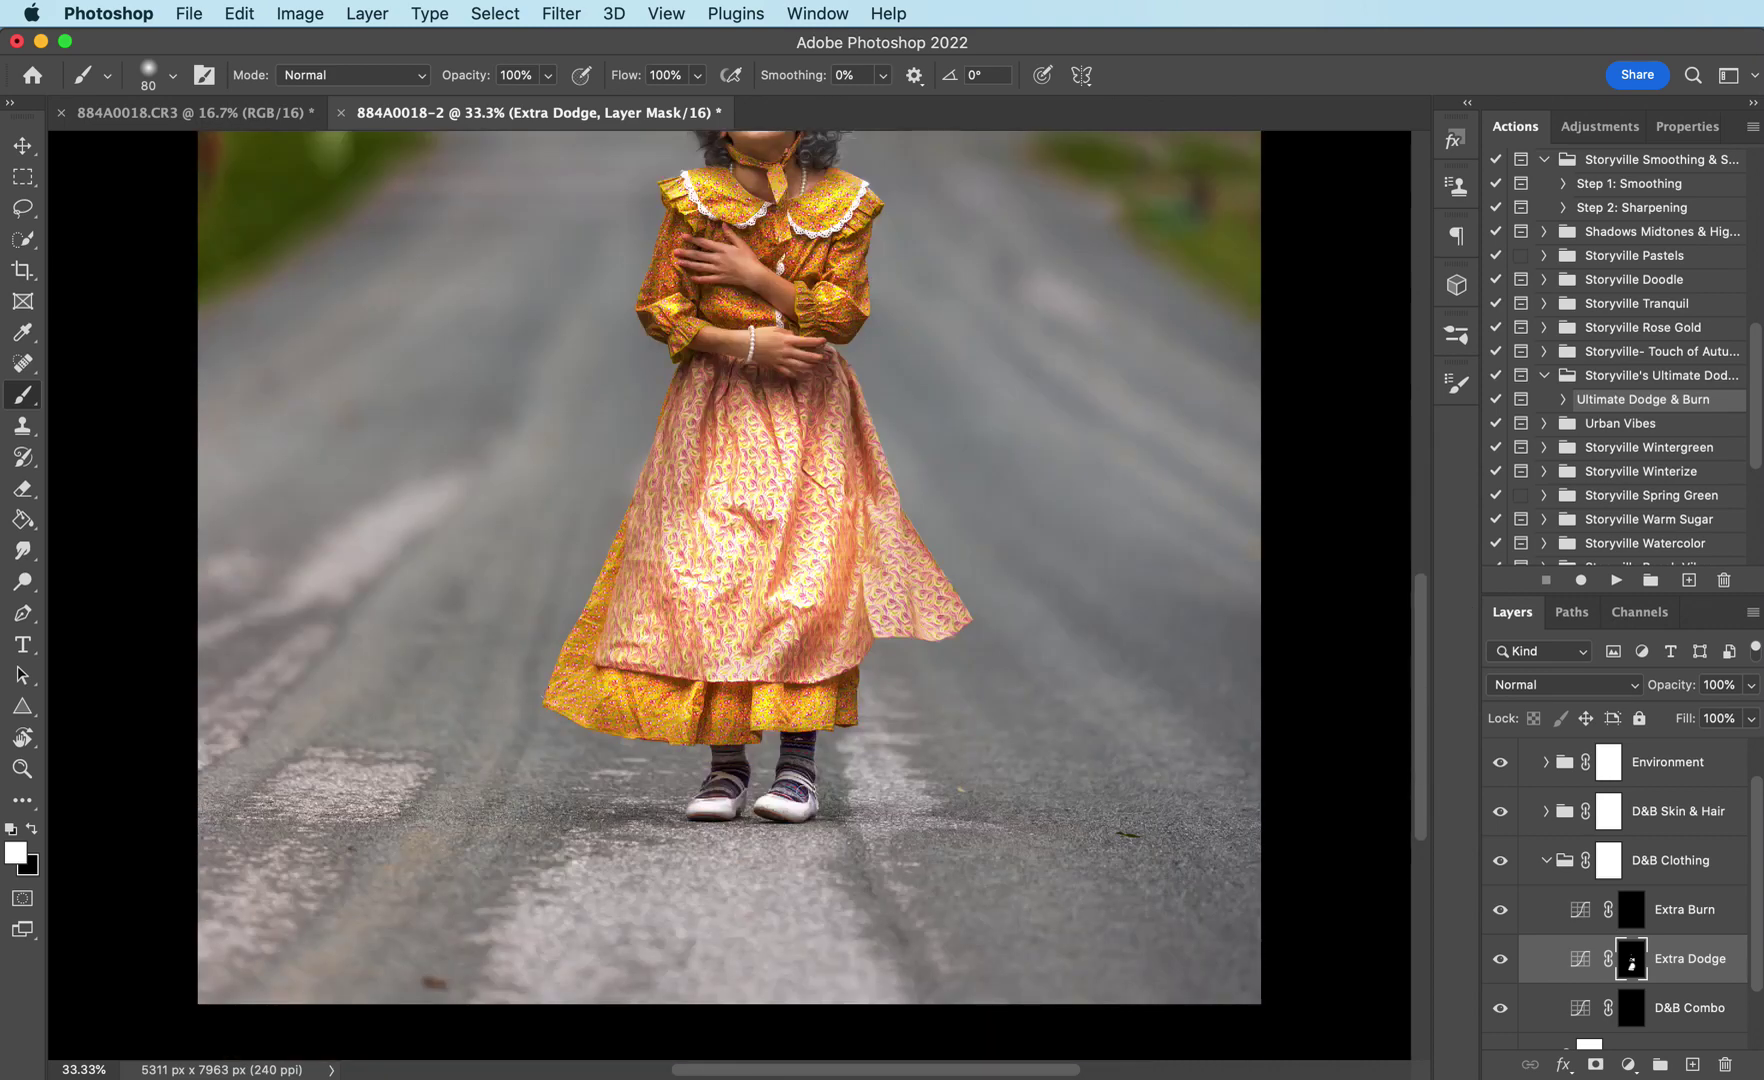
mouse_move(791, 792)
left_mouse_down()
mouse_move(797, 755)
mouse_move(731, 787)
mouse_move(725, 728)
left_mouse_up()
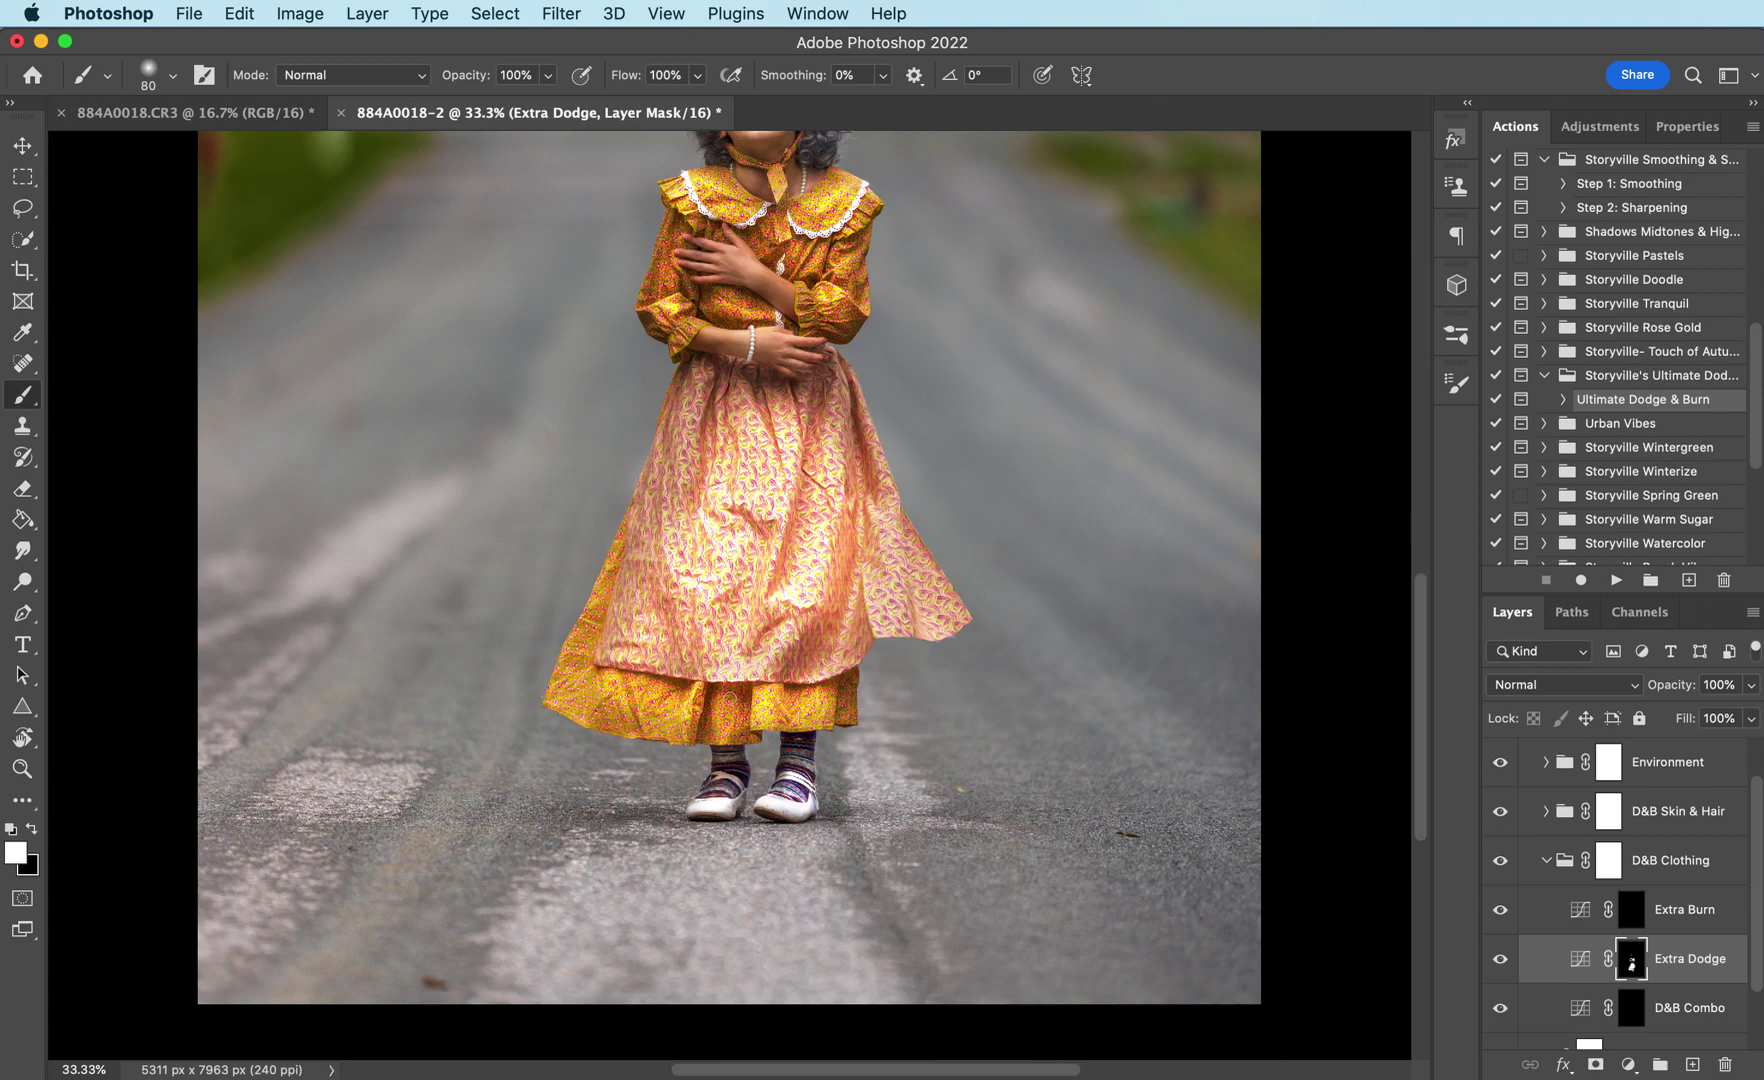
left_click_drag(844, 697, 837, 678)
key("bracketright")
mouse_move(672, 541)
left_mouse_down()
mouse_move(697, 444)
mouse_move(685, 393)
mouse_move(841, 448)
mouse_move(832, 477)
mouse_move(833, 406)
left_mouse_up()
left_click_drag(897, 568, 872, 606)
key("super+minus")
Lower the Extra Dodge layer to 83% opacity and set a larger, weaker black brush
mouse_move(1678, 693)
left_mouse_down()
mouse_move(1535, 690)
mouse_move(1613, 693)
left_mouse_up()
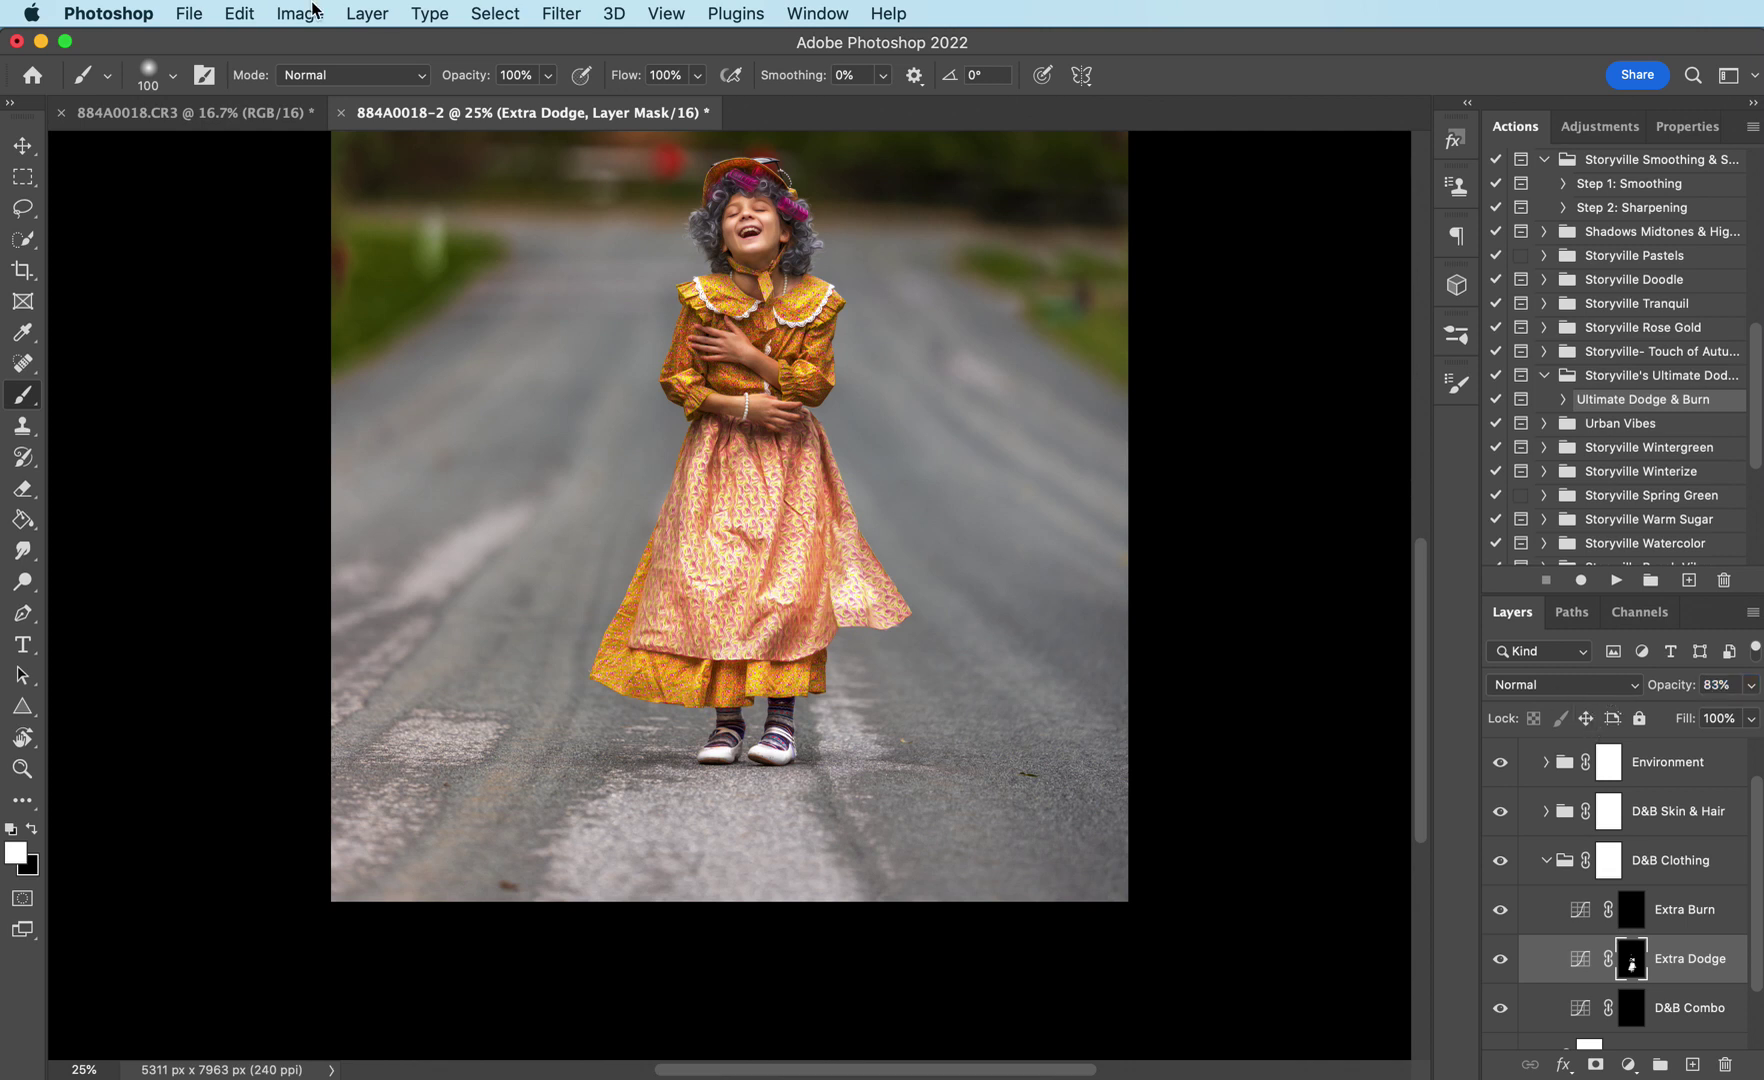
left_click(30, 828)
left_click_drag(457, 77, 413, 80)
key("bracketright")
key("bracketright")
key("bracketright")
key("bracketright")
key("bracketright")
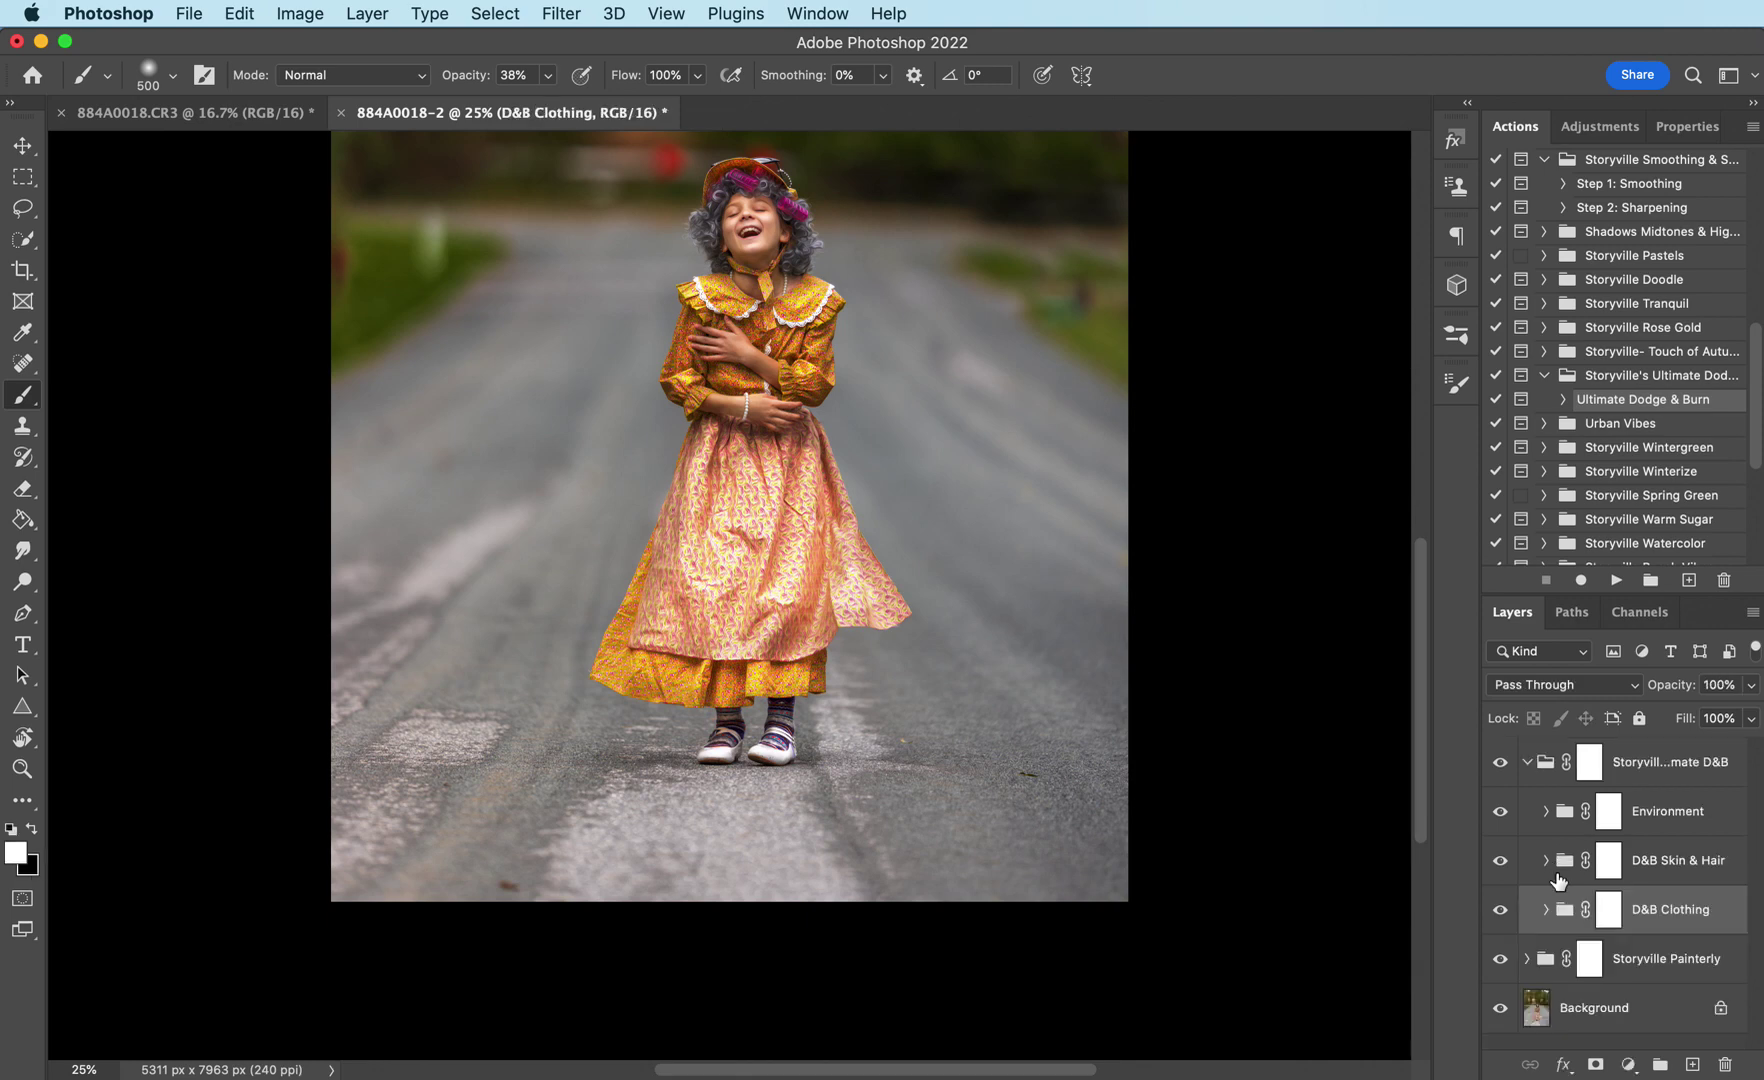
Target the Burn 2 mask in D&B Skin & Hair with white at full strength
left_click(1546, 860)
left_click(1546, 862)
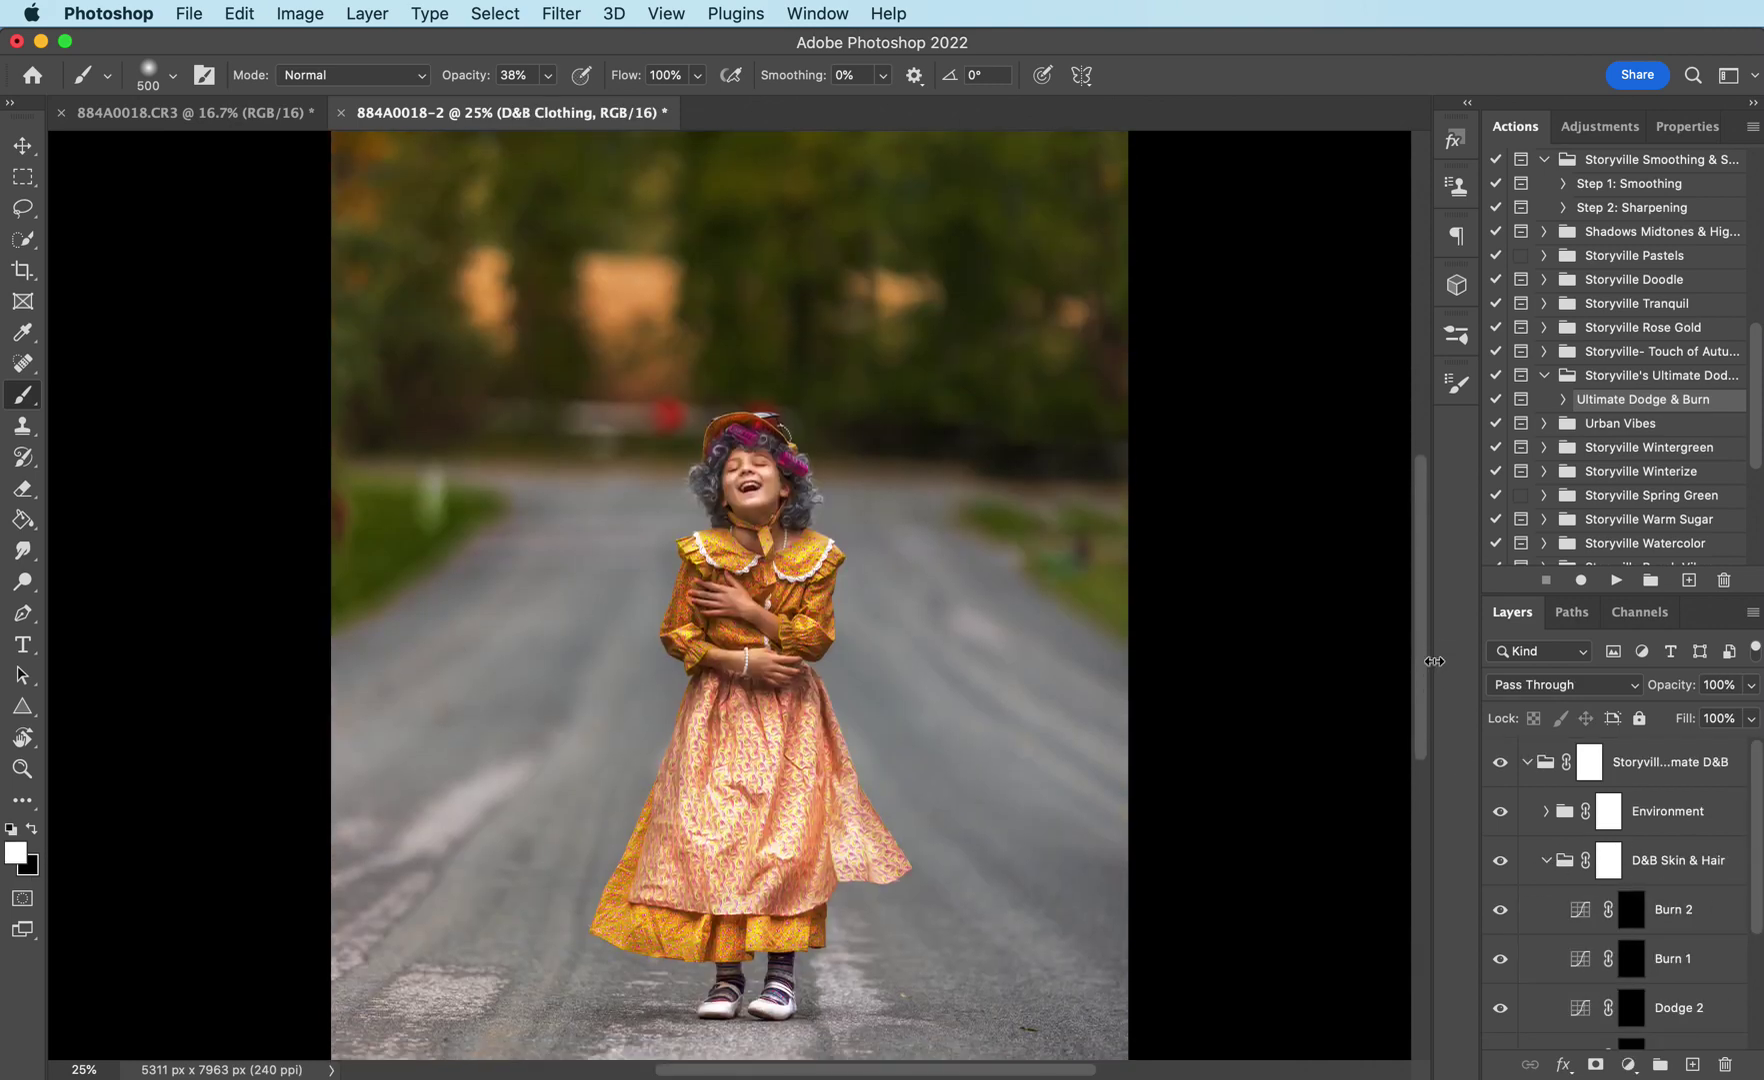
key("super+equal")
key("super+equal")
left_click(1631, 909)
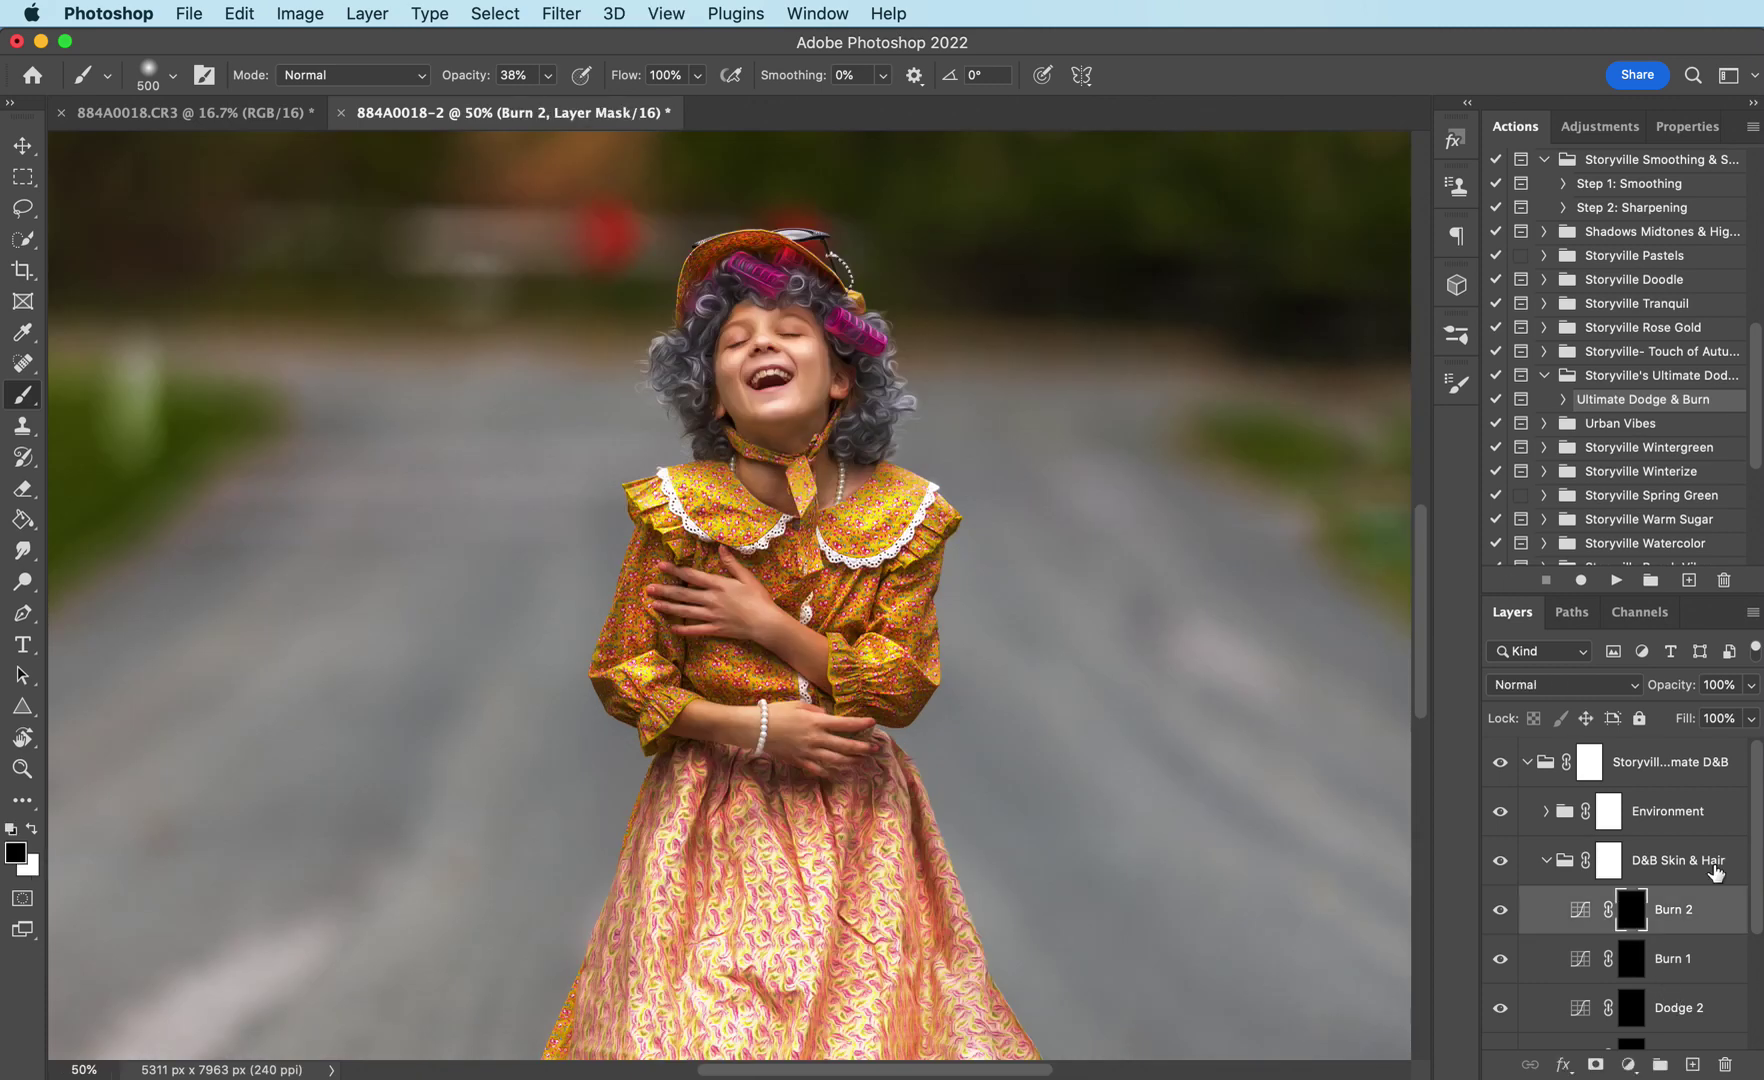
key("x")
left_click(31, 829)
left_click_drag(470, 80, 600, 95)
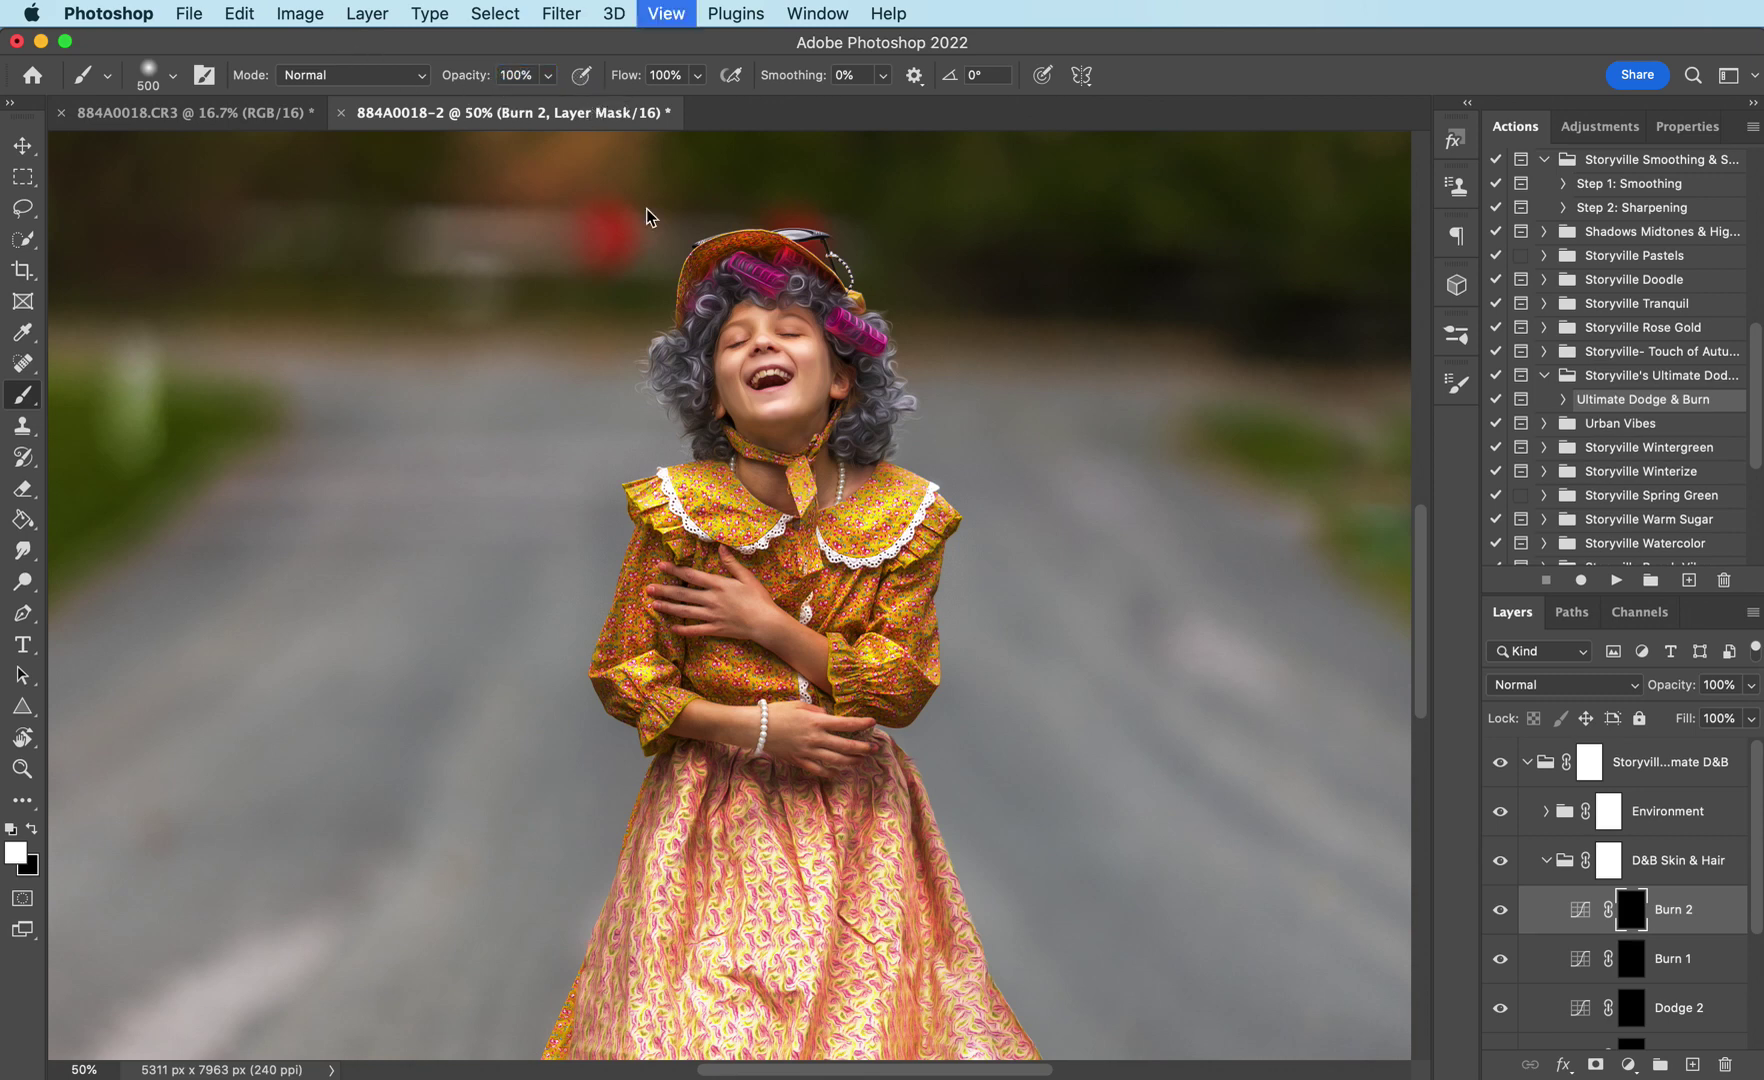
Zoom the face to 100% and set the brush to size 70 for burning the face and chin
key("super+plus")
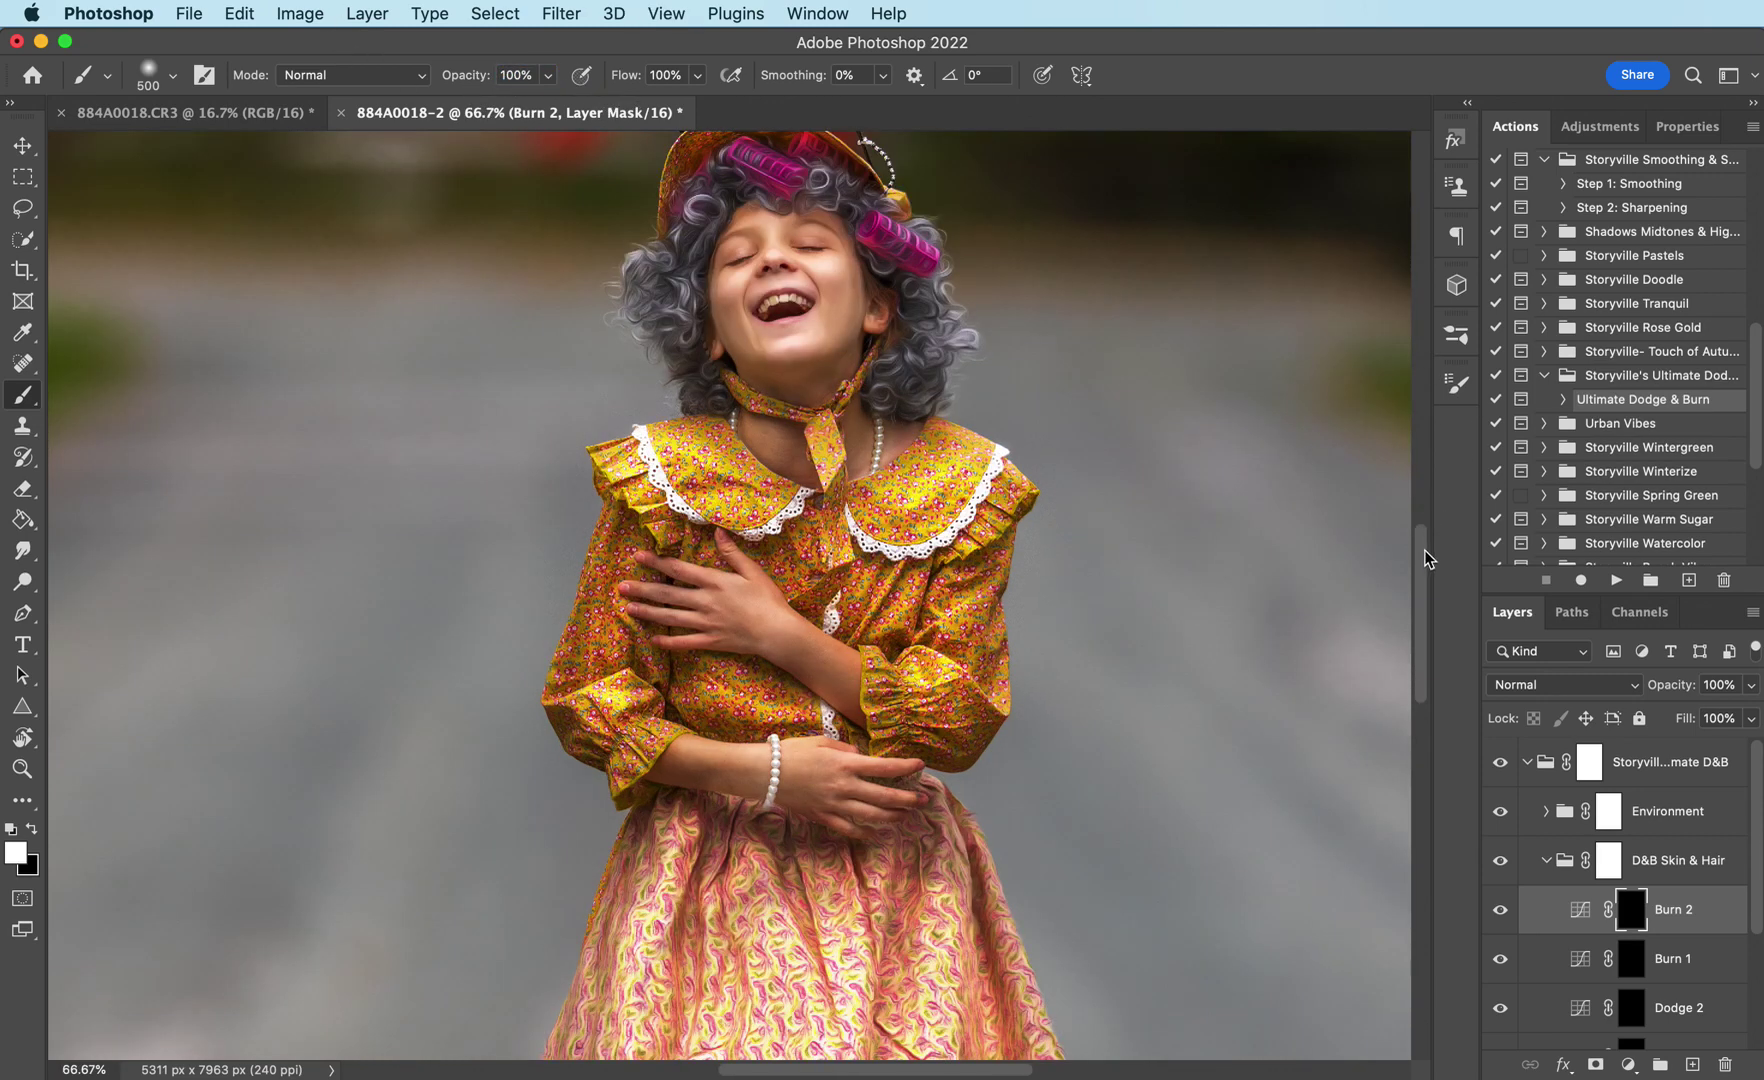
mouse_move(1425, 556)
left_mouse_down()
mouse_move(1424, 510)
mouse_move(1425, 526)
left_mouse_up()
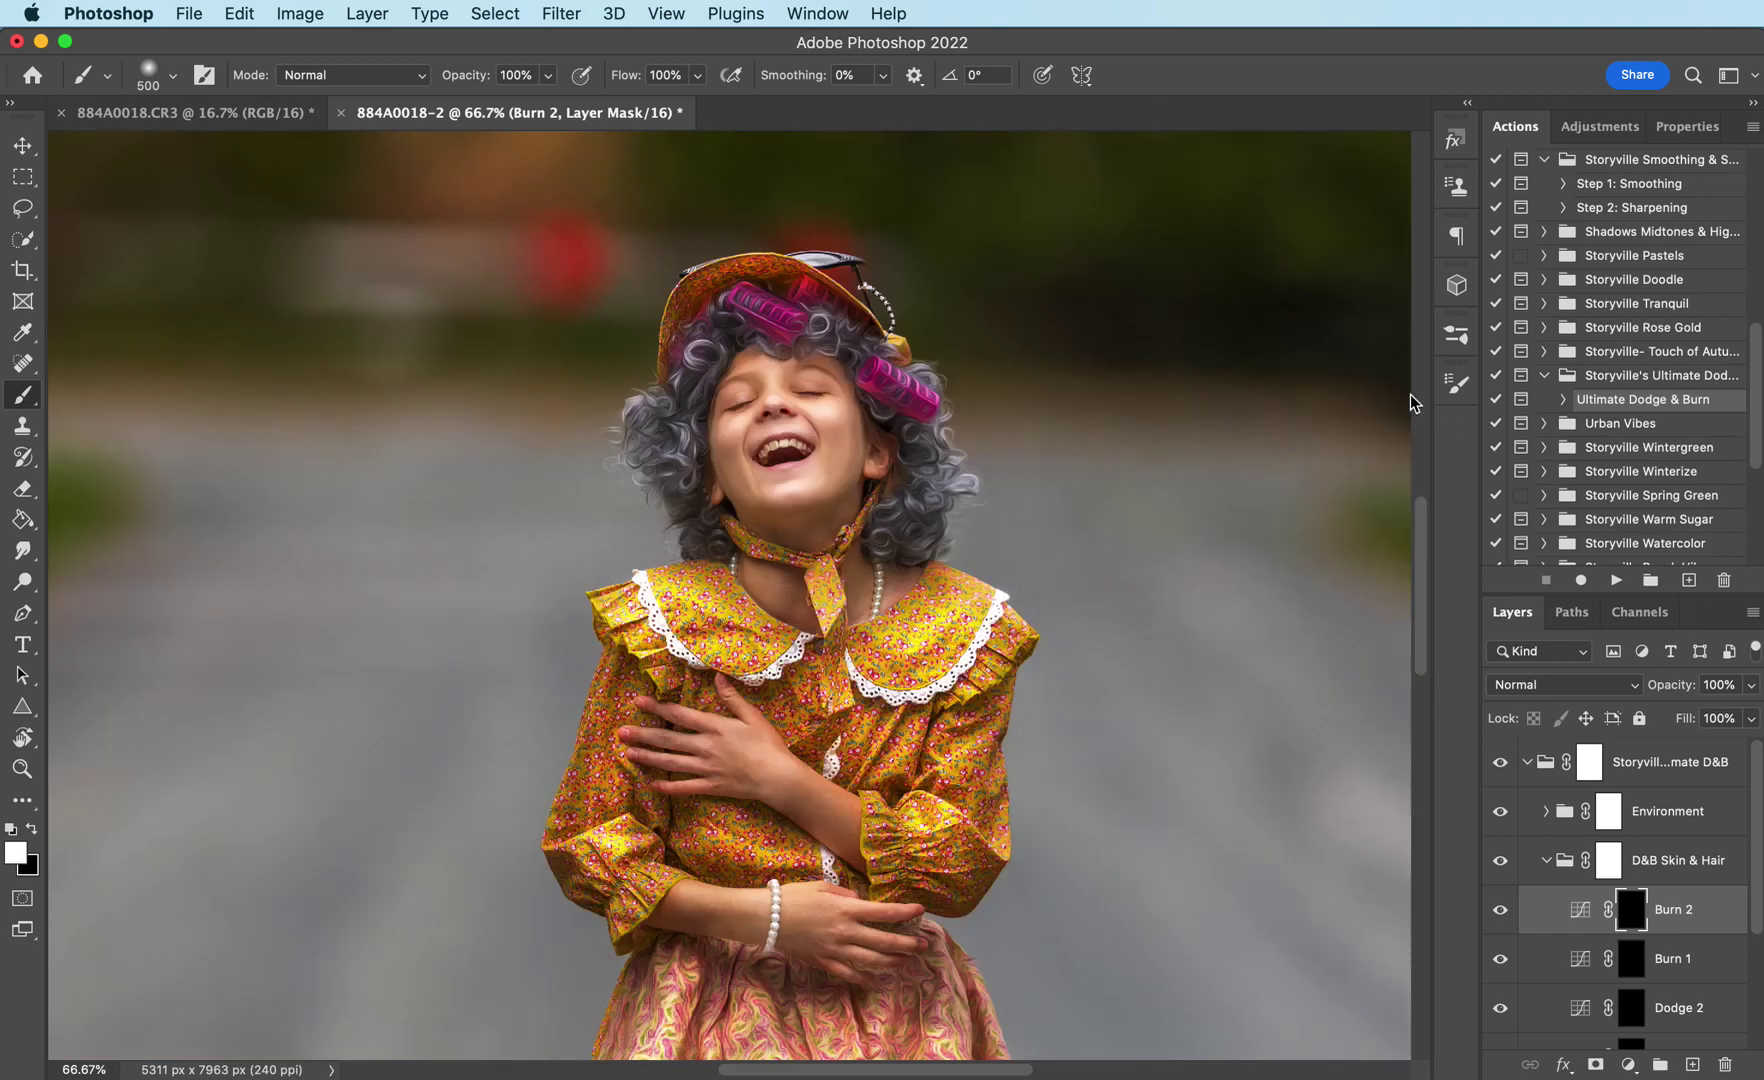
key("bracketleft")
key("bracketleft")
key("bracketleft")
key("bracketleft")
key("bracketleft")
key("bracketleft")
key("bracketleft")
key("bracketleft")
key("bracketleft")
key("bracketleft")
key("bracketleft")
key("bracketright")
key("bracketright")
key("bracketright")
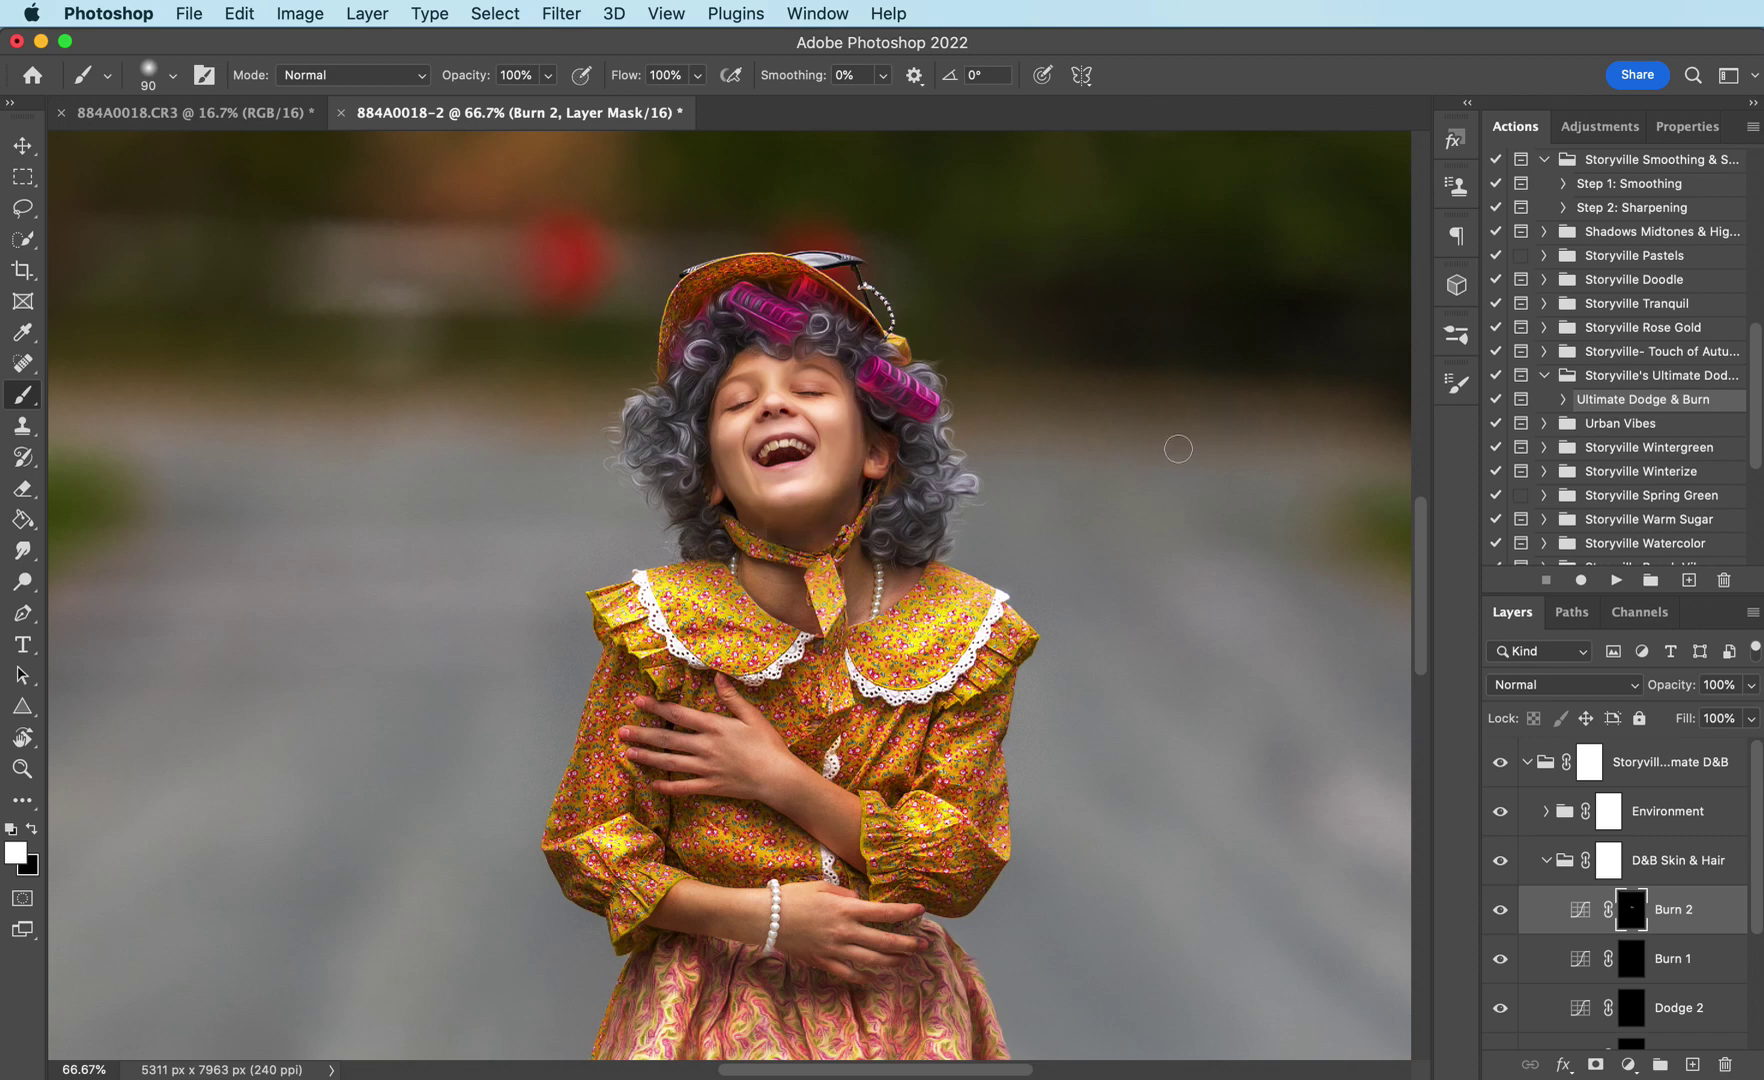
key("super+1")
scroll(1425, 531, "up", 5)
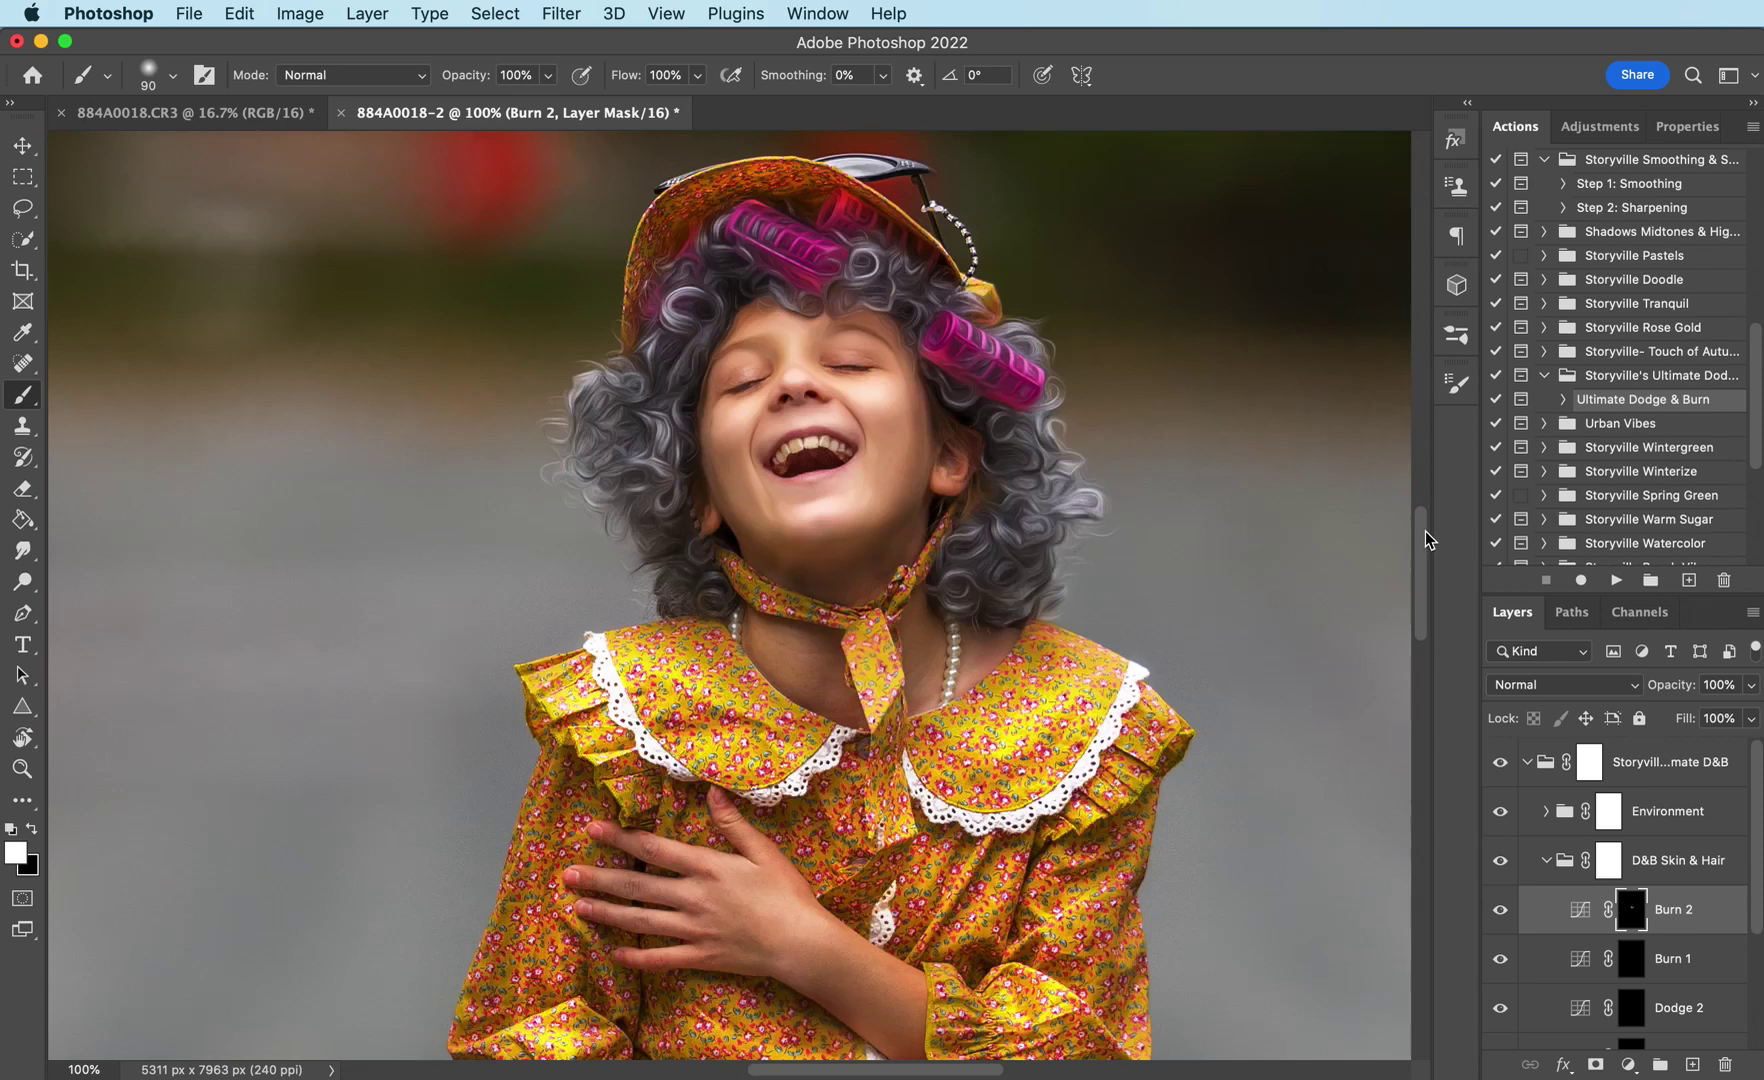
key("bracketleft")
key("bracketleft")
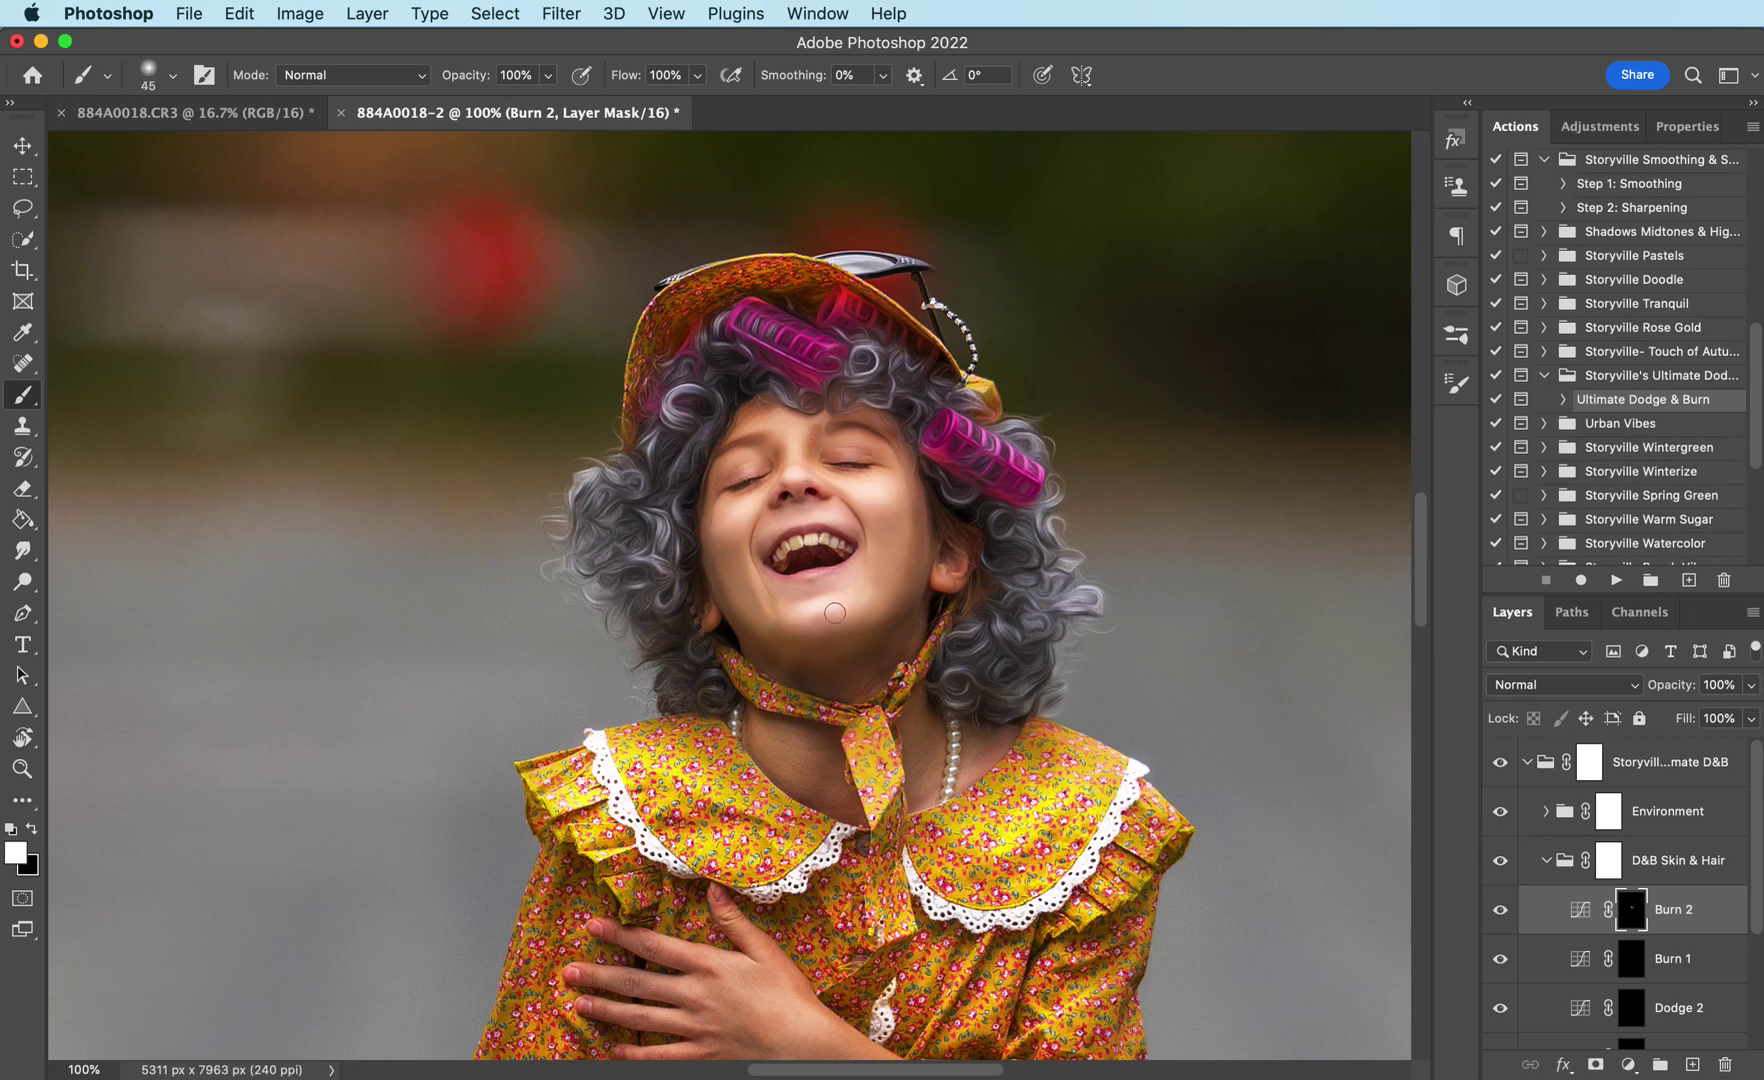
key("bracketright")
key("bracketright")
key("bracketright")
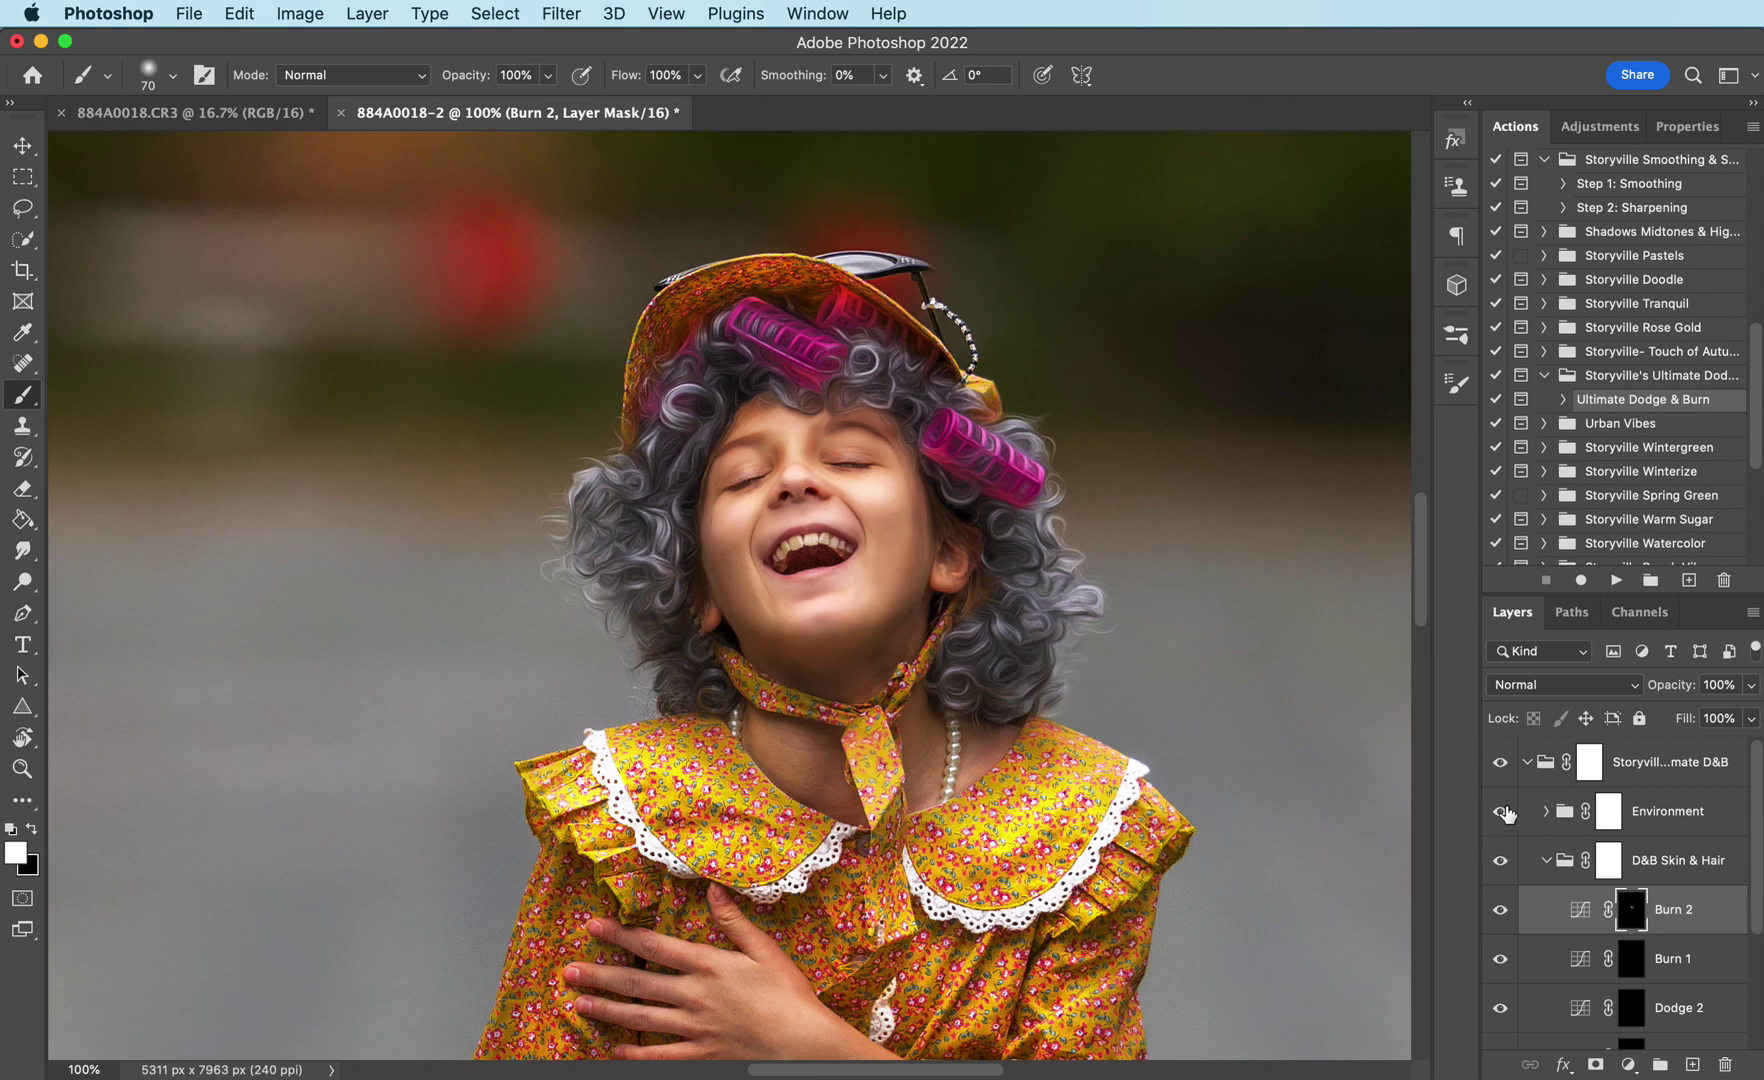
On the Dodge 2 mask, brighten the forehead, cheeks, chin and right side of the neck
left_click(1632, 1010)
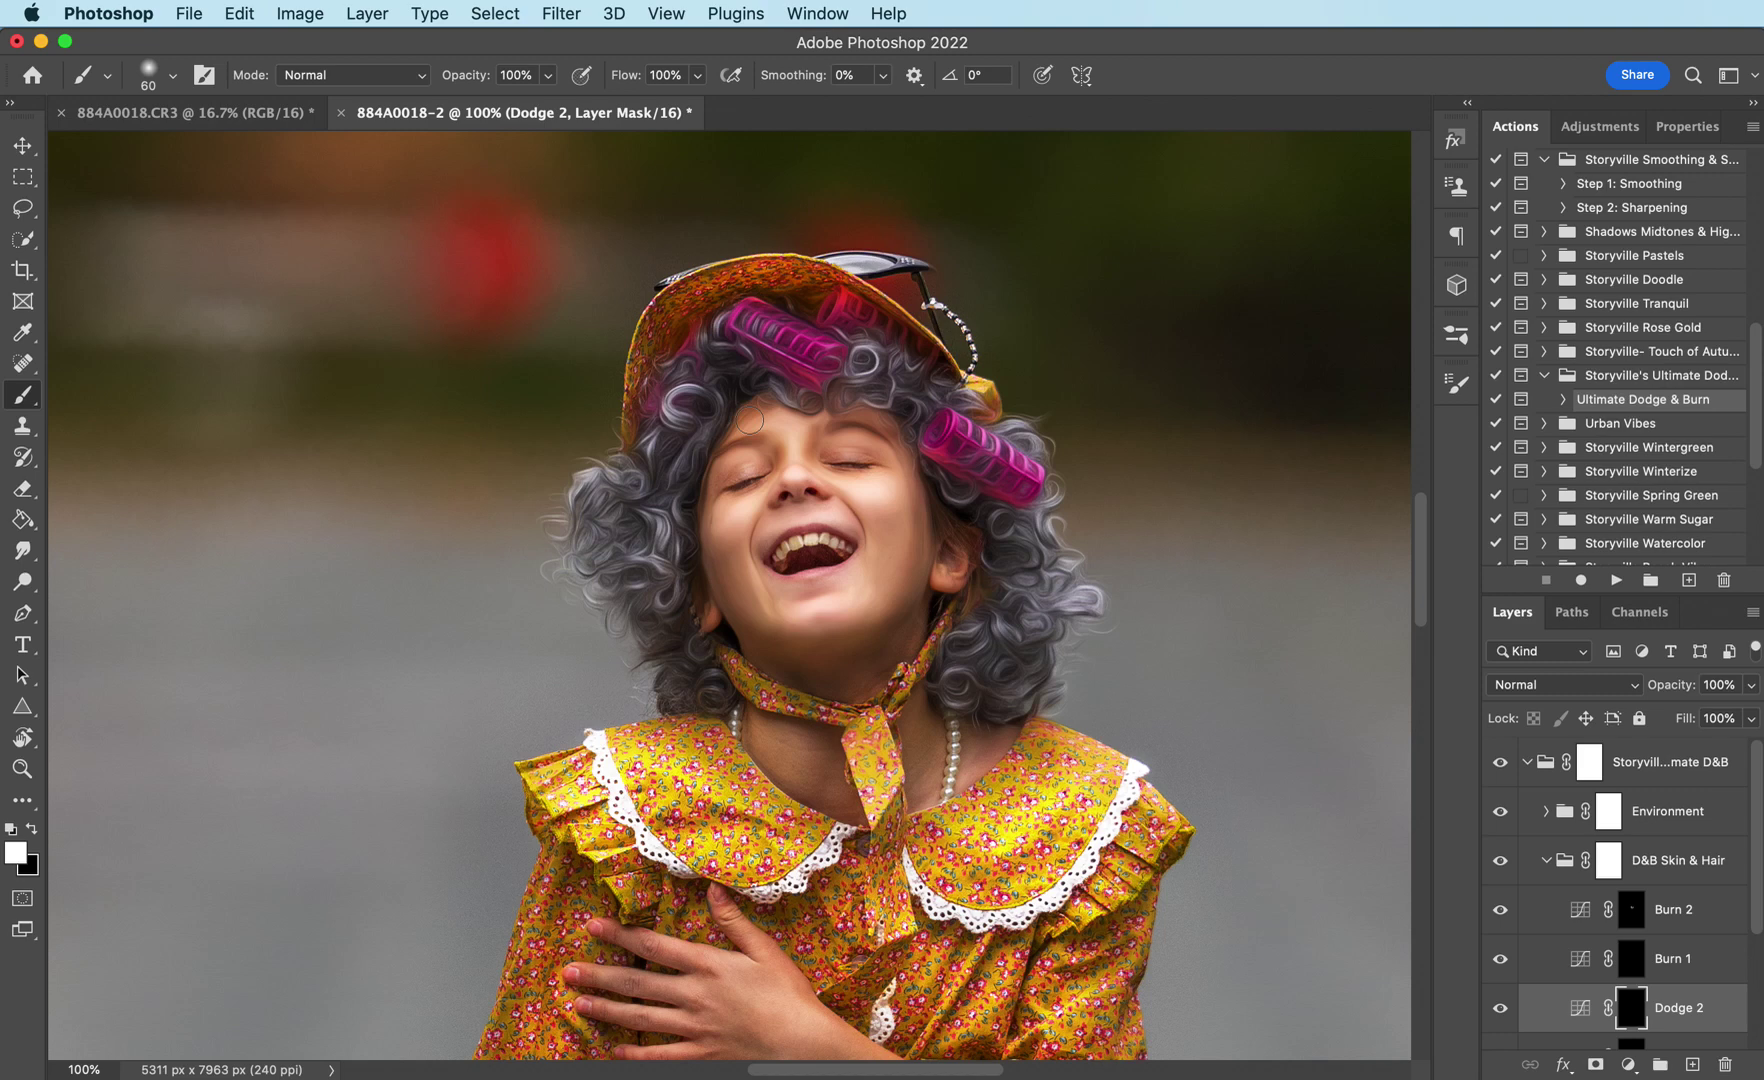
mouse_move(743, 415)
left_mouse_down()
mouse_move(797, 461)
mouse_move(866, 448)
mouse_move(843, 450)
mouse_move(822, 422)
mouse_move(838, 416)
mouse_move(760, 457)
mouse_move(730, 479)
mouse_move(726, 531)
mouse_move(748, 514)
mouse_move(768, 536)
mouse_move(840, 520)
left_mouse_up()
key("bracketright")
key("bracketright")
mouse_move(769, 588)
left_mouse_down()
mouse_move(824, 585)
mouse_move(743, 558)
mouse_move(907, 539)
mouse_move(895, 510)
mouse_move(880, 590)
left_mouse_up()
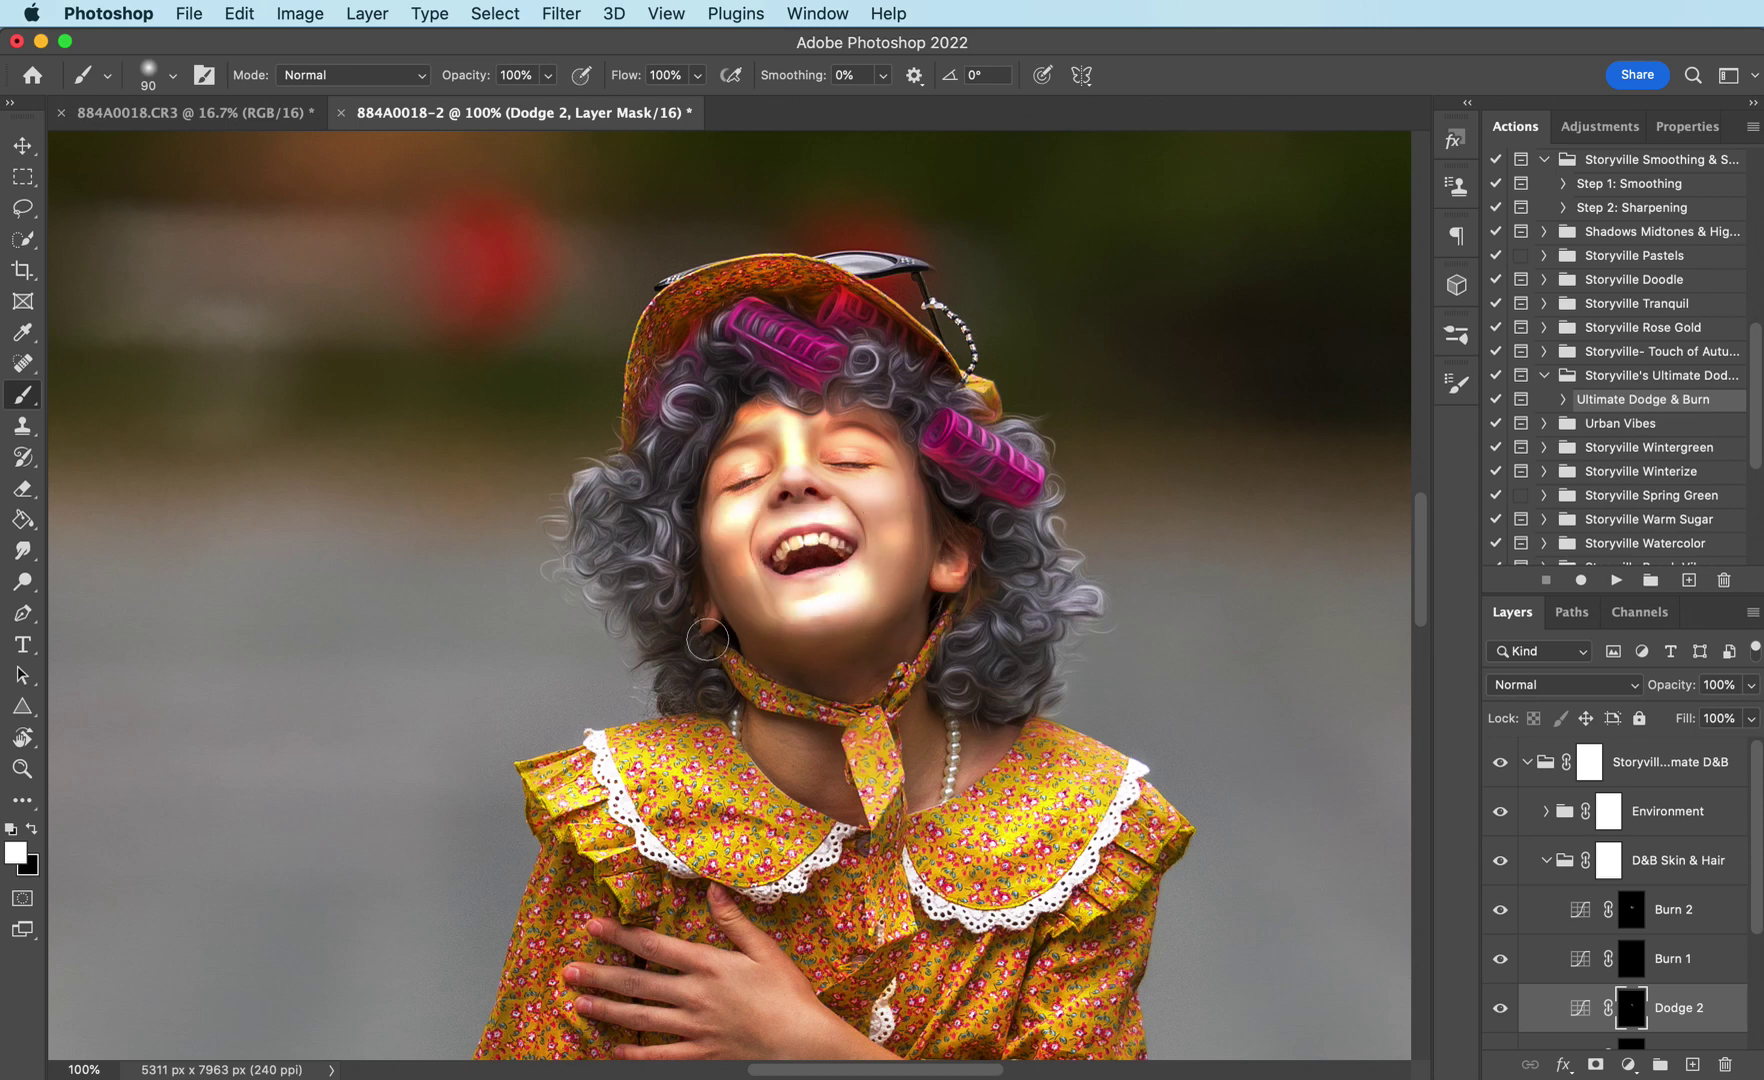
left_click_drag(912, 765, 915, 780)
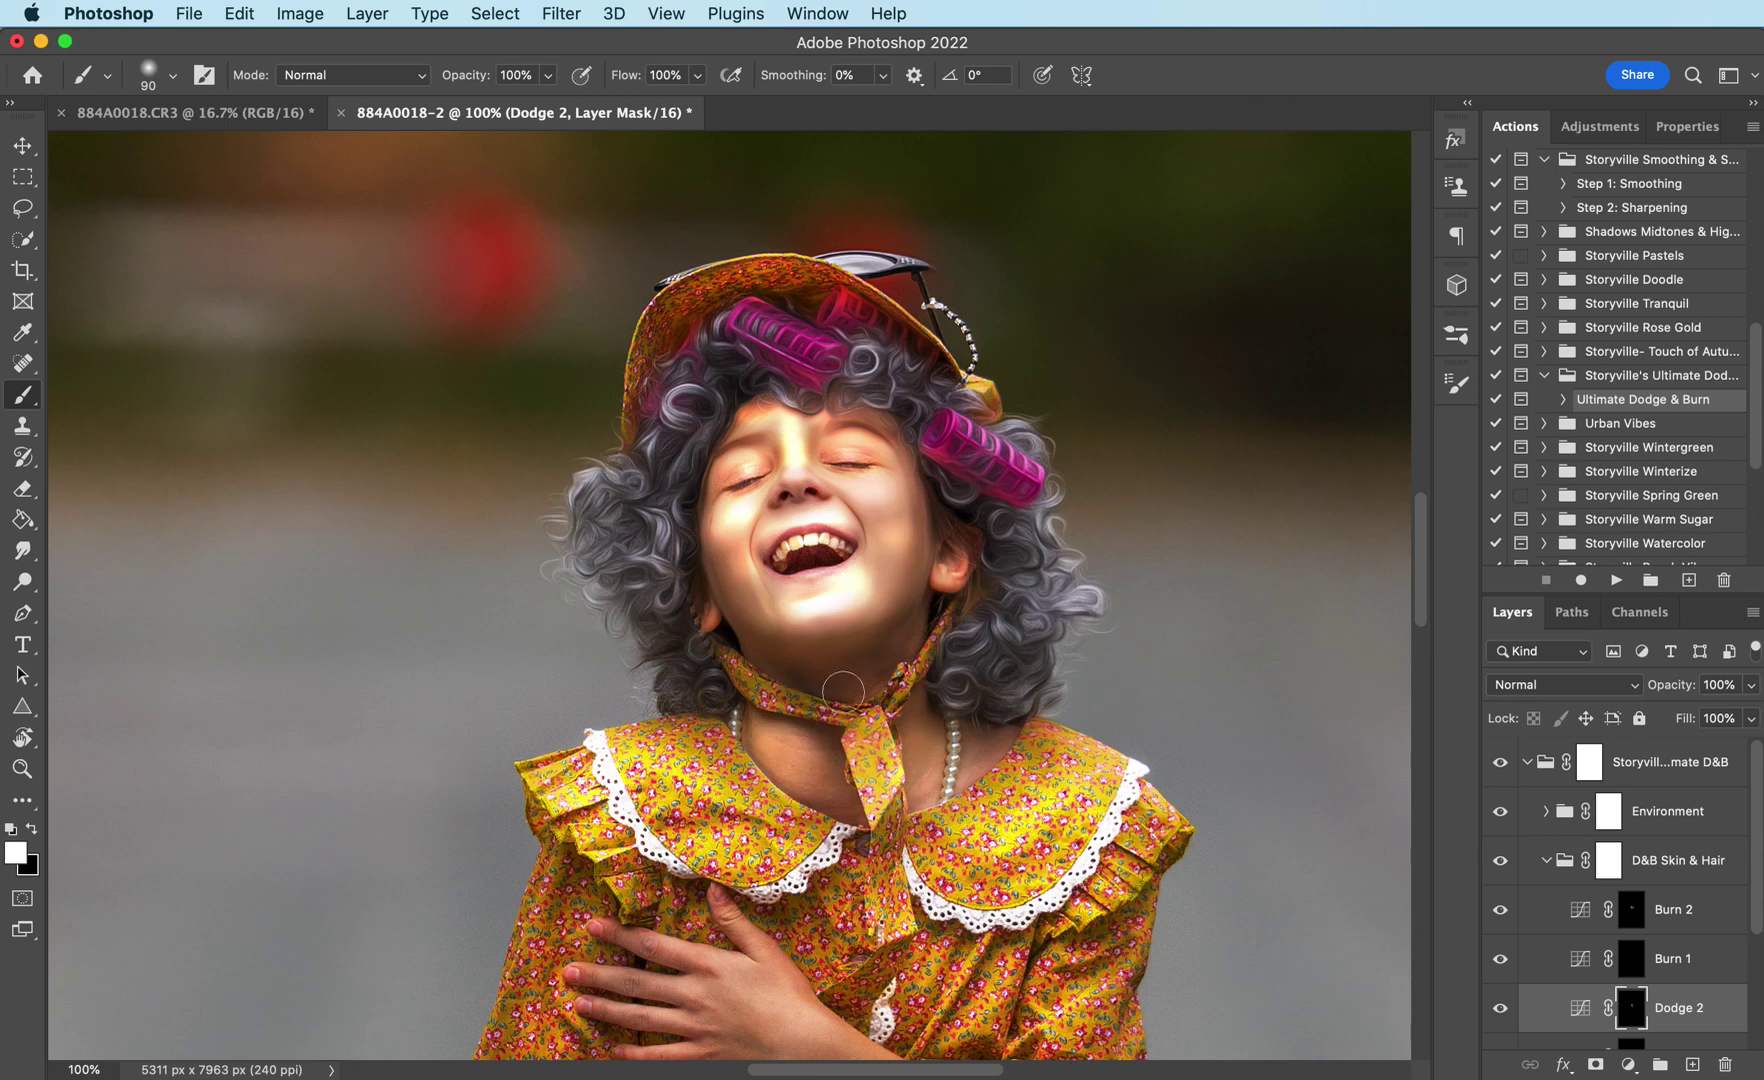
left_click_drag(1423, 583, 1437, 652)
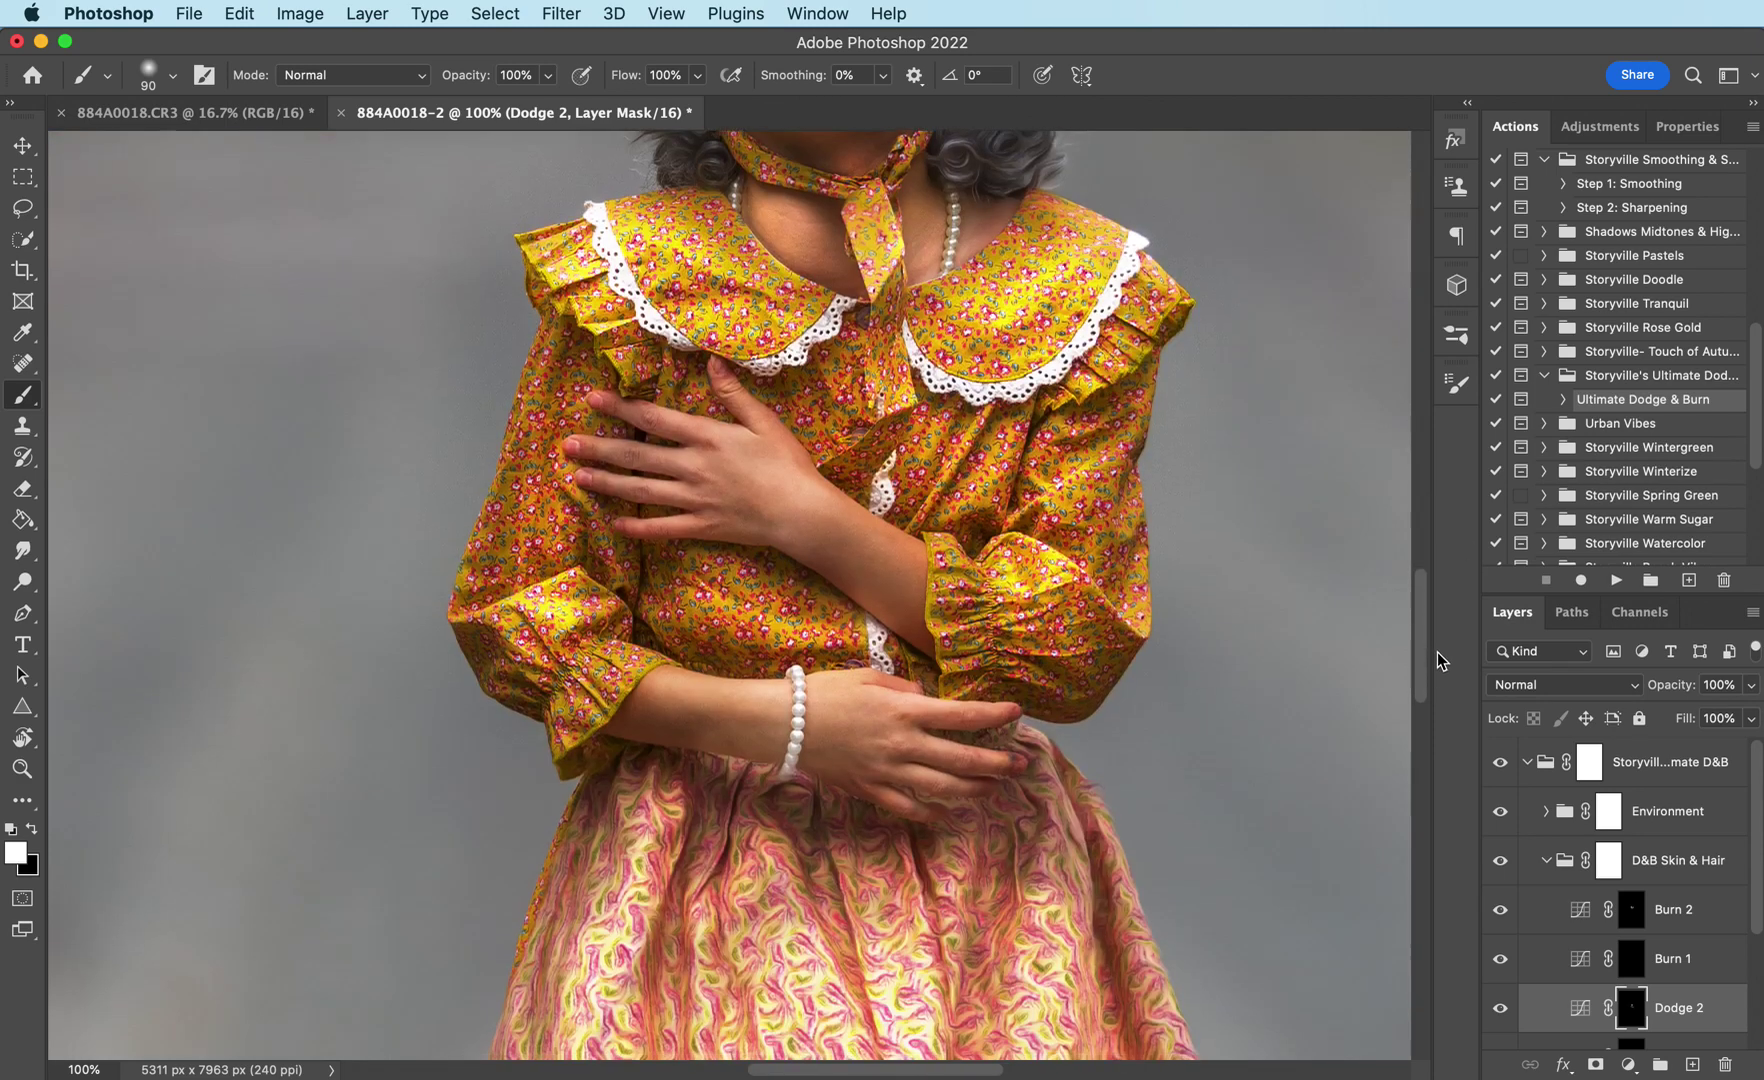
Brighten the forearm, wrist and fingers of the lower hand with a size 45 brush
mouse_move(680, 725)
left_mouse_down()
mouse_move(794, 739)
mouse_move(1004, 712)
left_mouse_up()
key("bracketleft")
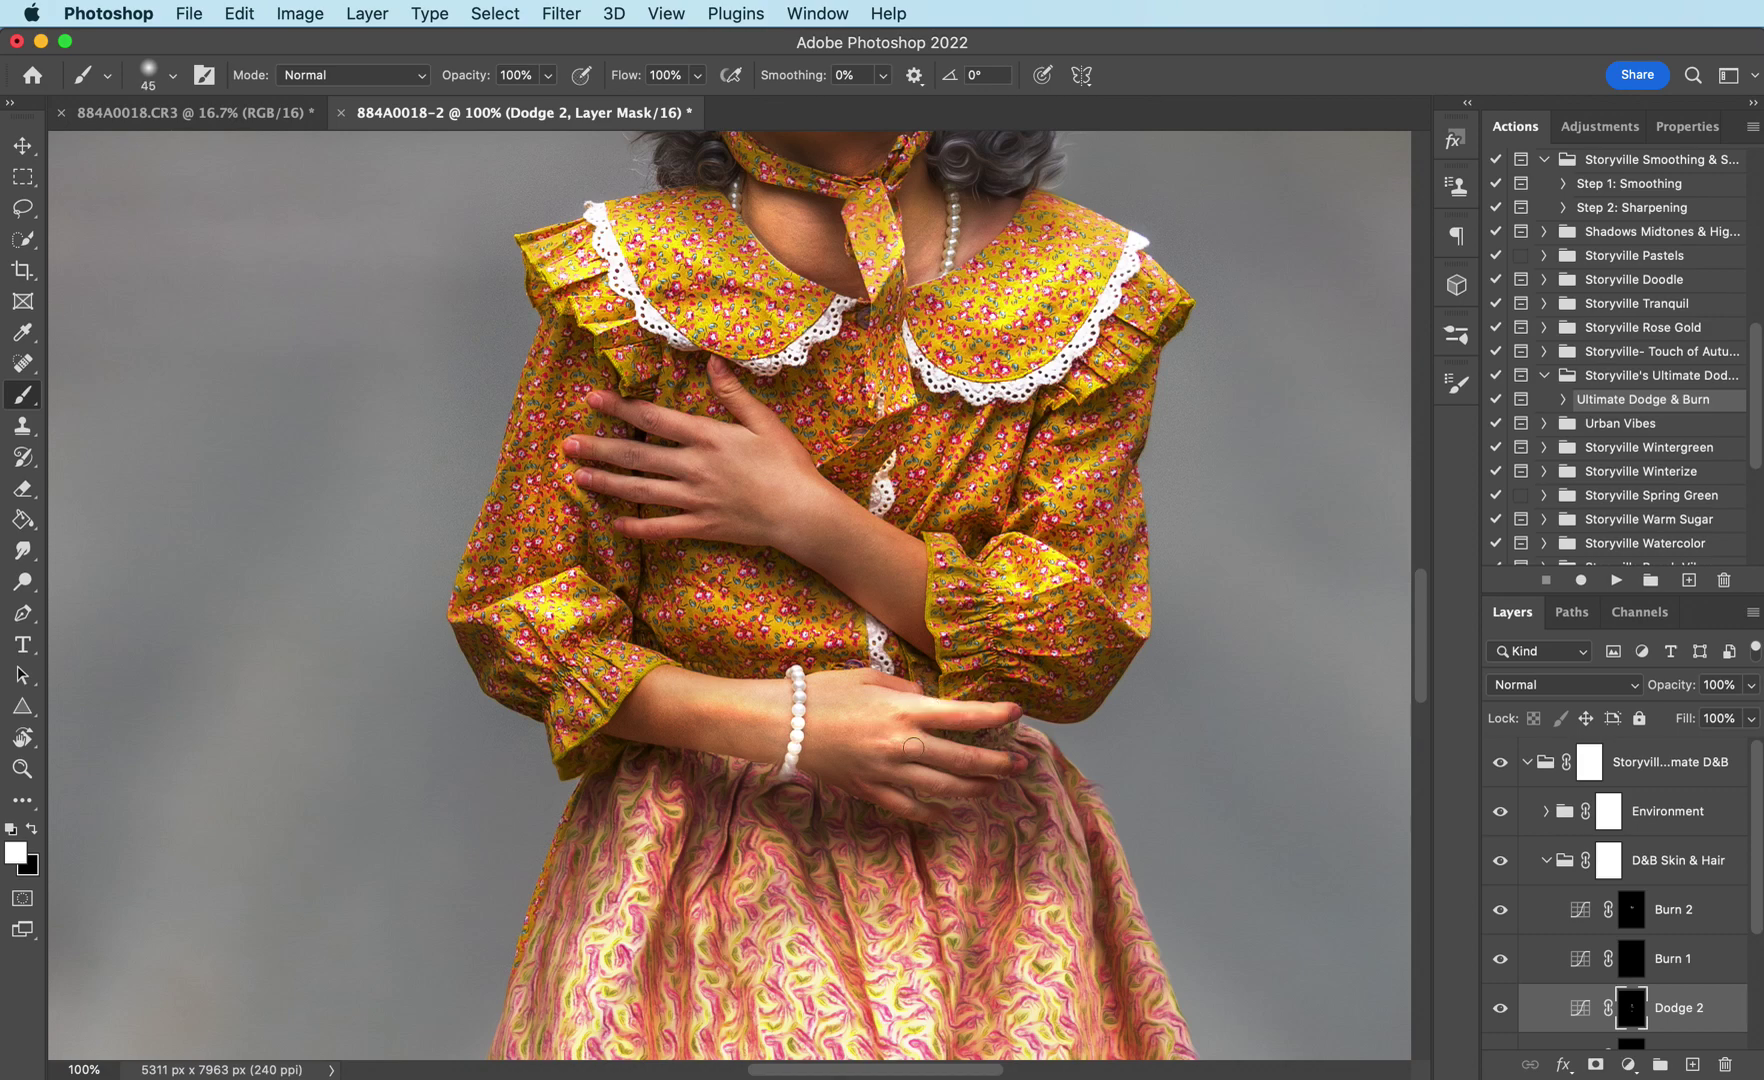
left_click_drag(913, 746, 981, 759)
mouse_move(872, 770)
left_mouse_down()
mouse_move(948, 783)
mouse_move(881, 794)
mouse_move(926, 815)
mouse_move(840, 747)
mouse_move(843, 718)
mouse_move(882, 781)
mouse_move(822, 738)
left_mouse_up()
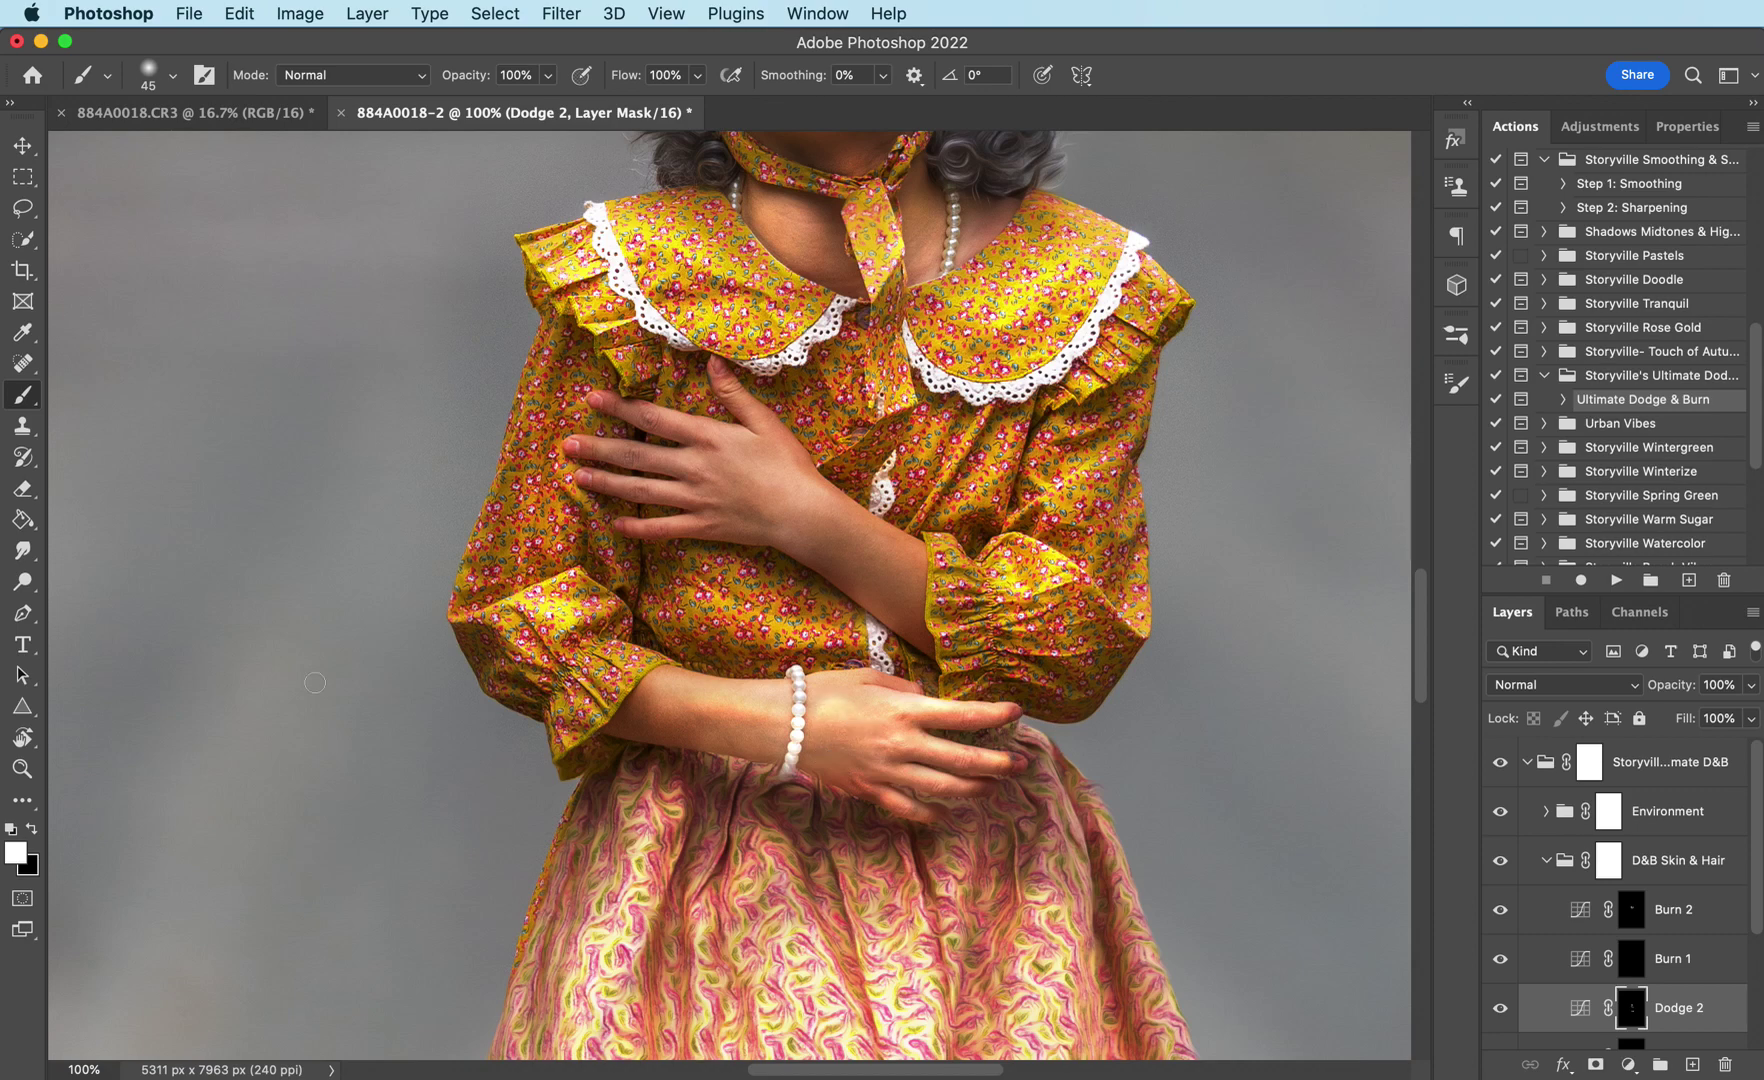
key("x")
key("x")
mouse_move(781, 496)
left_mouse_down()
mouse_move(910, 585)
mouse_move(905, 615)
mouse_move(793, 496)
mouse_move(722, 378)
mouse_move(770, 455)
mouse_move(603, 398)
mouse_move(642, 438)
mouse_move(612, 443)
mouse_move(762, 492)
mouse_move(600, 475)
mouse_move(765, 505)
mouse_move(642, 527)
mouse_move(800, 540)
mouse_move(906, 613)
left_mouse_up()
left_click_drag(822, 516, 830, 518)
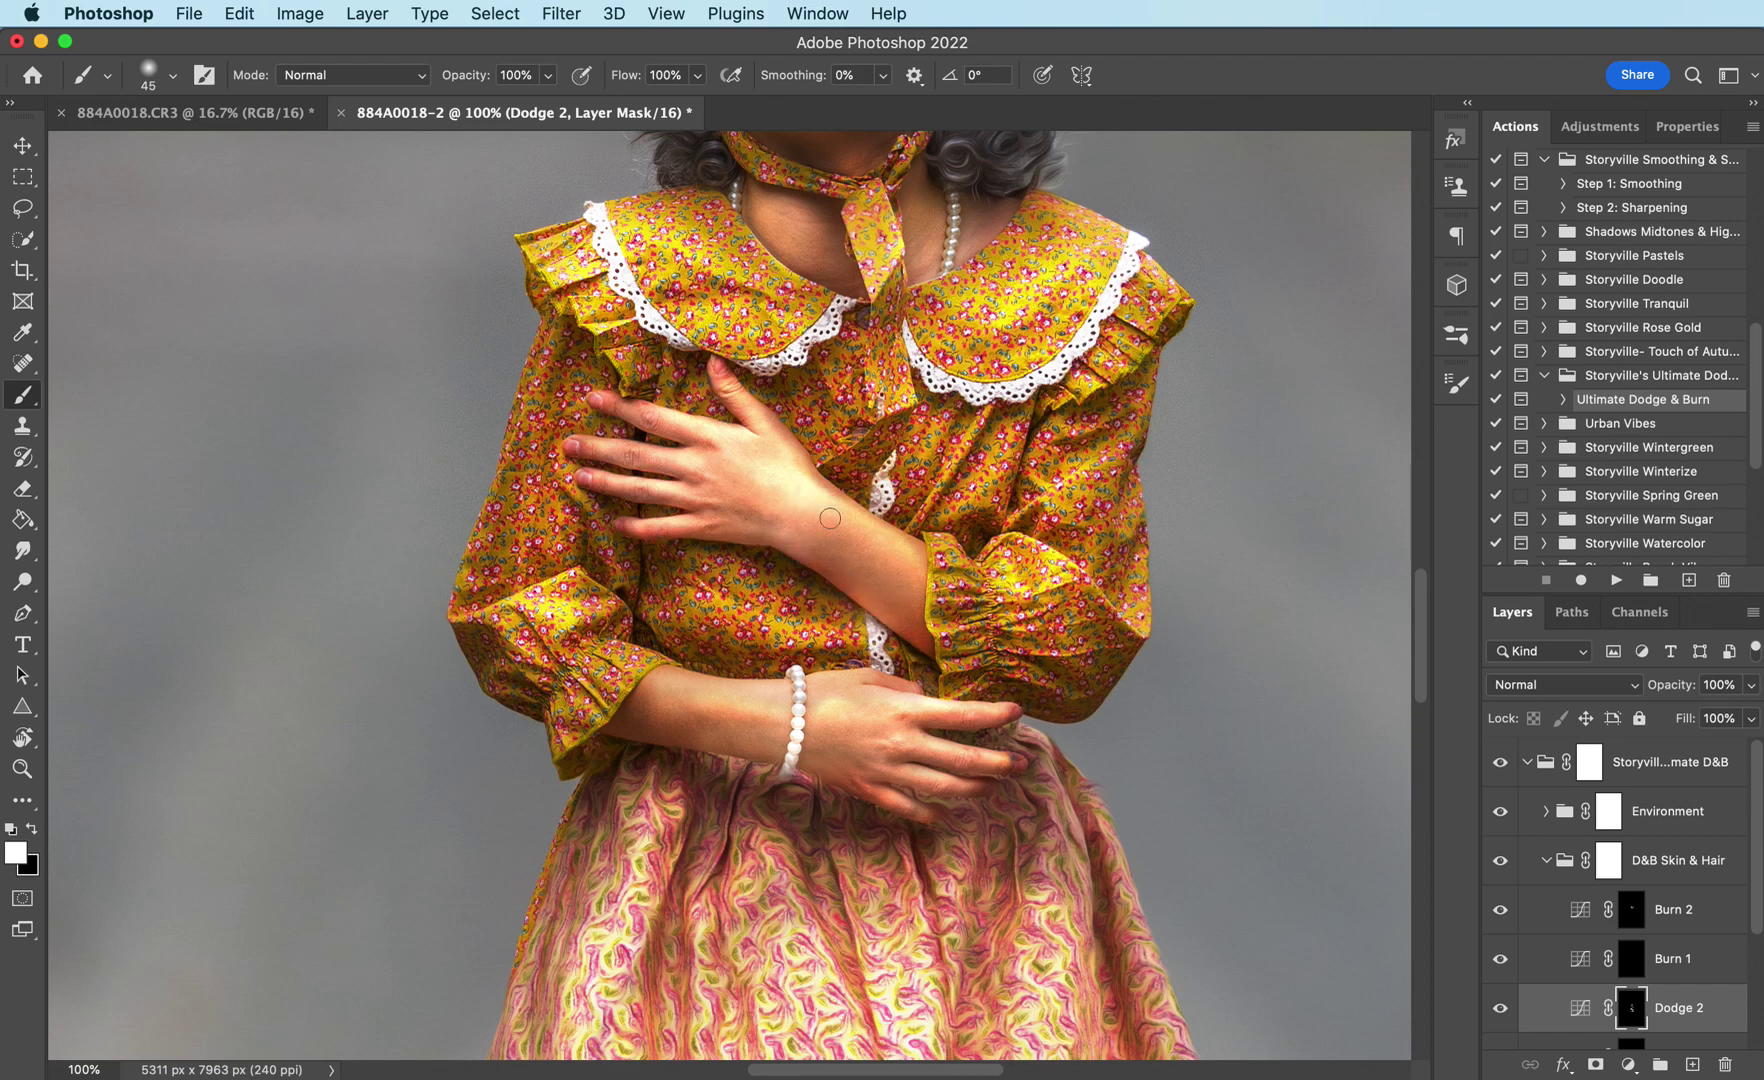
Set the Dodge 2 layer opacity to 47% and zoom out to 33.33%
key("super+minus")
key("super+minus")
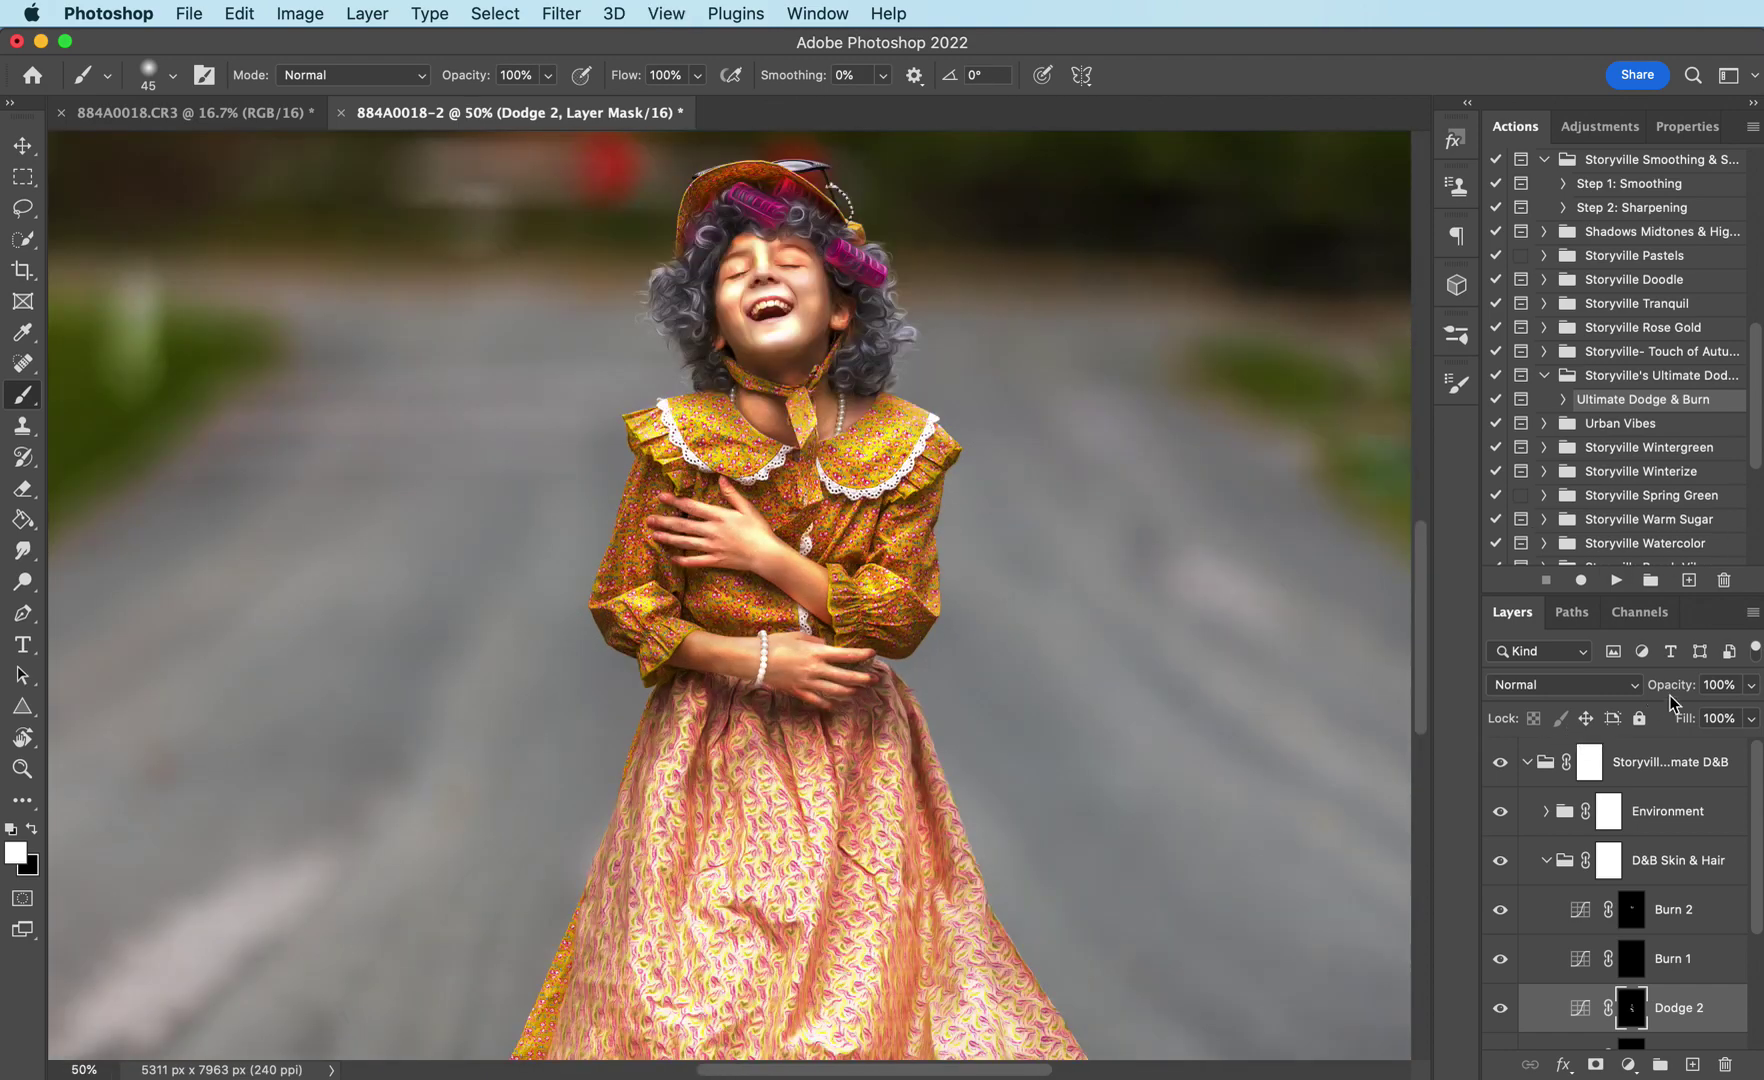
mouse_move(1688, 690)
left_mouse_down()
mouse_move(1548, 700)
mouse_move(1590, 700)
left_mouse_up()
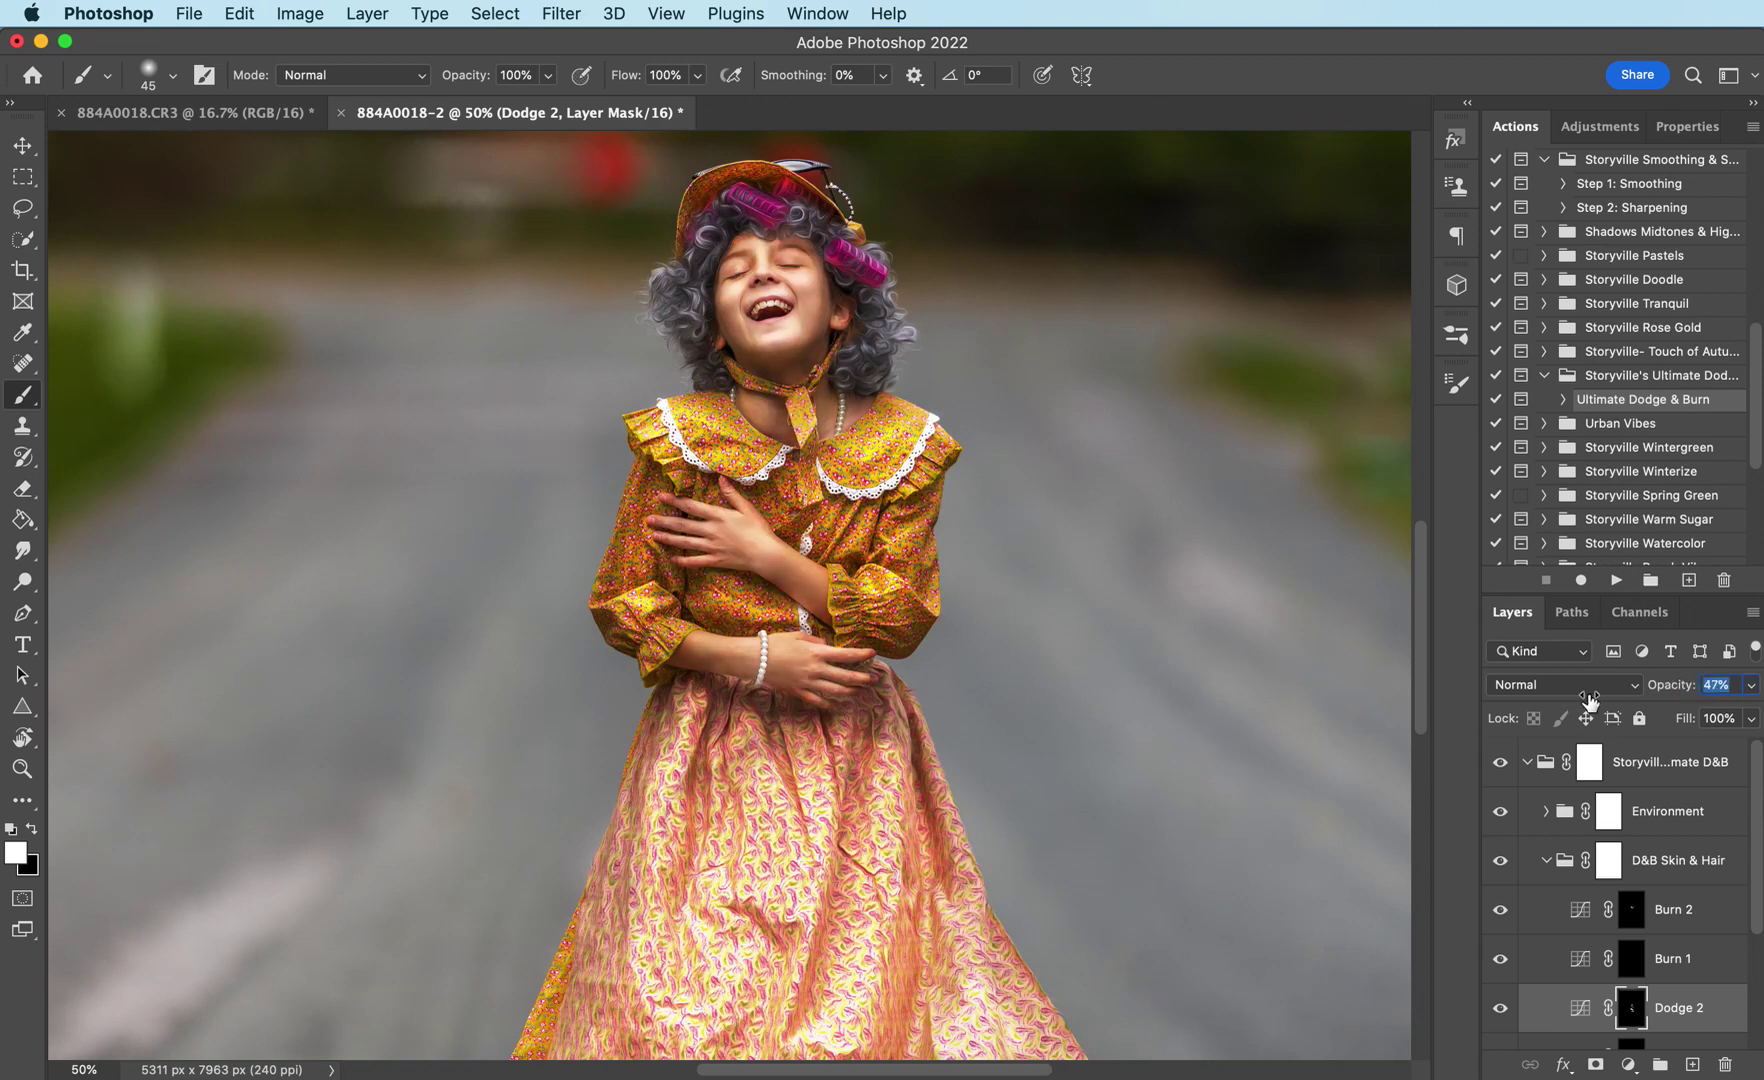
key("Return")
key("super+minus")
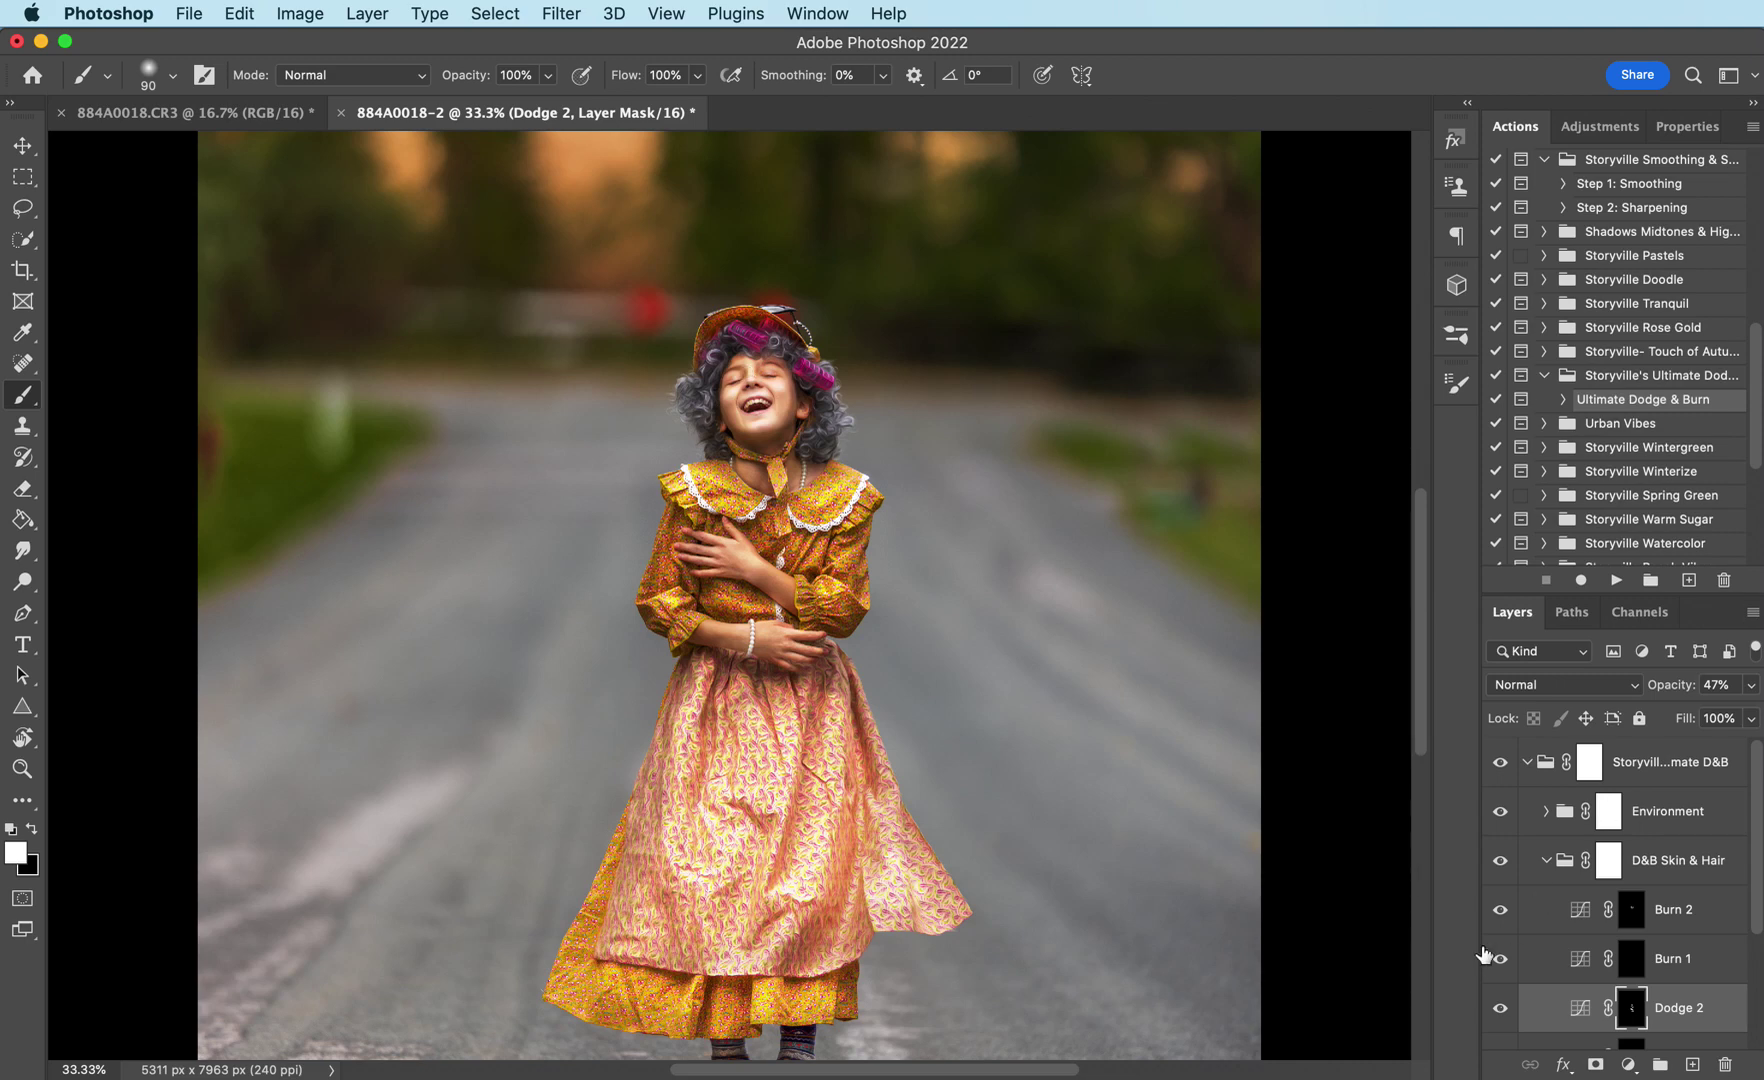
Hide and reshow the Storyville Ultimate D&B group to compare against the unedited image
left_click(1545, 860)
key("super+minus")
left_click(1527, 766)
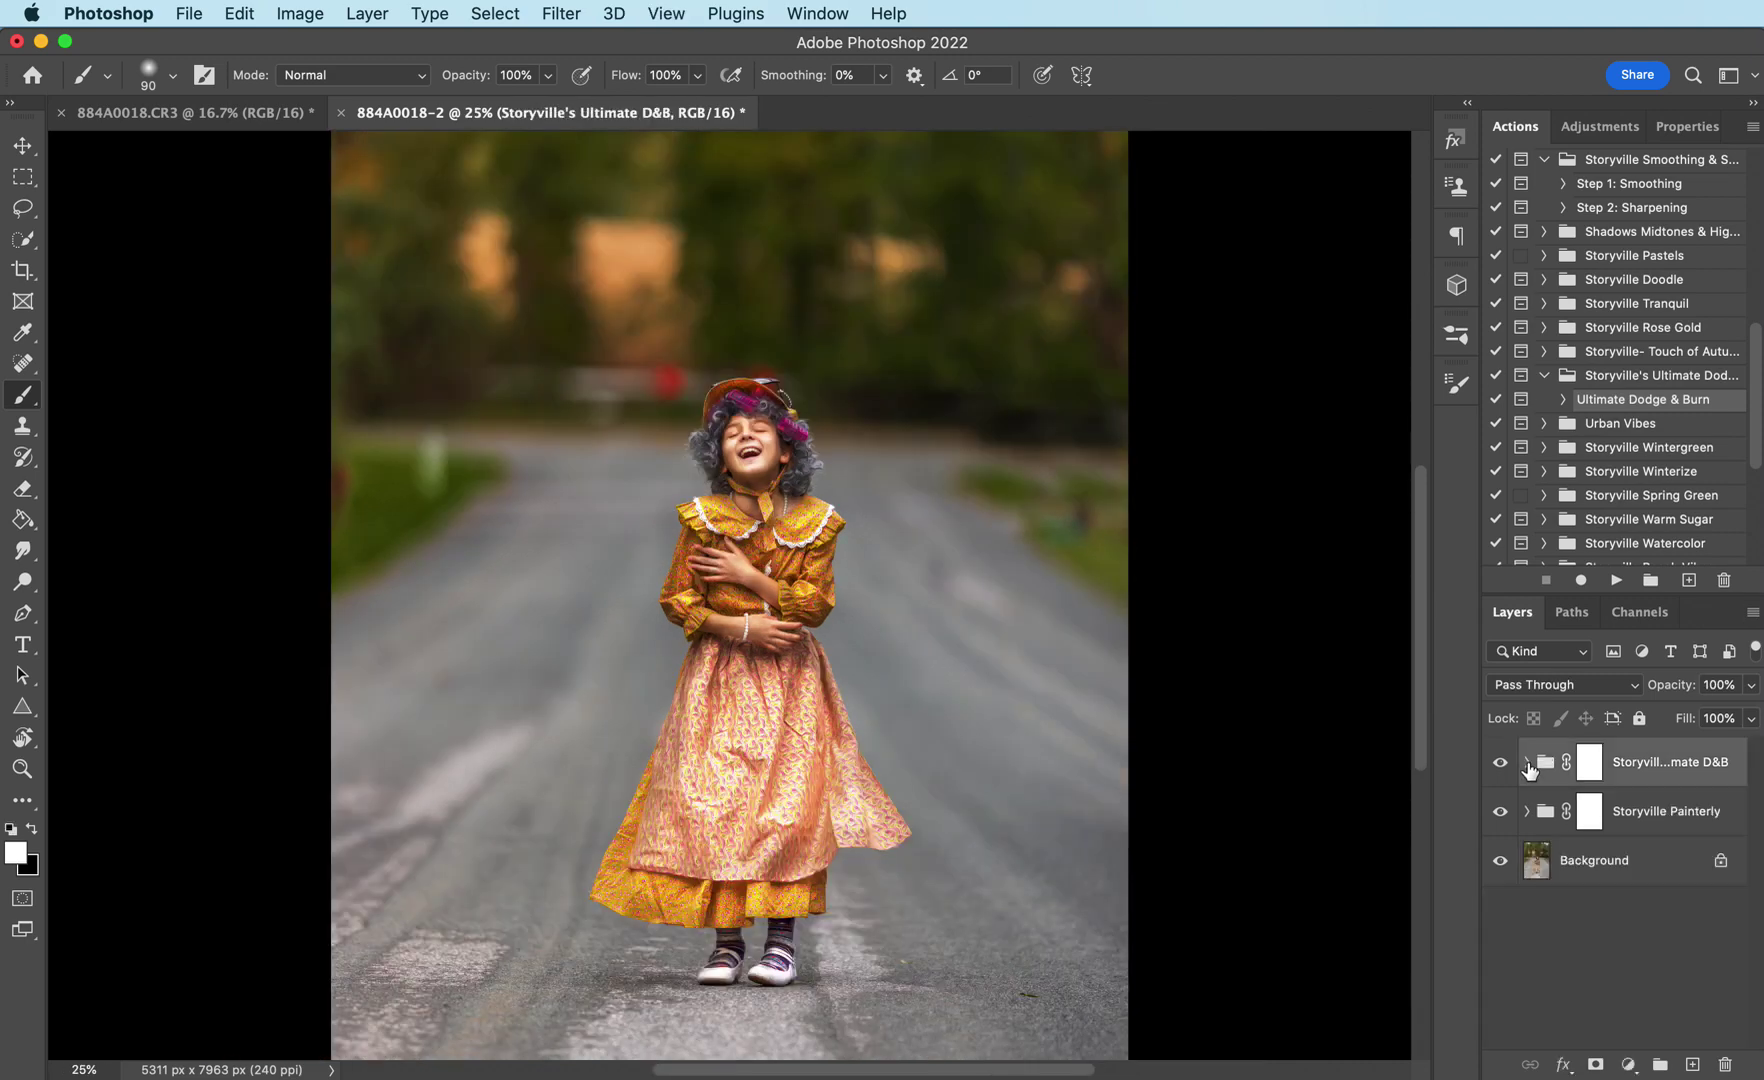
left_click(1500, 762)
key("super+minus")
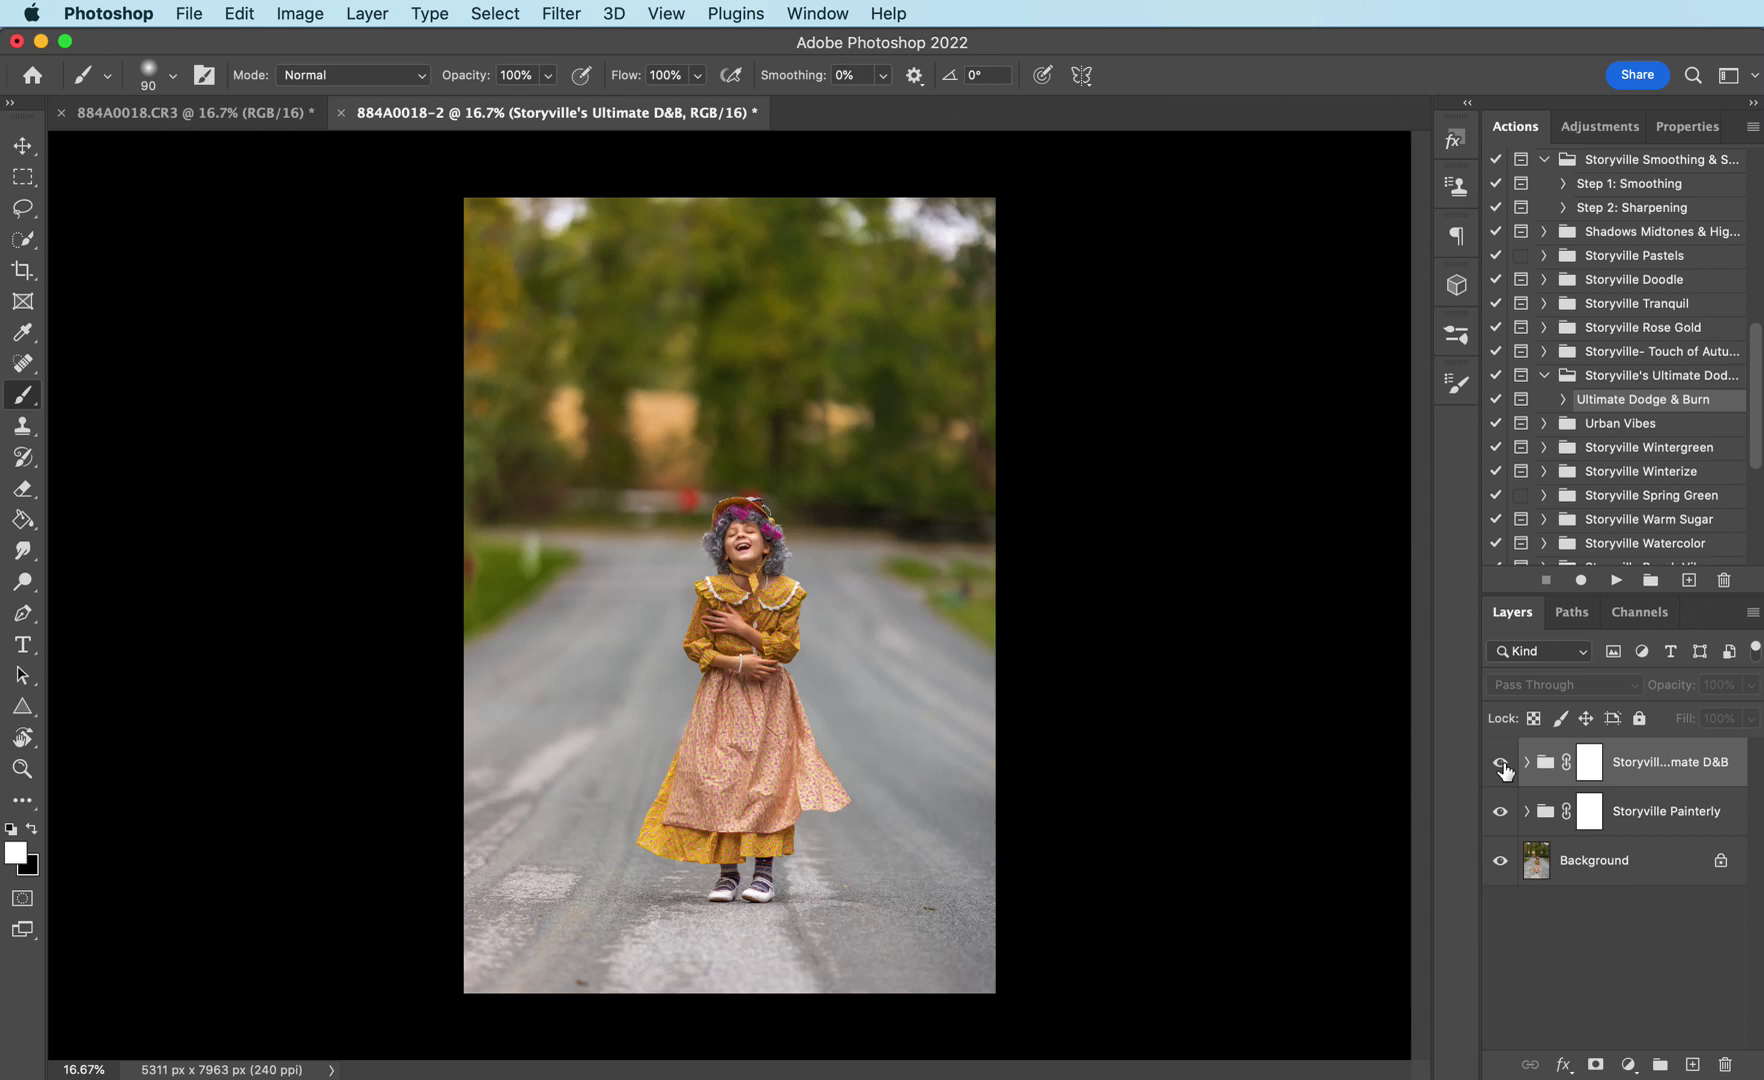
left_click(1501, 764)
key("super+plus")
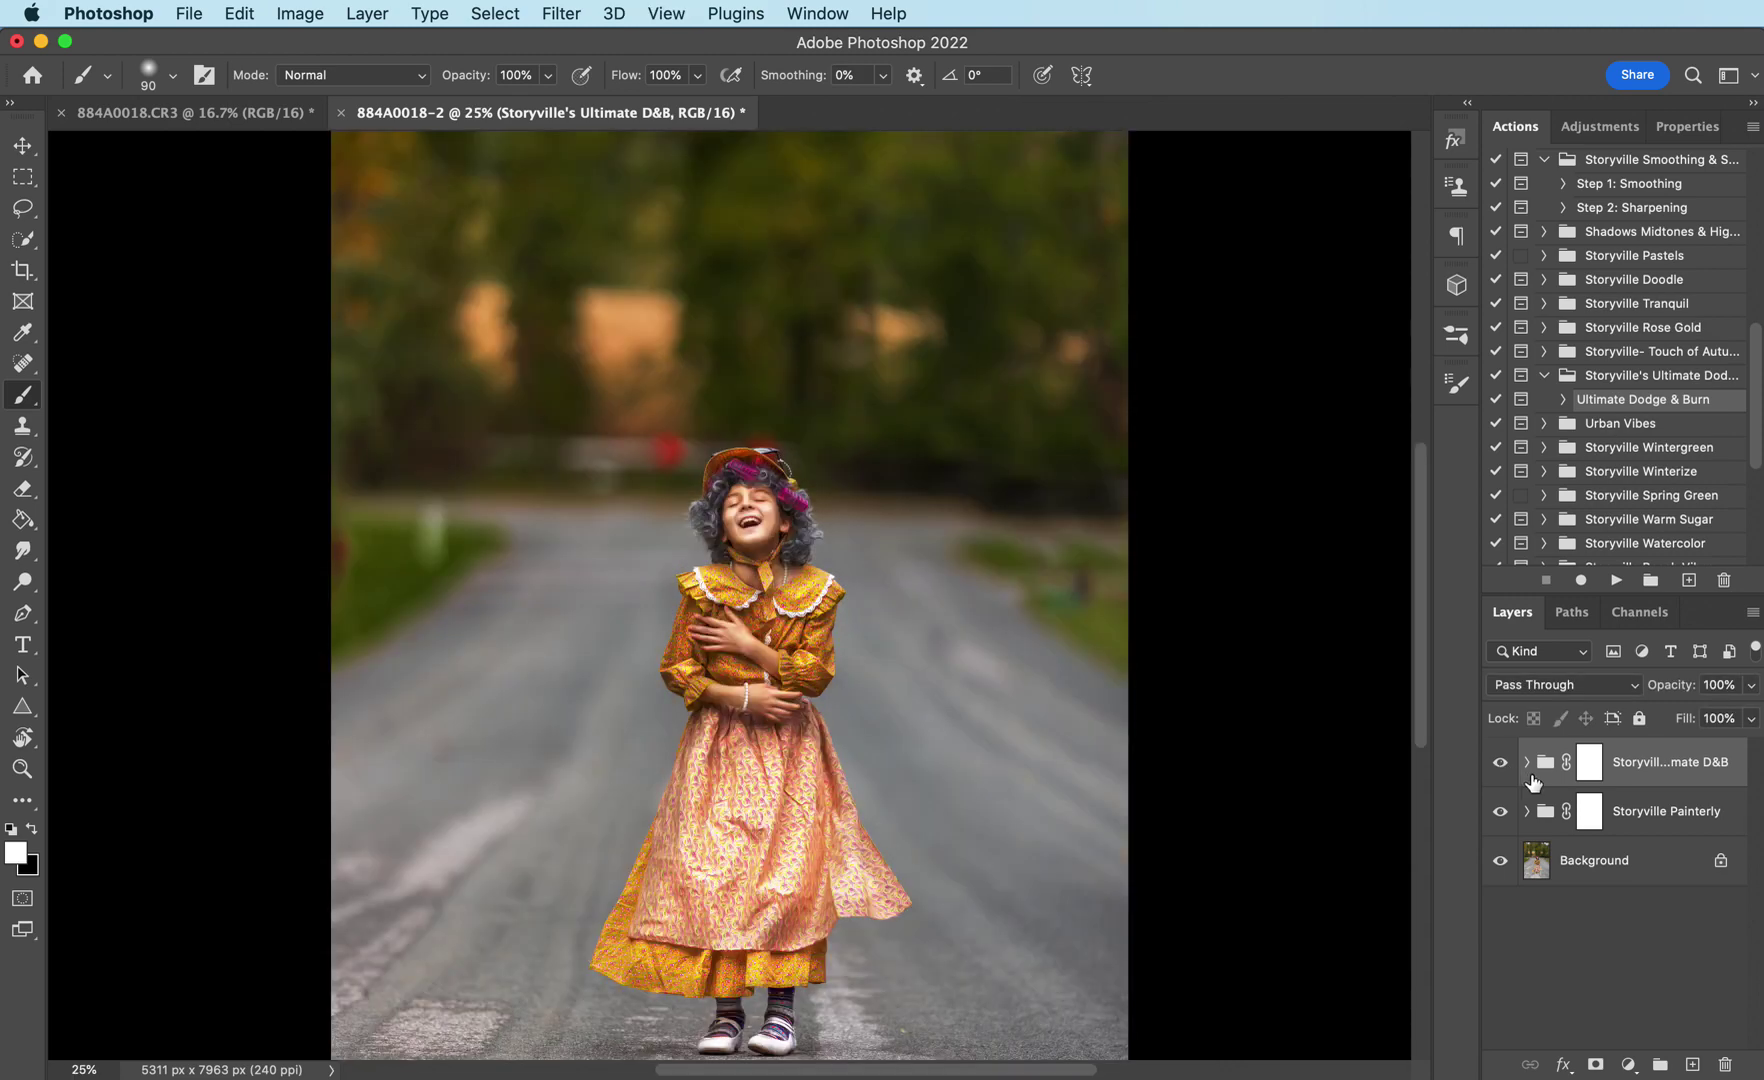
Paint white on the Dodge 1 mask over the left-side and lower curls with a 125-100 brush
left_click(1527, 762)
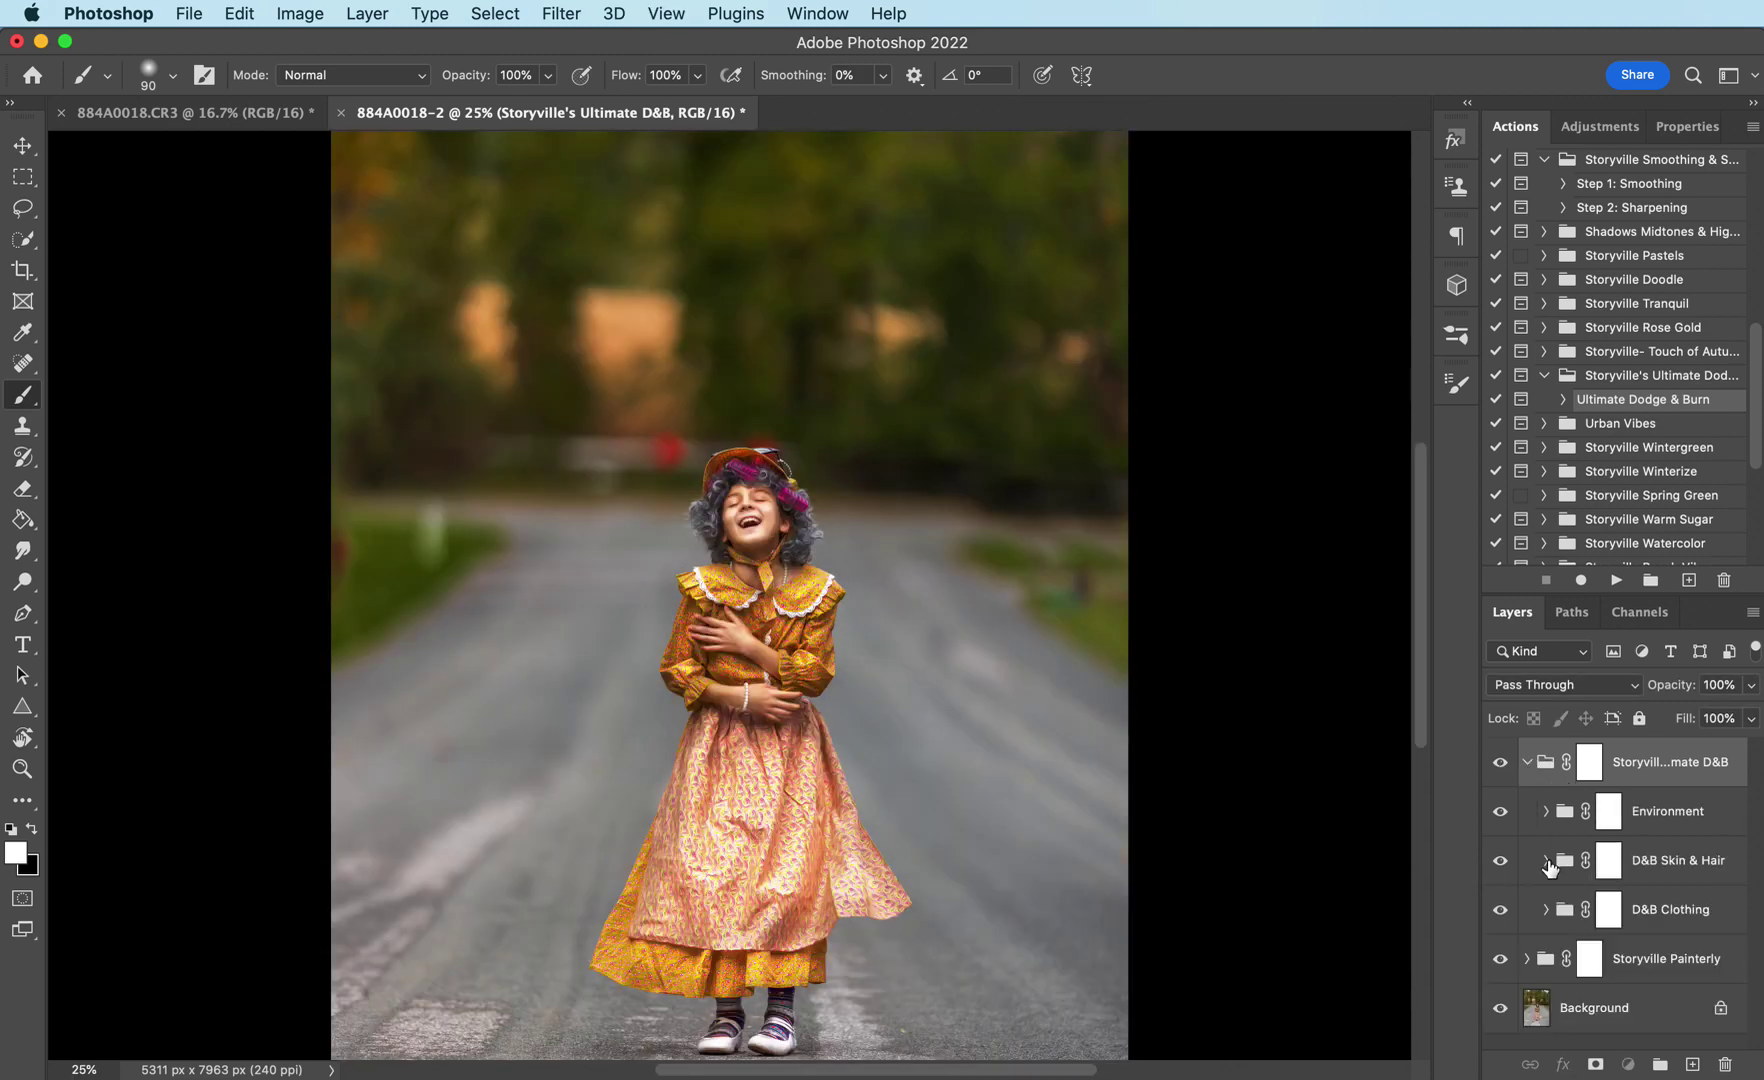
left_click(1546, 861)
scroll(1755, 910, "down", 1)
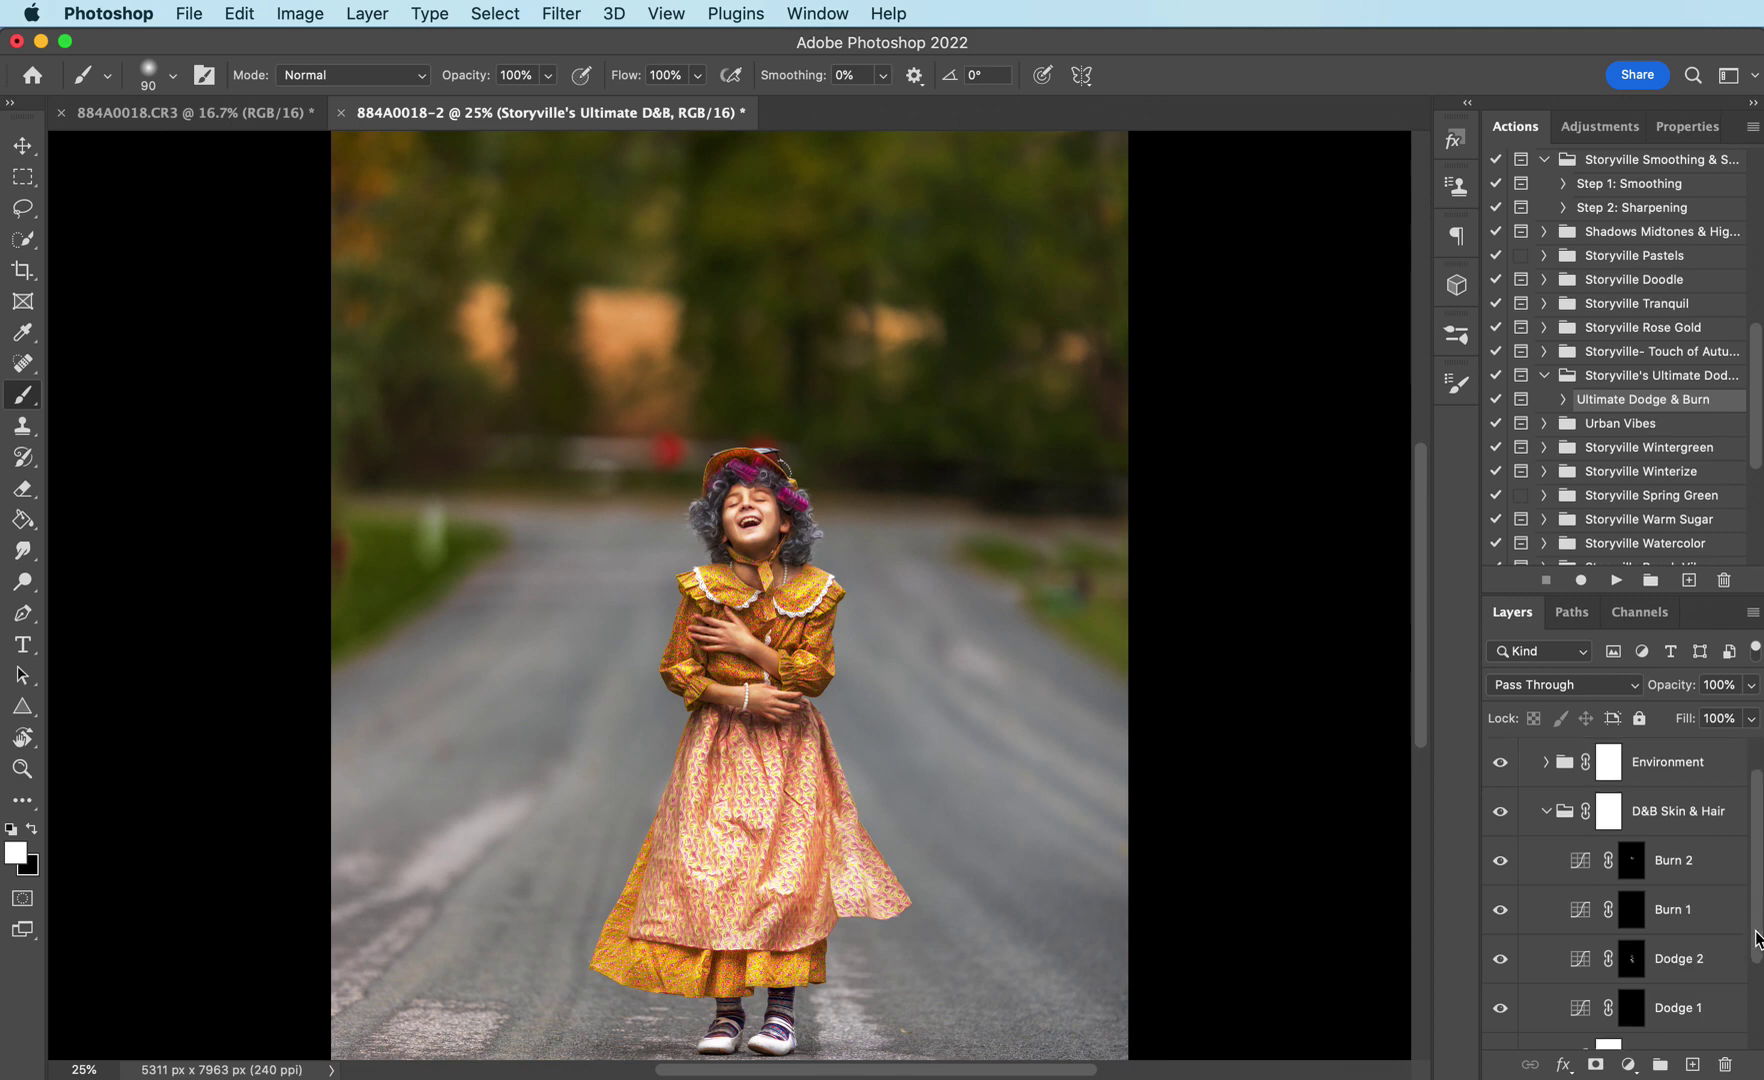
left_click(1630, 1007)
key("super+plus")
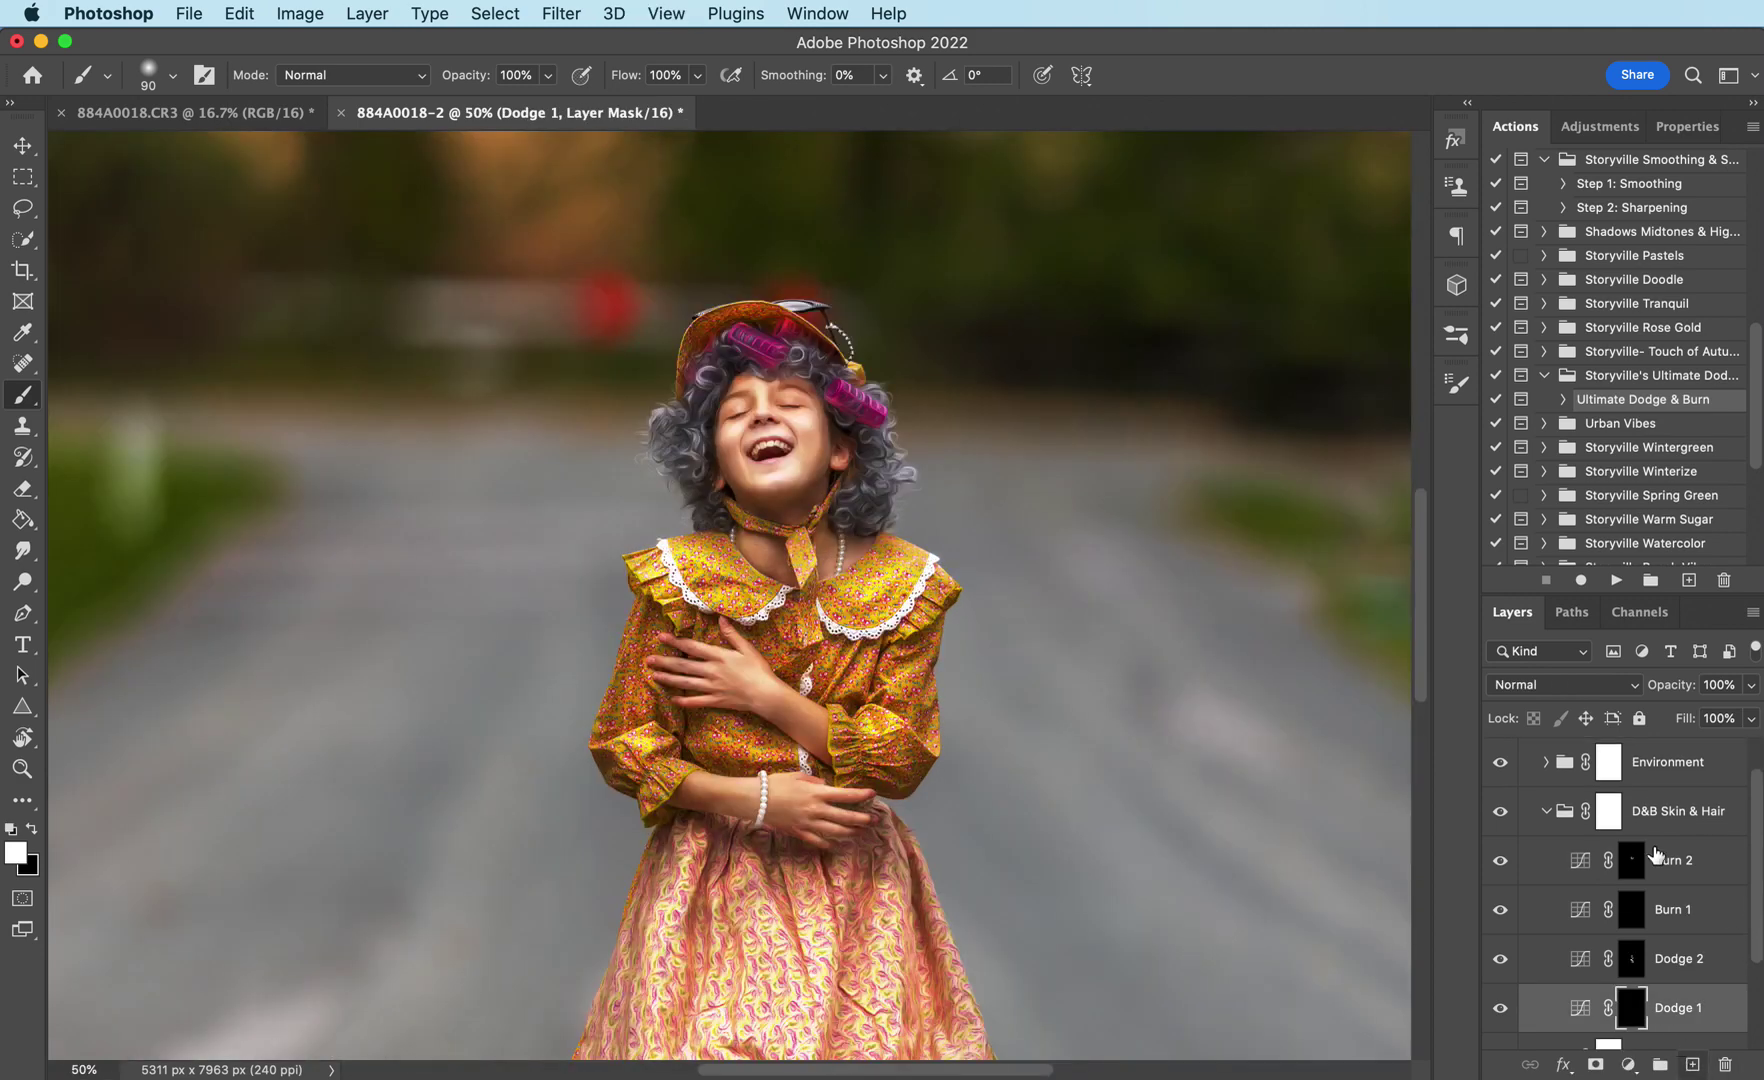
key("bracketright")
key("bracketright")
key("bracketright")
key("bracketleft")
mouse_move(672, 438)
left_mouse_down()
mouse_move(697, 479)
mouse_move(708, 375)
mouse_move(750, 343)
mouse_move(711, 339)
mouse_move(804, 348)
mouse_move(870, 430)
mouse_move(865, 485)
mouse_move(842, 401)
mouse_move(860, 520)
mouse_move(878, 506)
mouse_move(842, 384)
left_mouse_up()
key("bracketleft")
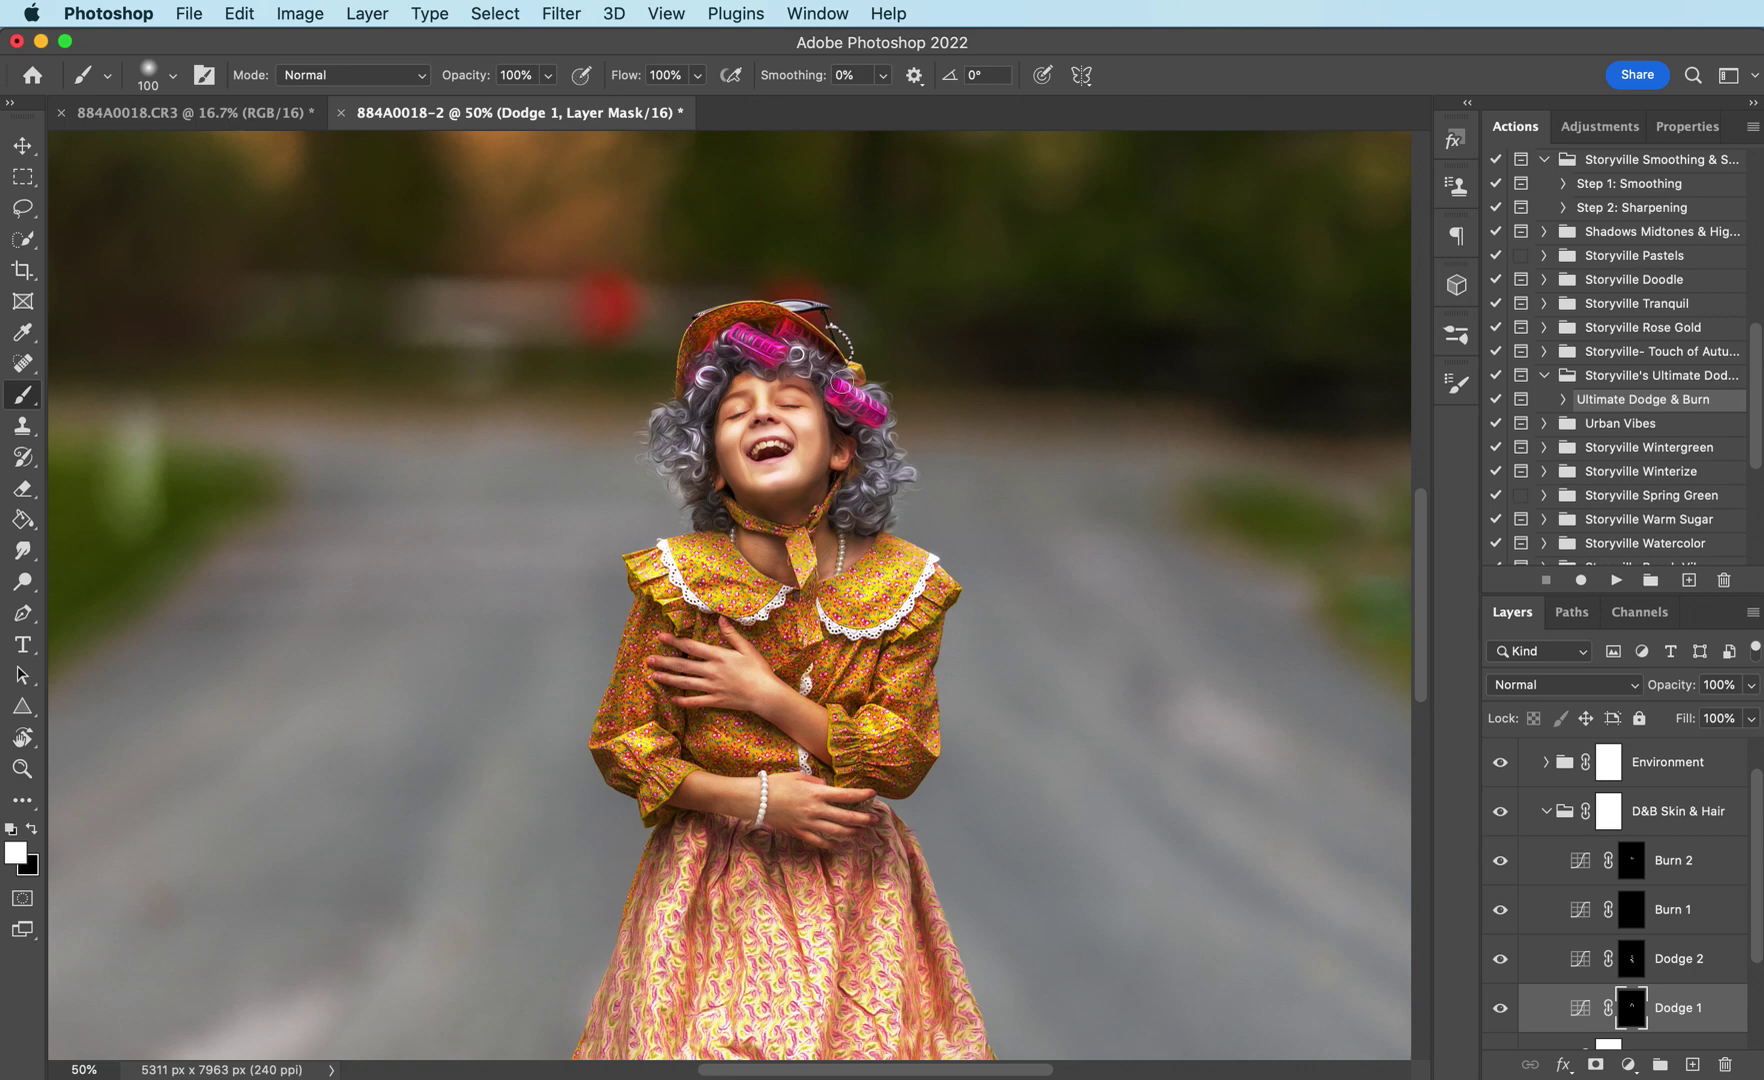
left_click_drag(708, 492, 717, 518)
Collapse the groups and toggle the dodge-and-burn group off and on to compare at 25%
key("super+minus")
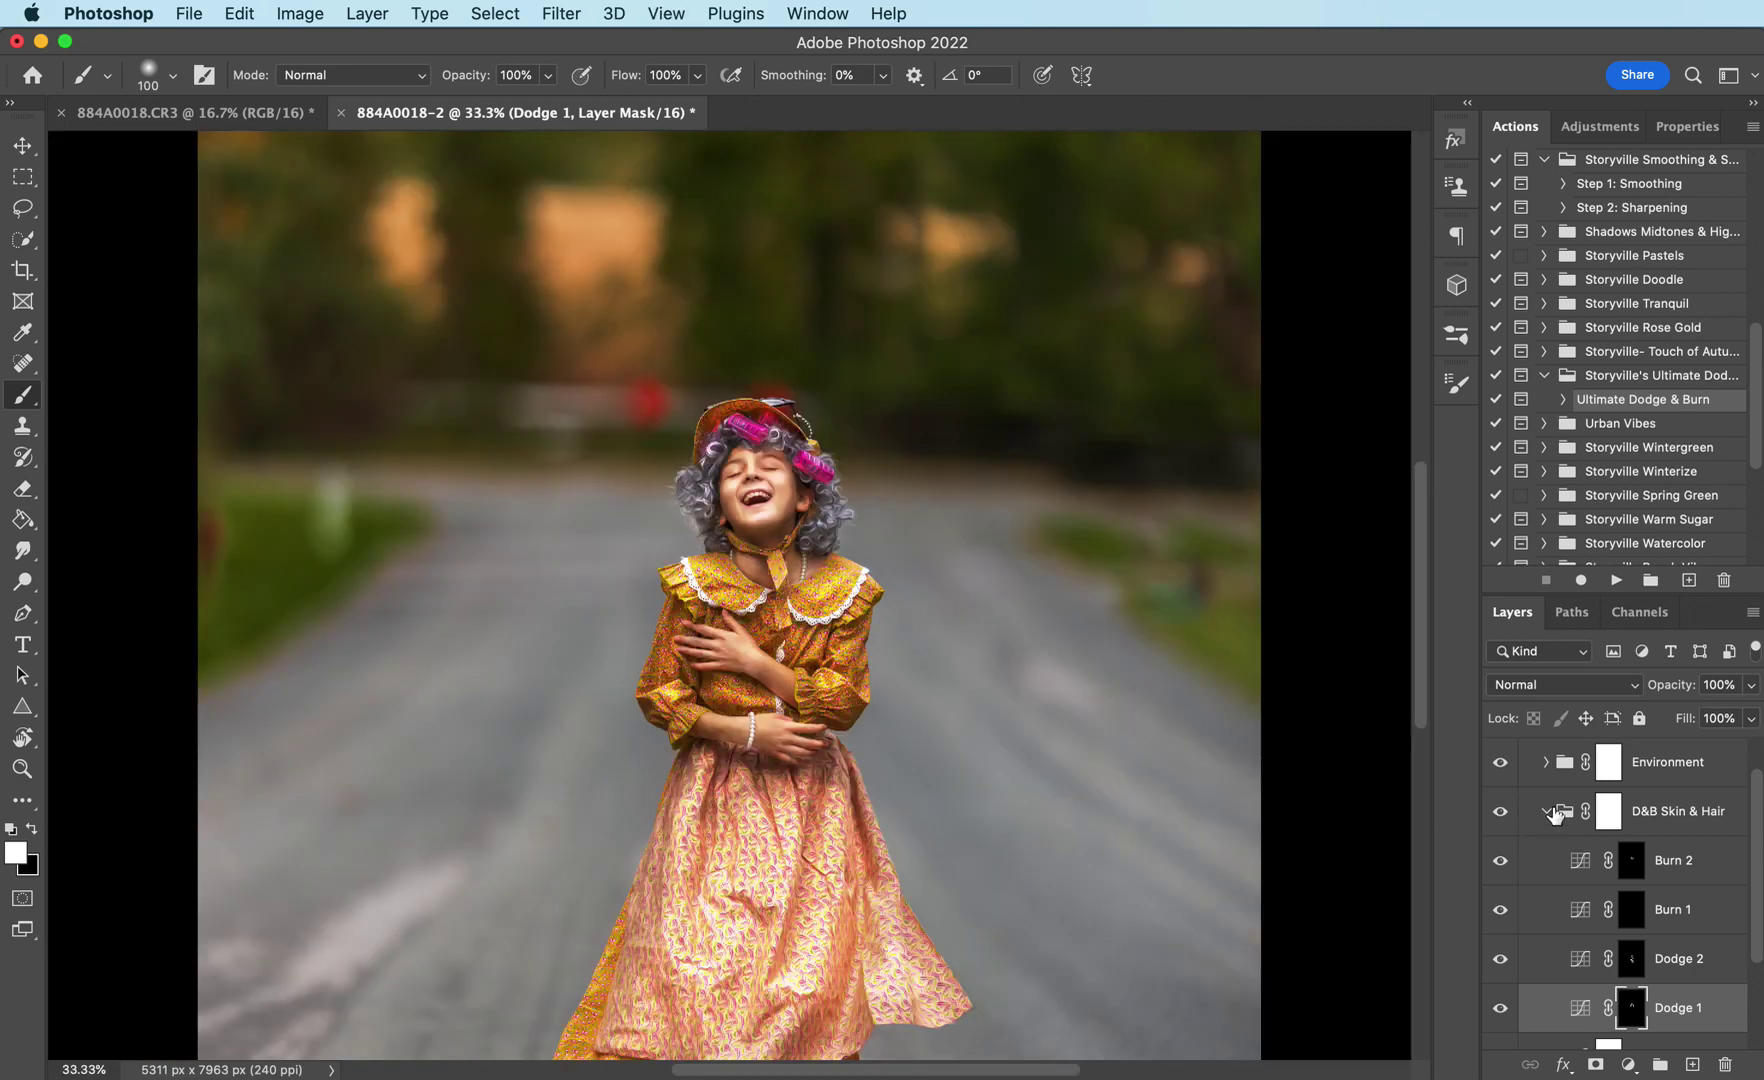
left_click(1546, 811)
left_click(1527, 762)
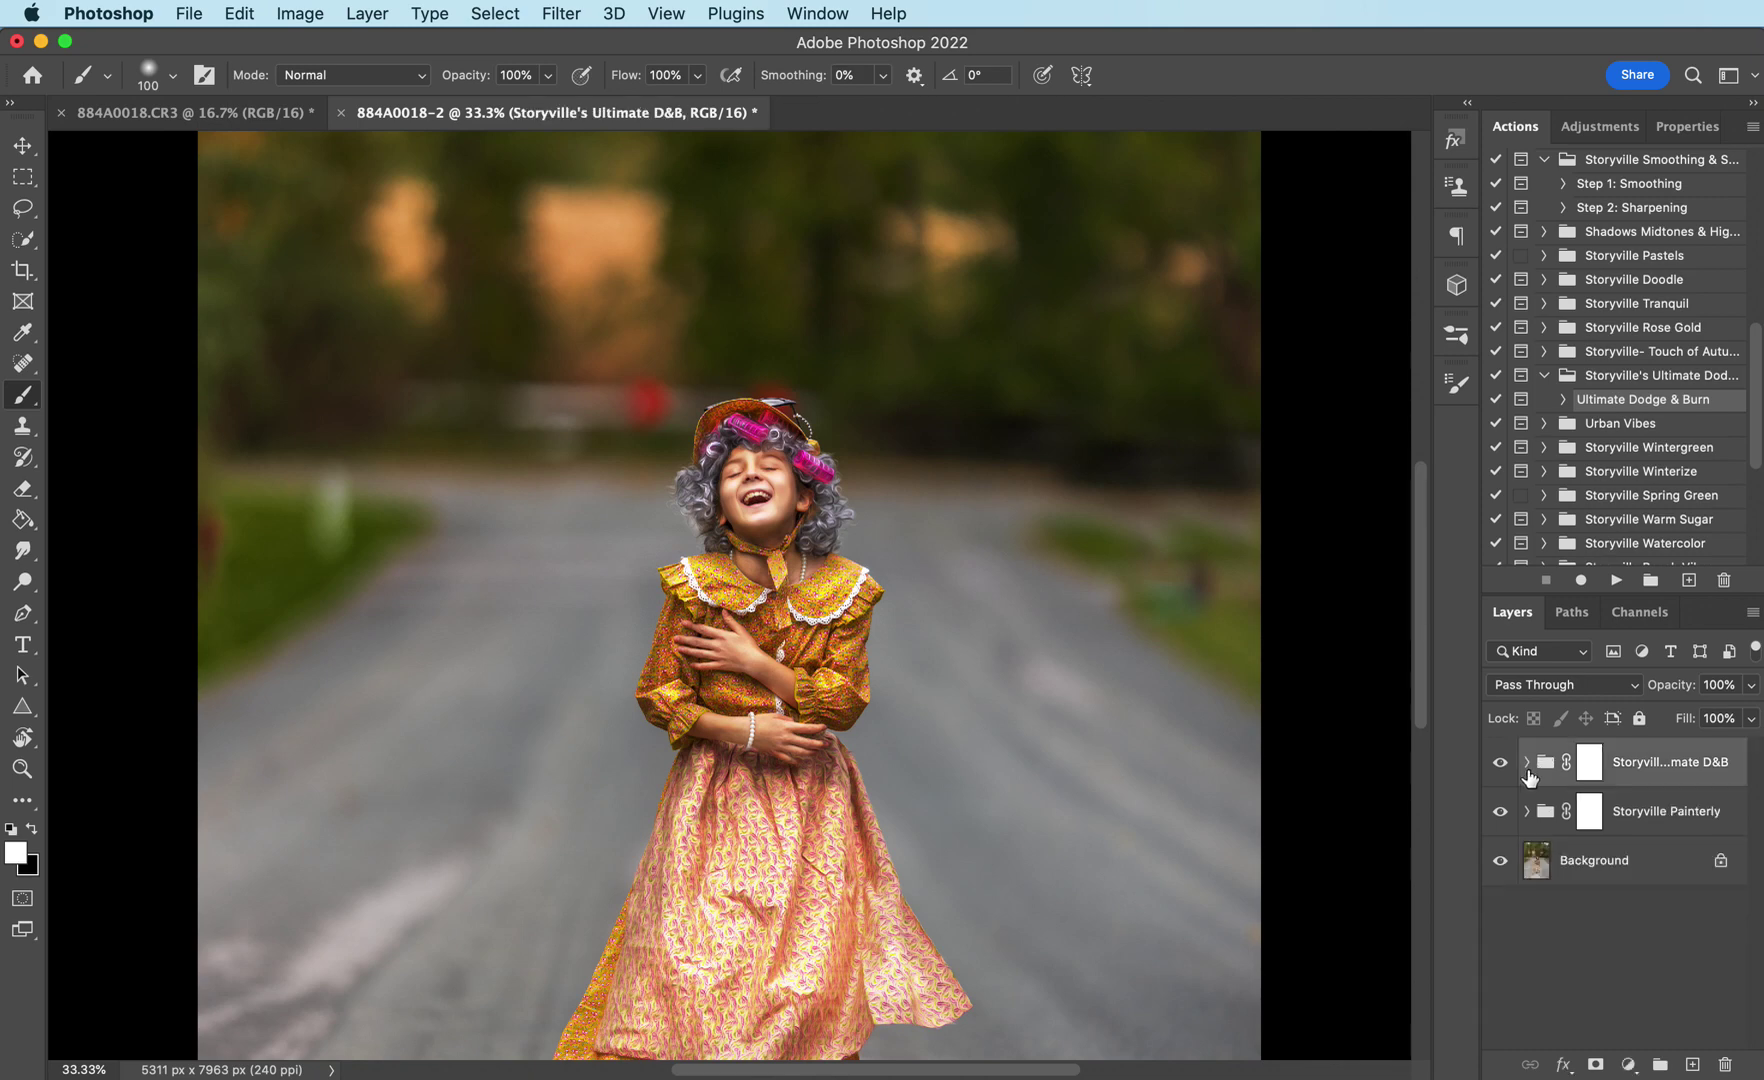
key("super+minus")
left_click(1500, 763)
left_click(1500, 763)
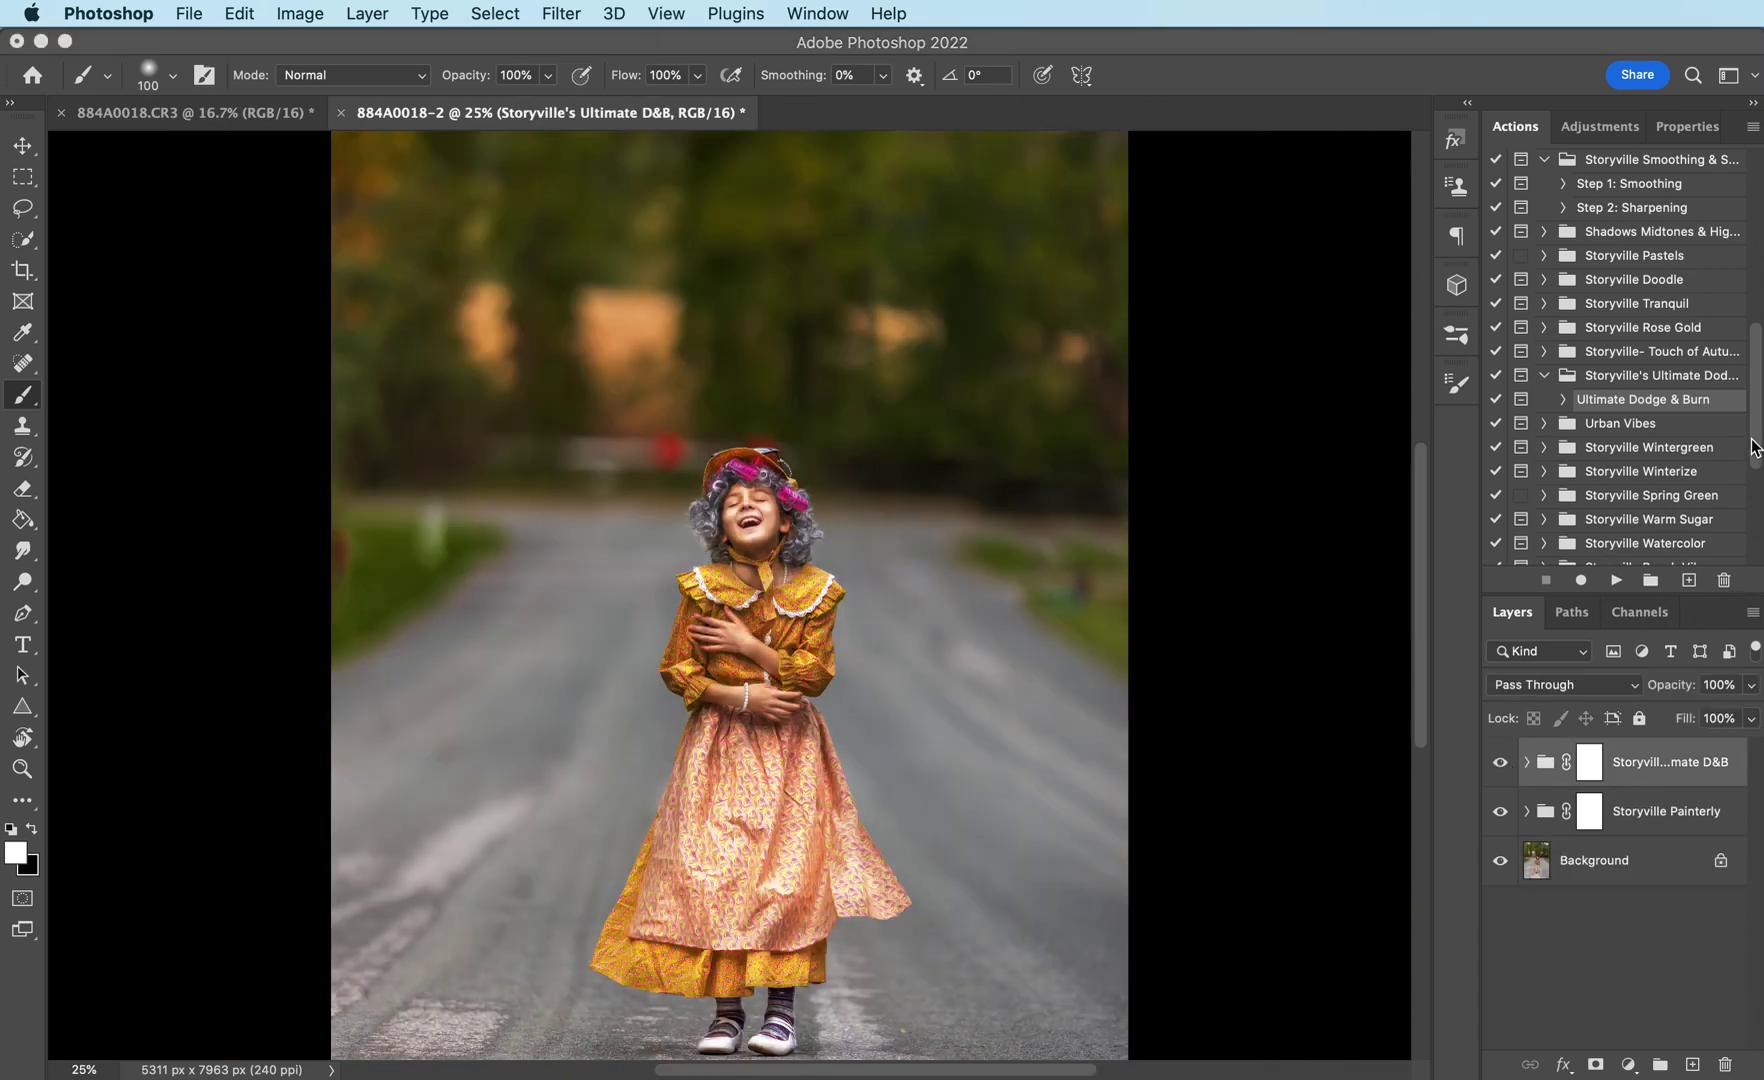
Run the rosy cheeks action to create the Rosey Cheeks group
left_click_drag(1757, 440, 1757, 396)
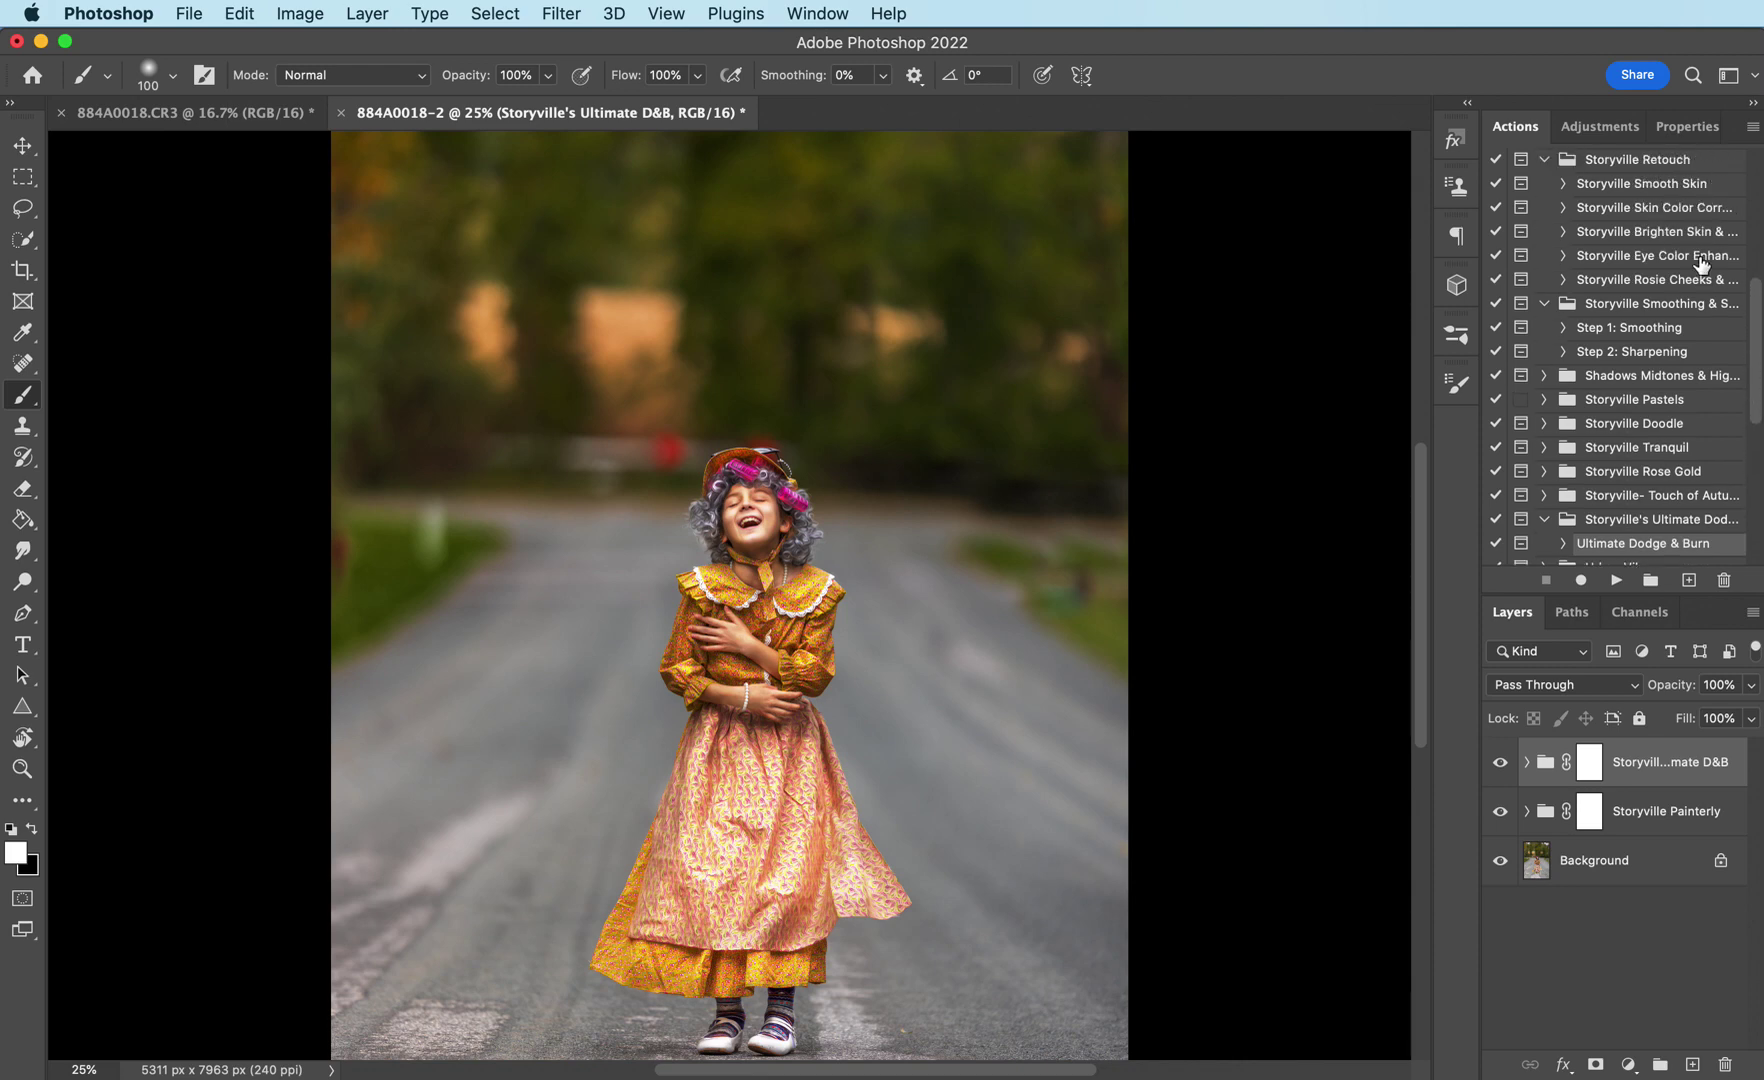
left_click(1645, 282)
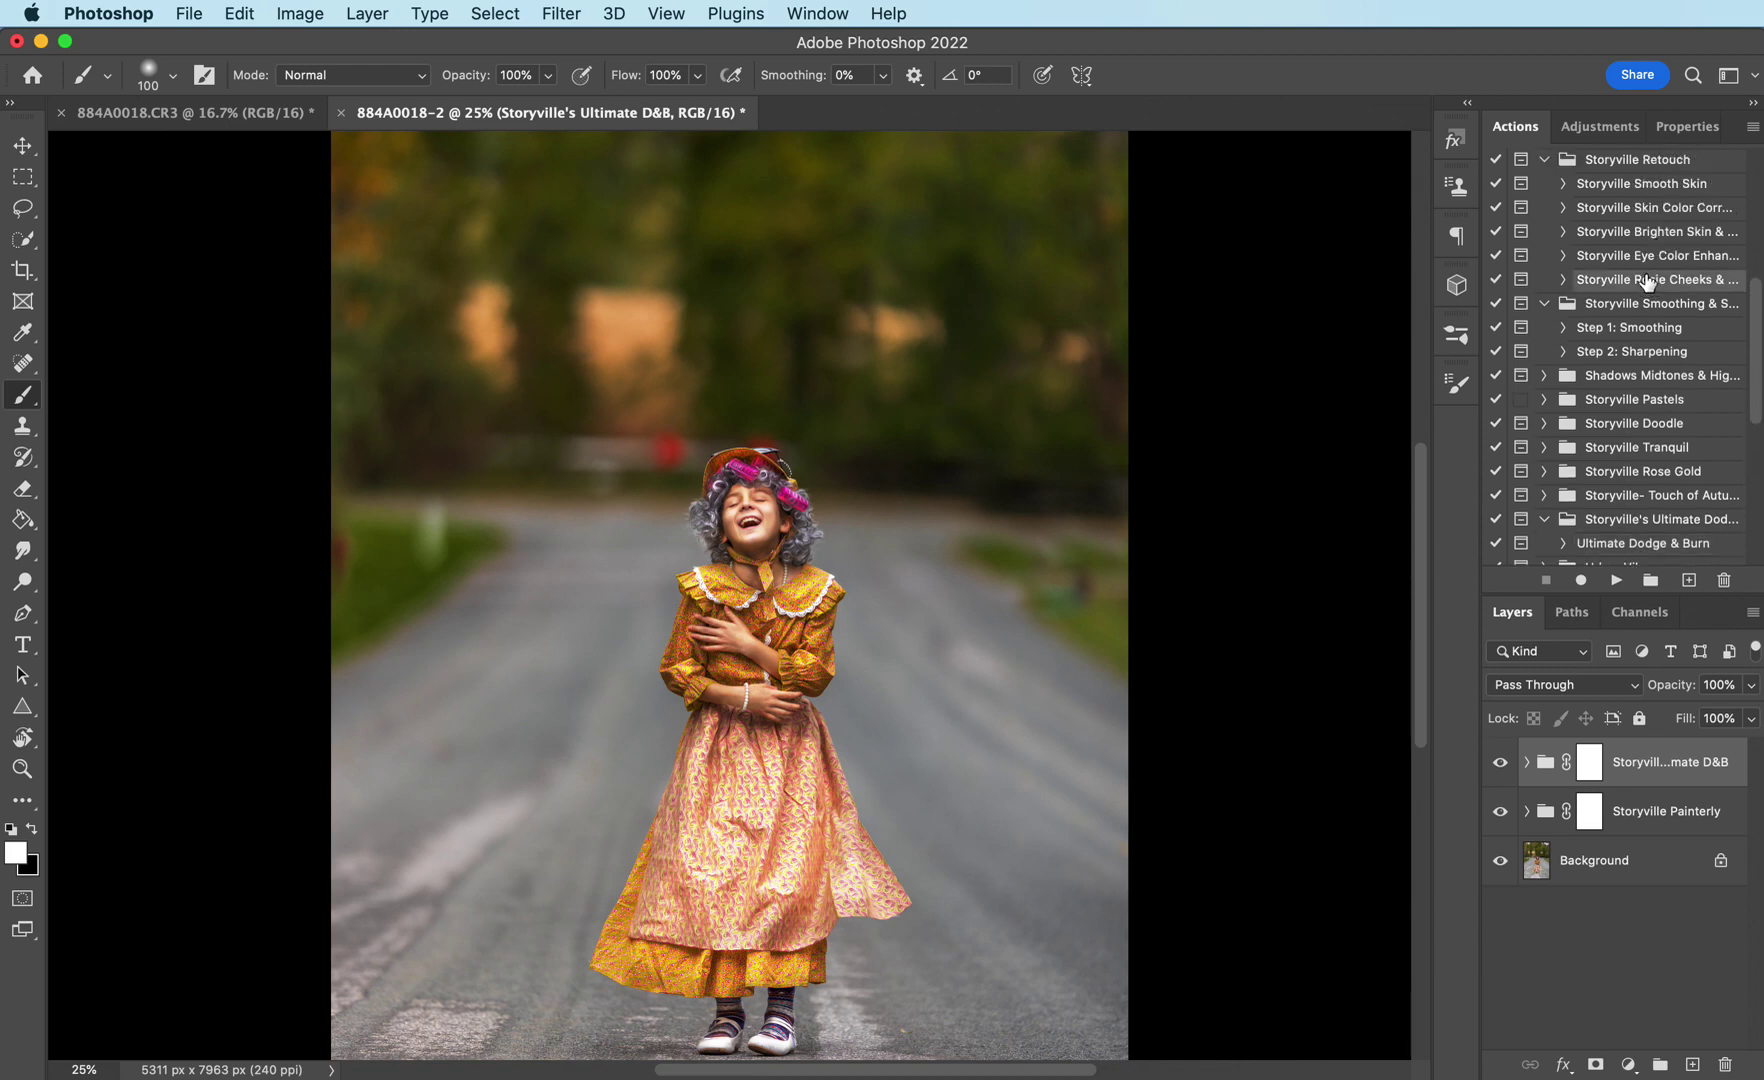
left_click(1616, 580)
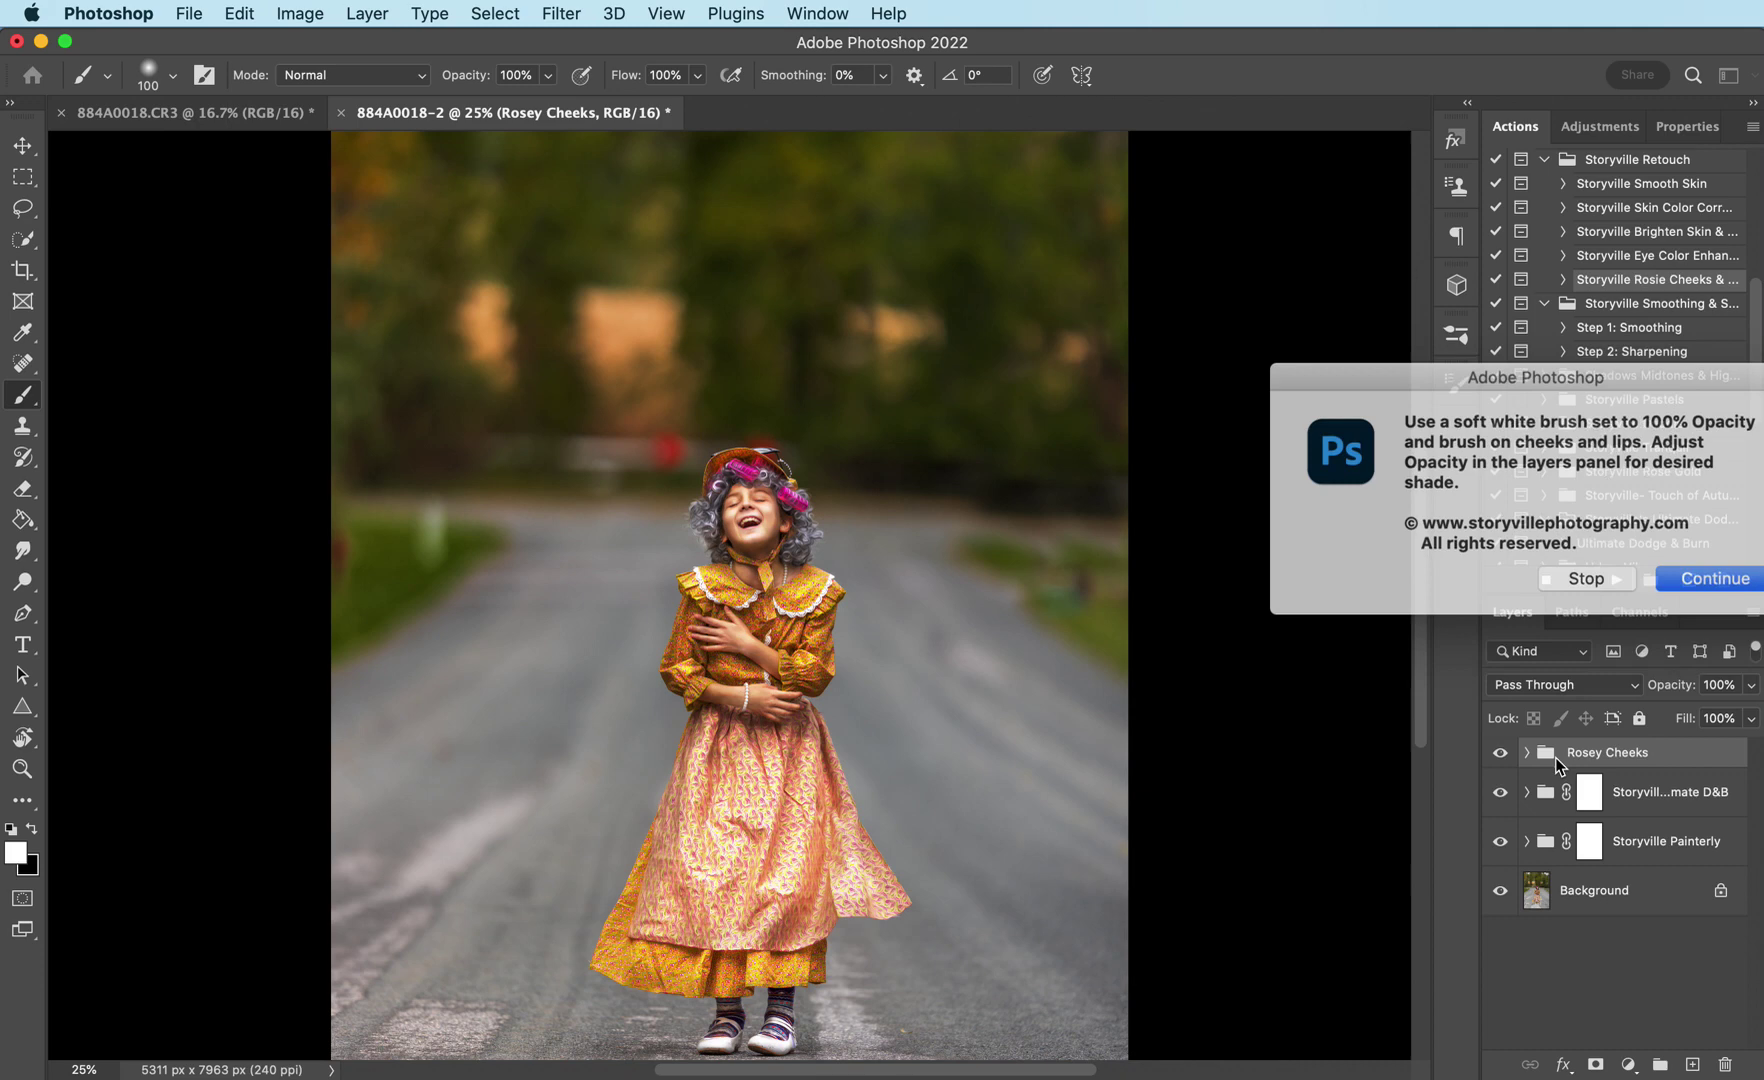
left_click(1704, 576)
left_click(1526, 754)
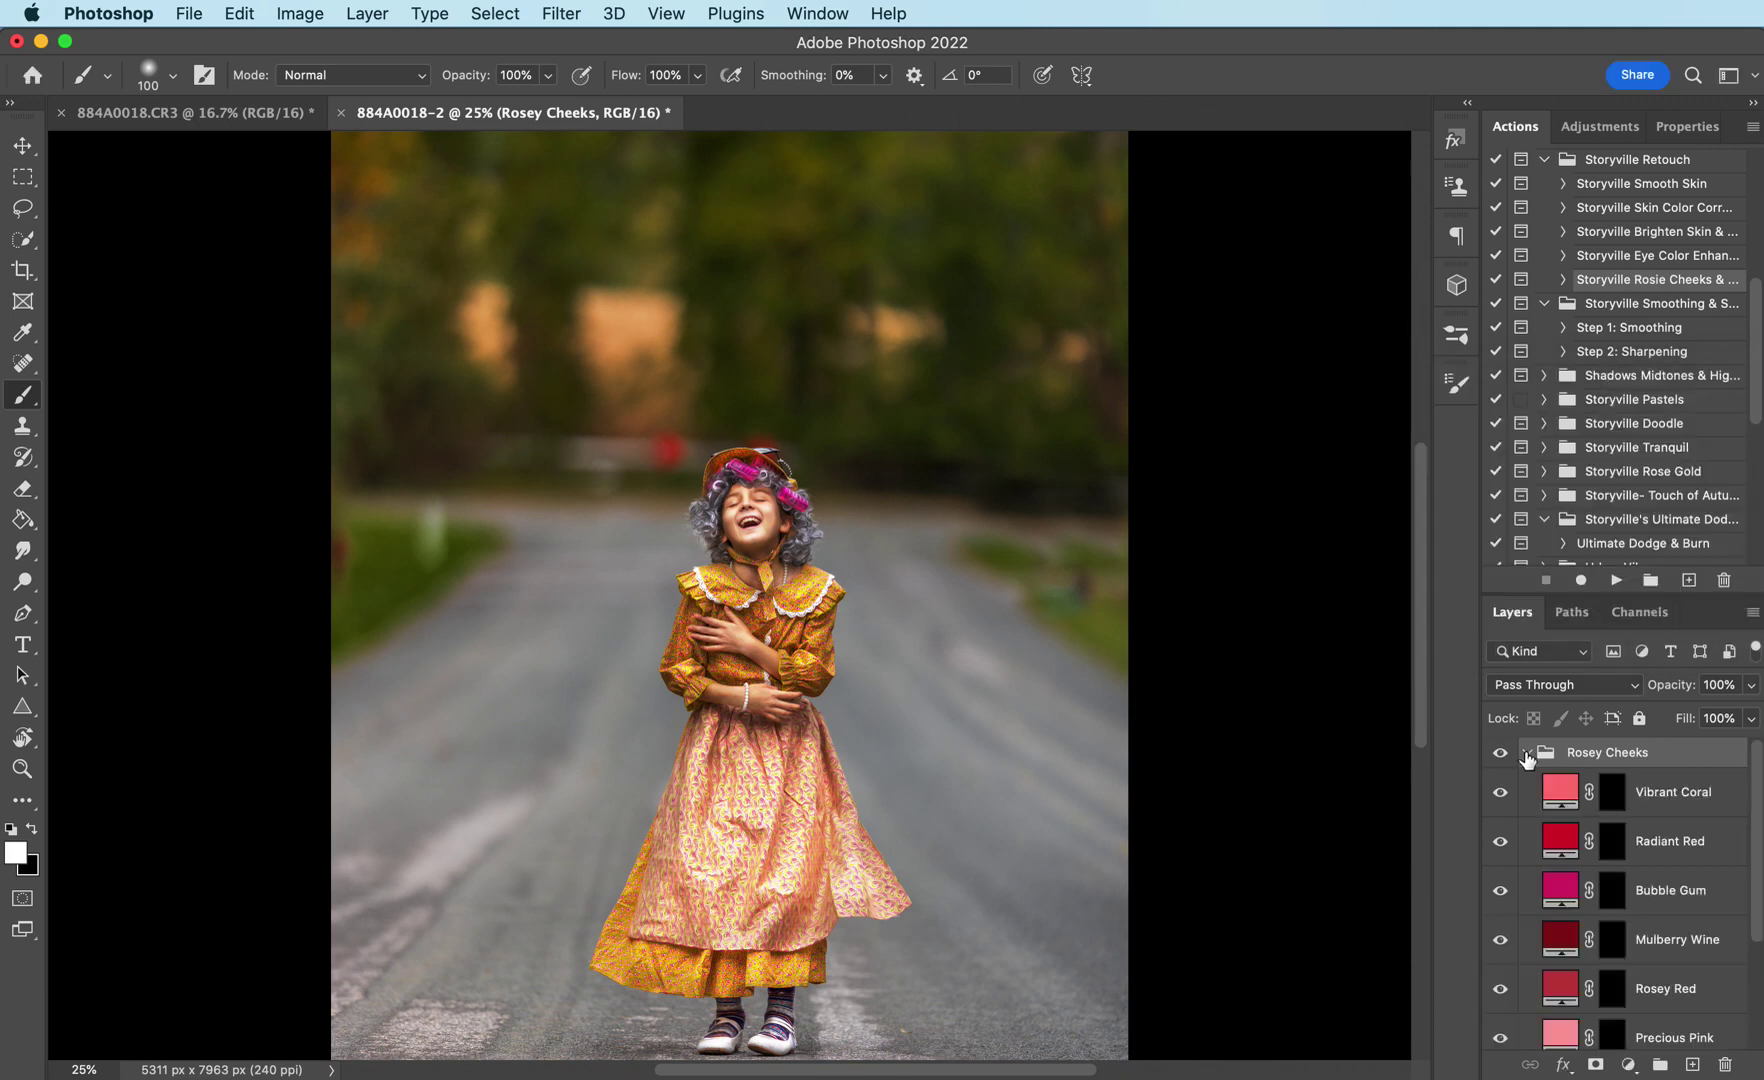
Paint Radiant Red blush onto both cheeks through its layer mask
left_click(1607, 846)
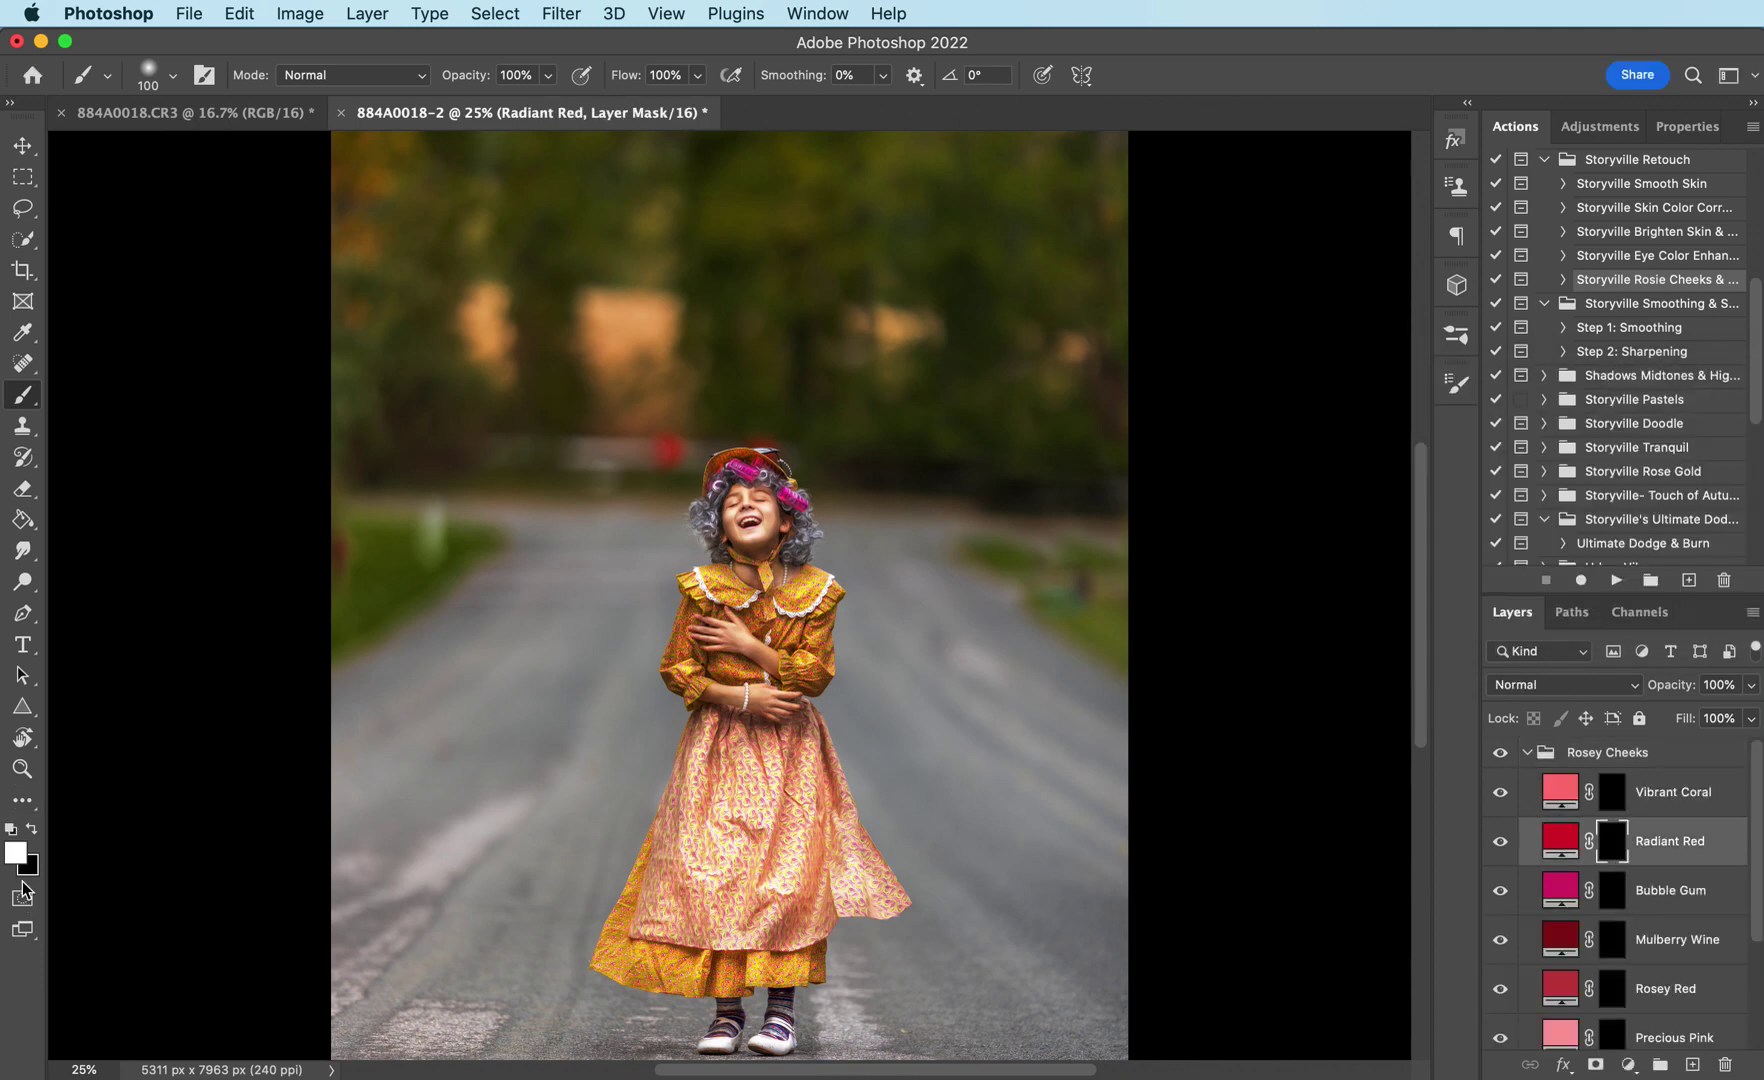
key("super+equal")
key("super+equal")
key("super+equal")
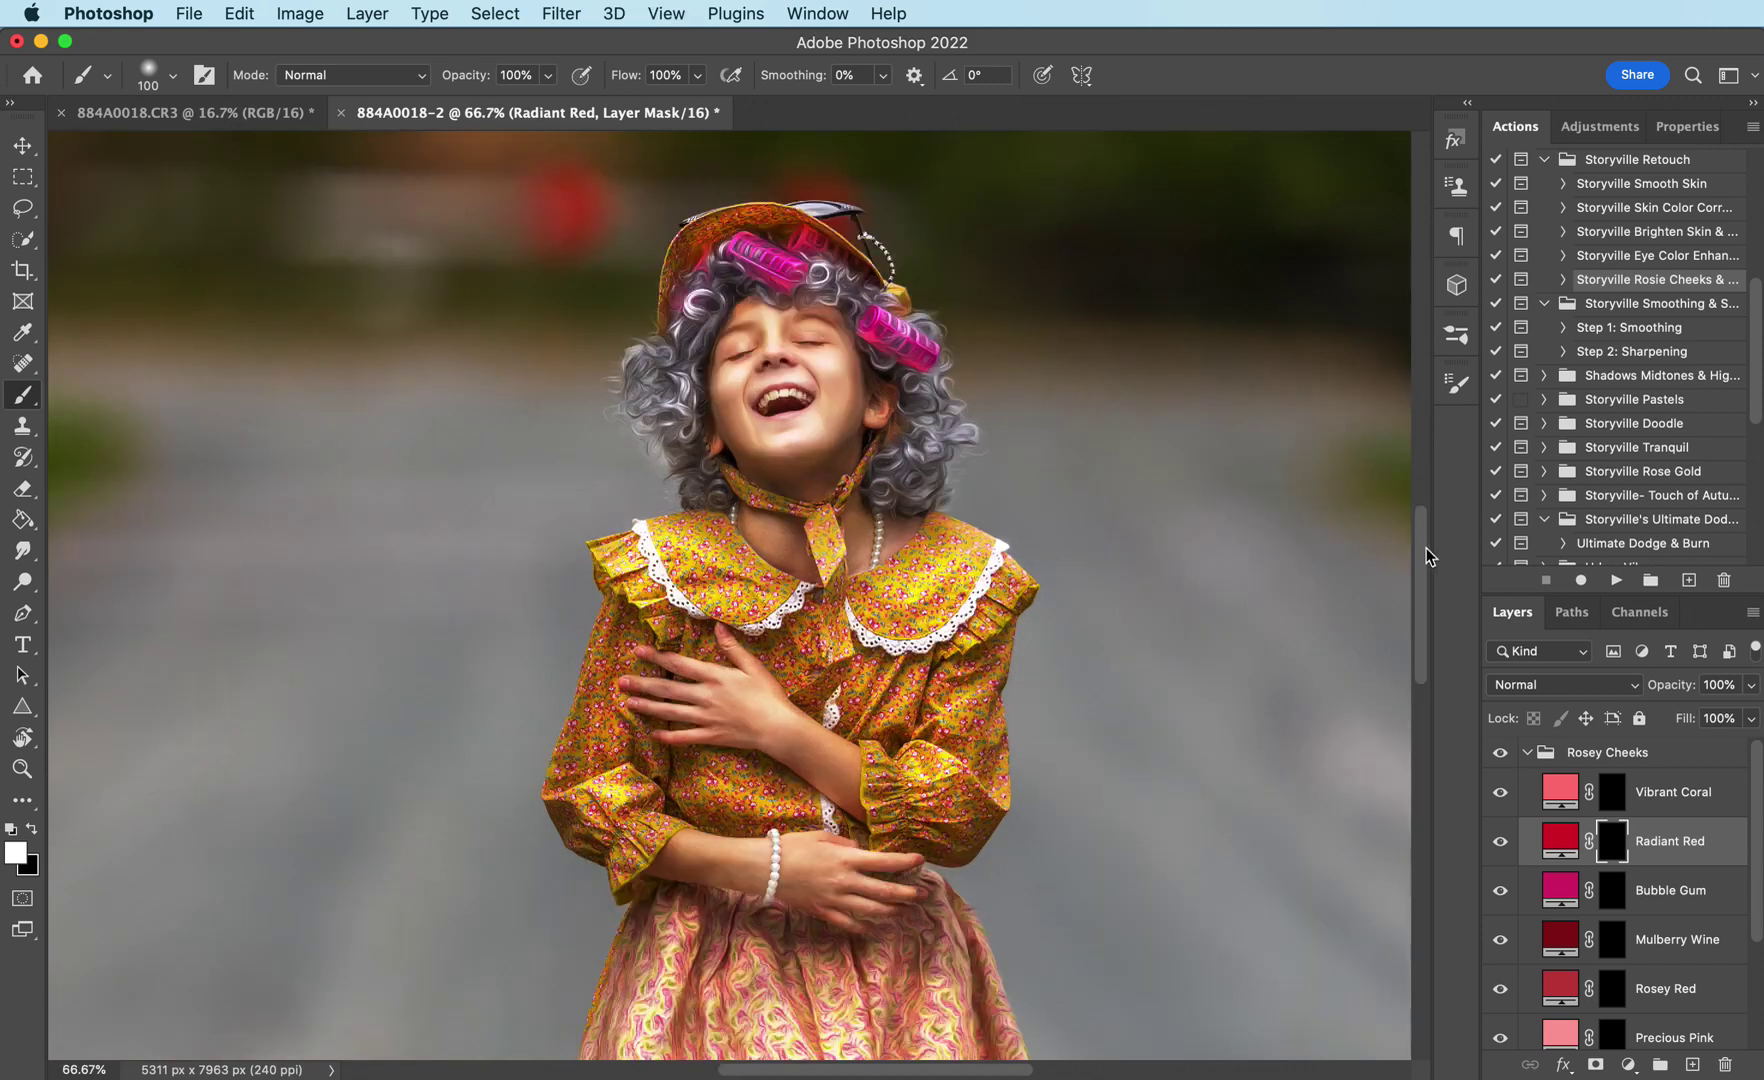
scroll(730, 600, "up", 5)
key("super+equal")
key("bracketright")
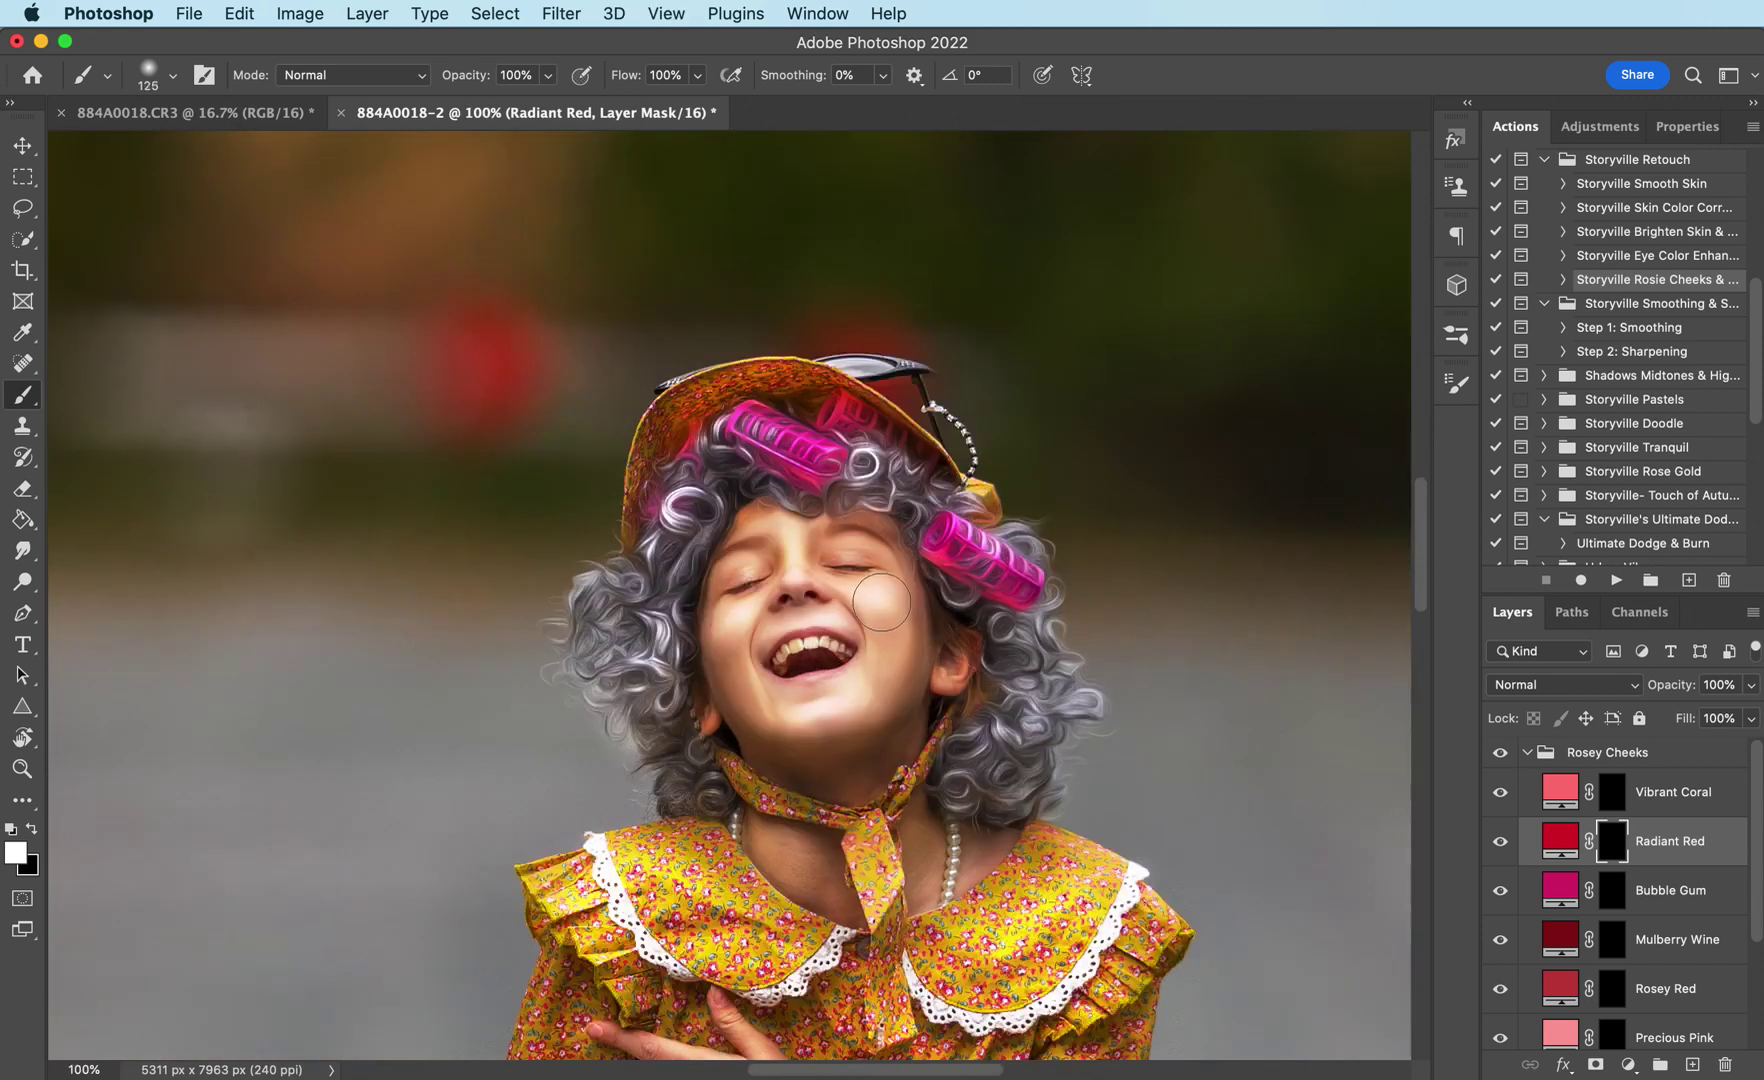
left_click(881, 602)
left_click(735, 632)
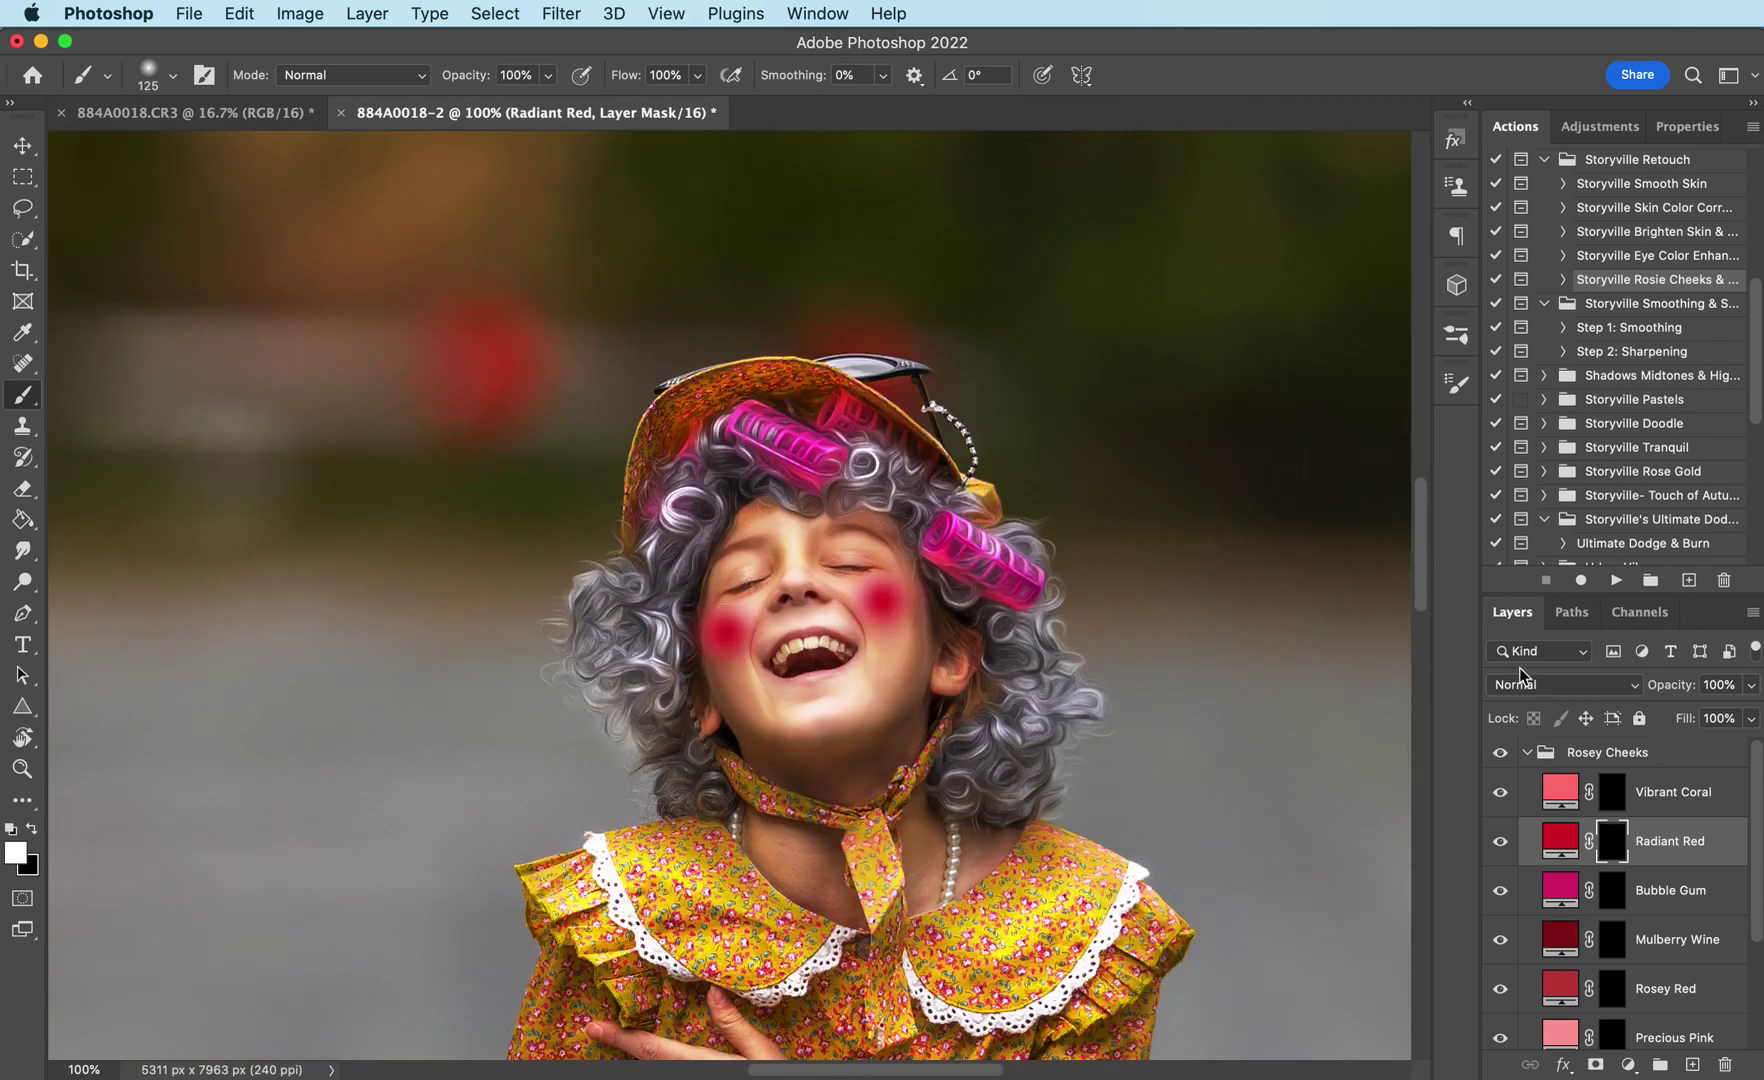
Fade the Radiant Red layer to 11% opacity and toggle the Rosey Cheeks group to compare
mouse_move(1665, 688)
left_mouse_down()
mouse_move(1483, 698)
mouse_move(1499, 700)
left_mouse_up()
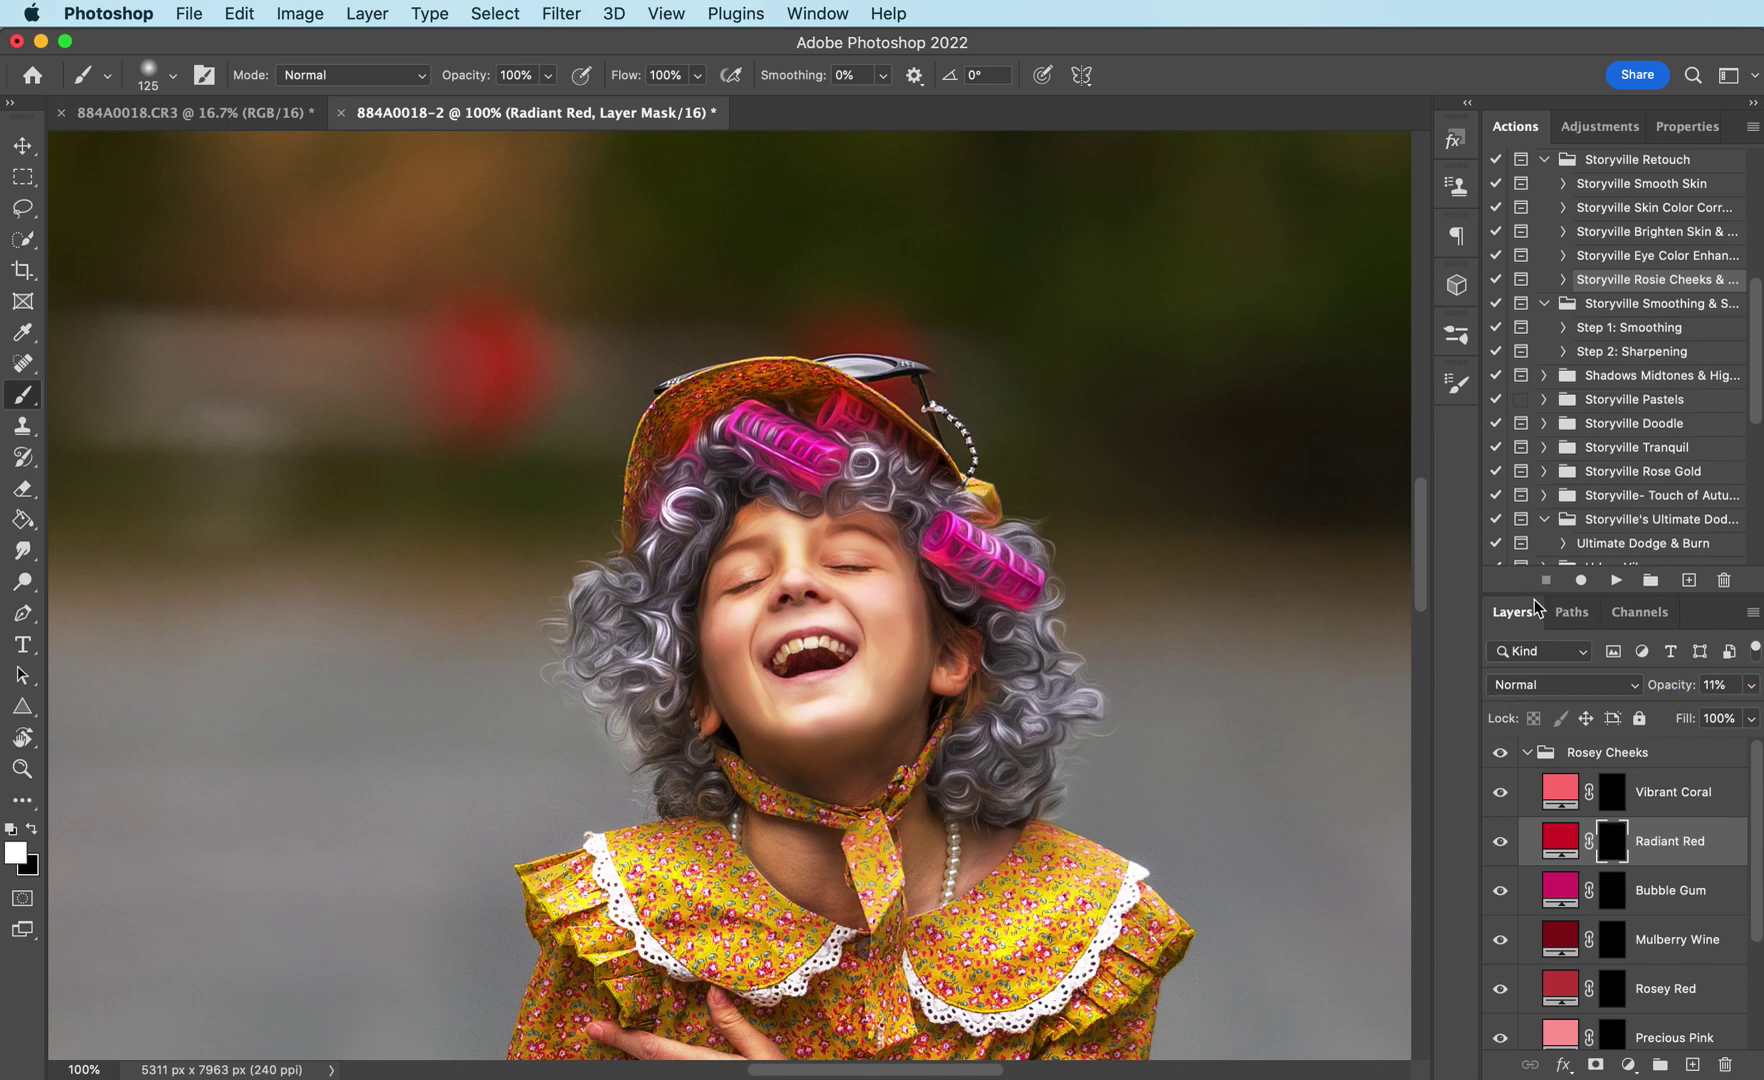
key("bracketleft")
key("bracketleft")
key("bracketleft")
key("bracketleft")
key("bracketleft")
key("bracketleft")
key("bracketleft")
key("bracketleft")
key("bracketleft")
left_click(1527, 752)
left_click(1501, 754)
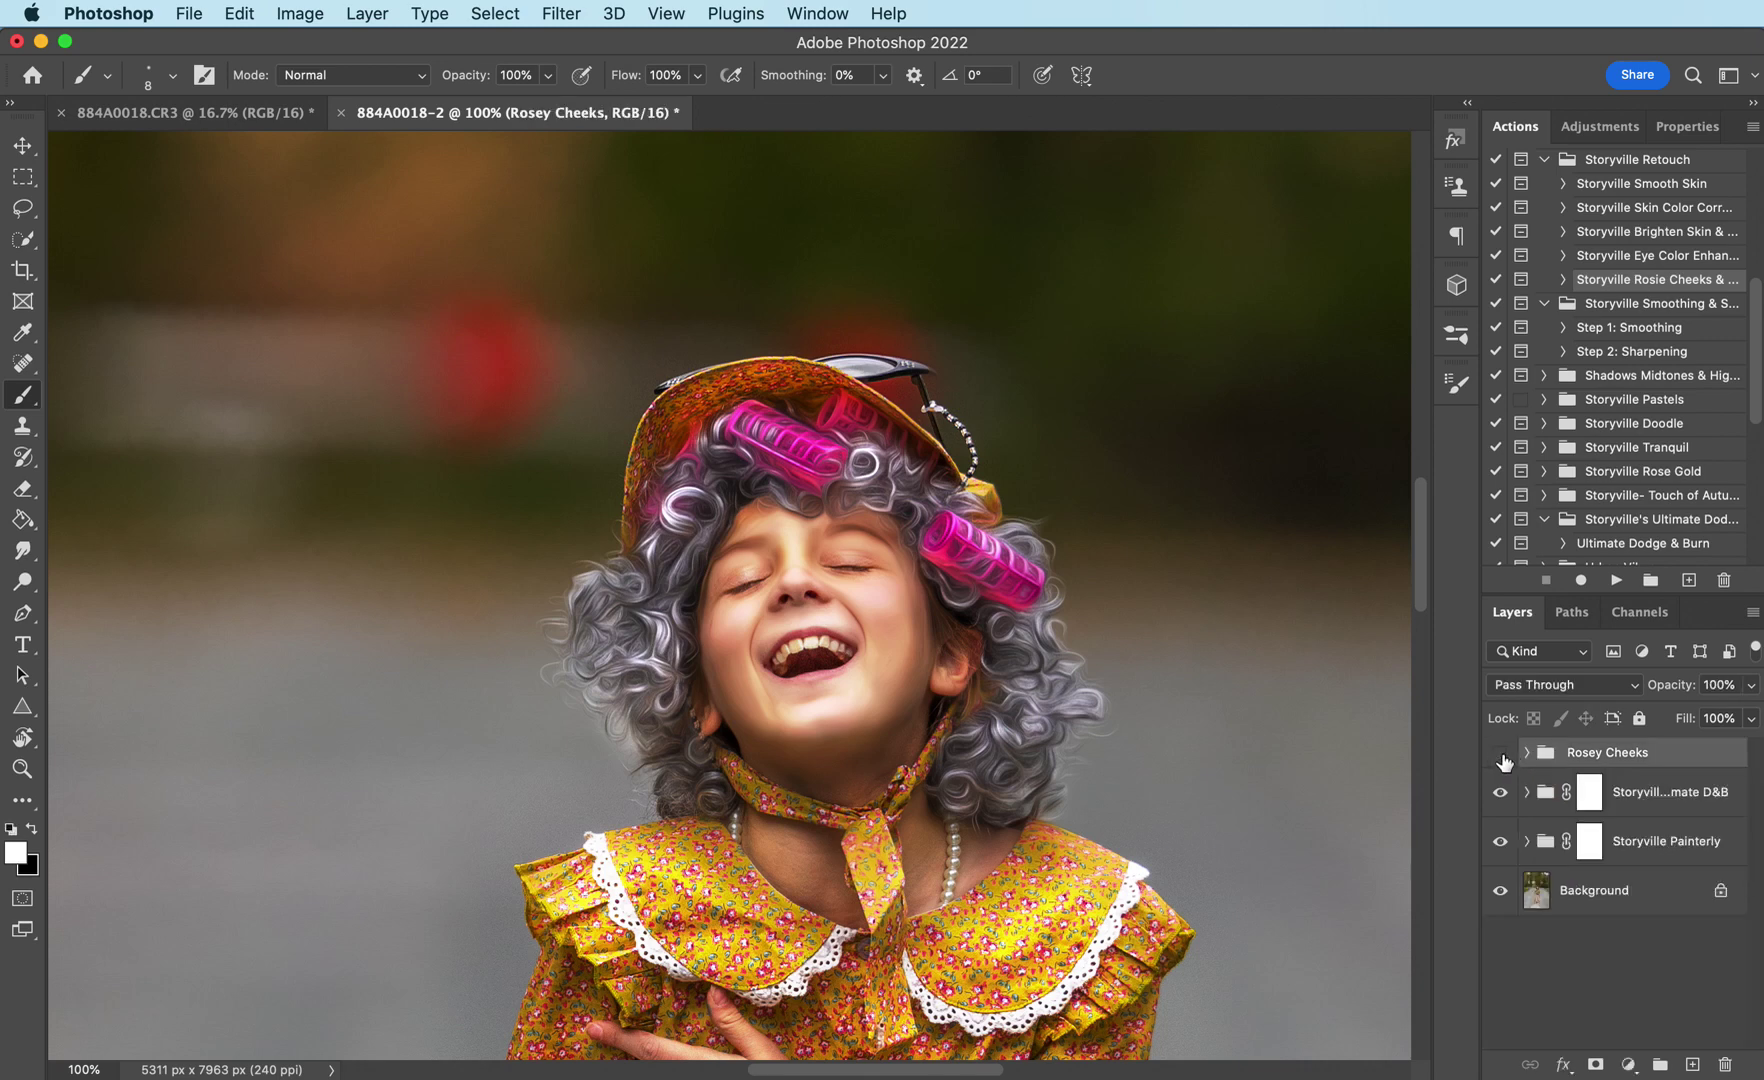
left_click(1501, 754)
Flatten the image into a single layer, discarding hidden layers
left_click(1650, 955)
key("super+minus")
key("super+minus")
key("super+minus")
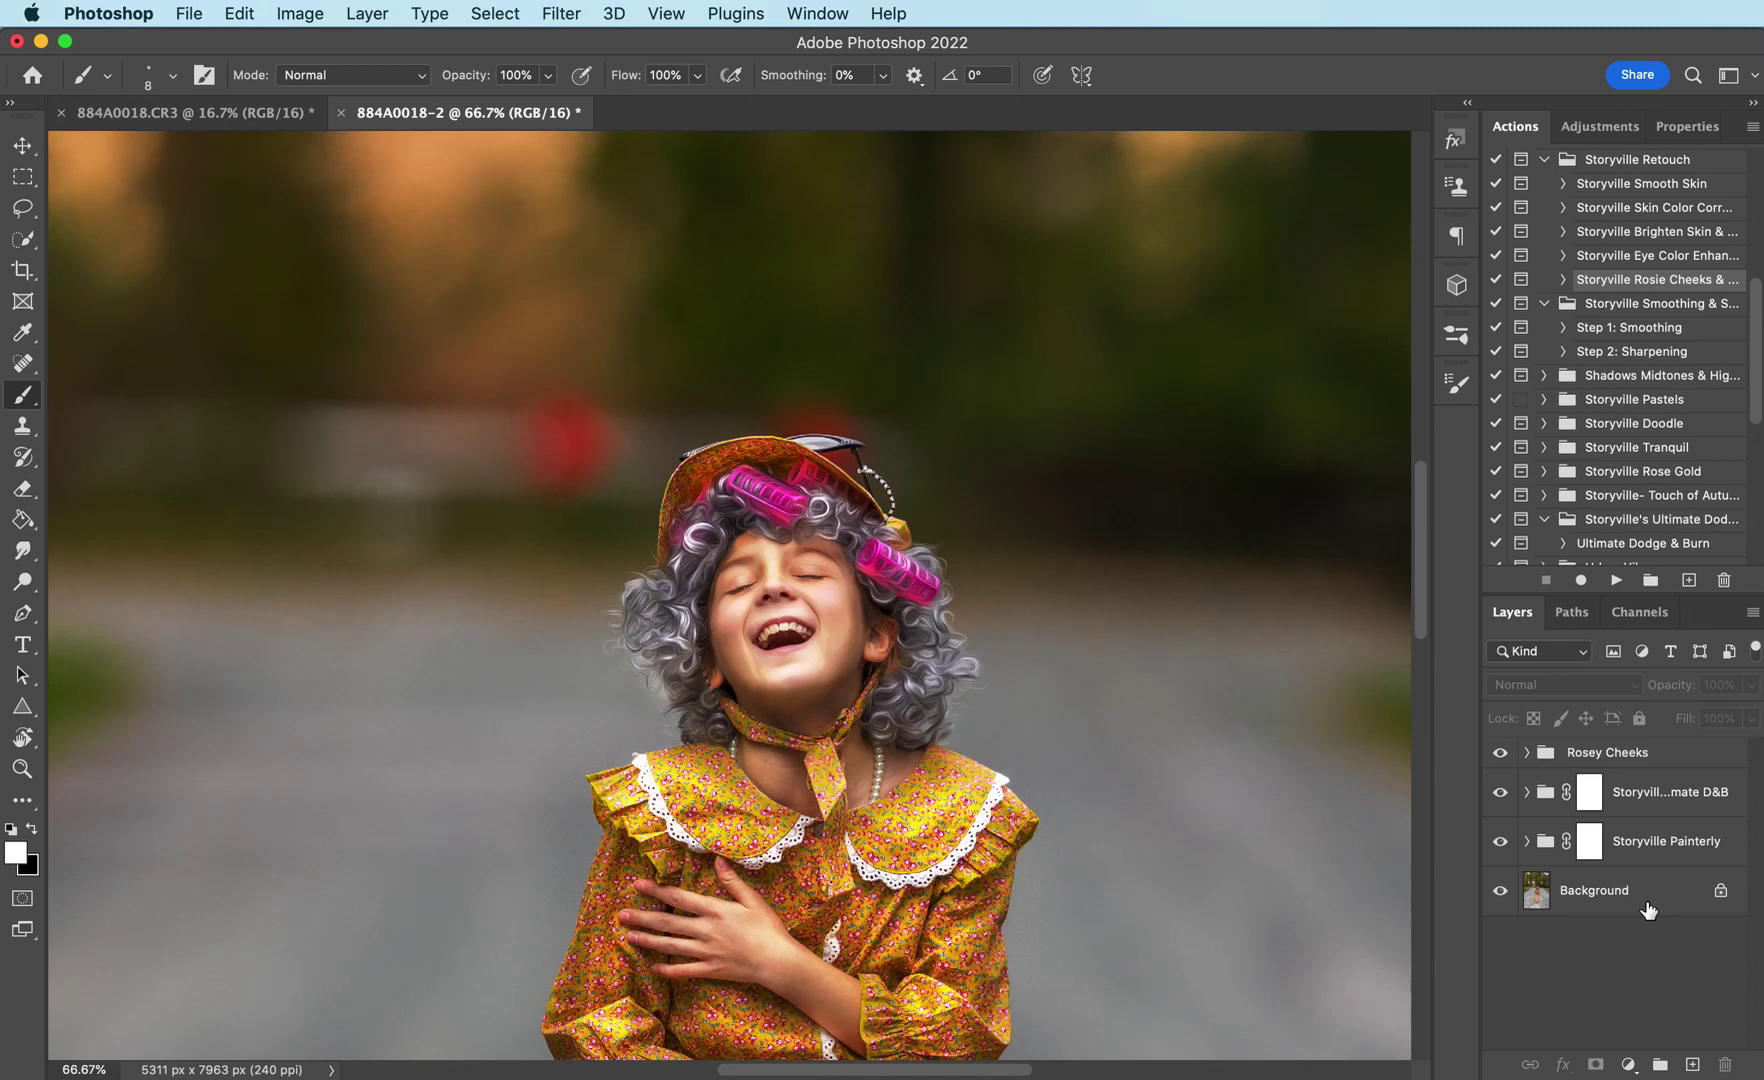
key("super+minus")
key("super+minus")
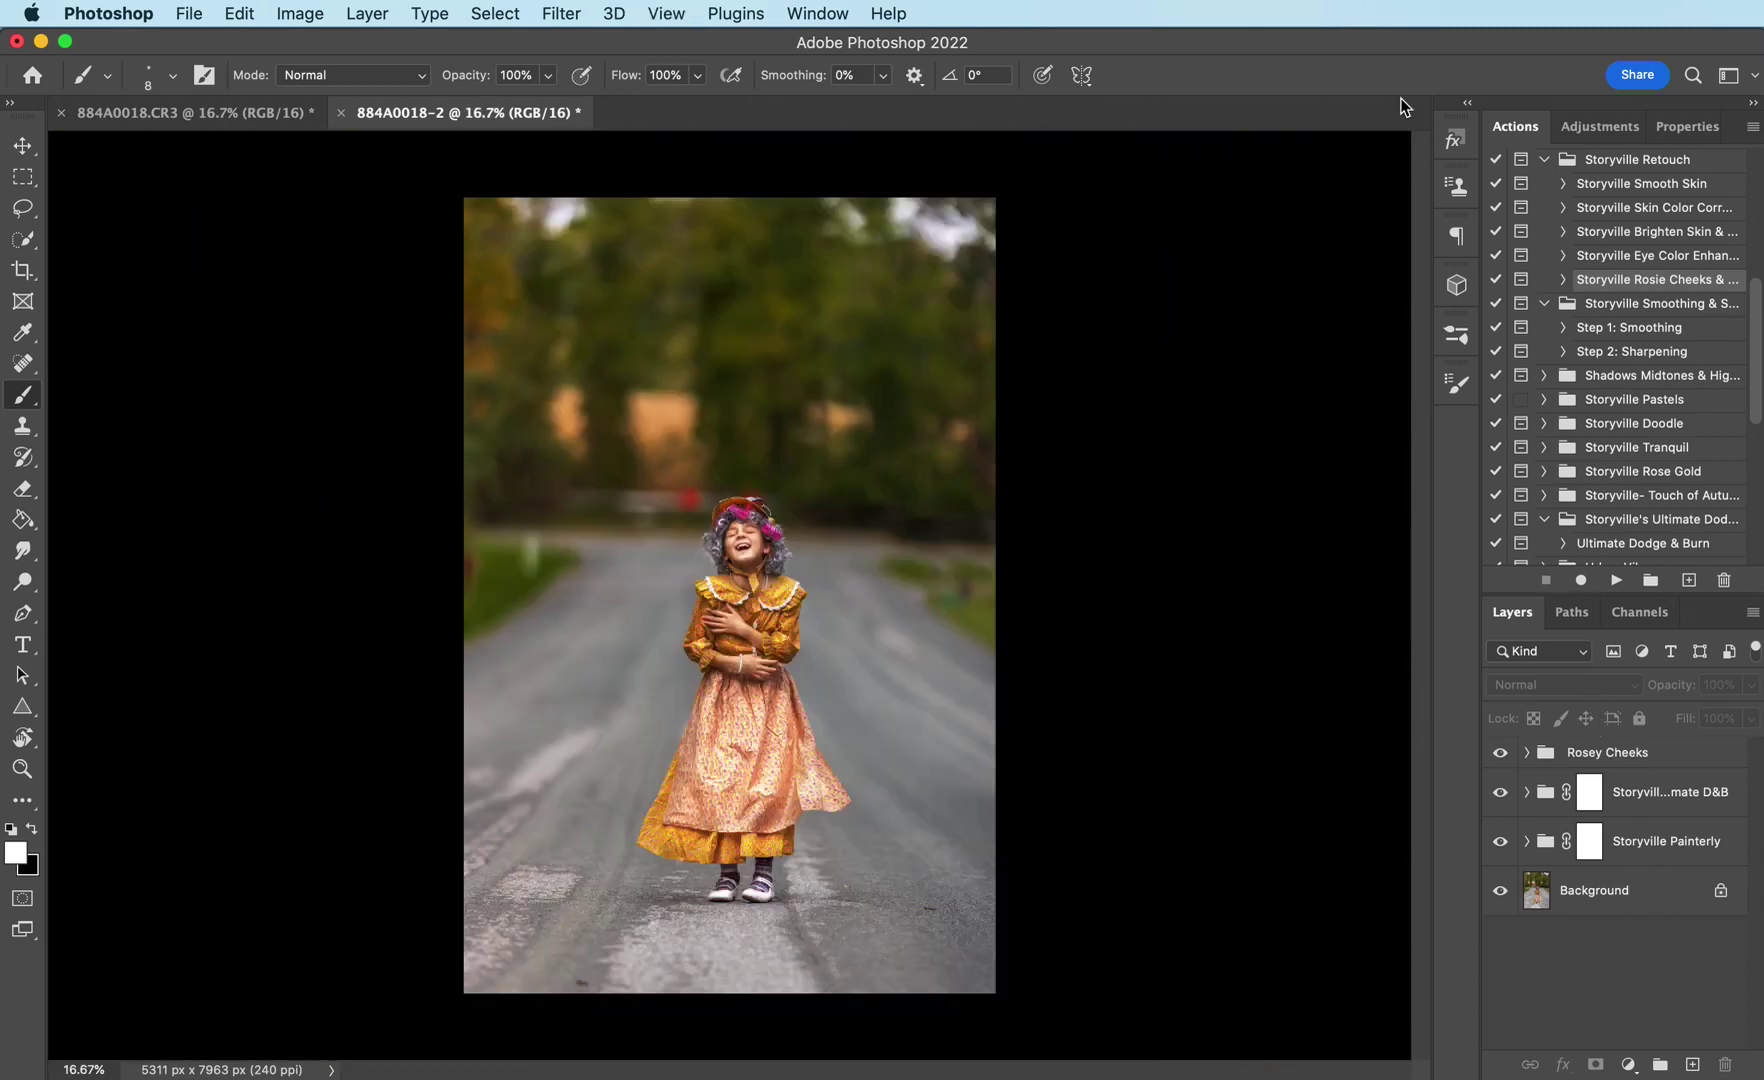
left_click(366, 17)
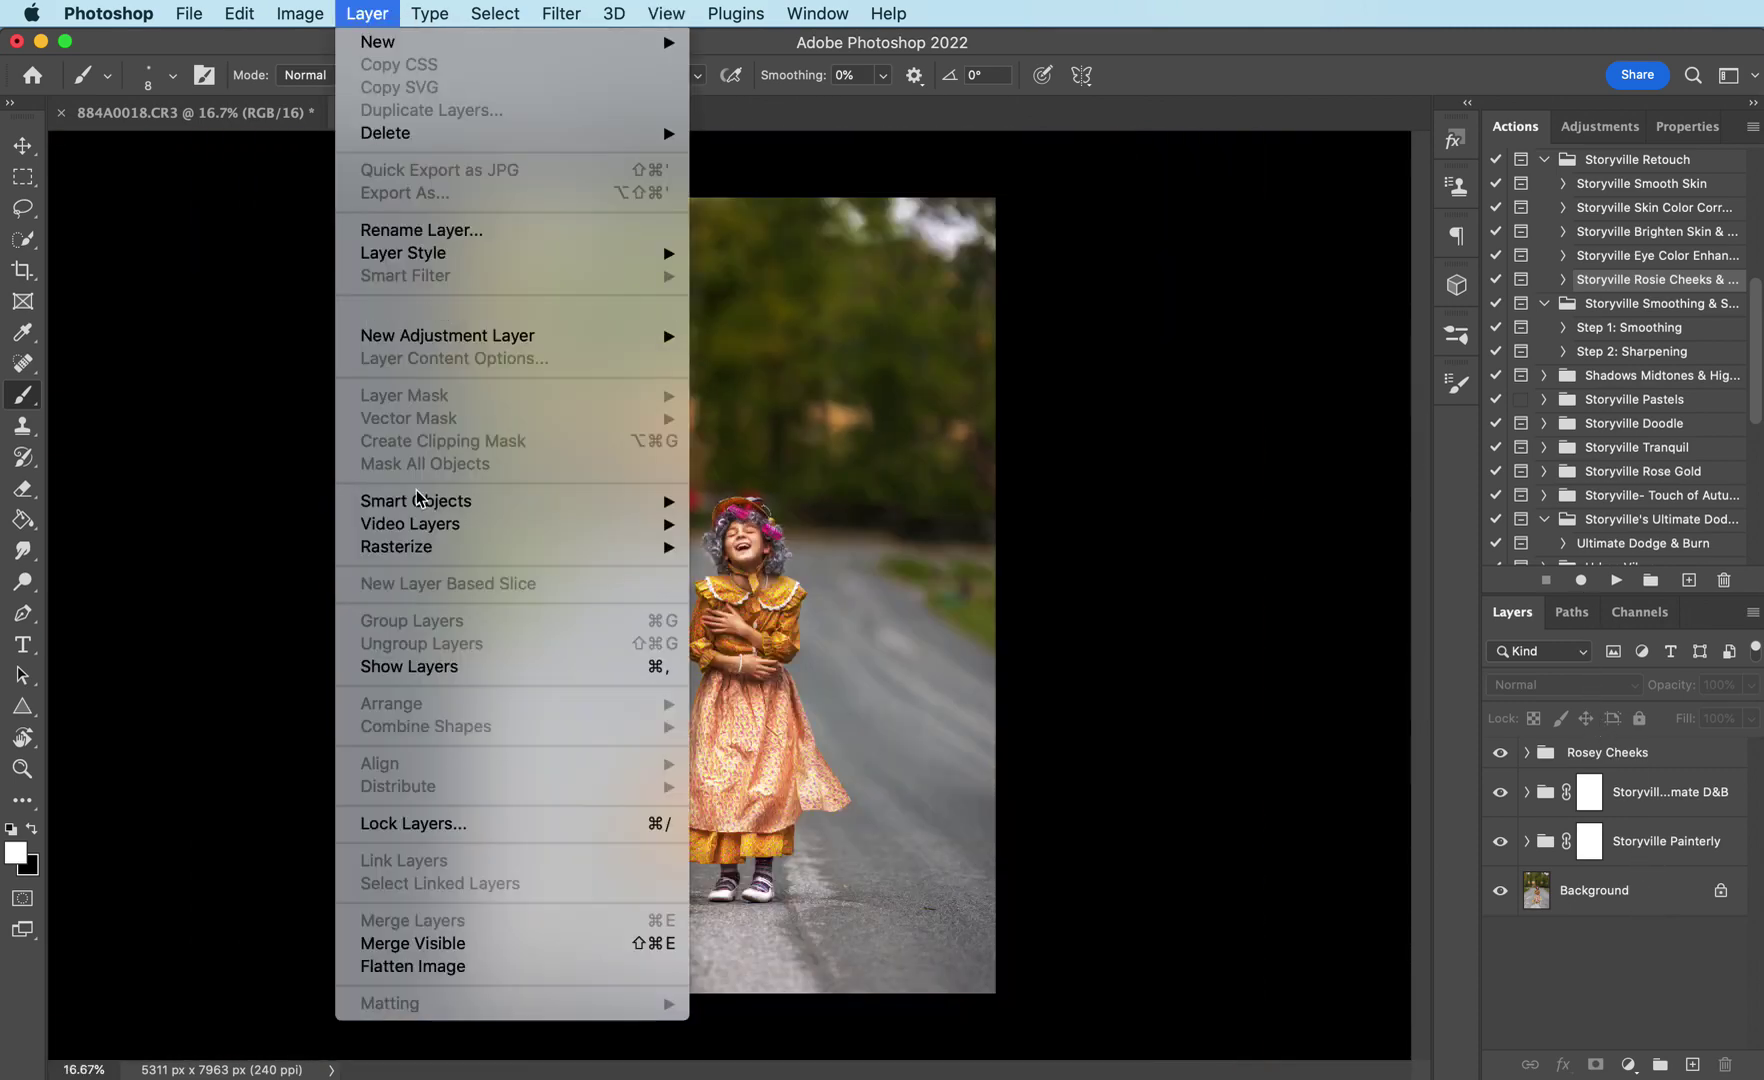
left_click(476, 970)
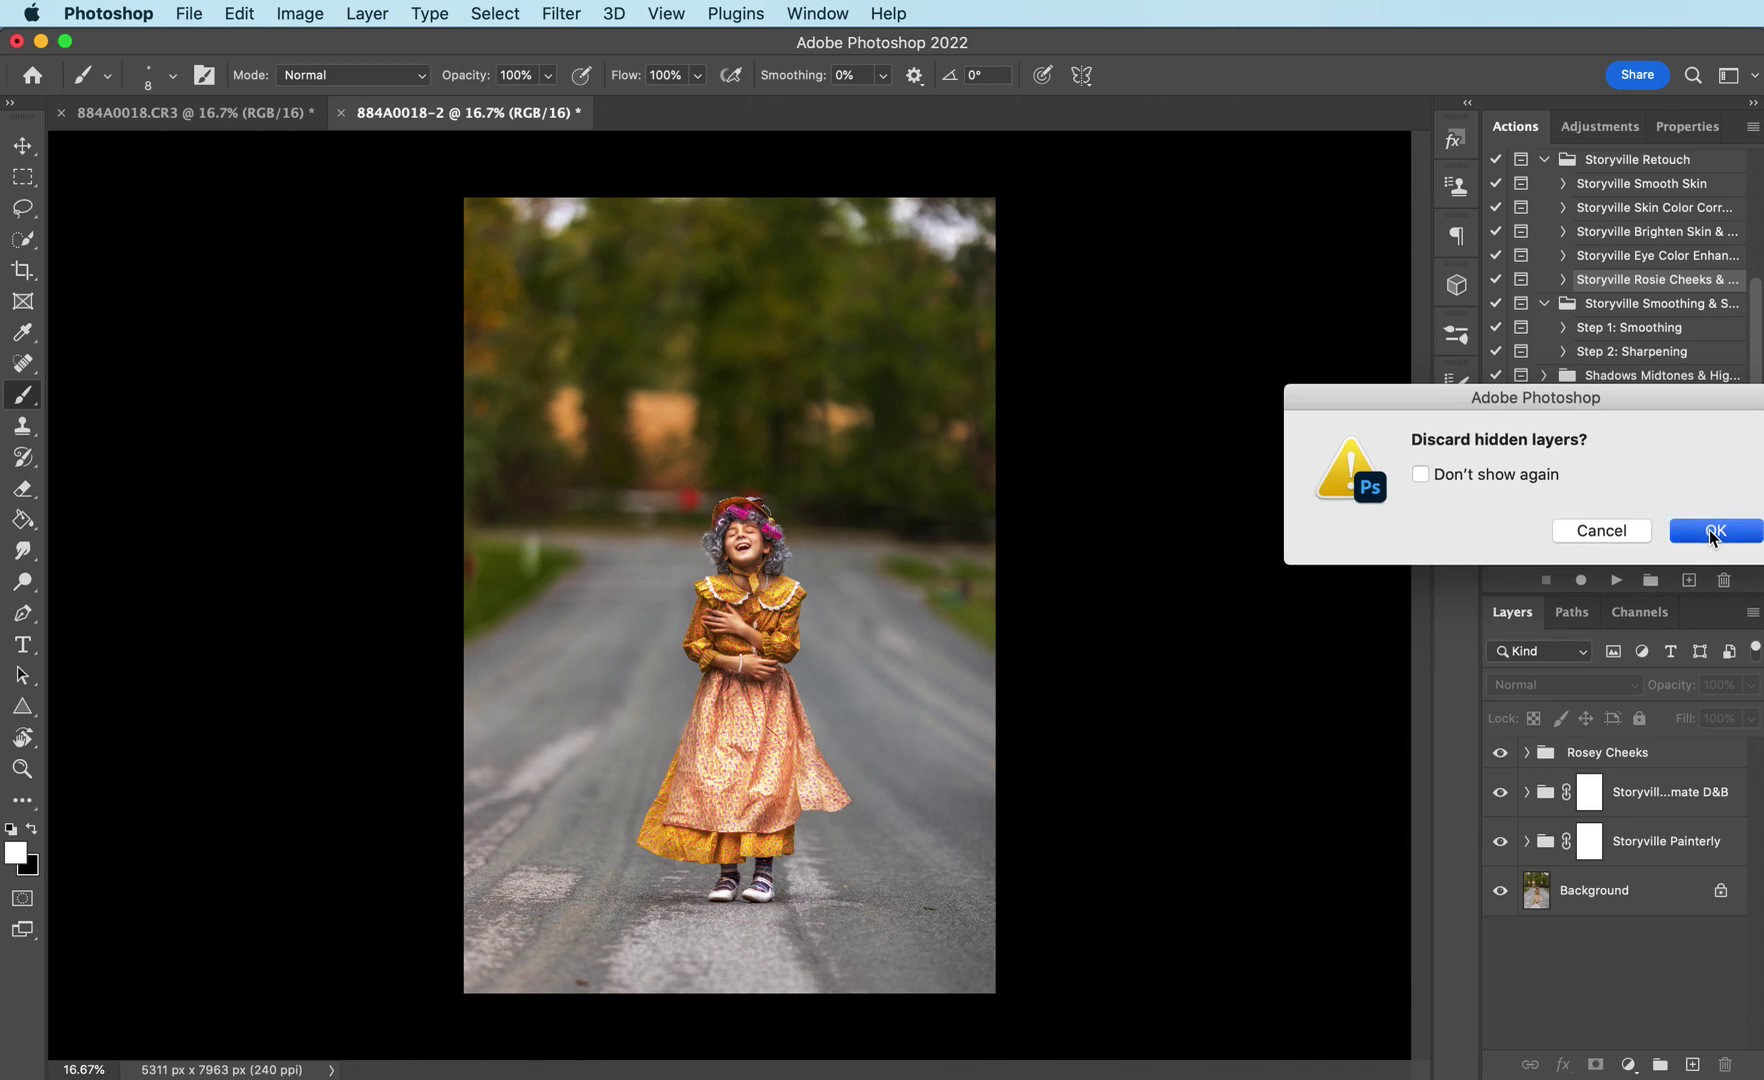
left_click(1715, 530)
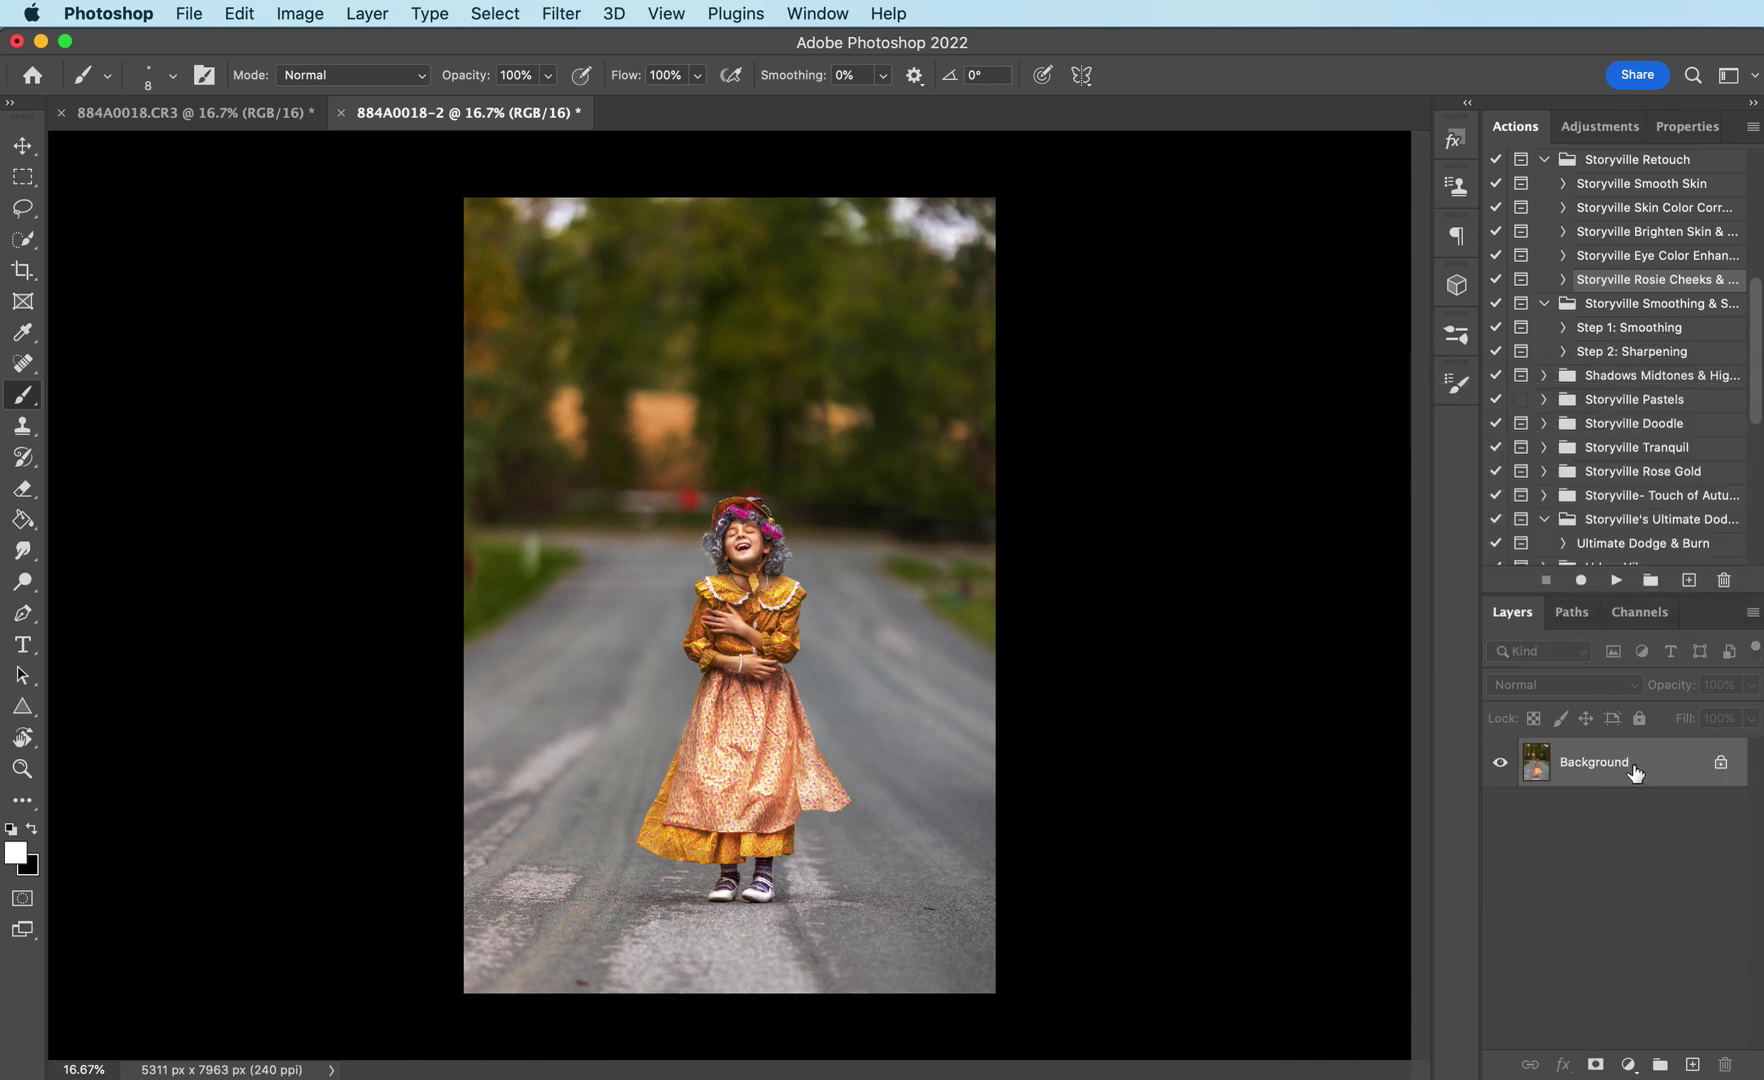
Run the Step 1: Smoothing action and set the Silky Smooth layer to 60% opacity
left_click(1660, 329)
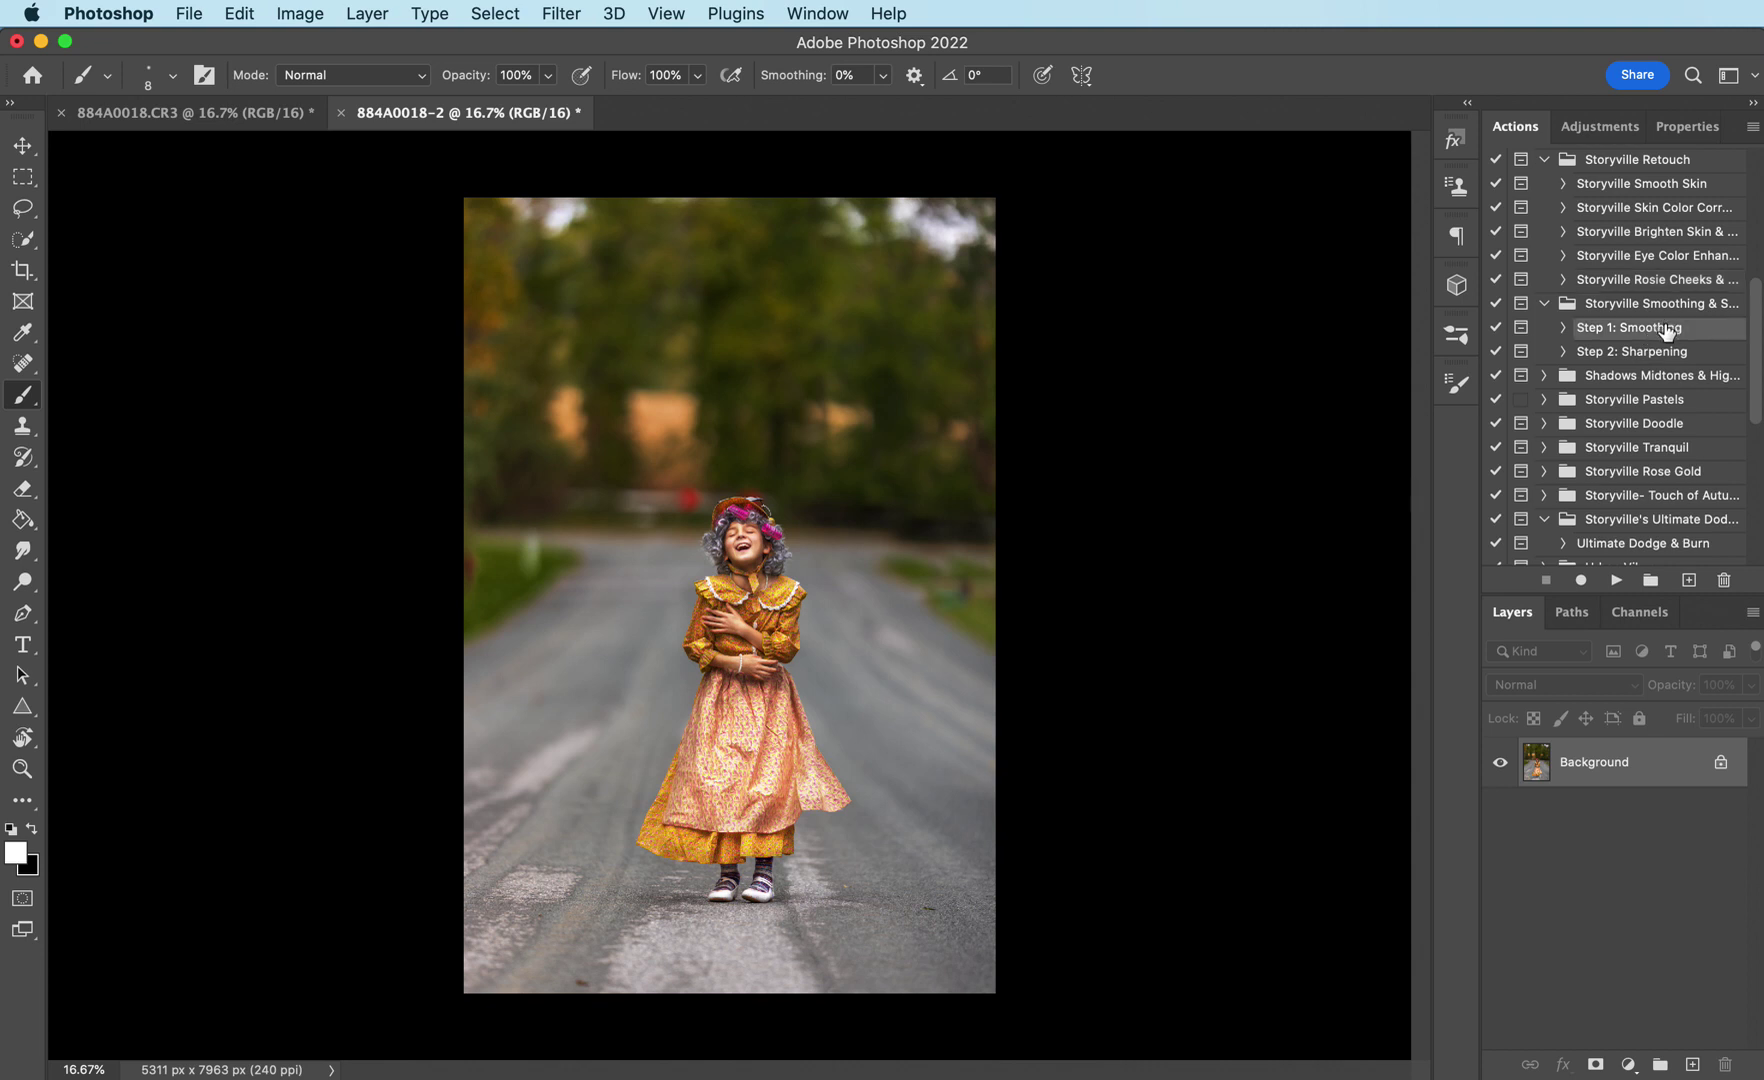
left_click(1616, 580)
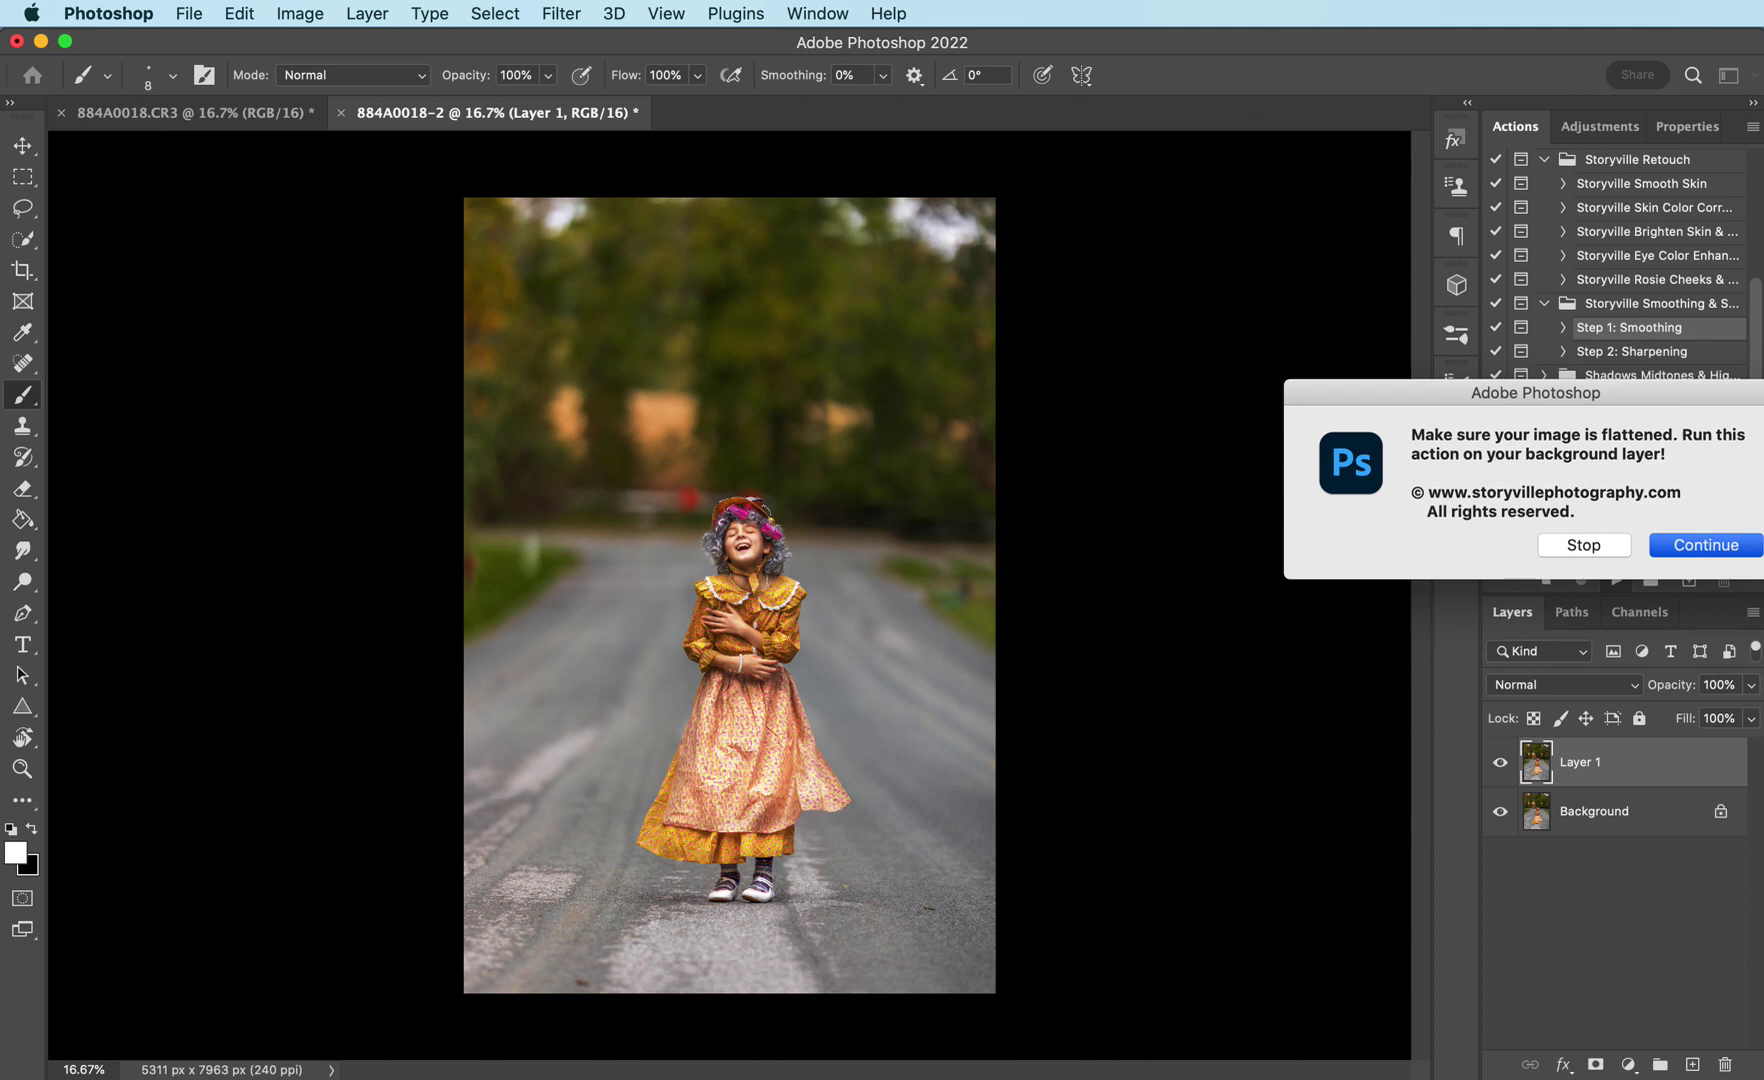
left_click(1706, 544)
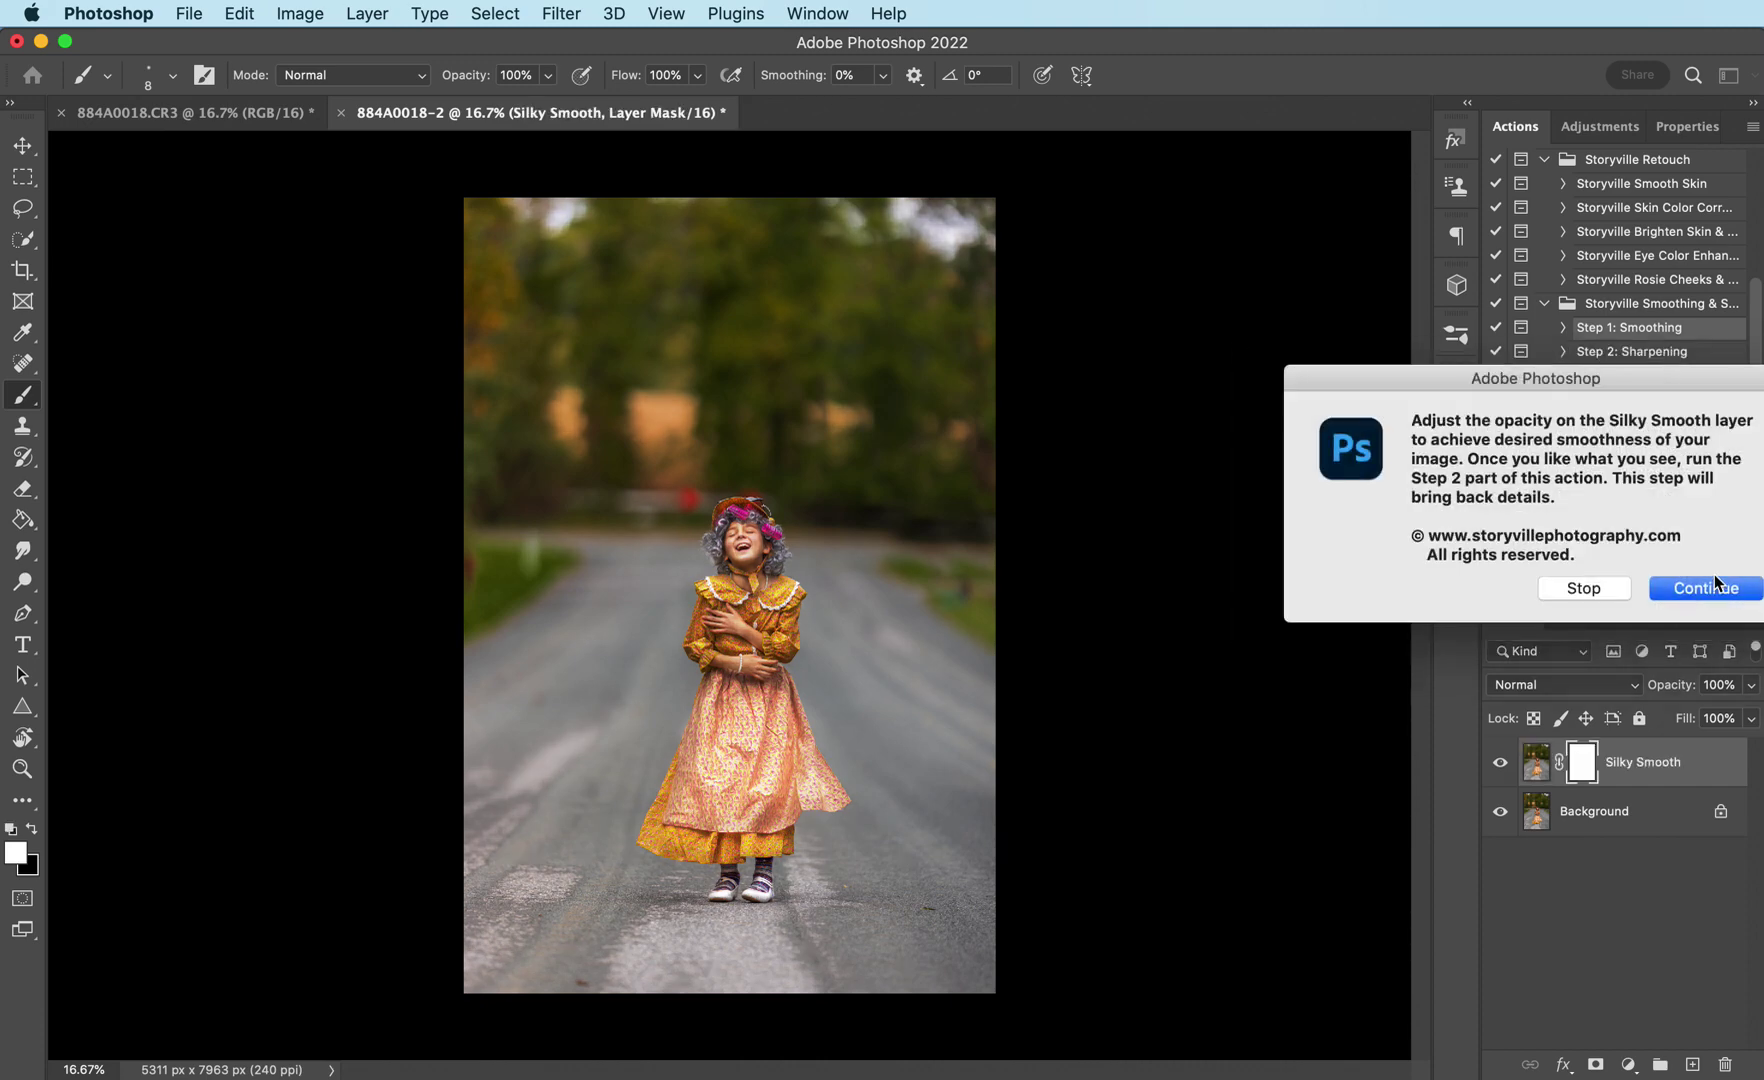
left_click(1710, 587)
left_click_drag(1680, 688, 1640, 693)
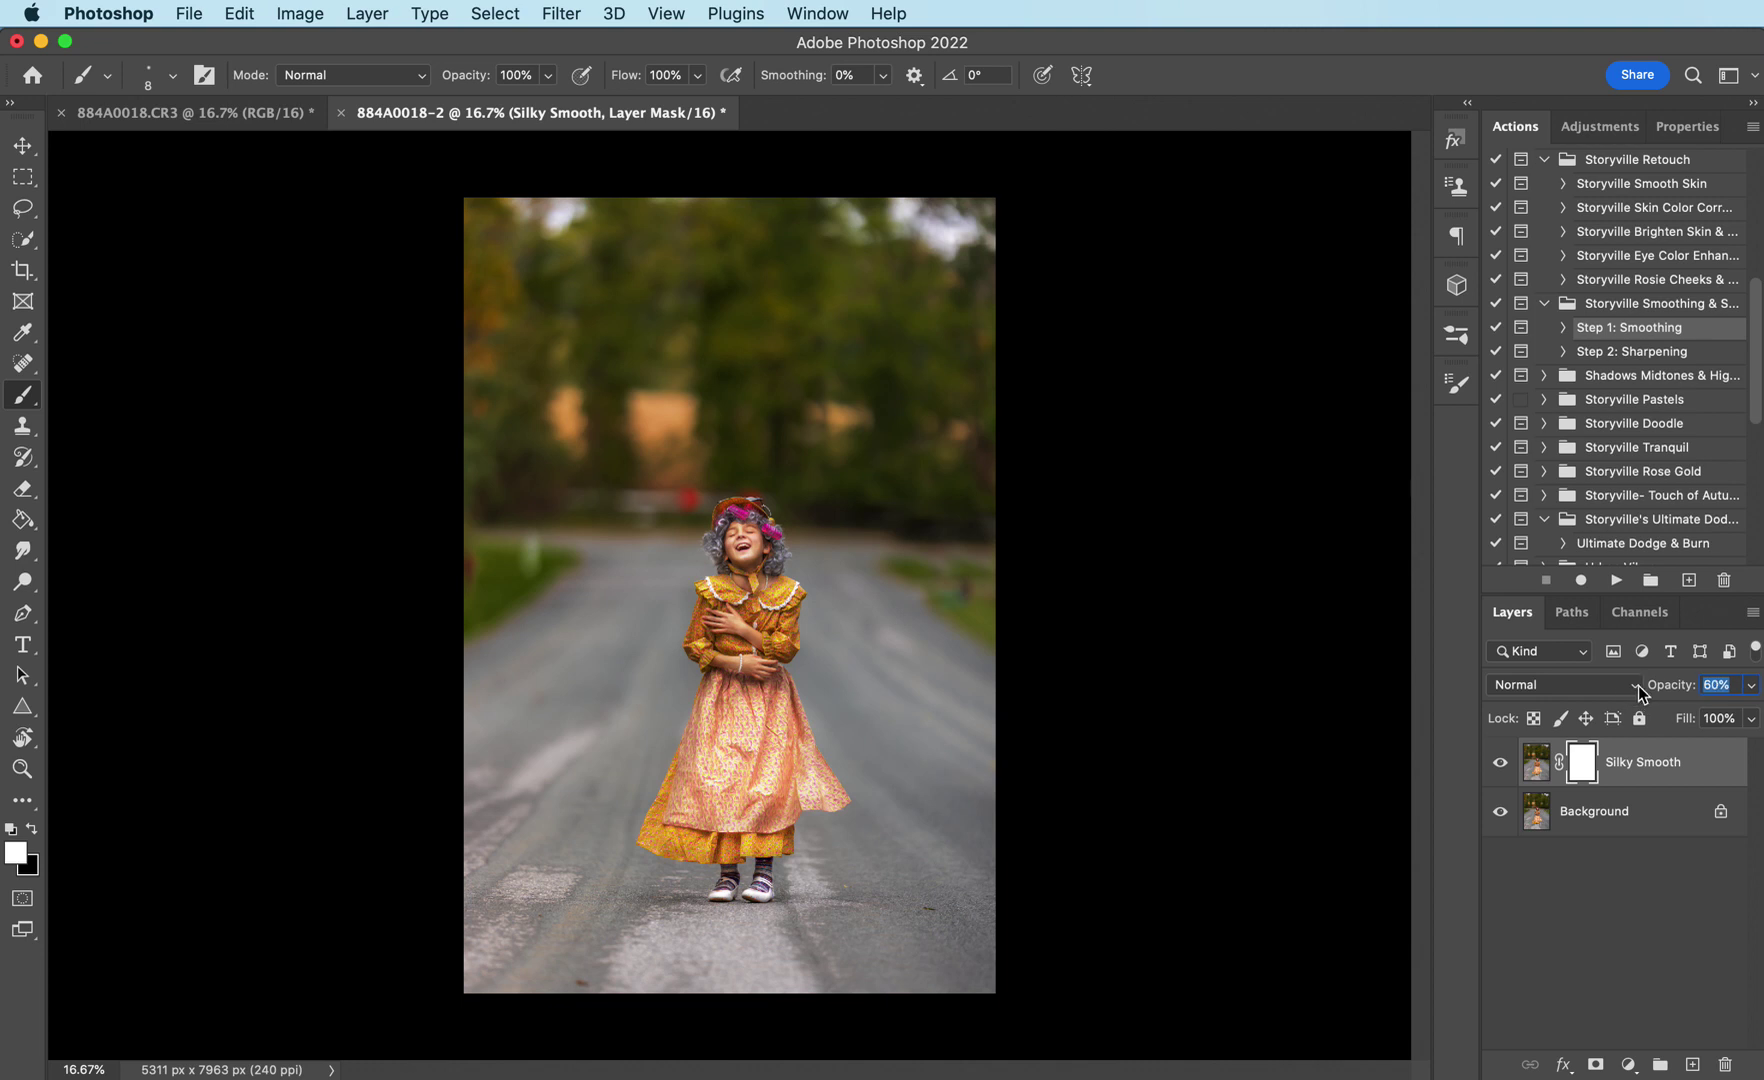
Toggle the Silky Smooth layer off and on to compare the smoothing
left_click(1499, 763)
key("super+plus")
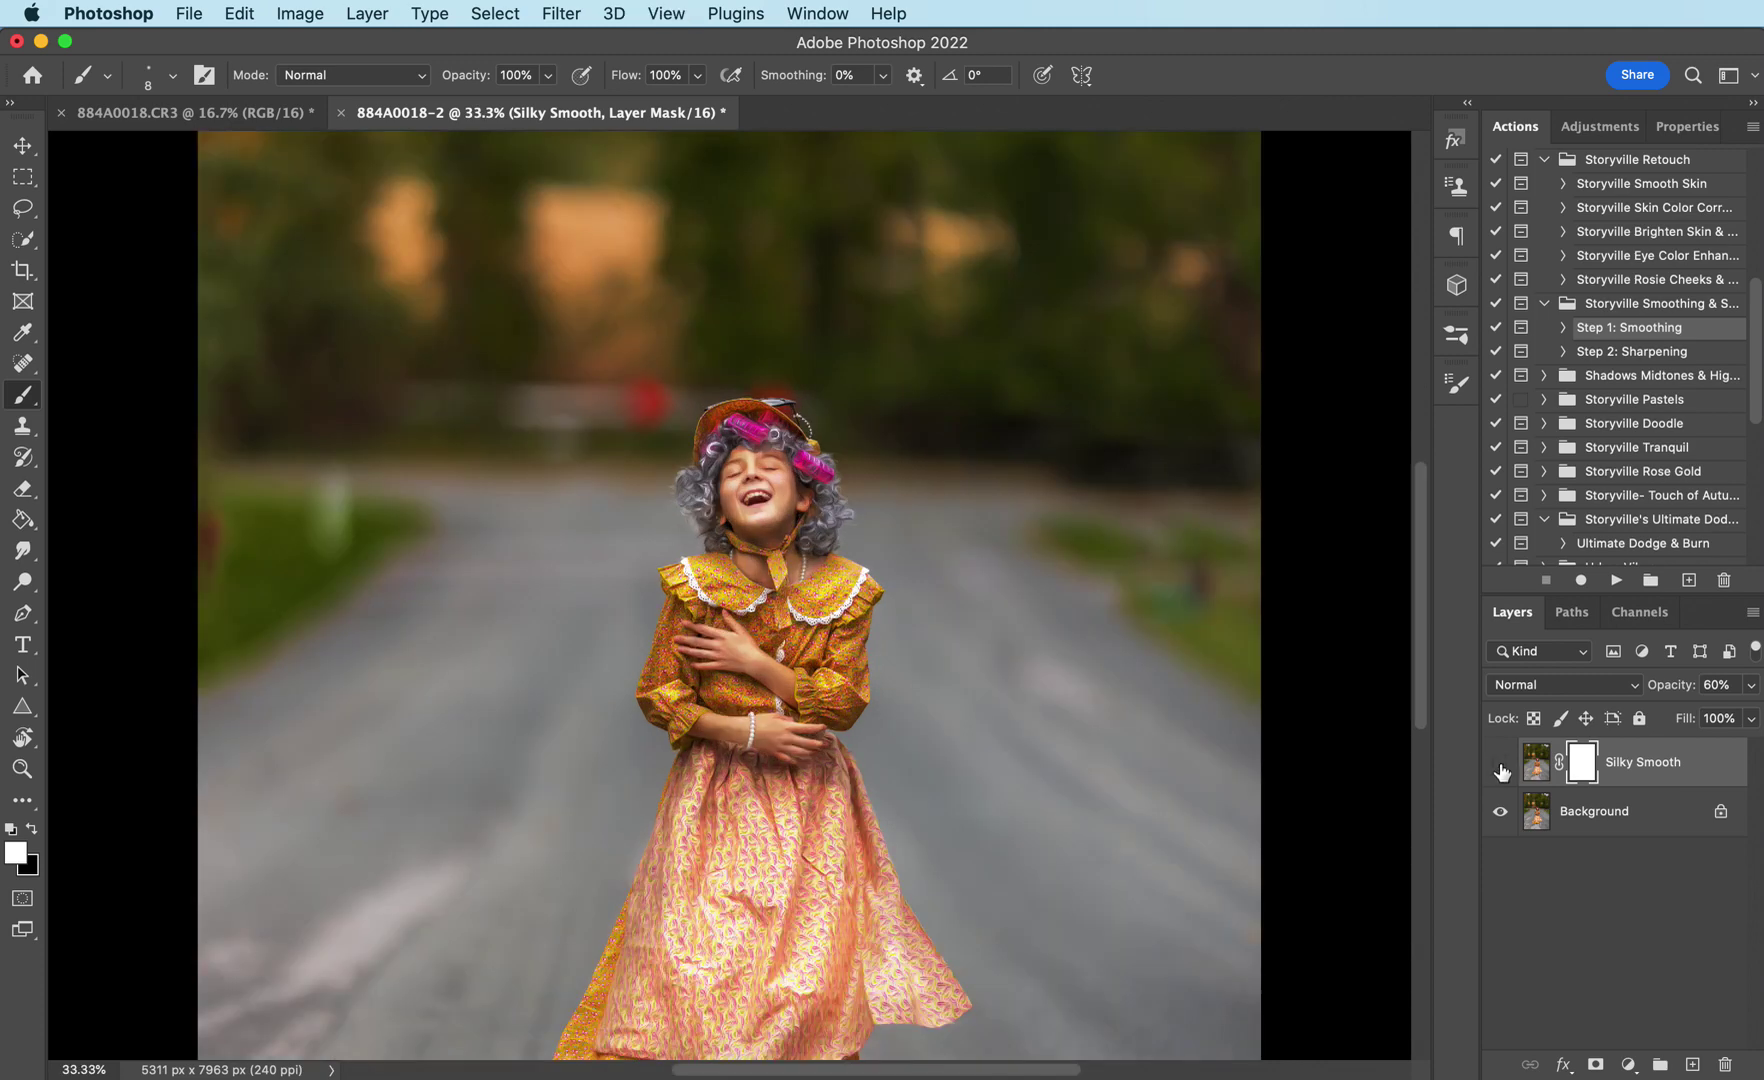
left_click(1501, 766)
key("super+minus")
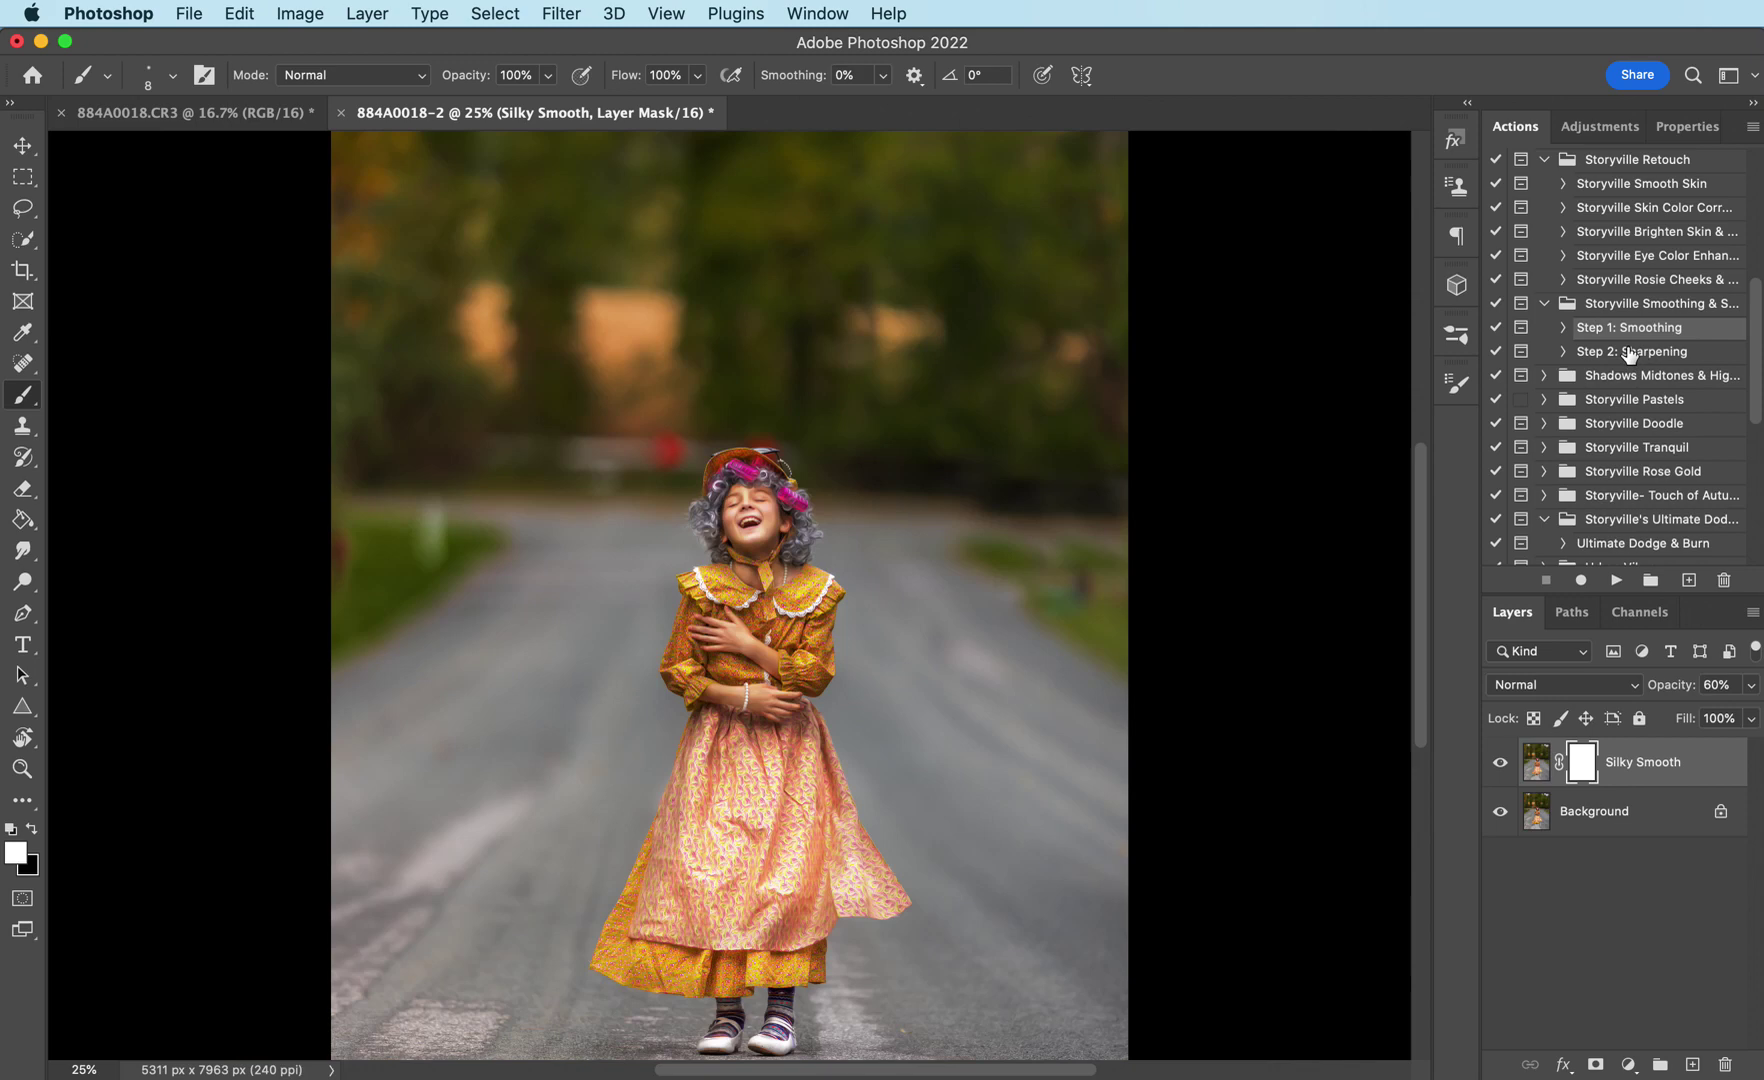
Run the Step 2: Sharpening action, continuing past its messages
left_click(1635, 352)
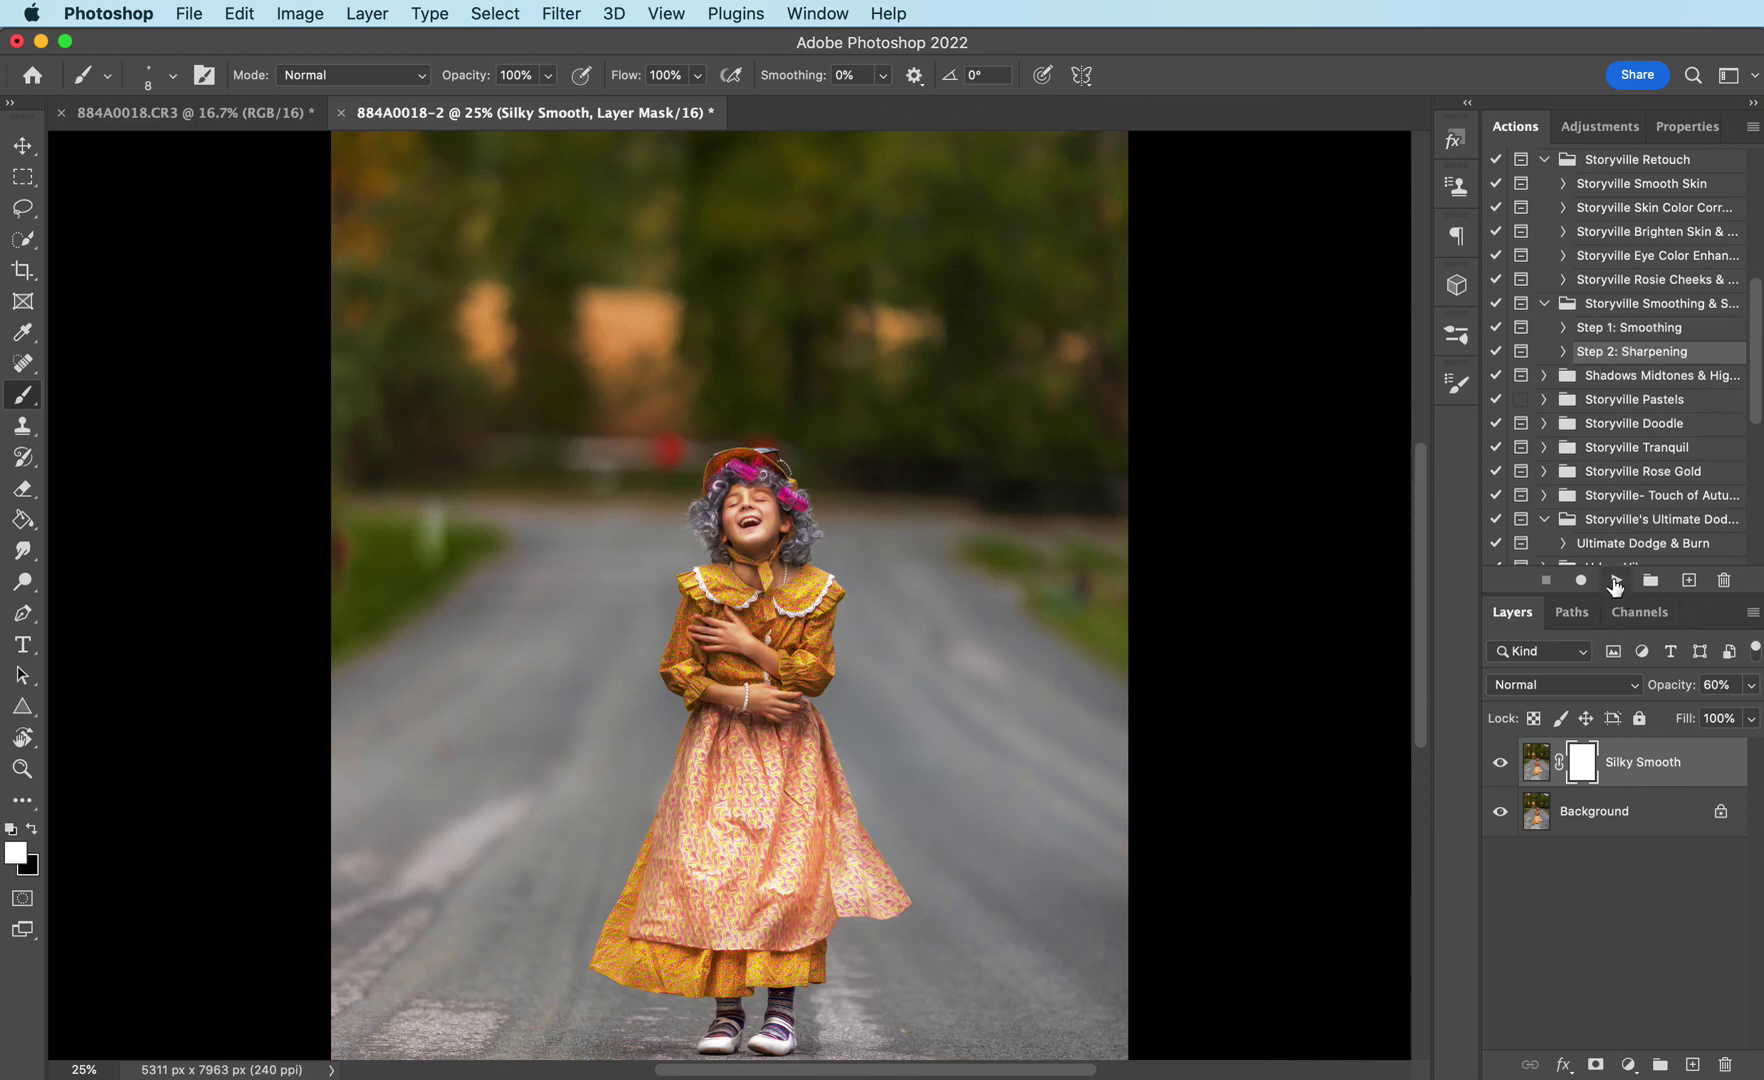
left_click(1616, 580)
left_click(1703, 570)
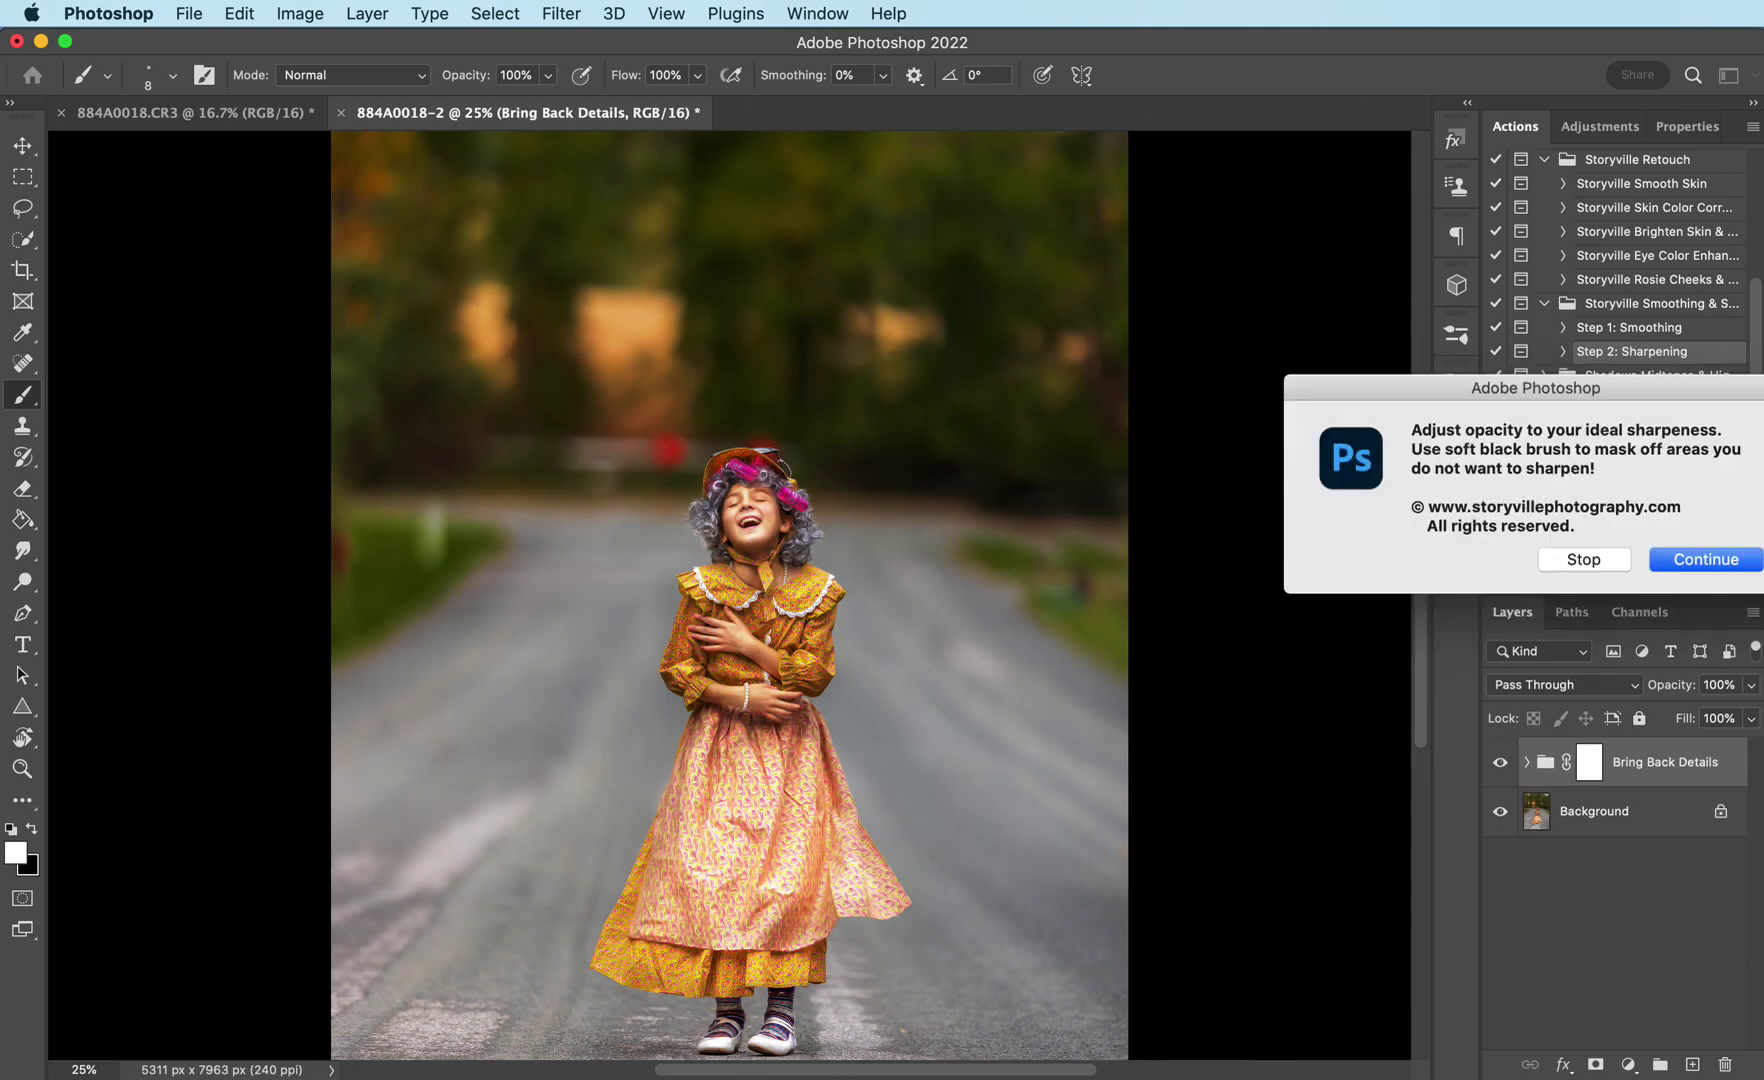
left_click(1703, 563)
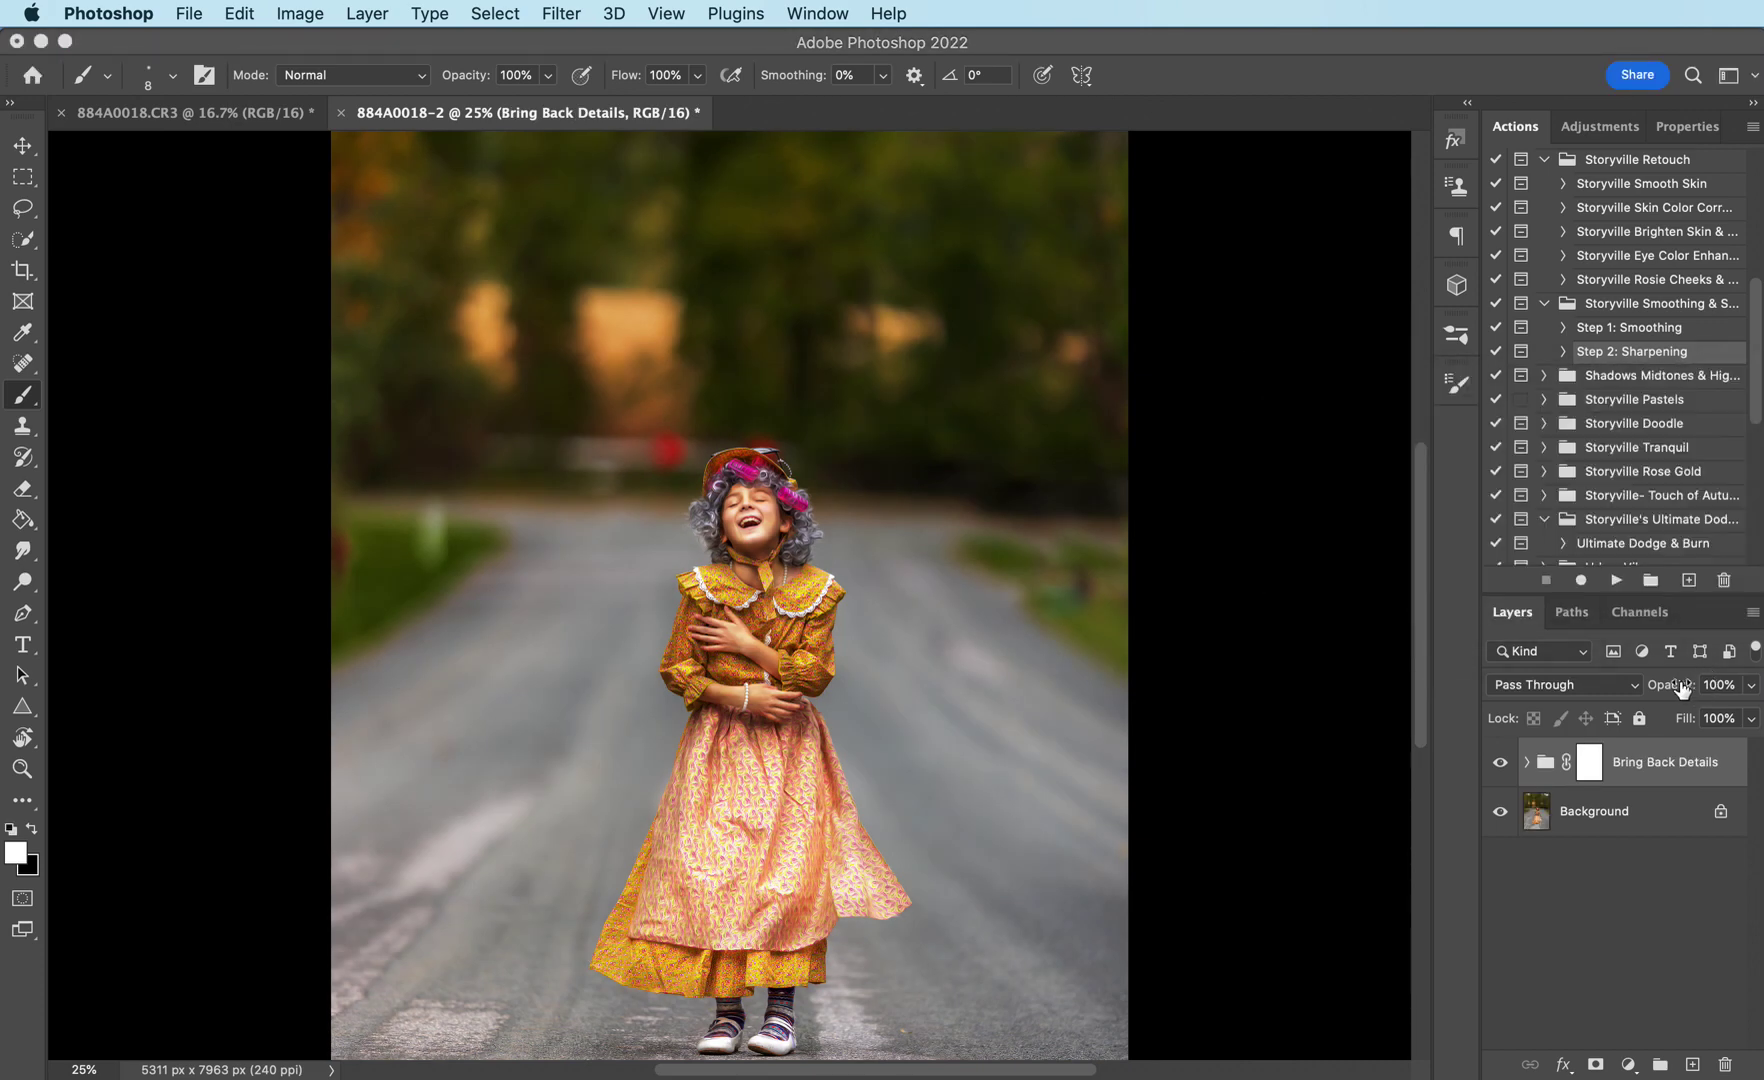
Set the Bring Back Details group opacity to 43% and hide its Contrast layer
left_click_drag(1688, 689, 1615, 697)
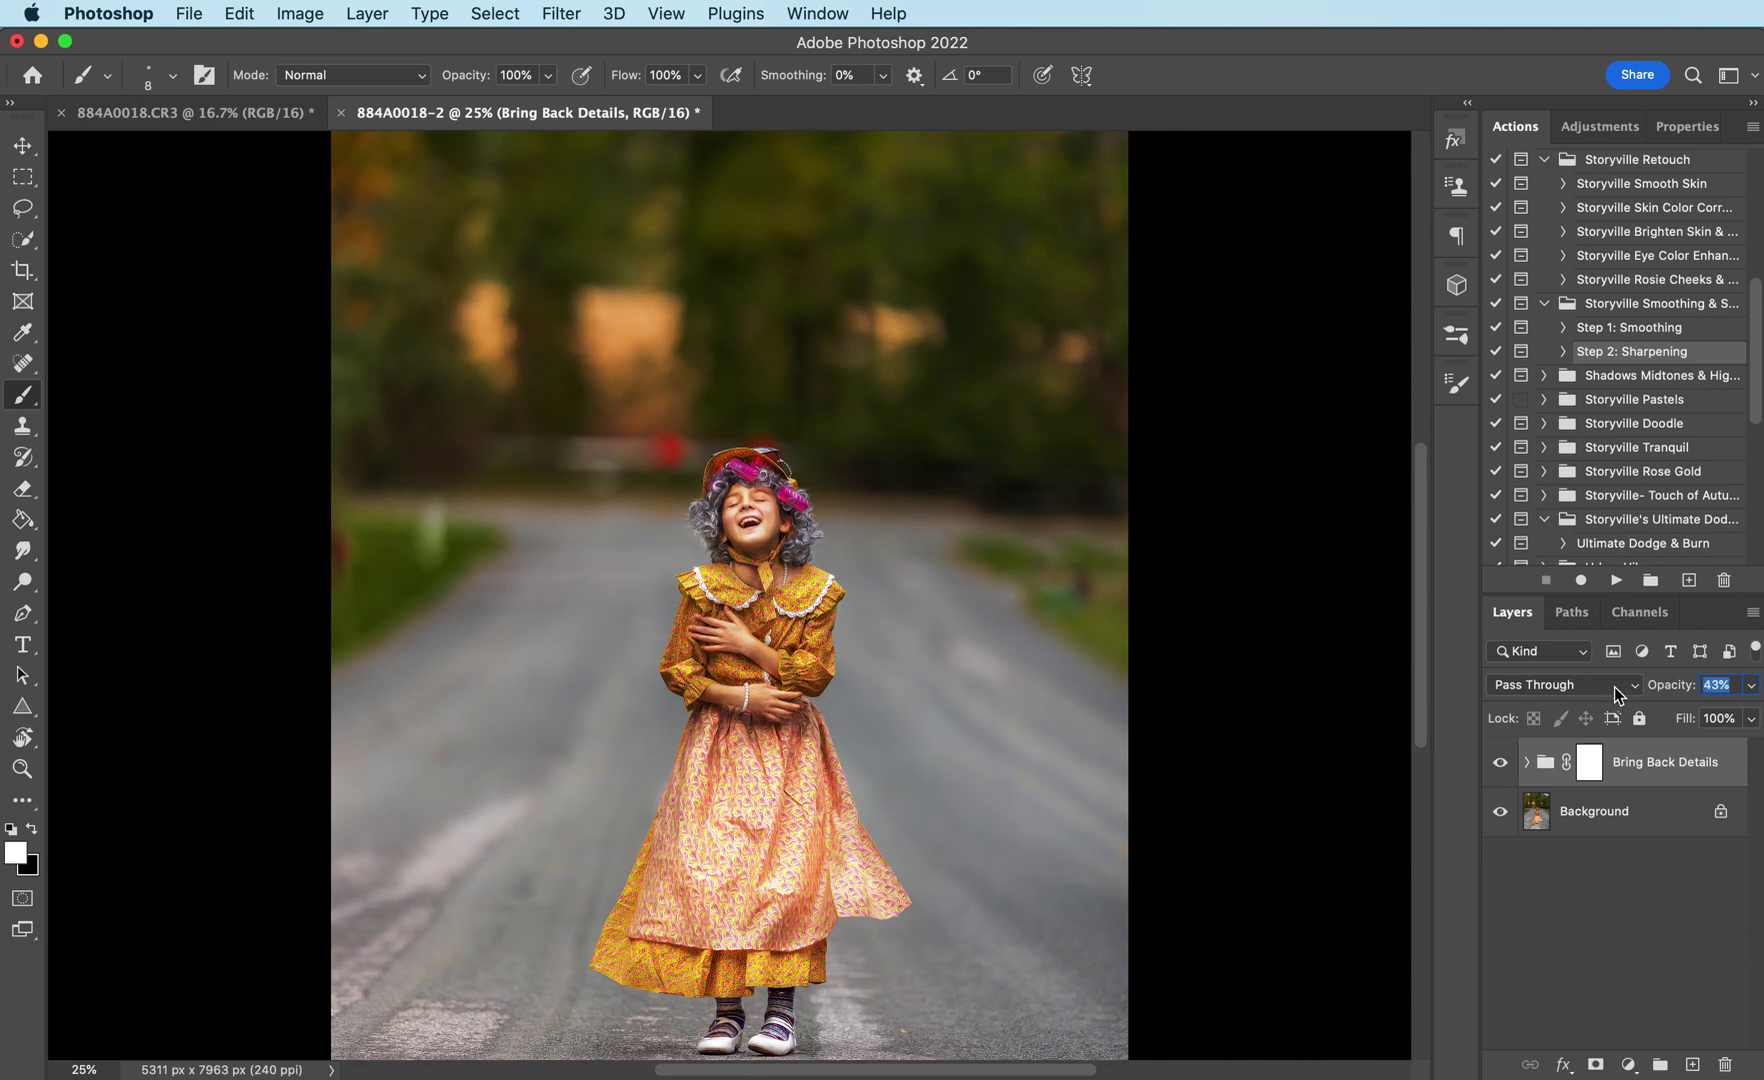
key("Return")
left_click(1527, 762)
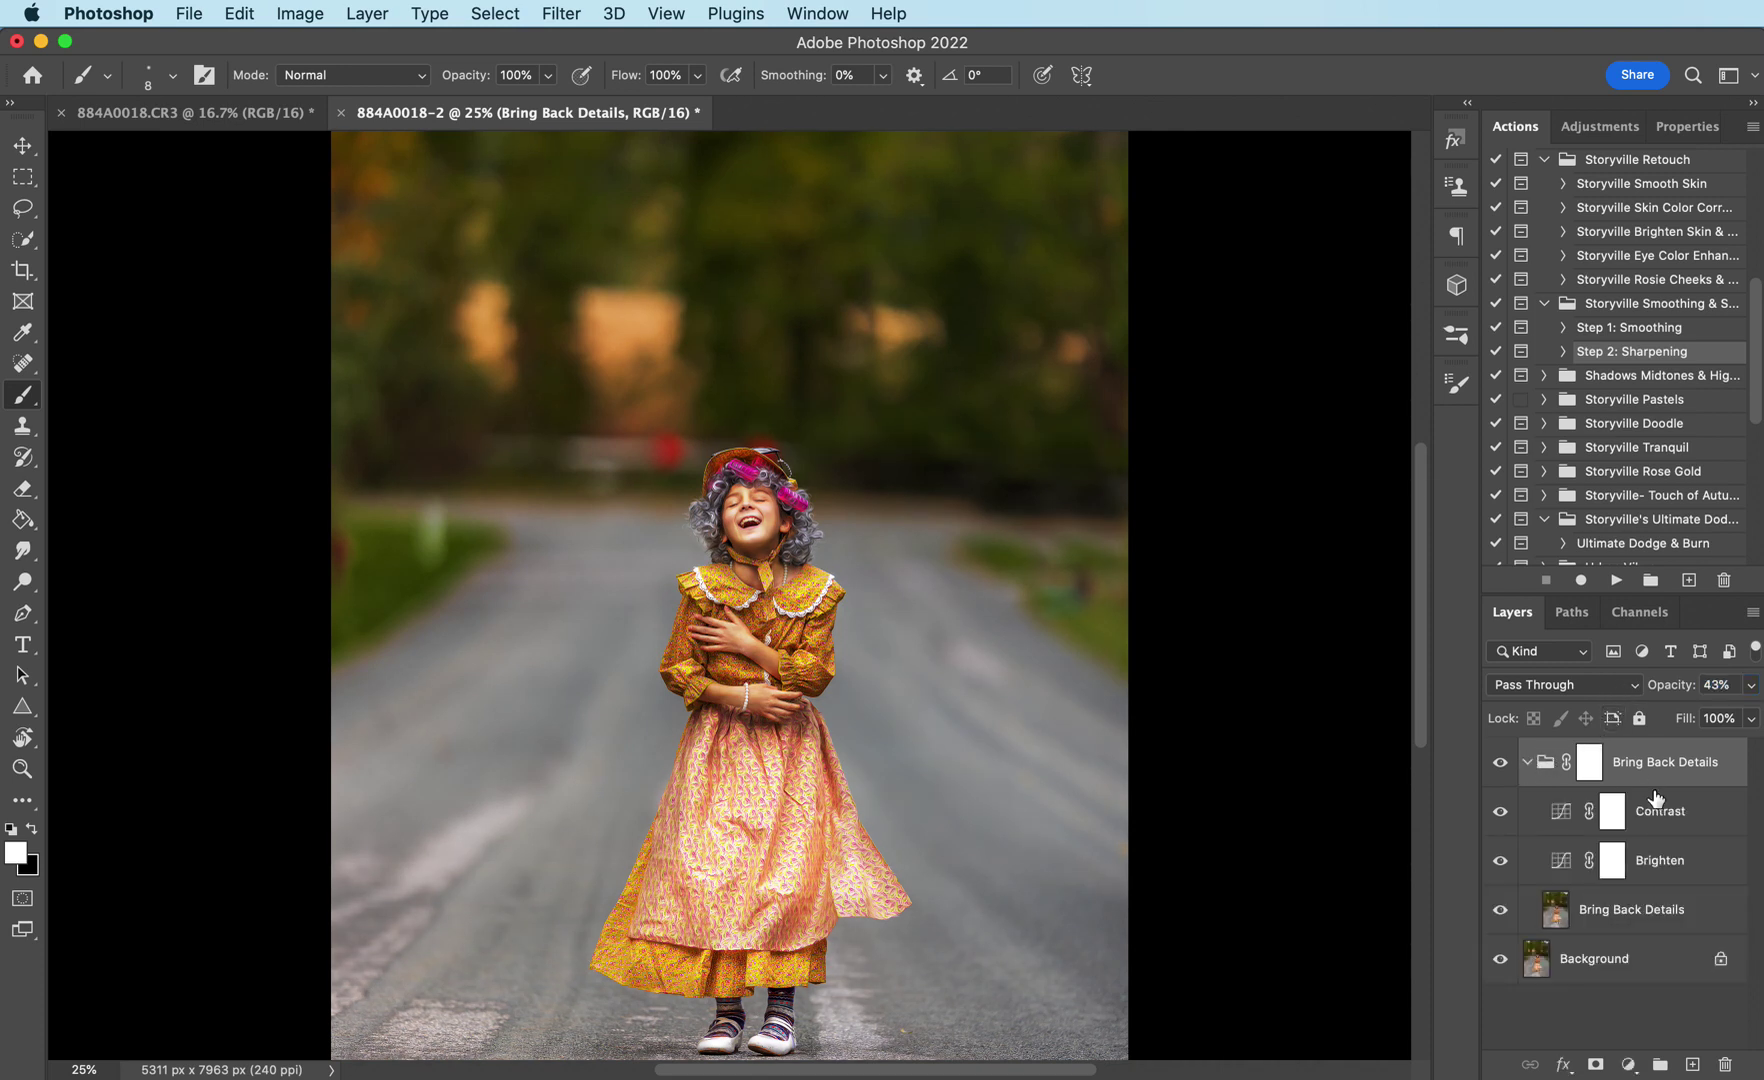
left_click(1500, 811)
Set the Brighten layer's opacity to 64%
left_click(1610, 860)
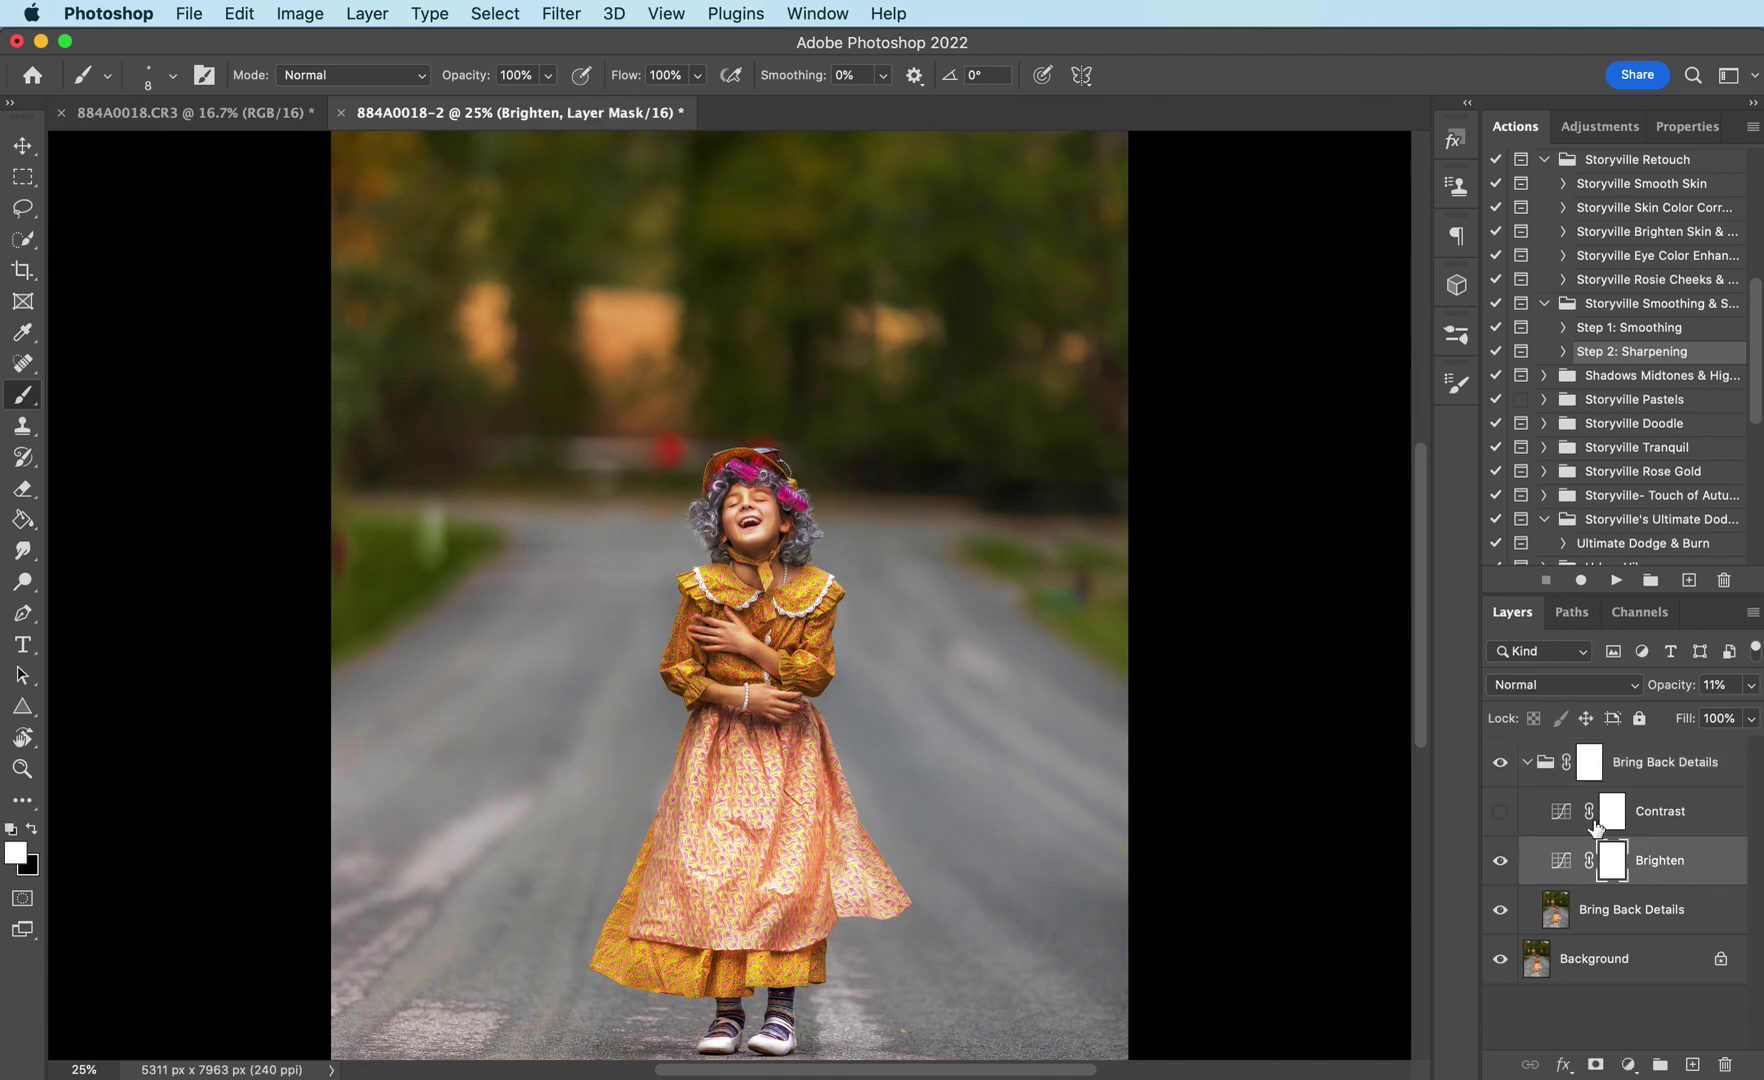
left_click(1715, 685)
type("100")
key("Return")
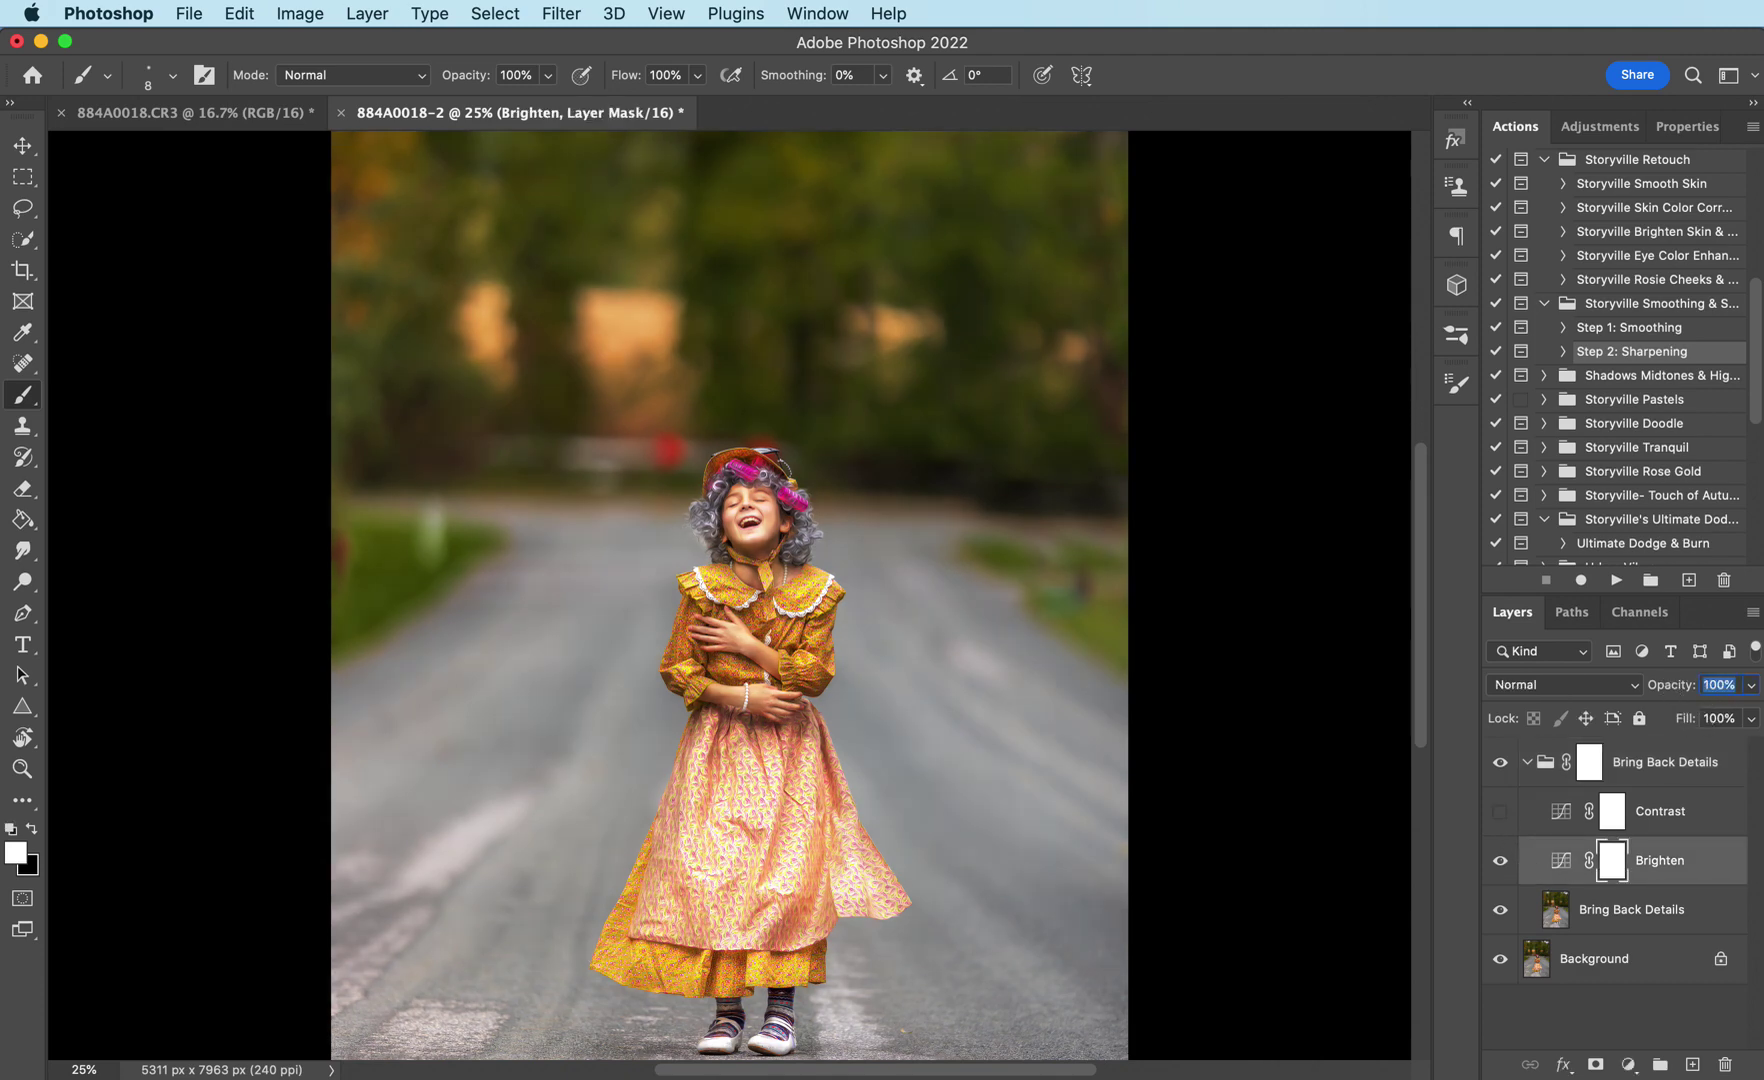
type("64")
key("Return")
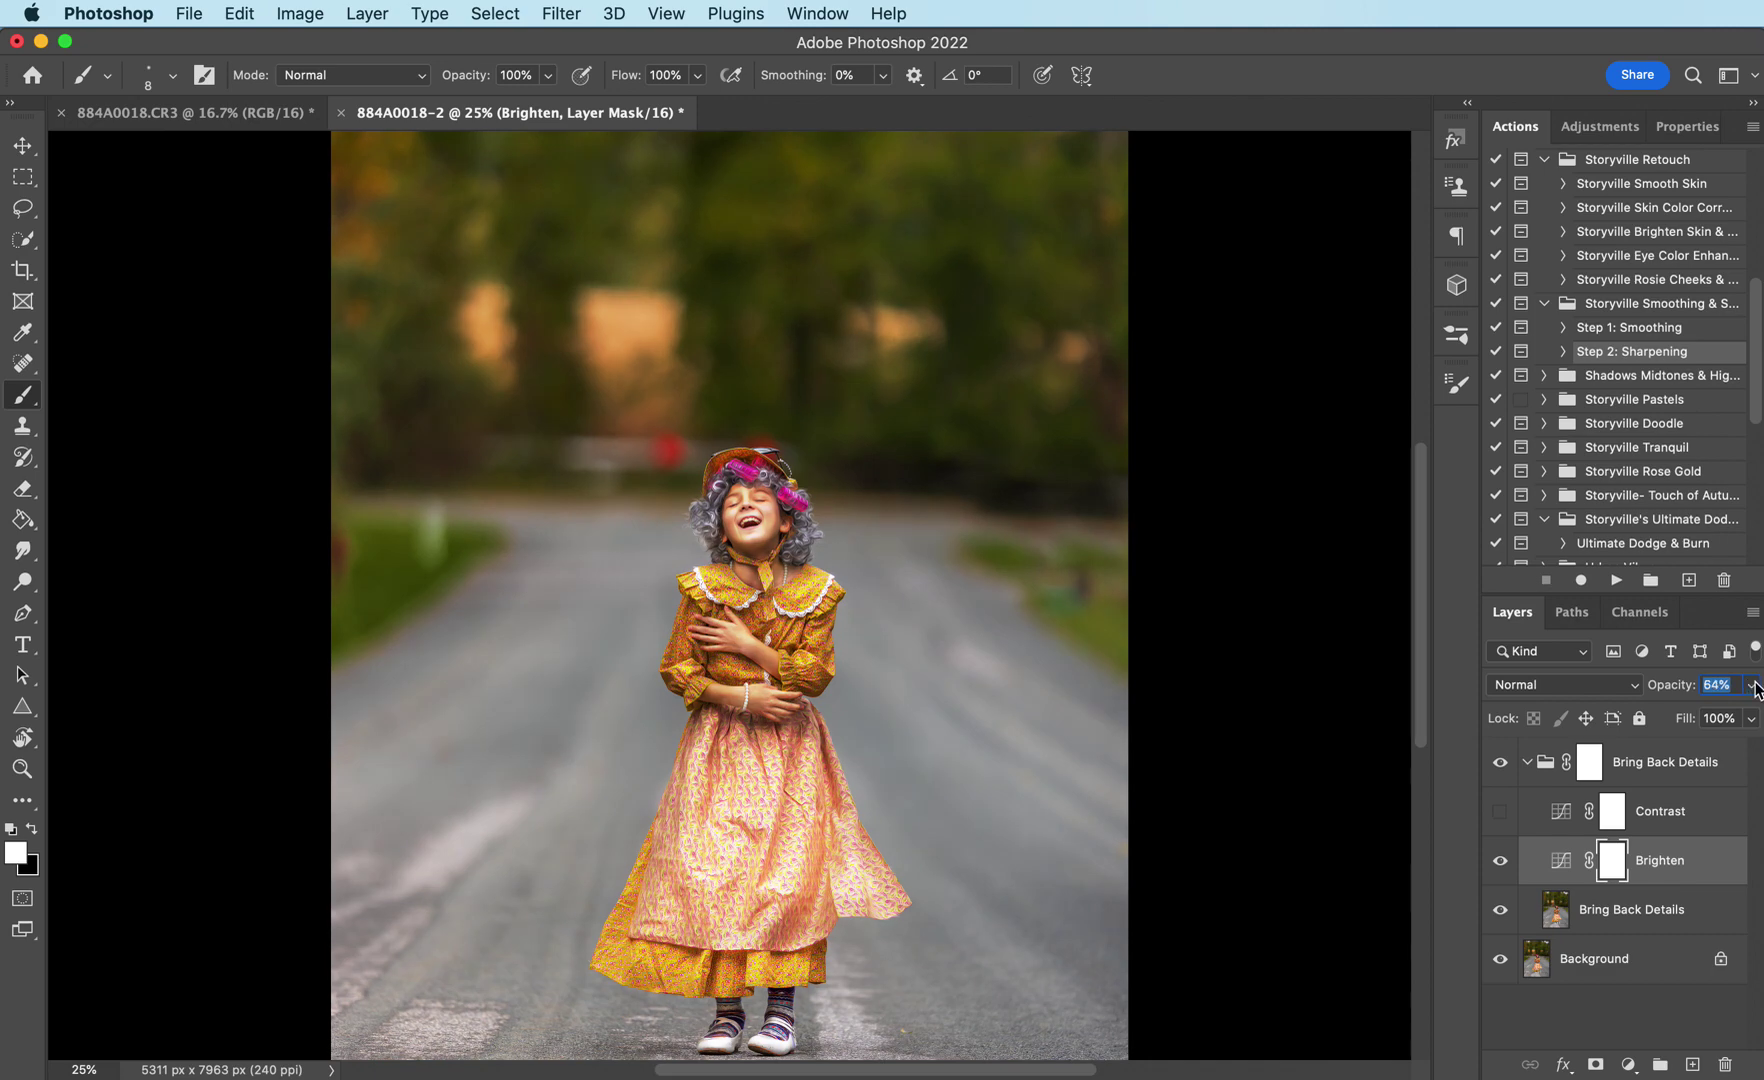
key("Escape")
Collapse the Bring Back Details group and toggle its visibility to compare the sharpening
key("super+minus")
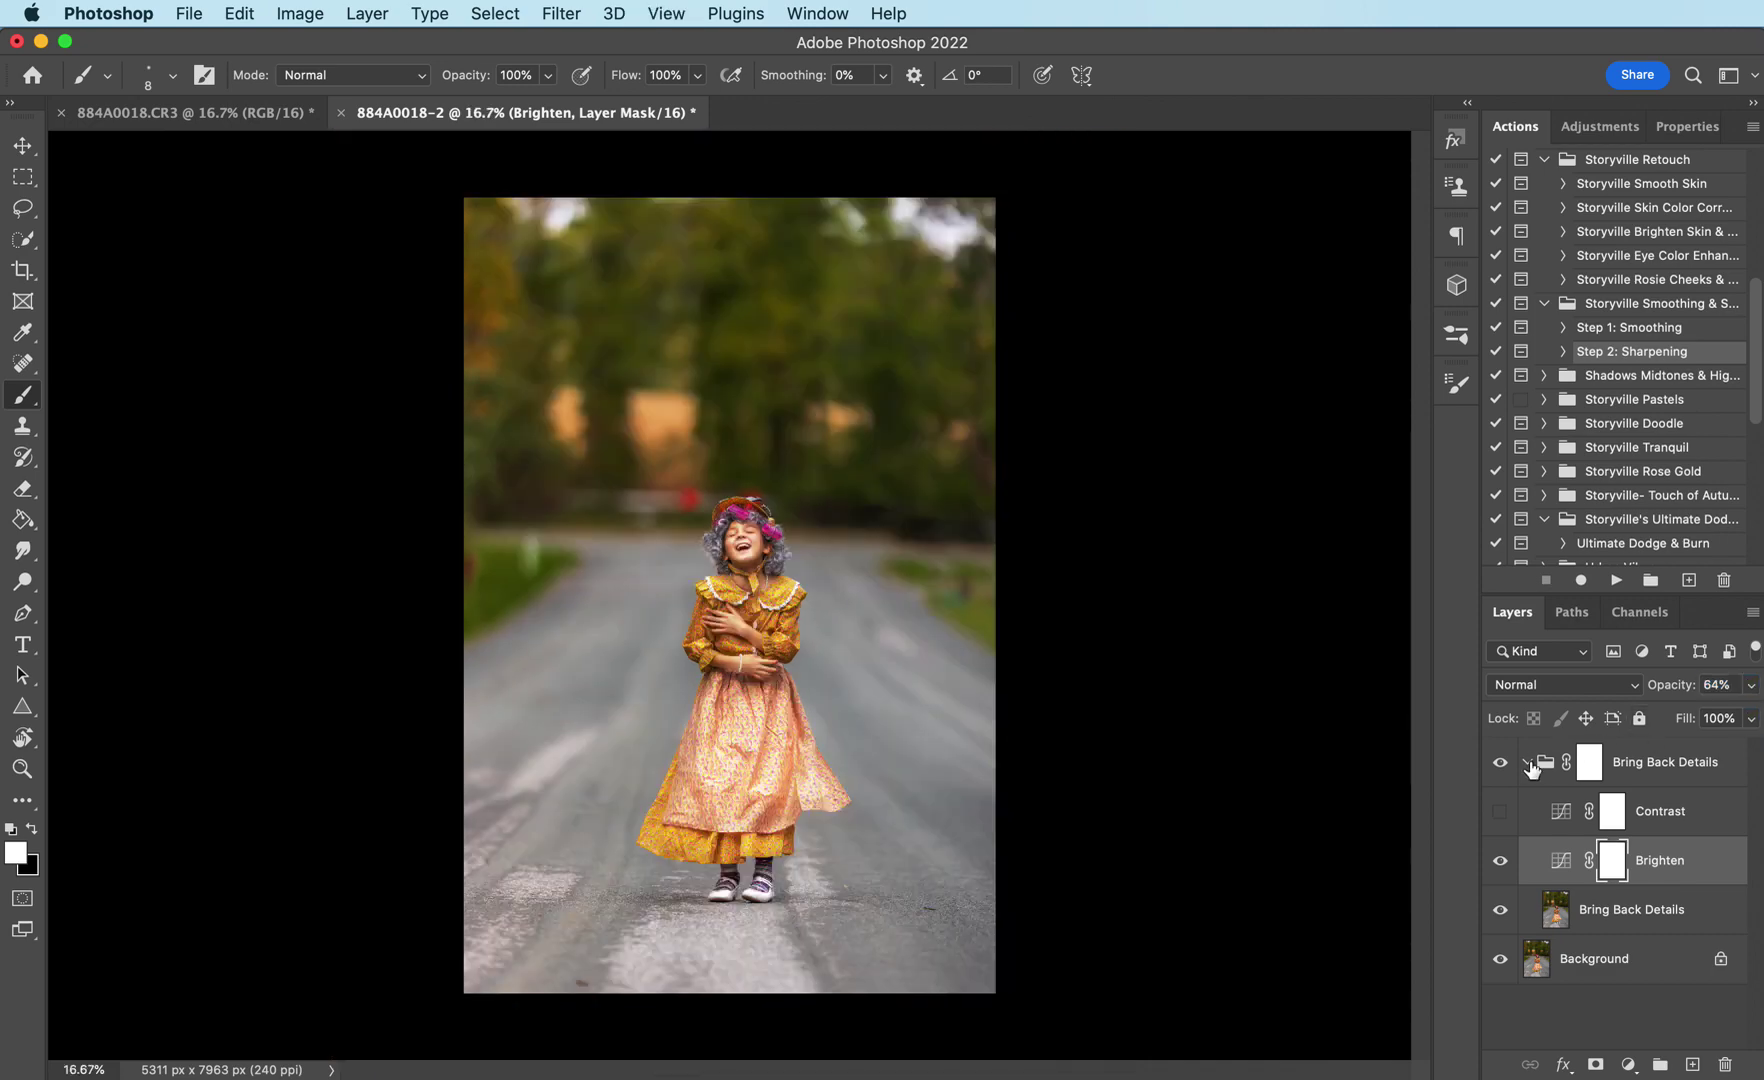
left_click(1526, 762)
left_click(1500, 762)
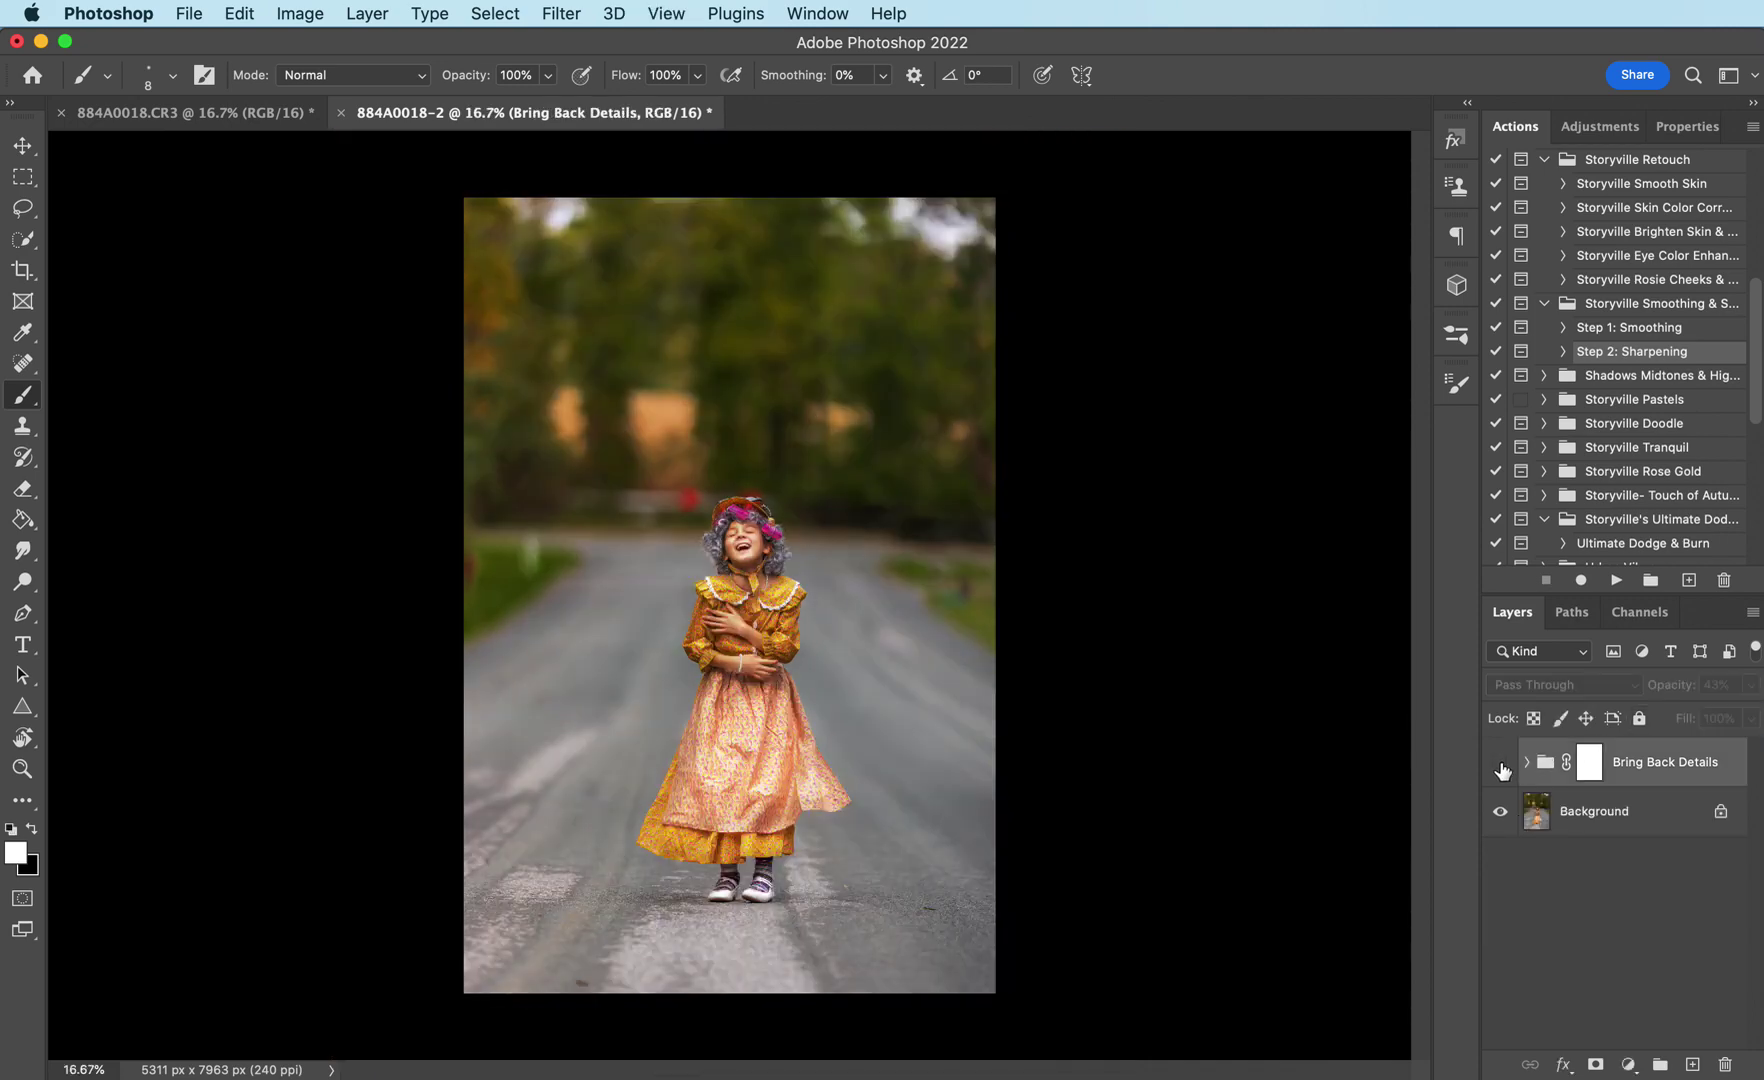
left_click(1501, 764)
key("super+Tab")
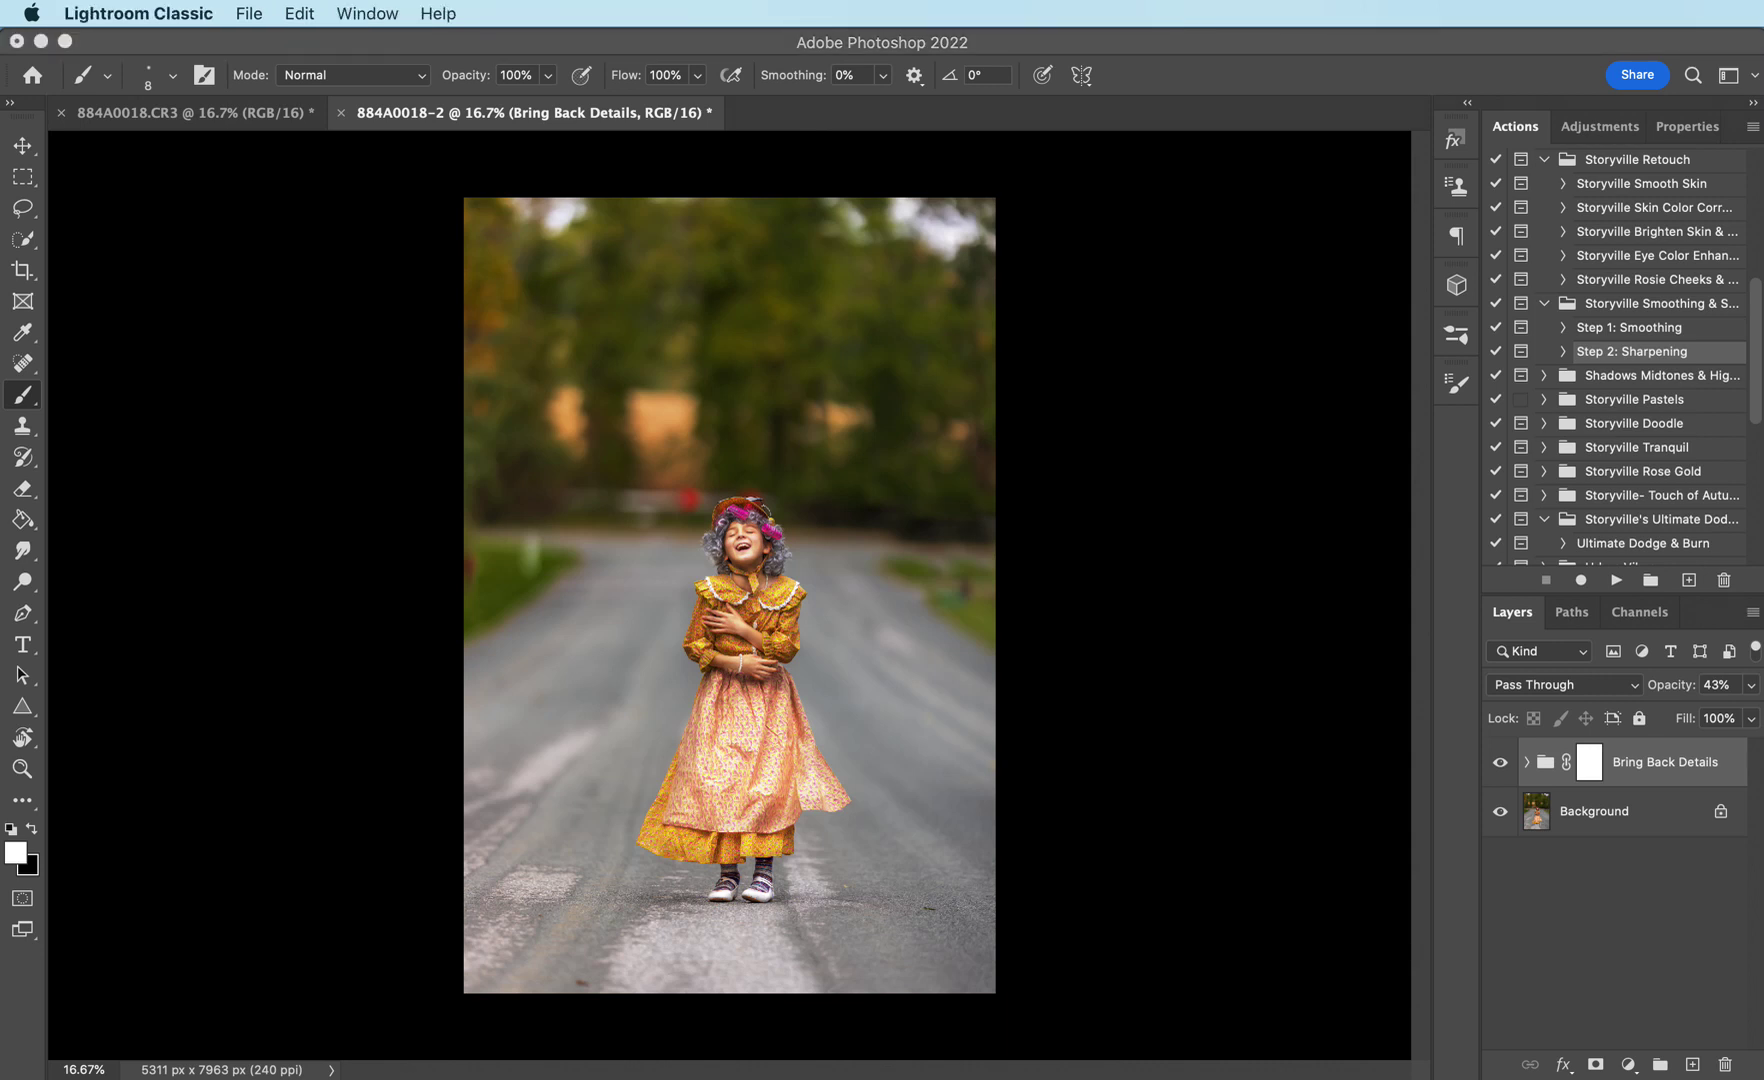
left_click(256, 117)
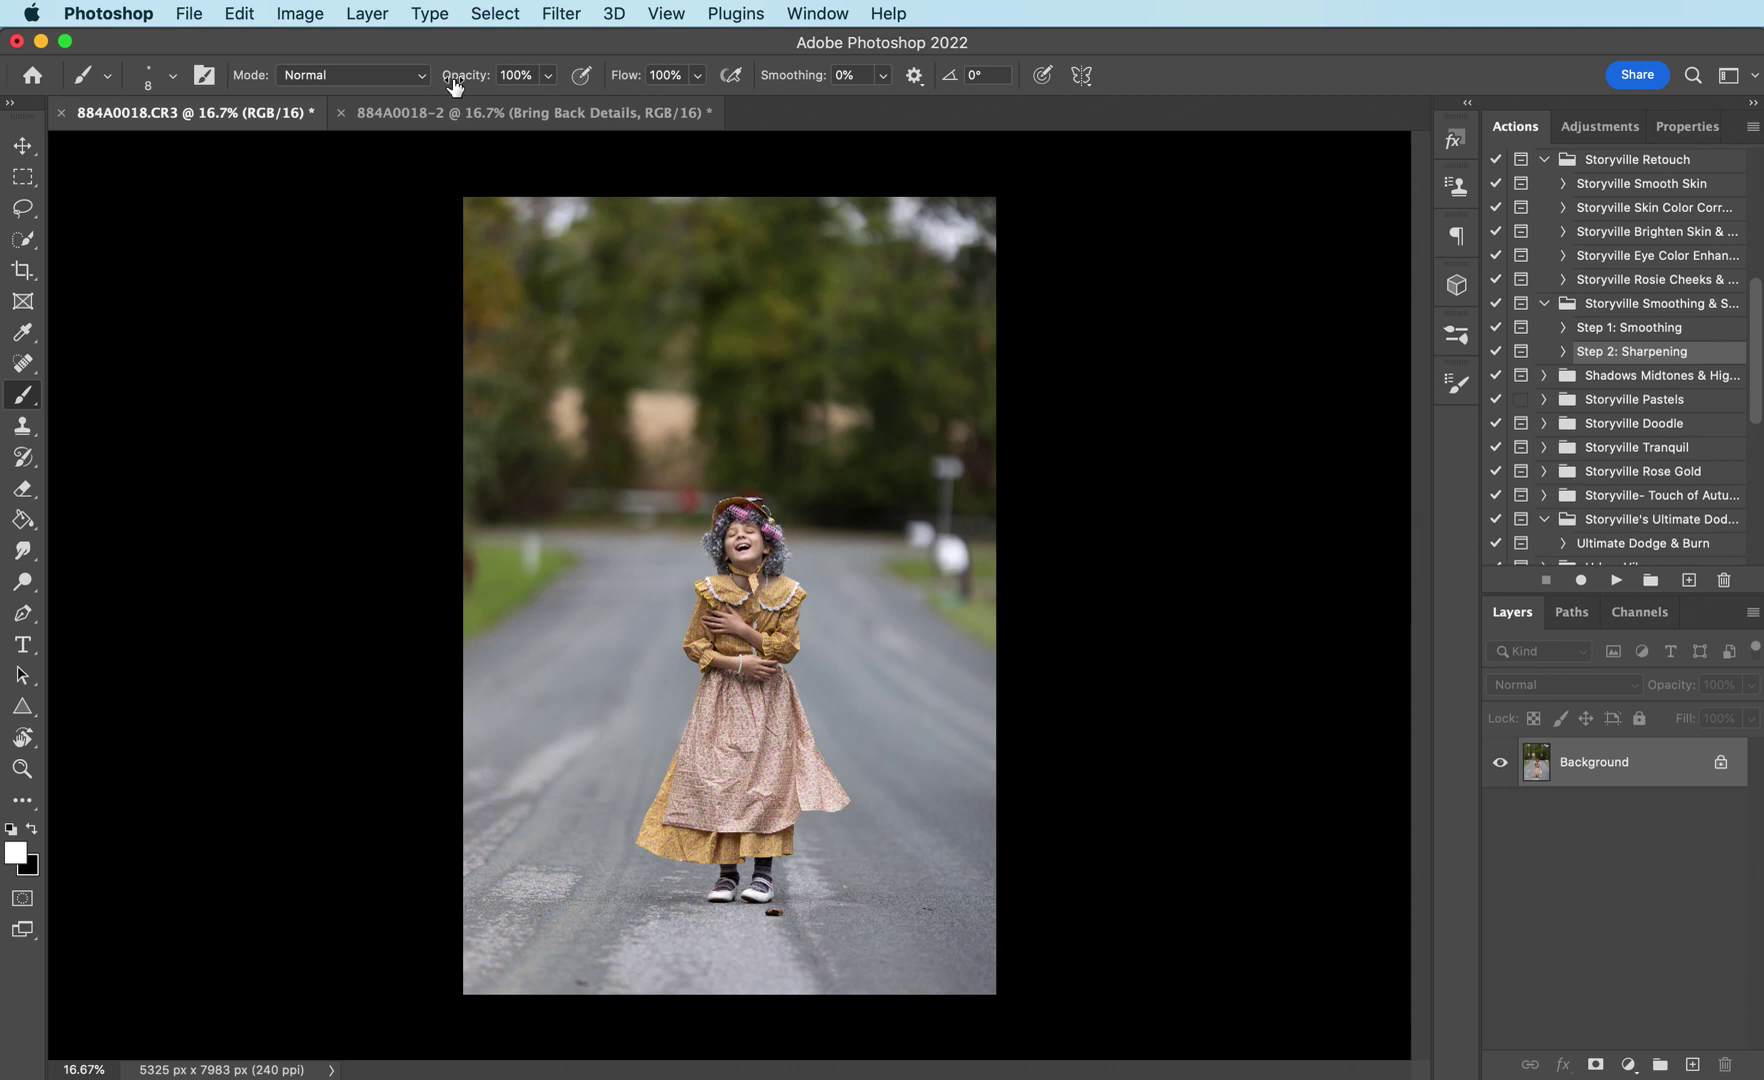
left_click(620, 116)
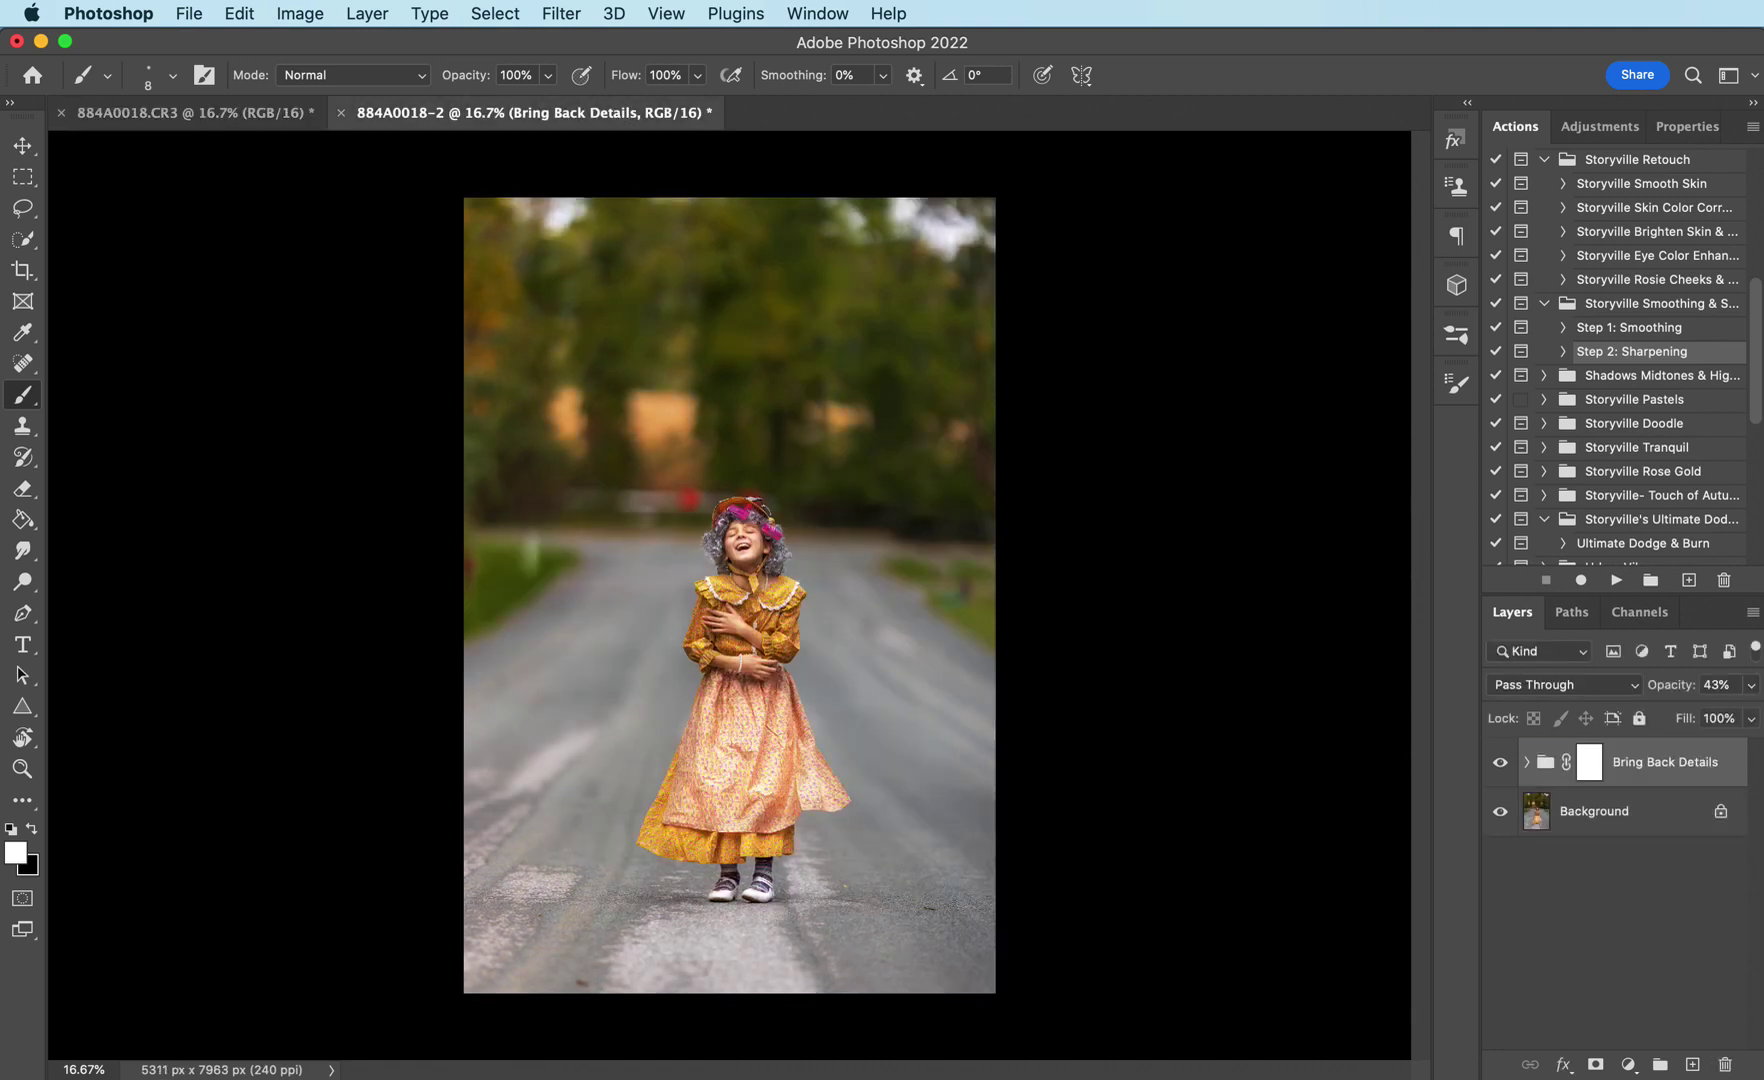